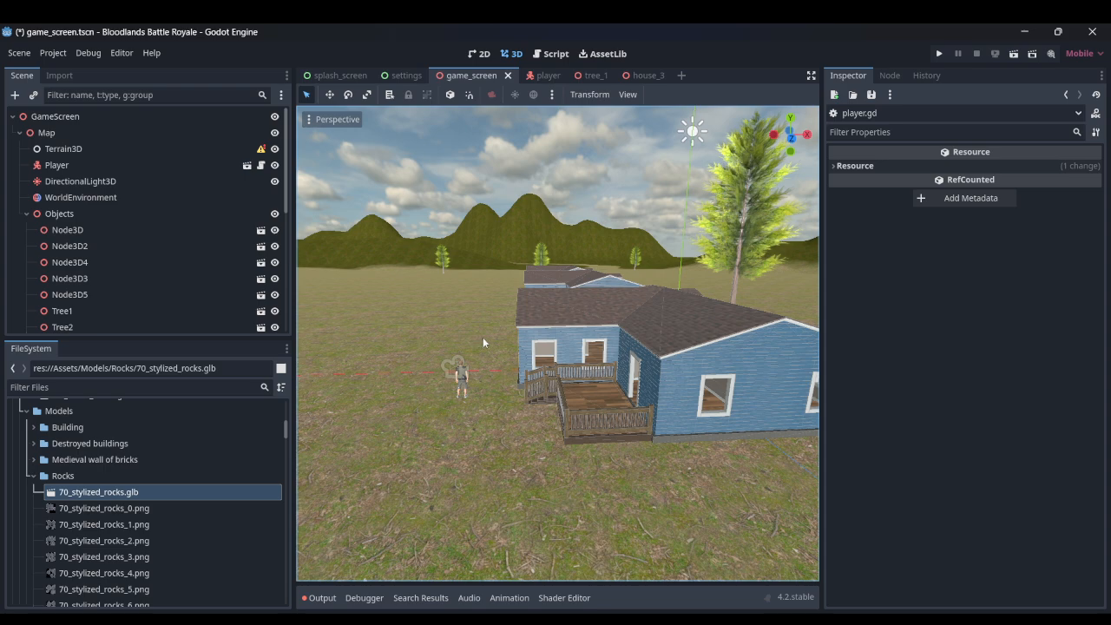
- Examine the houses, trees, terrain and player placement across the game_screen map
right_click_drag(495, 339, 460, 341)
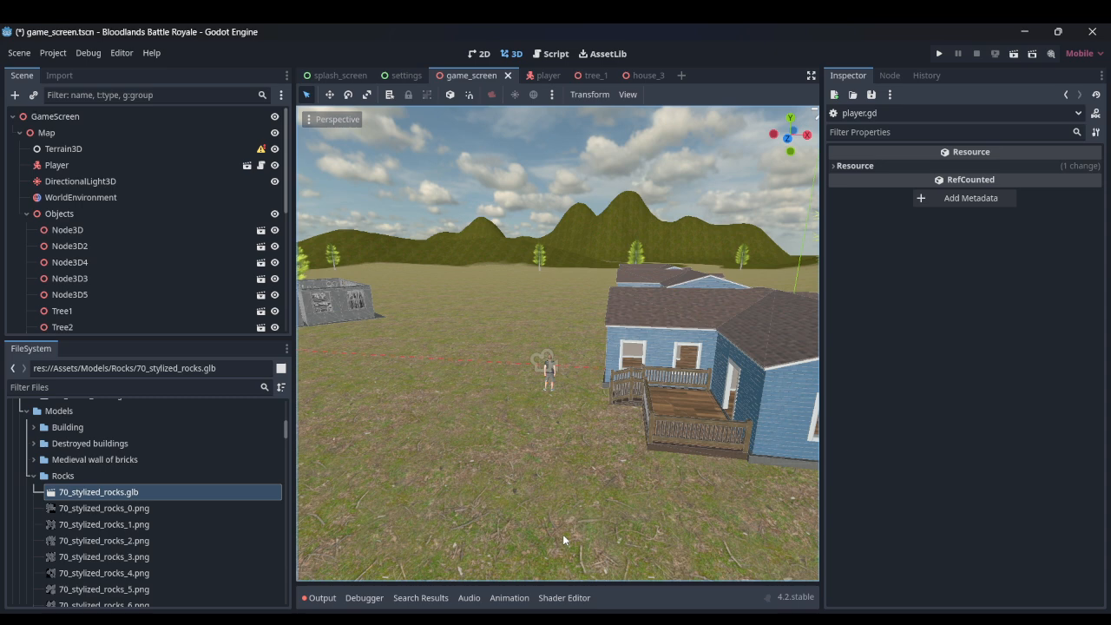
right_click_drag(564, 534, 588, 433)
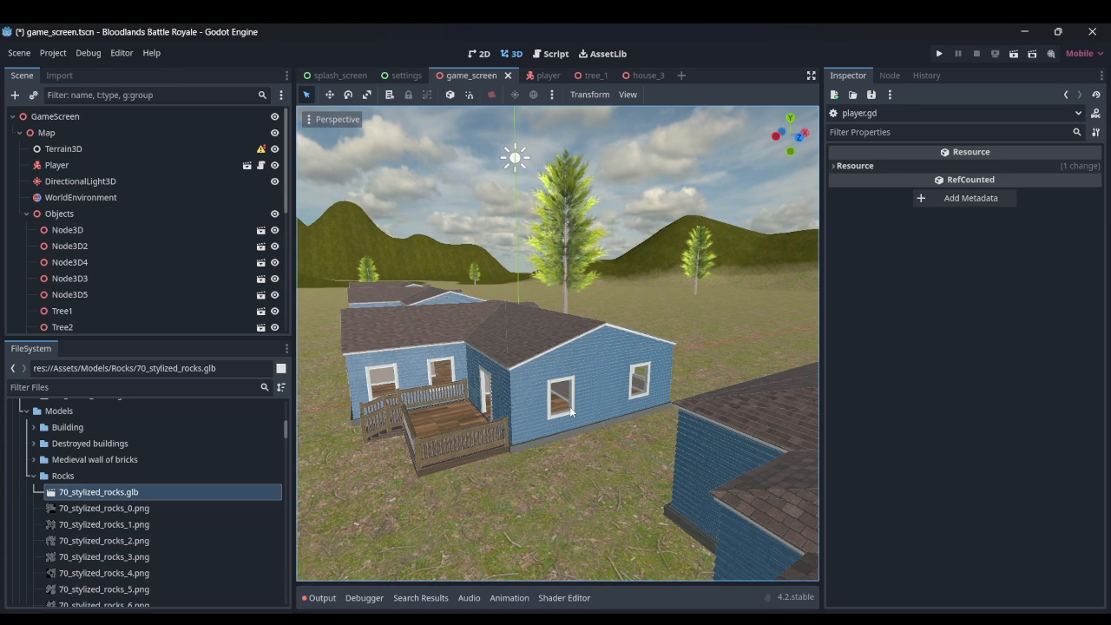
right_click_drag(508, 425, 434, 433)
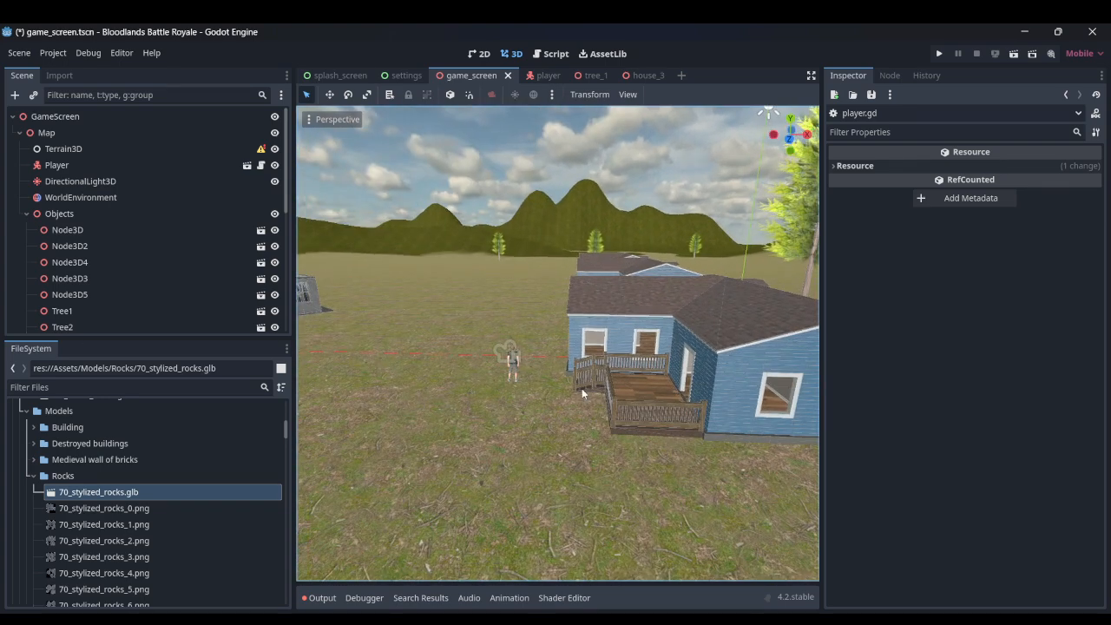
right_click_drag(581, 394, 624, 392)
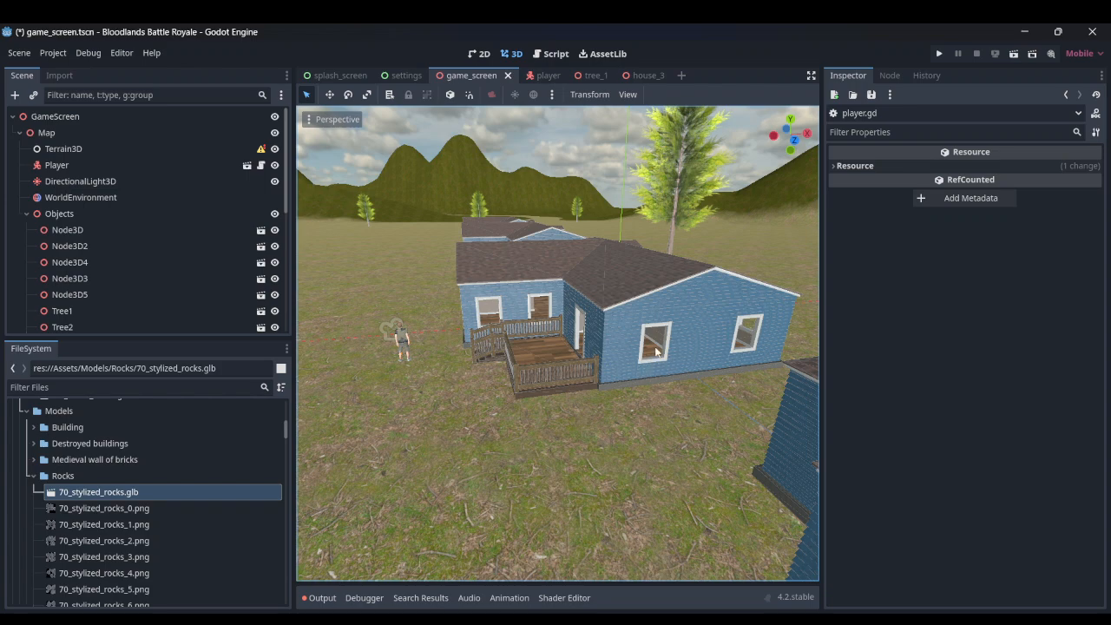
mouse_move(475, 376)
right_mouse_down()
mouse_move(446, 369)
mouse_move(488, 384)
mouse_move(467, 383)
right_mouse_up()
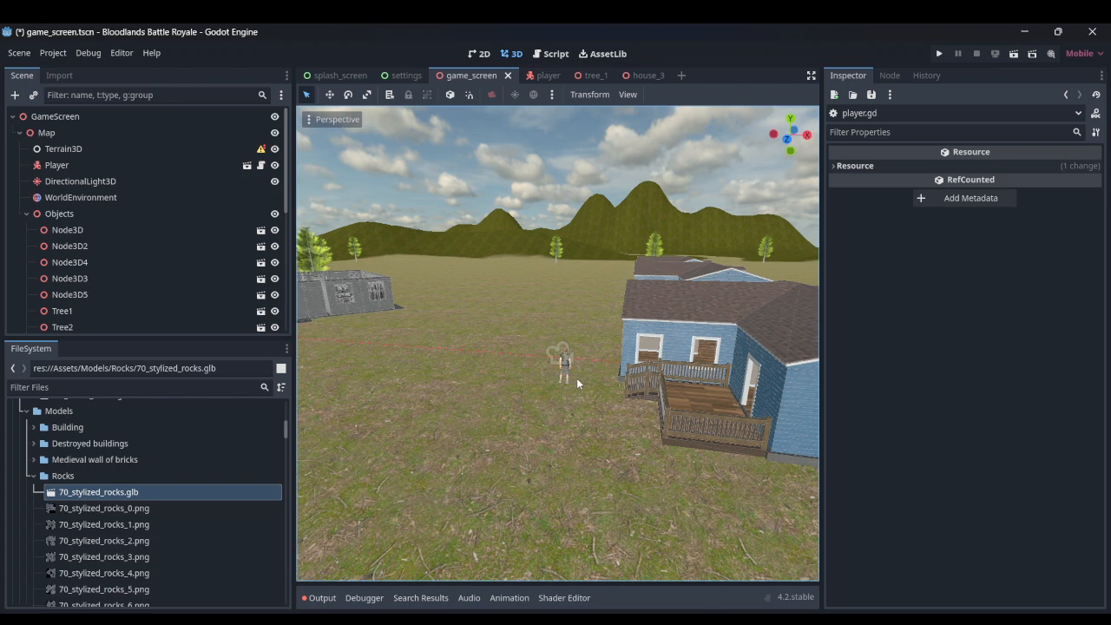
right_click_drag(577, 382, 452, 384)
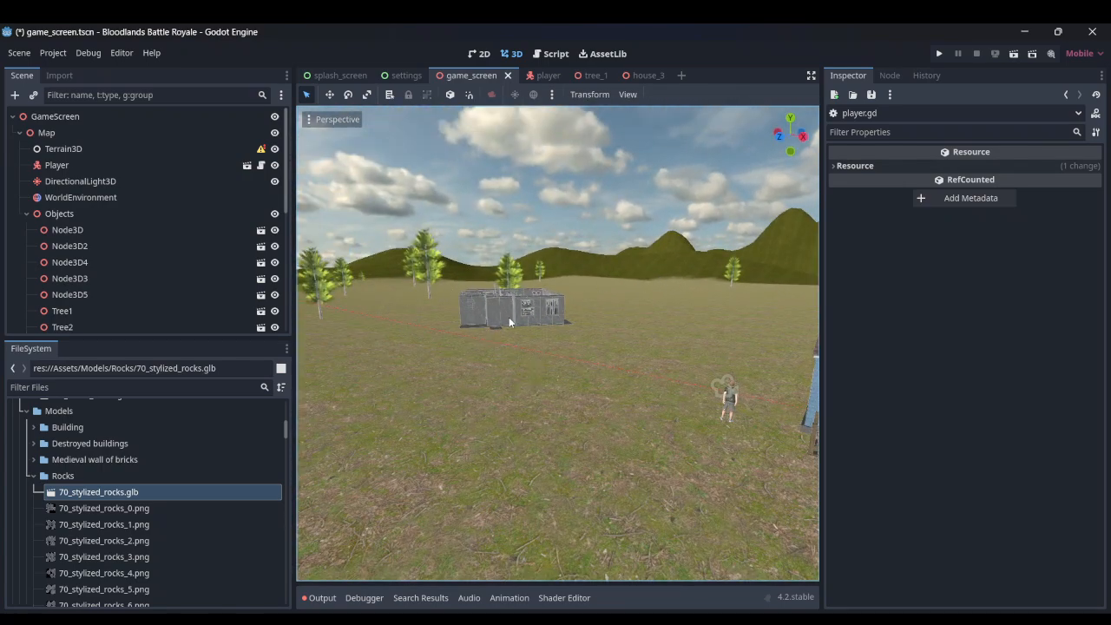
mouse_move(510, 322)
right_mouse_down()
mouse_move(662, 360)
mouse_move(750, 352)
mouse_move(496, 315)
right_mouse_up()
right_click_drag(640, 349, 712, 408)
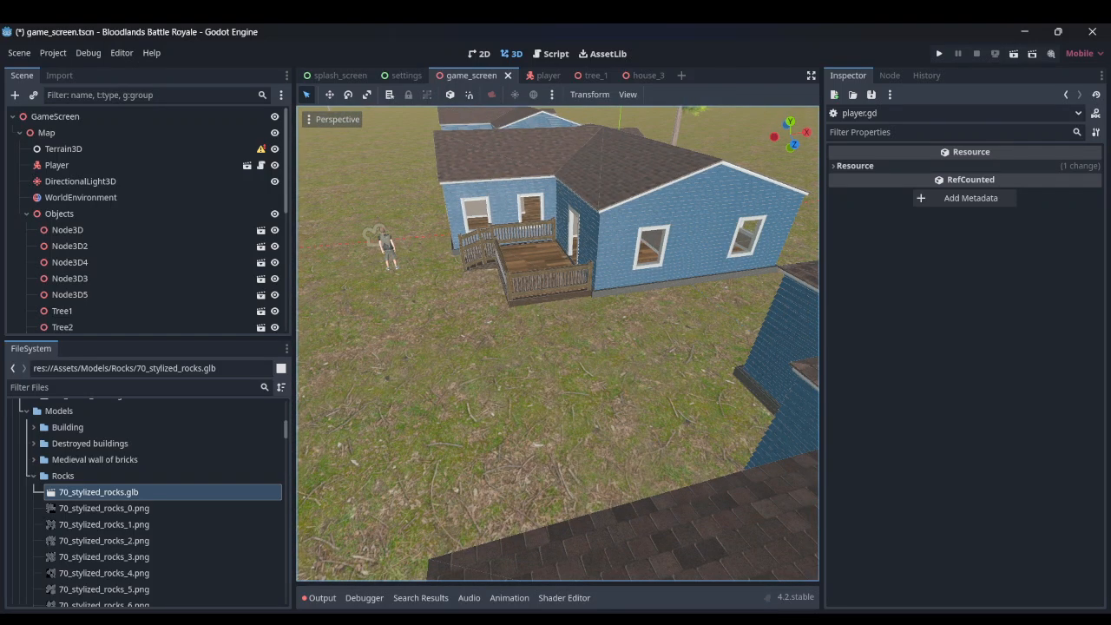
right_click_drag(712, 408, 486, 344)
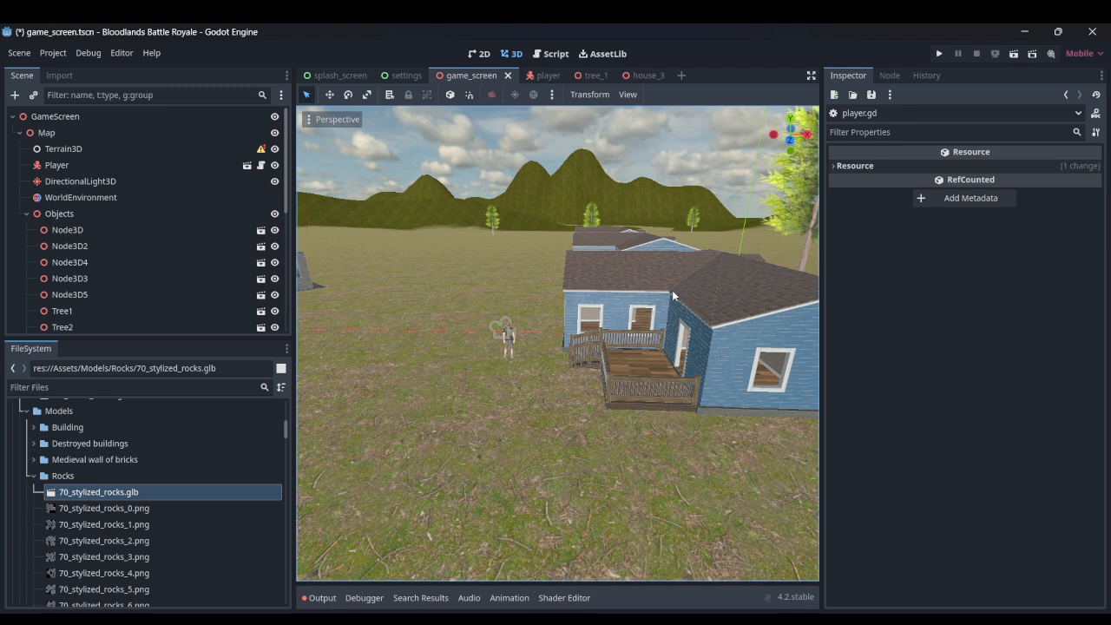
right_click_drag(521, 328, 496, 338)
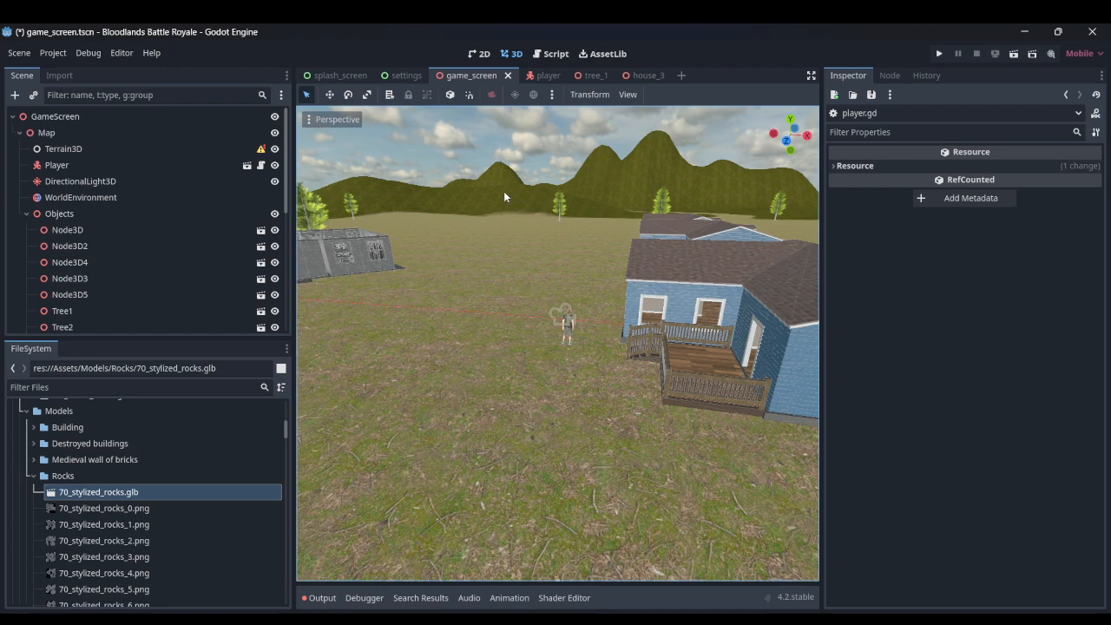
middle_click_drag(664, 252, 557, 259)
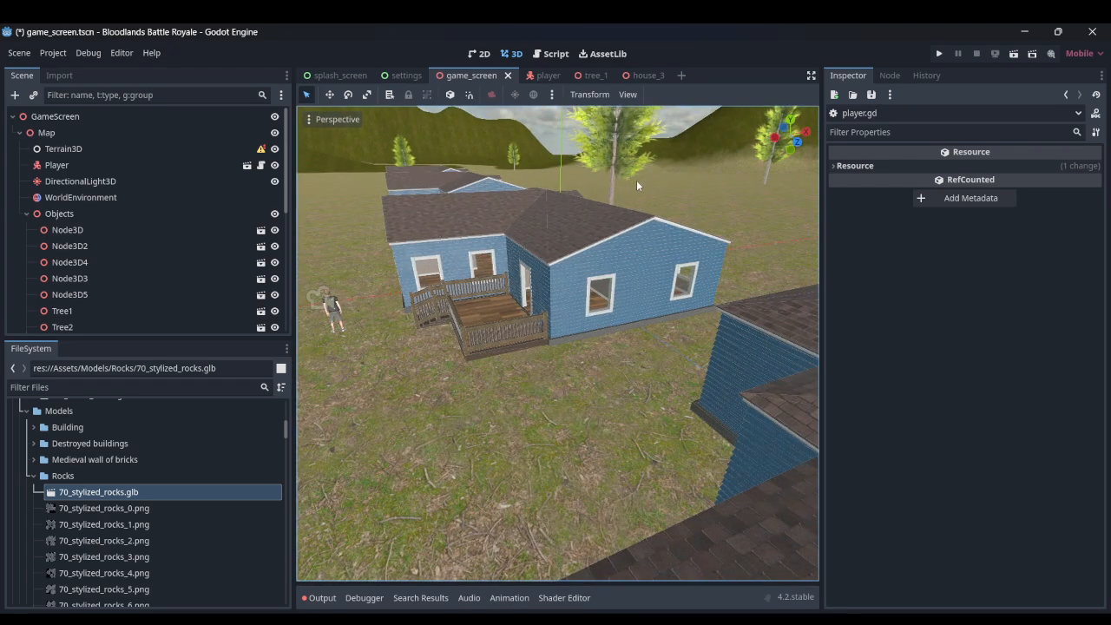
right_click_drag(451, 296, 567, 244)
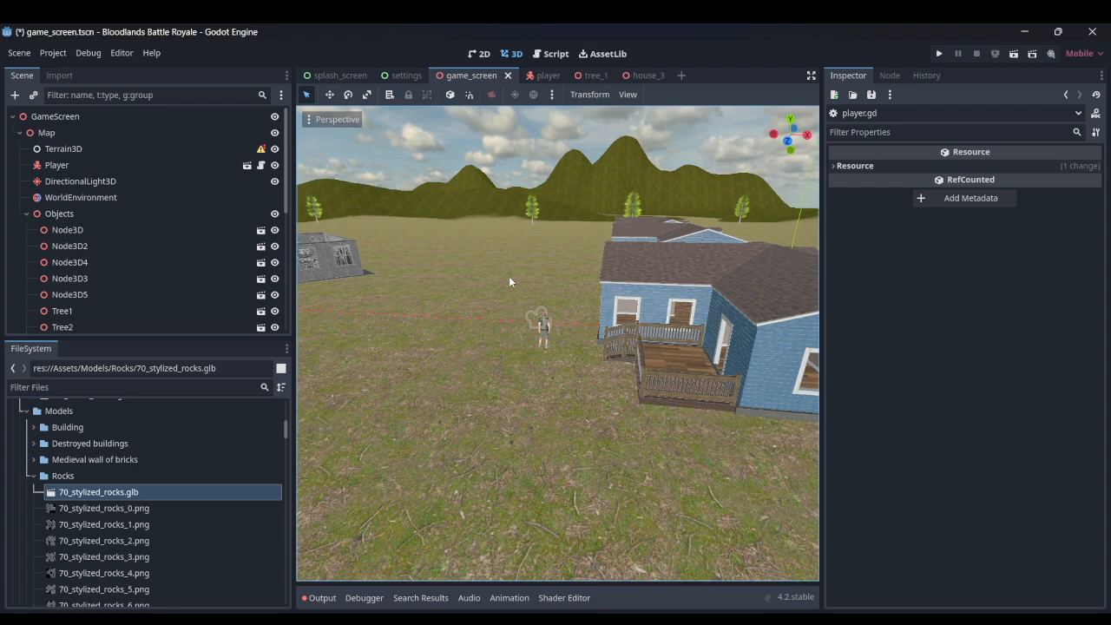
right_click_drag(567, 315, 692, 300)
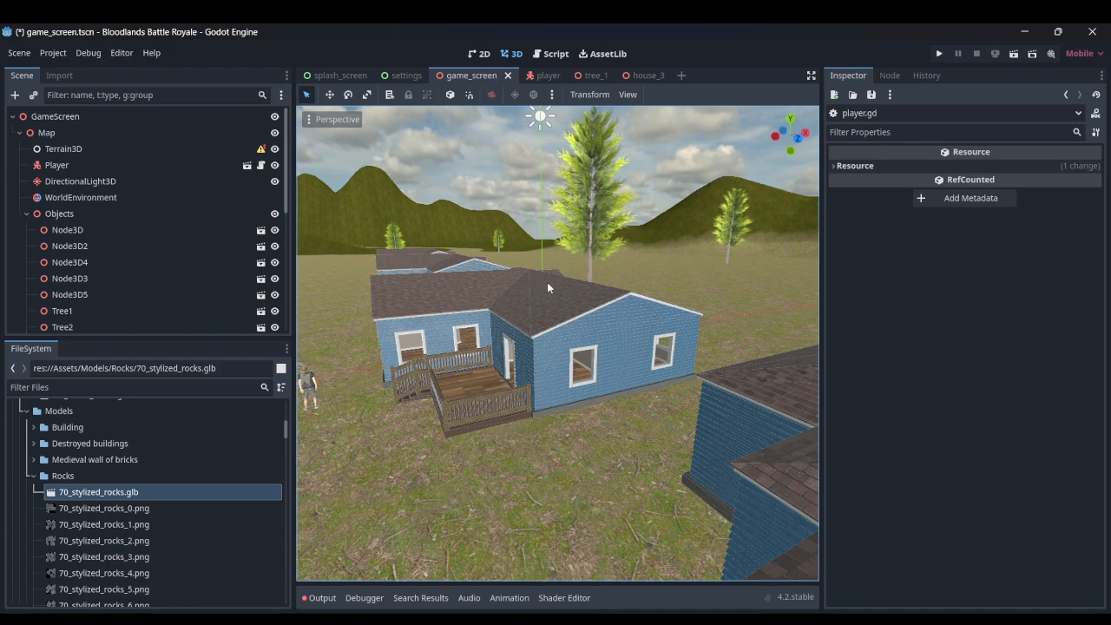
right_click_drag(477, 359, 512, 317)
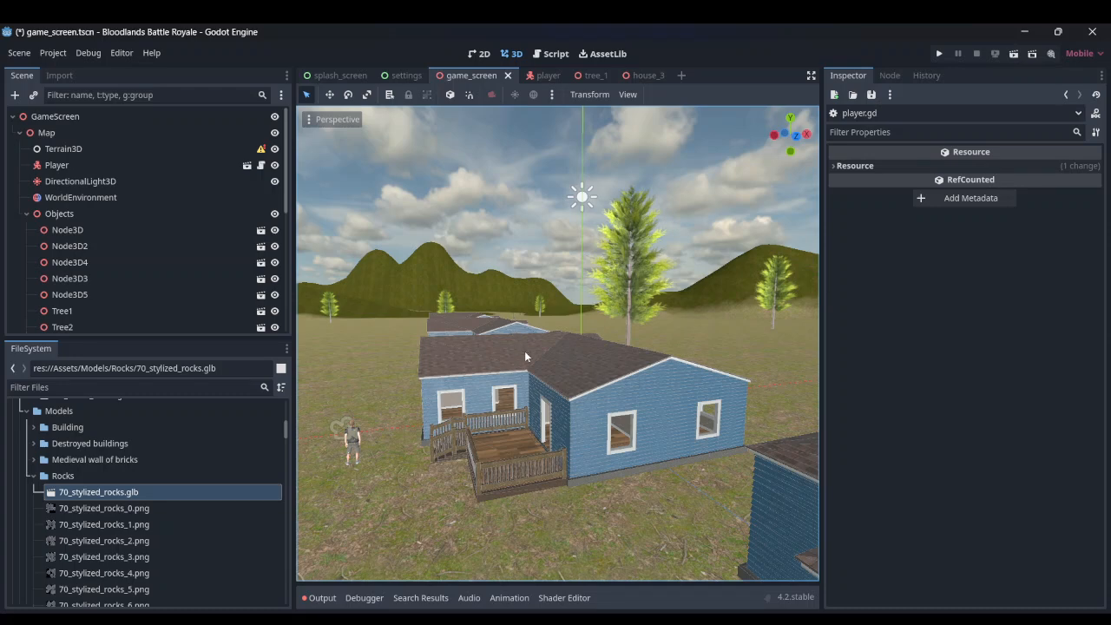
right_click_drag(525, 356, 613, 253)
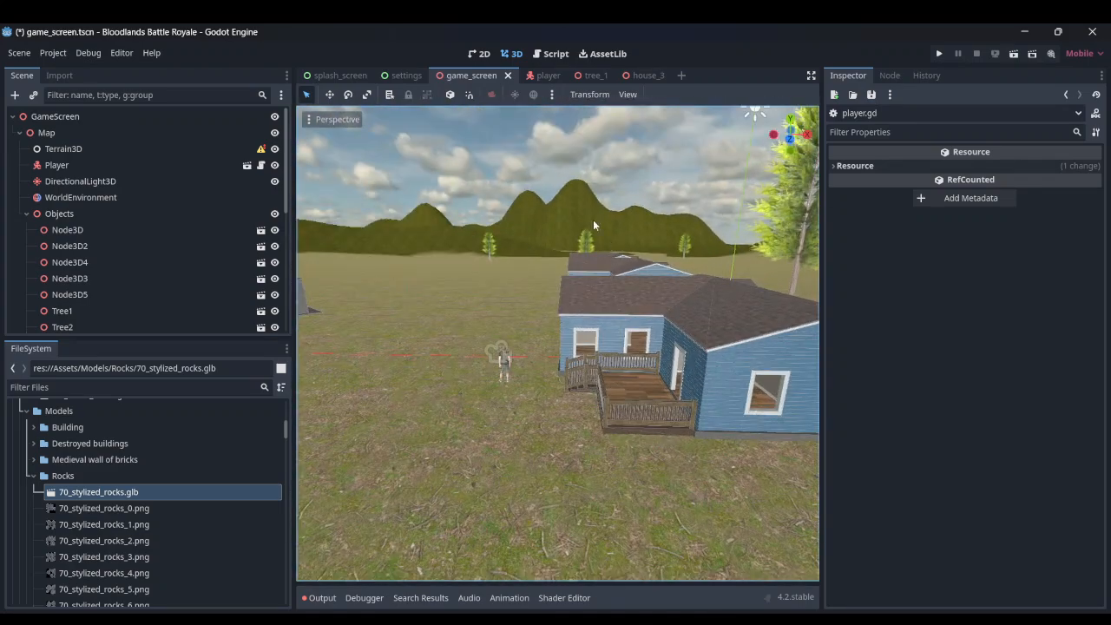
- Close the player, tree_1 and house_3 scenes and create a new empty scene
left_click(547, 75)
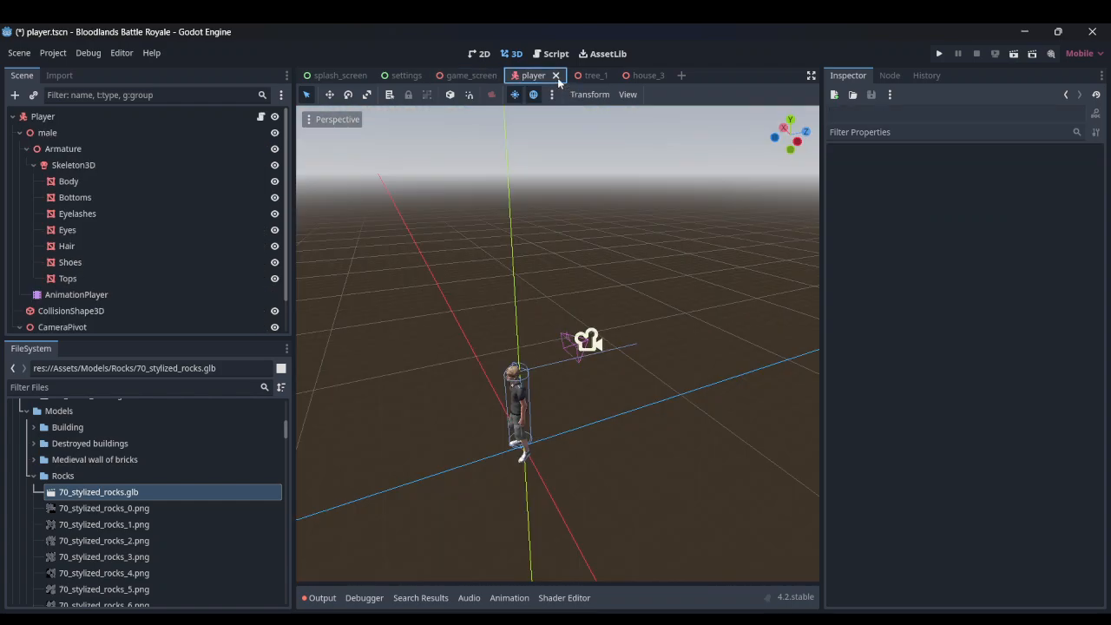
left_click(572, 75)
left_click(593, 75)
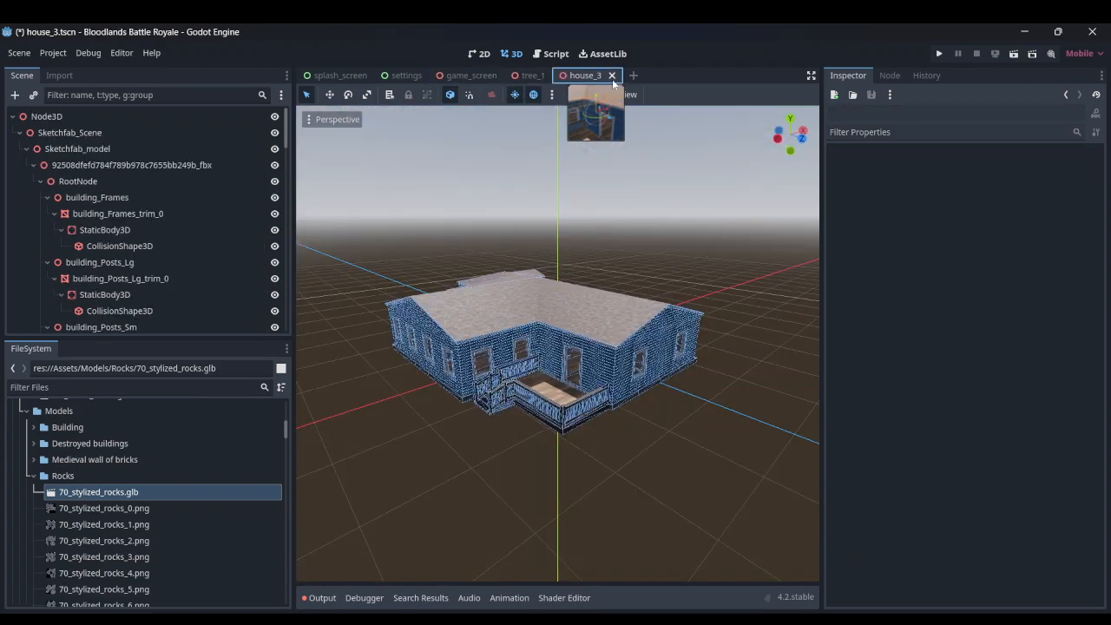
left_click(624, 75)
left_click(556, 75)
left_click(513, 76)
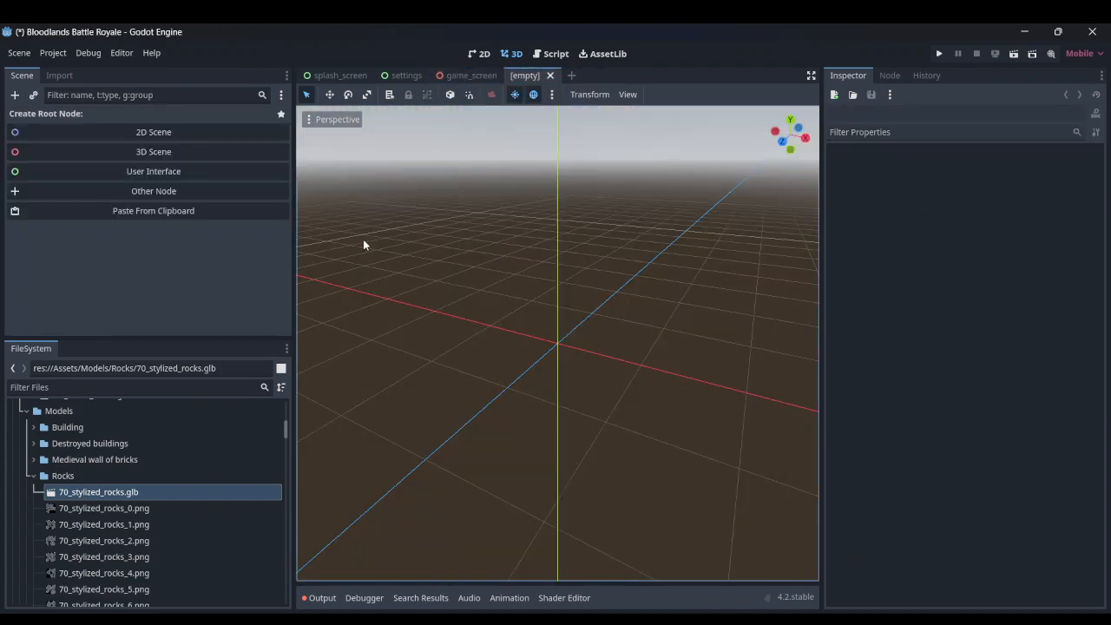
- Place the 70_stylized_rocks.glb model from the Rocks folder in the empty scene under a Node3D root
scroll(135, 447, "down", 3)
scroll(125, 454, "up", 2)
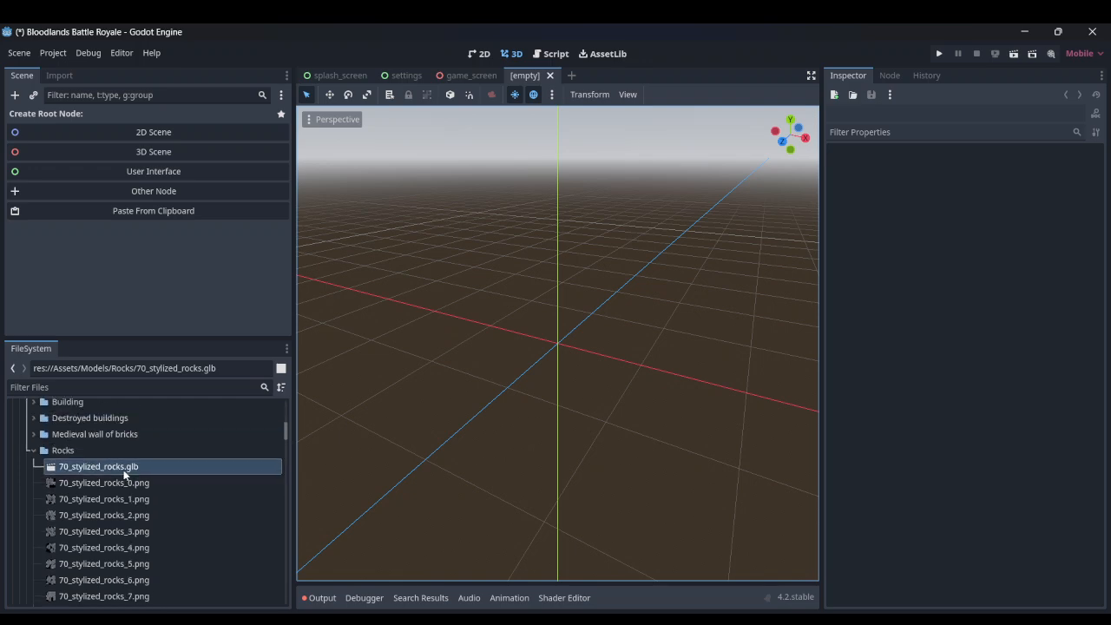
left_click(96, 467)
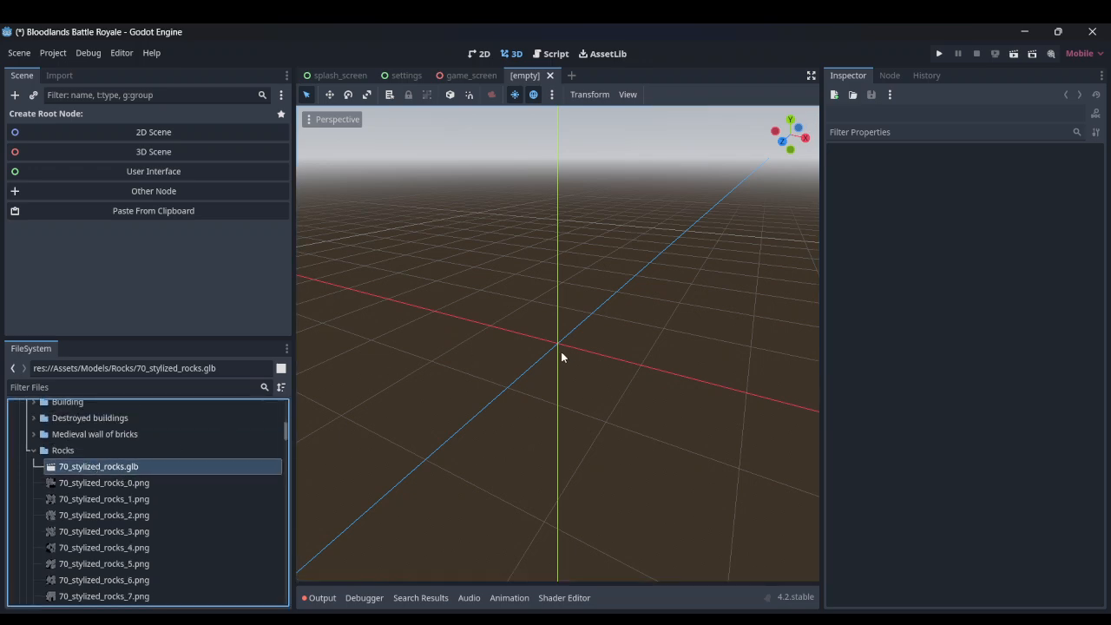
left_click_drag(561, 351, 561, 351)
scroll(408, 434, "down", 4)
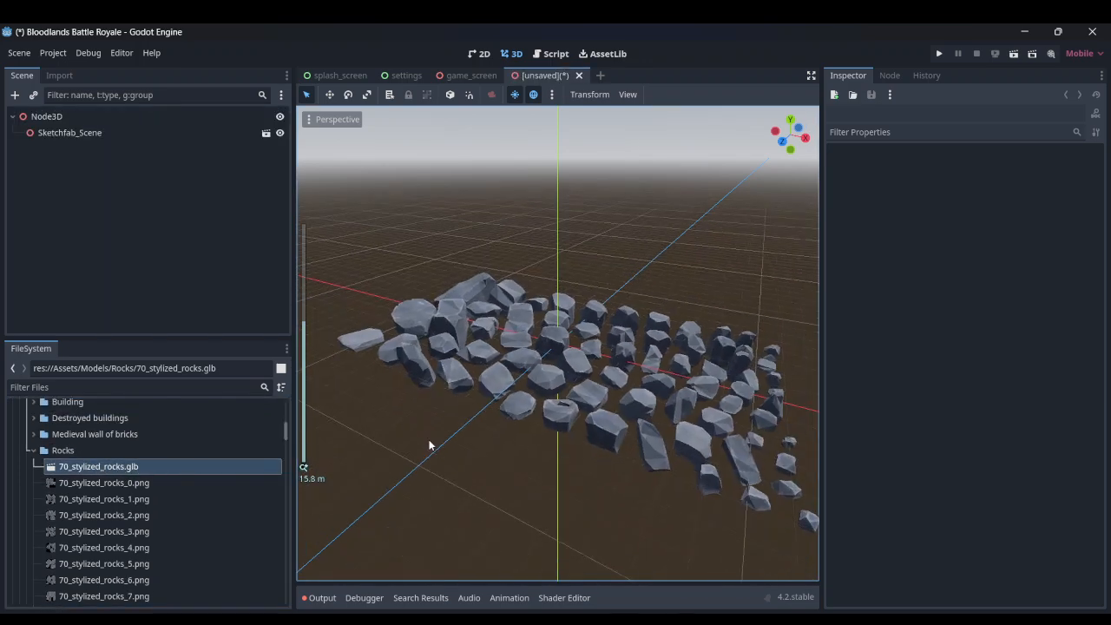
- Enable Editable Children on the Sketchfab_Scene node to expose the individual rock meshes
scroll(430, 446, "down", 1)
scroll(432, 443, "up", 7)
middle_click_drag(384, 443, 454, 454)
scroll(546, 433, "down", 2)
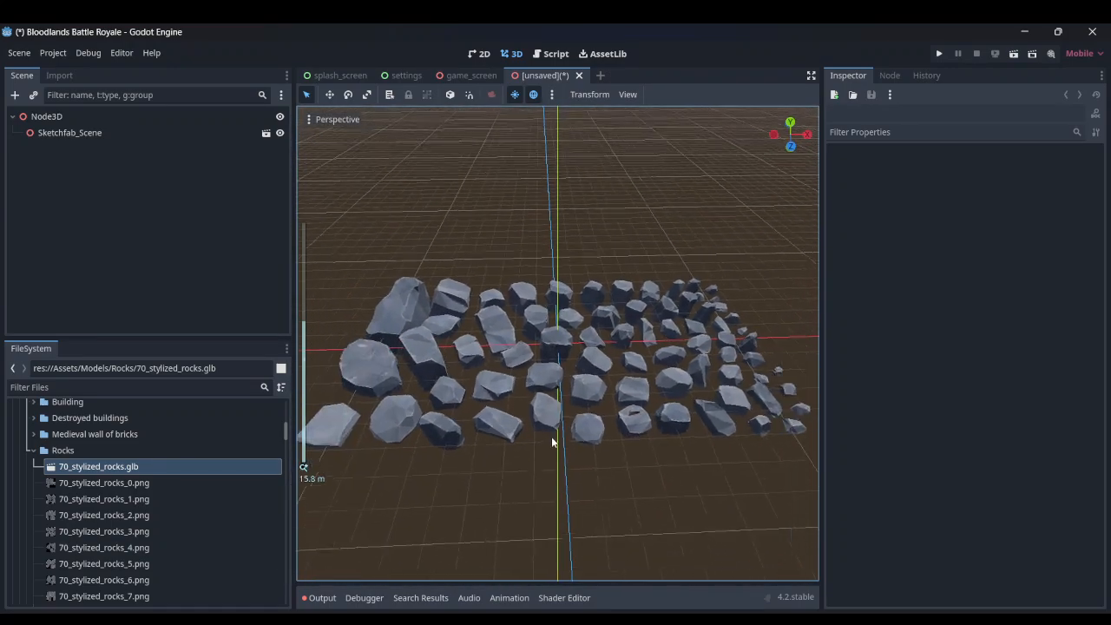
middle_click_drag(551, 441, 526, 426)
scroll(538, 438, "up", 3)
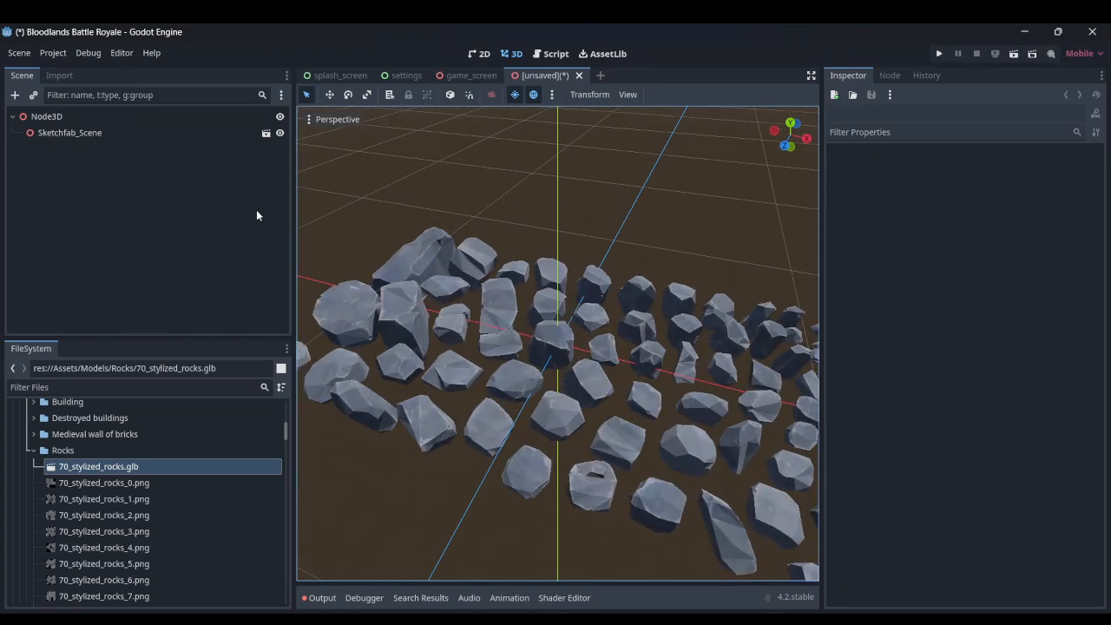
right_click(108, 130)
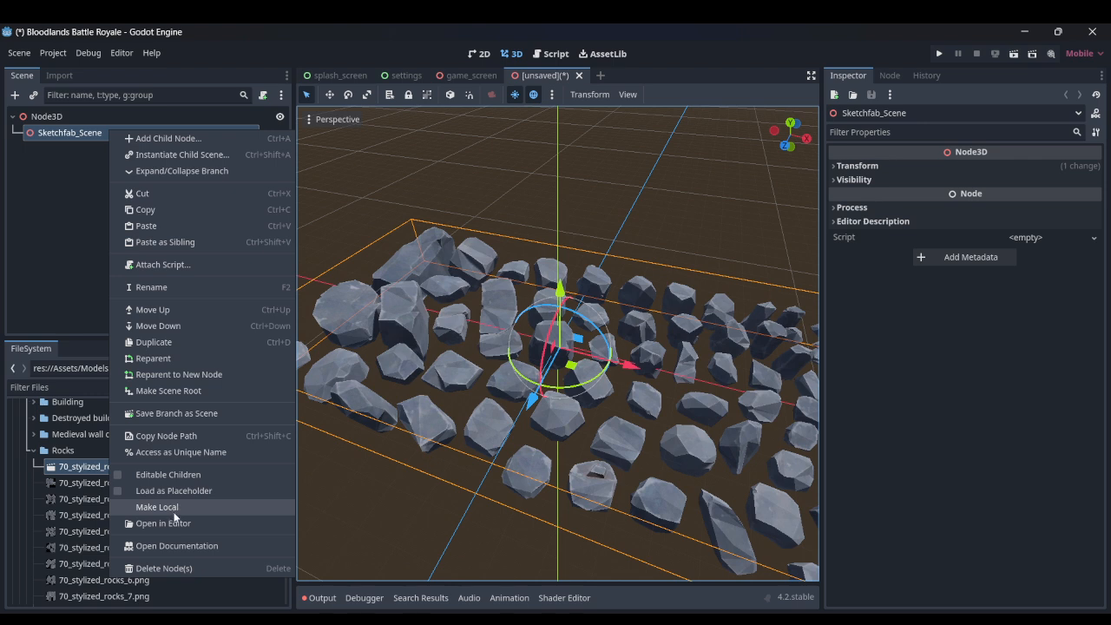
left_click(123, 479)
- Copy the large rock mesh Object_71 and paste it as the root of a new empty scene
scroll(114, 248, "down", 5)
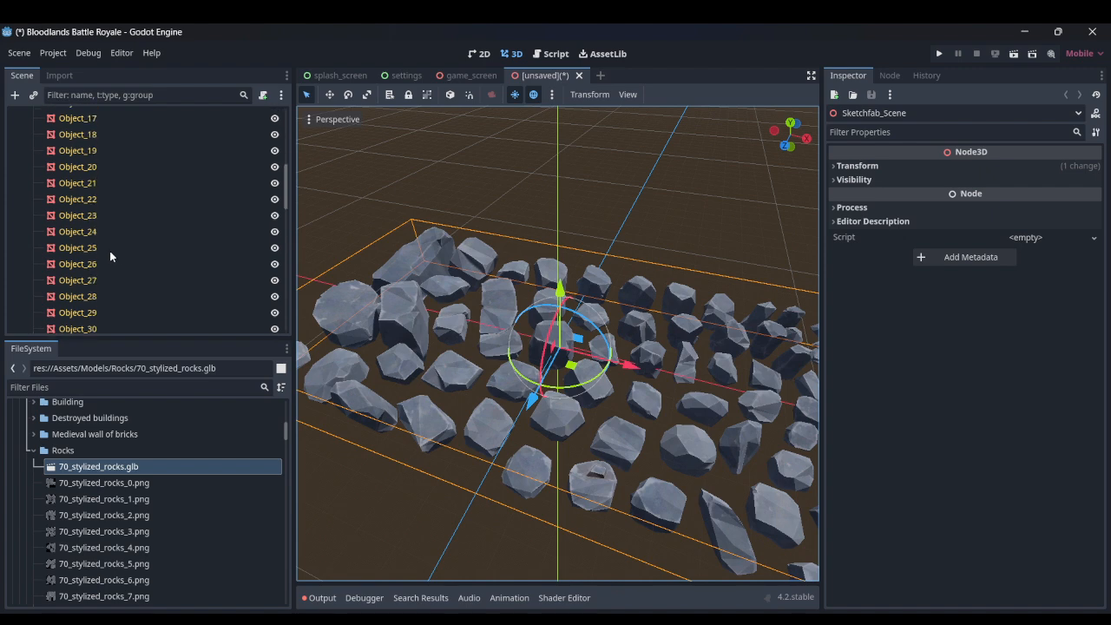
scroll(109, 250, "up", 5)
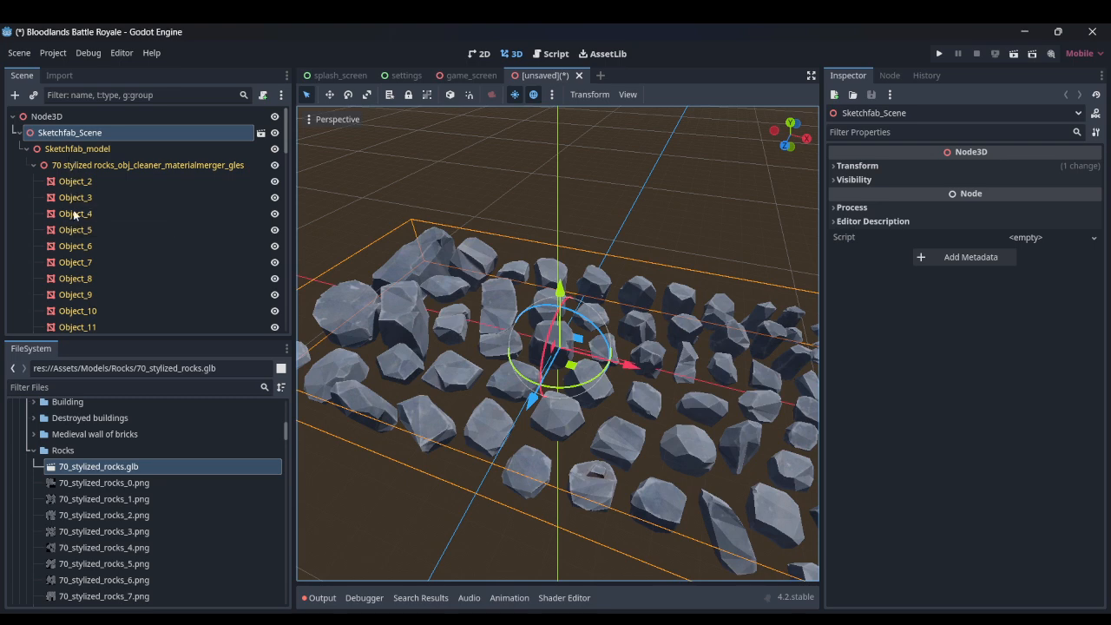
middle_click_drag(438, 337, 534, 332)
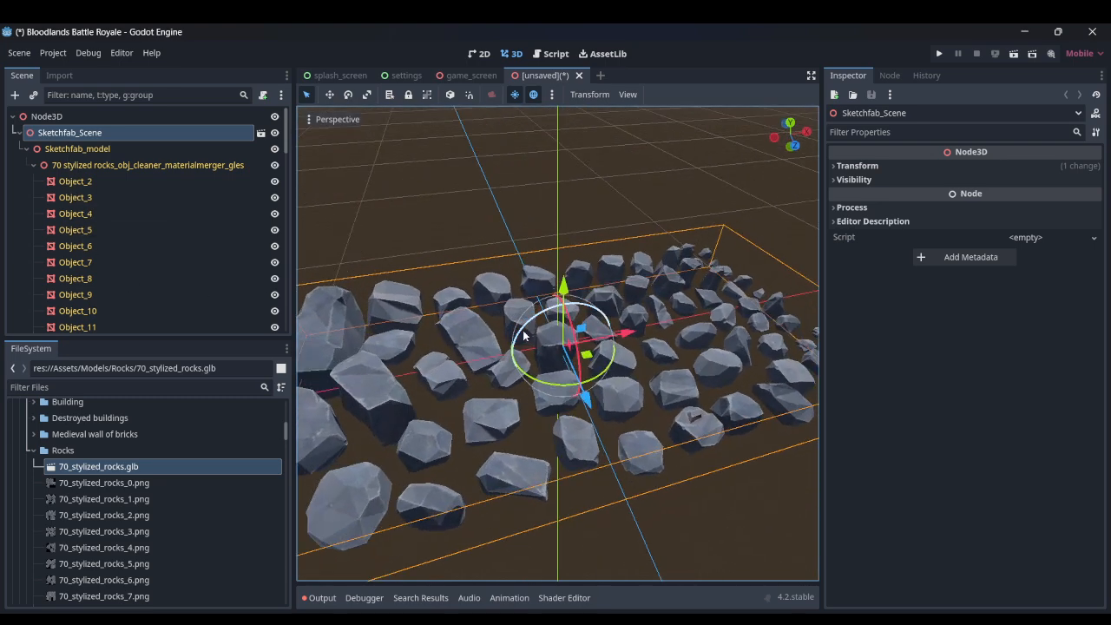
scroll(534, 332, "down", 3)
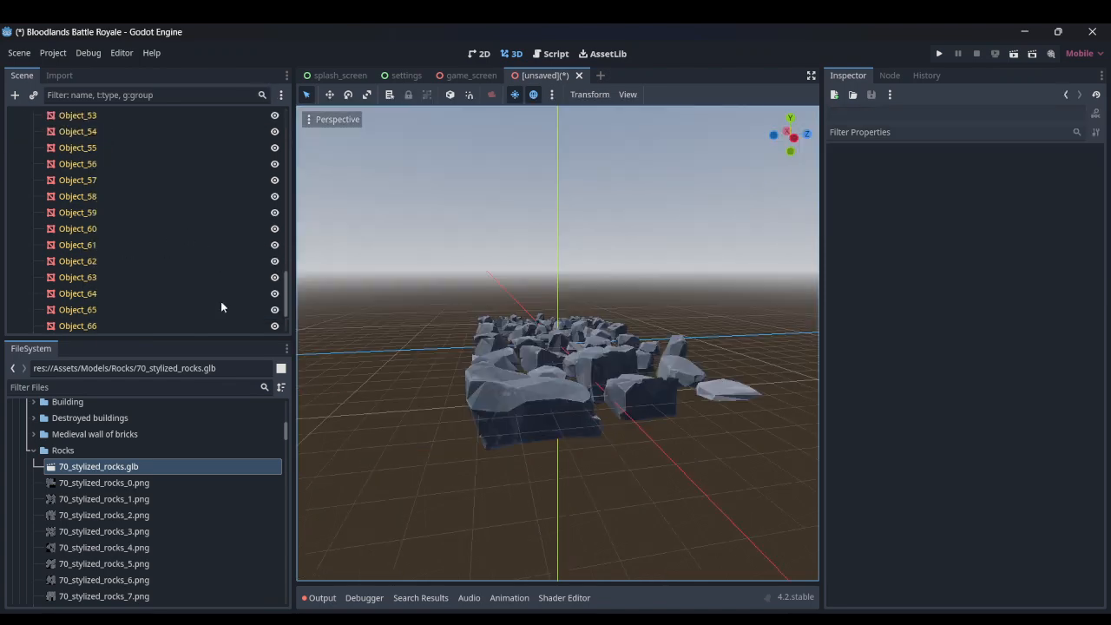
scroll(220, 304, "down", 3)
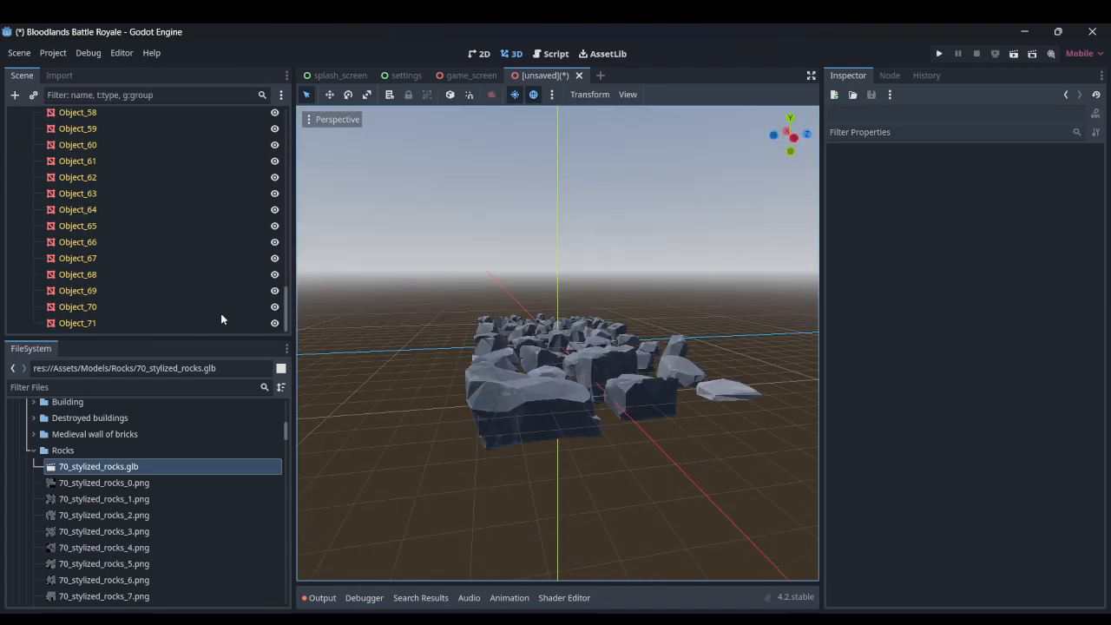
middle_click_drag(518, 414, 495, 451)
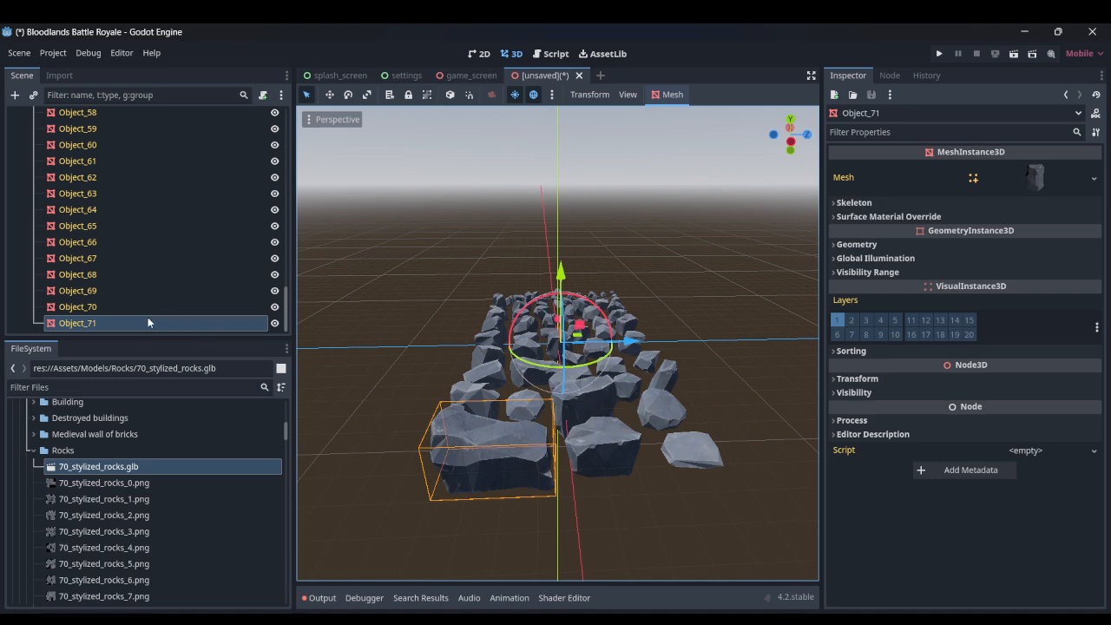
left_click(600, 76)
key("ctrl+v")
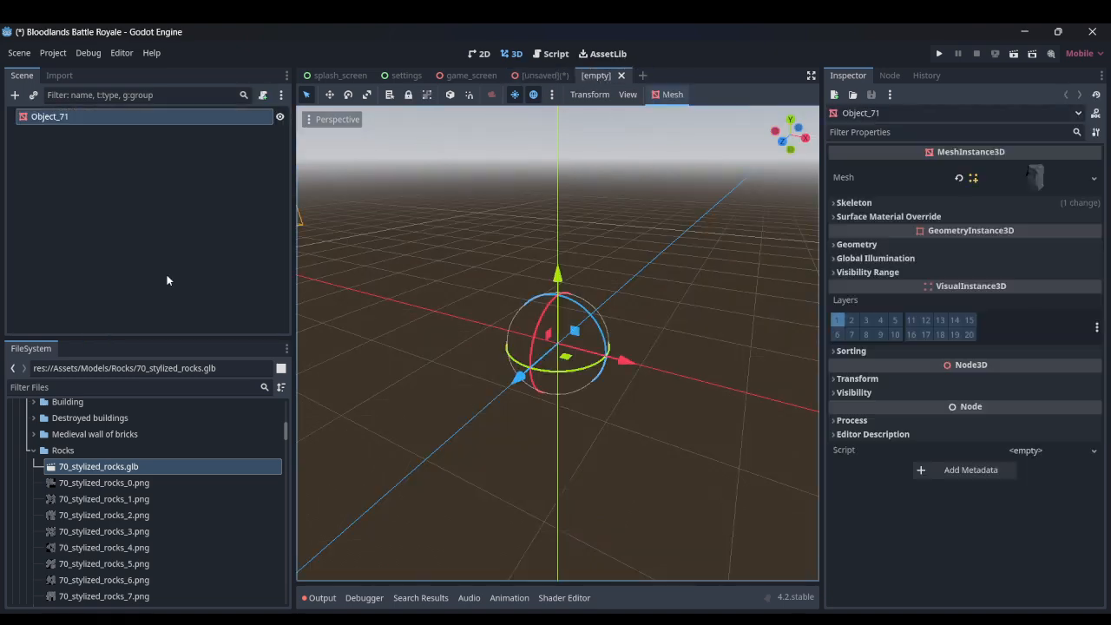
- Move Object_71 along the X axis to about 8.1 m, bringing its rock geometry close to the scene origin
middle_click_drag(458, 343, 359, 172)
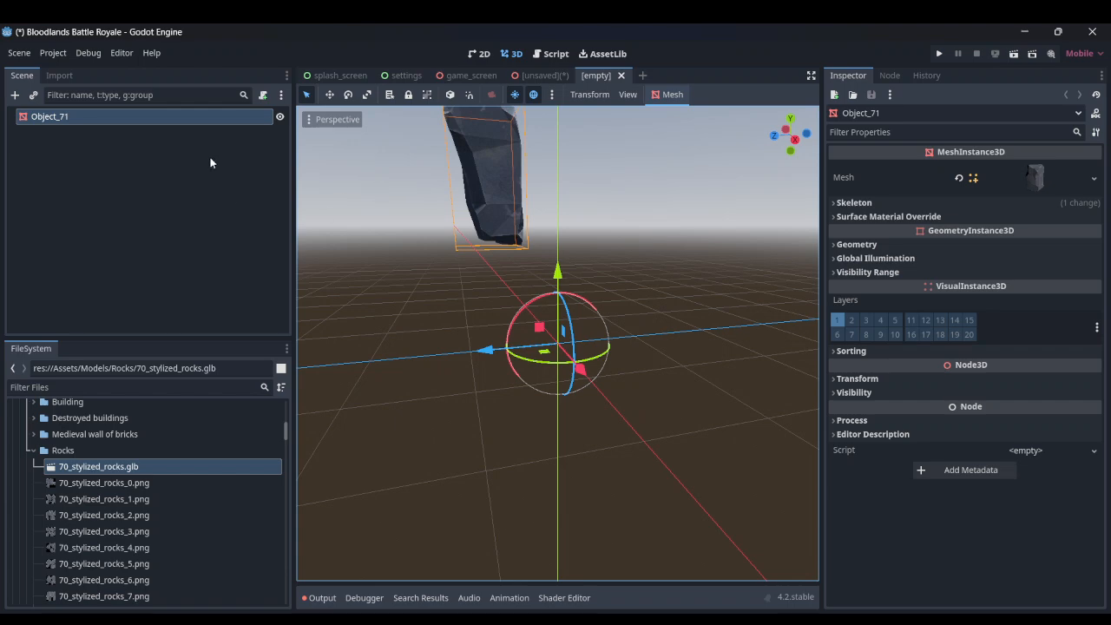
left_click(877, 379)
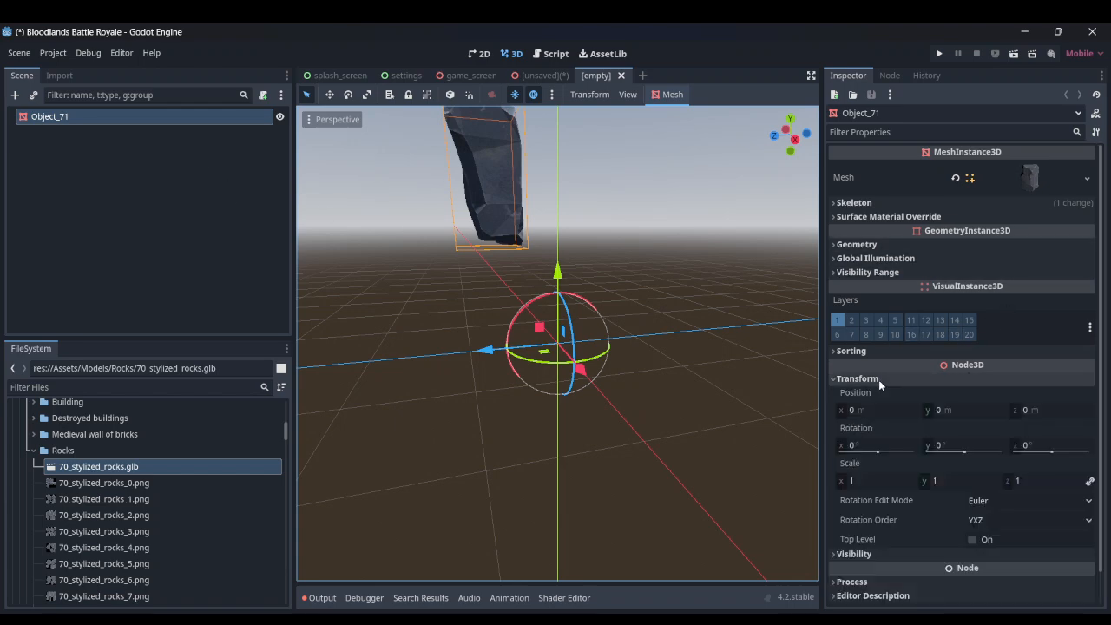
scroll(683, 365, "down", 5)
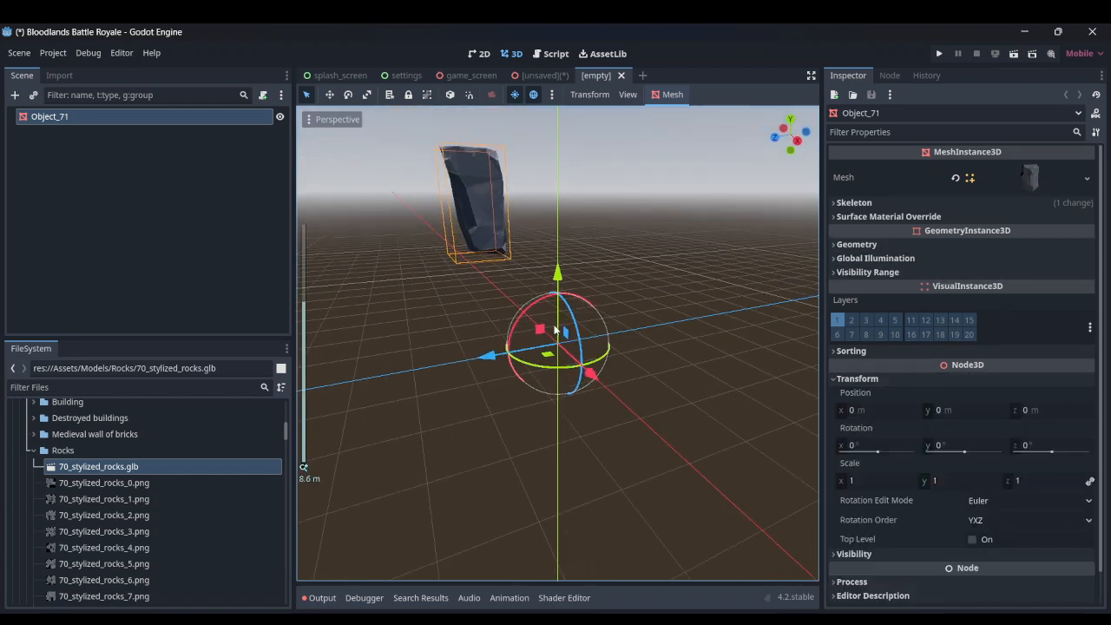
middle_click_drag(555, 329, 599, 371)
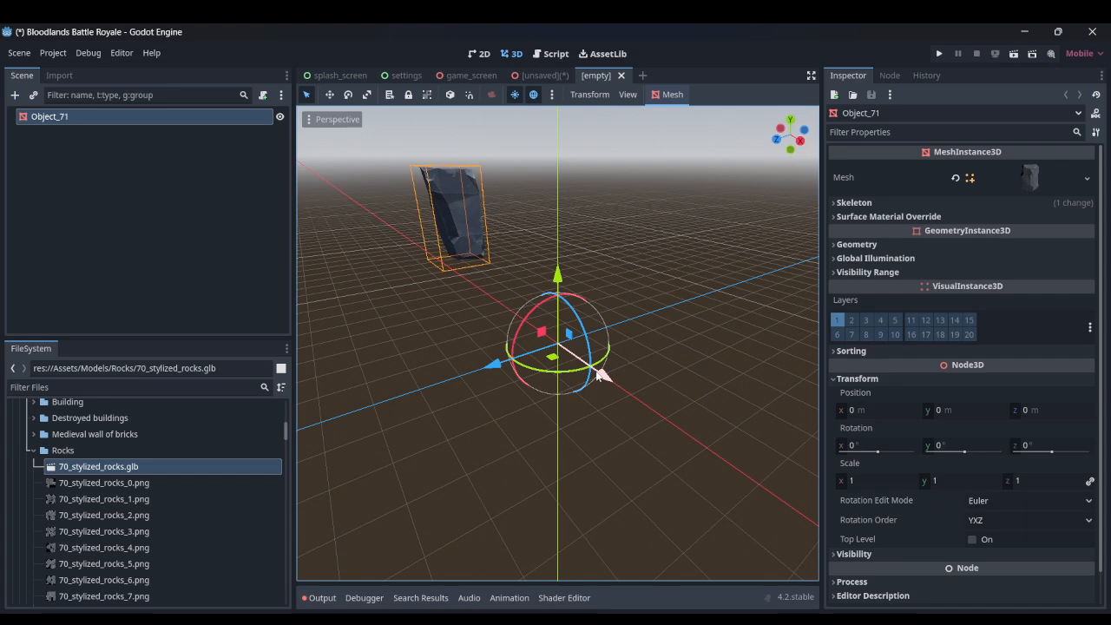
left_click_drag(598, 374, 931, 561)
middle_click_drag(521, 291, 528, 357)
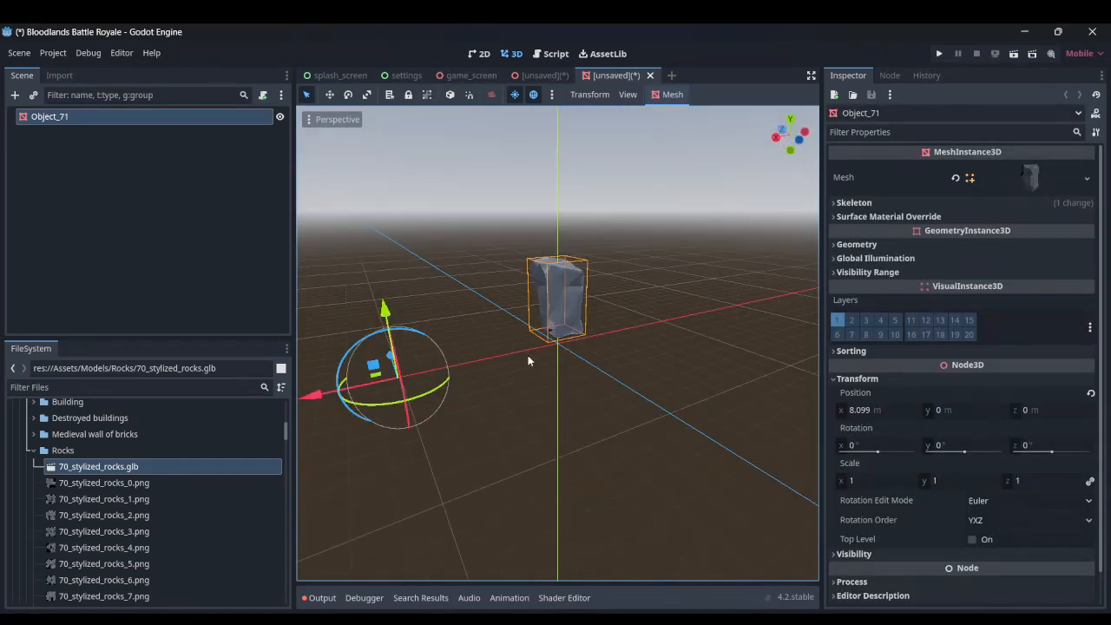
- Rename the root node Object_71 as RockLarge and create a trimesh static body for it
double_click(186, 118)
key("BackSpace")
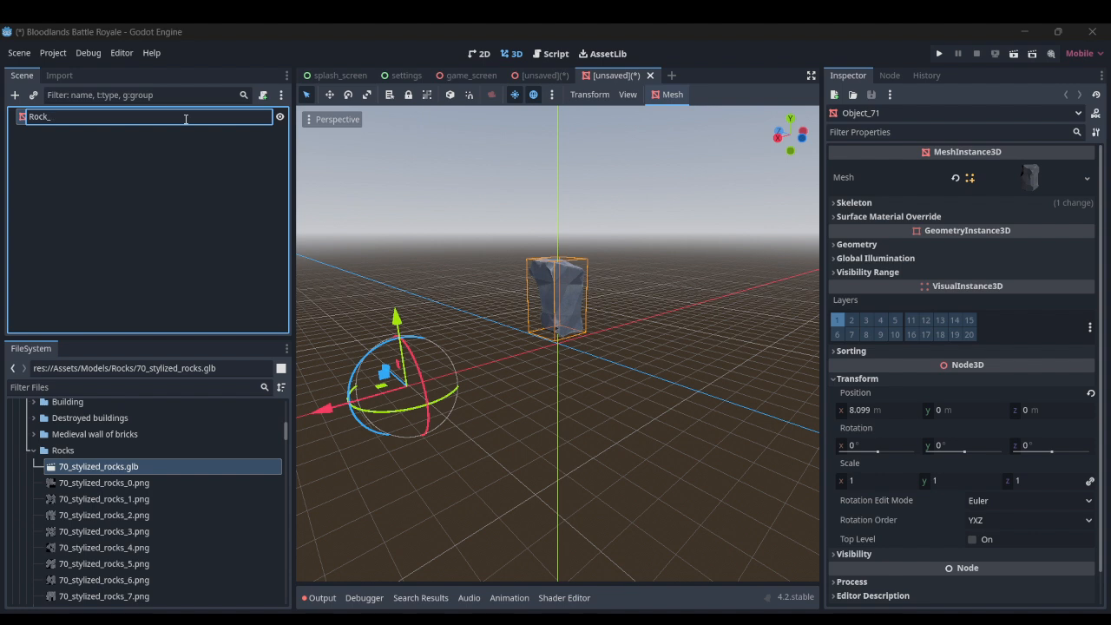
key("Return")
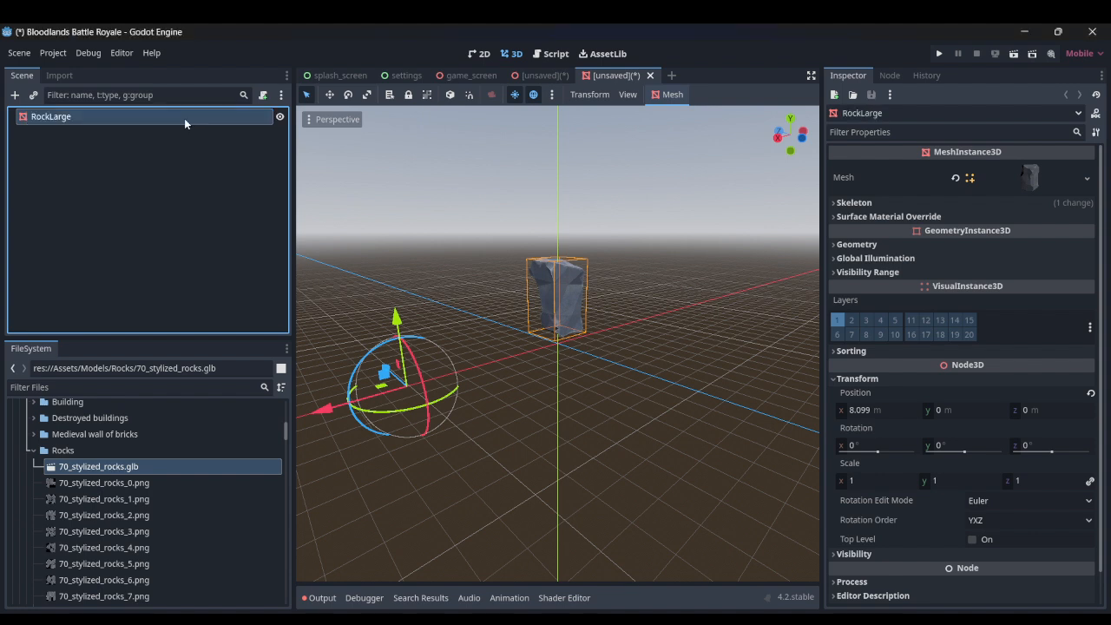
left_click(670, 95)
left_click(700, 116)
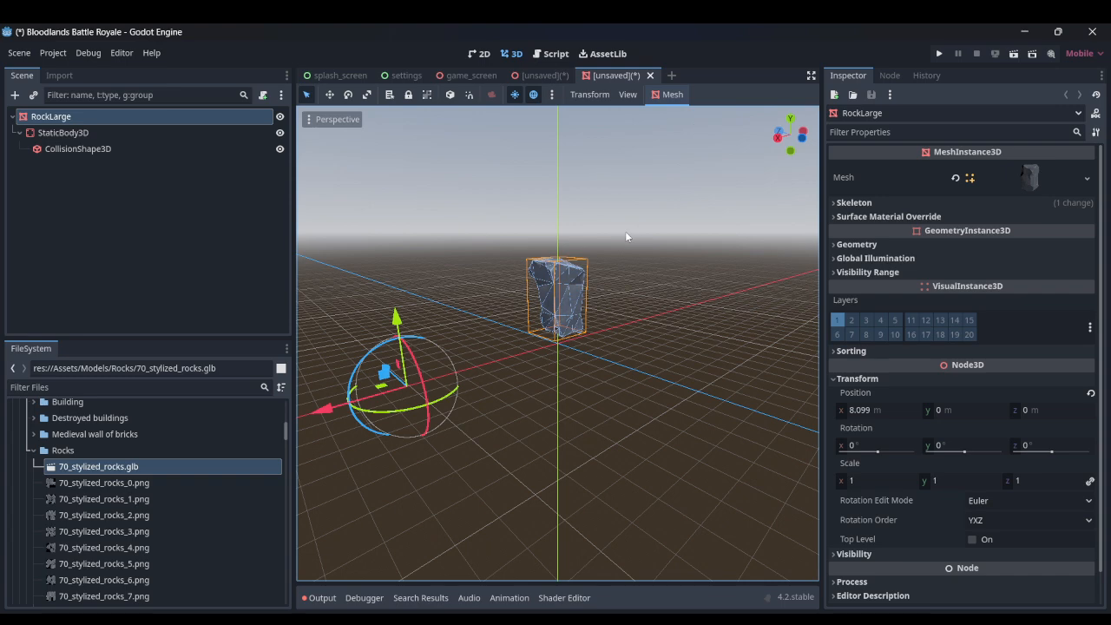
middle_click_drag(626, 235, 531, 341)
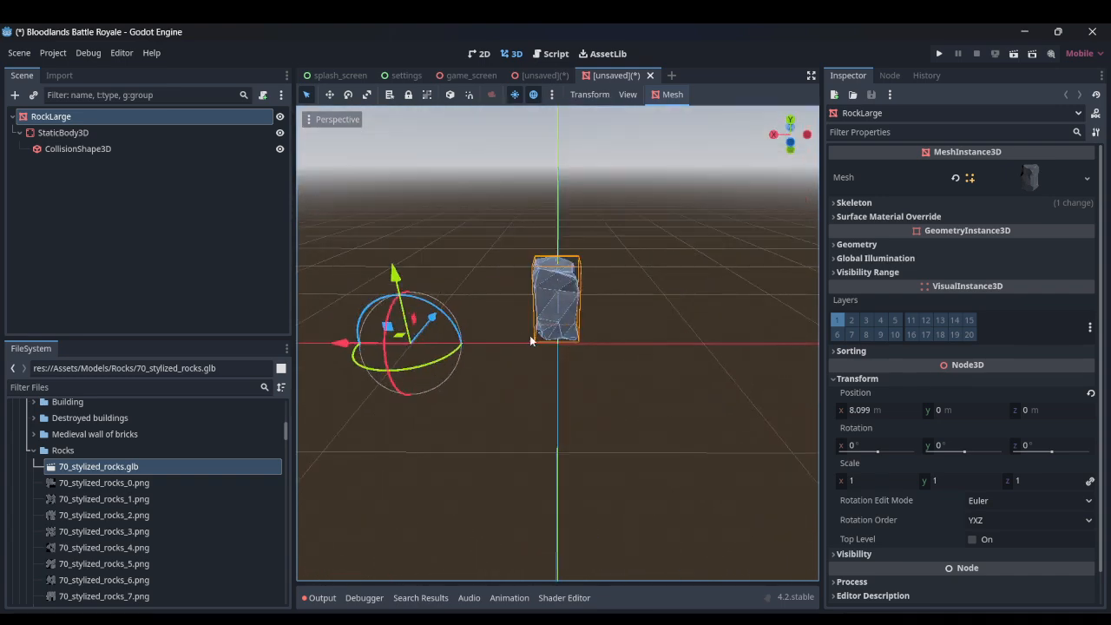
scroll(532, 342, "down", 4)
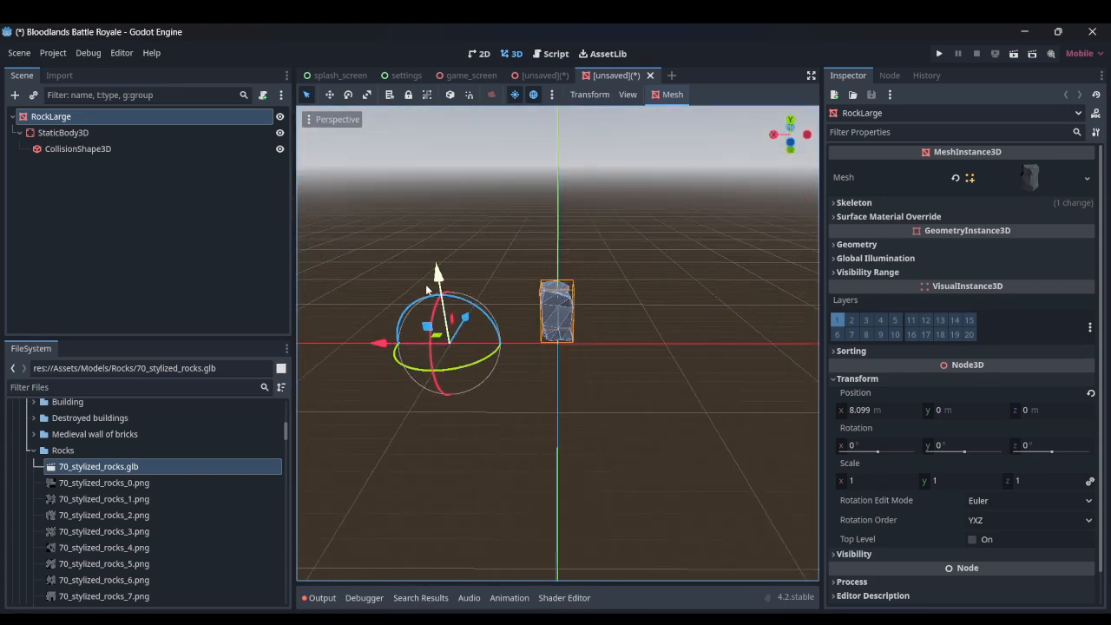
- Save the scene as rock_large.tscn in the Scenes/Objects folder
key("ctrl+s")
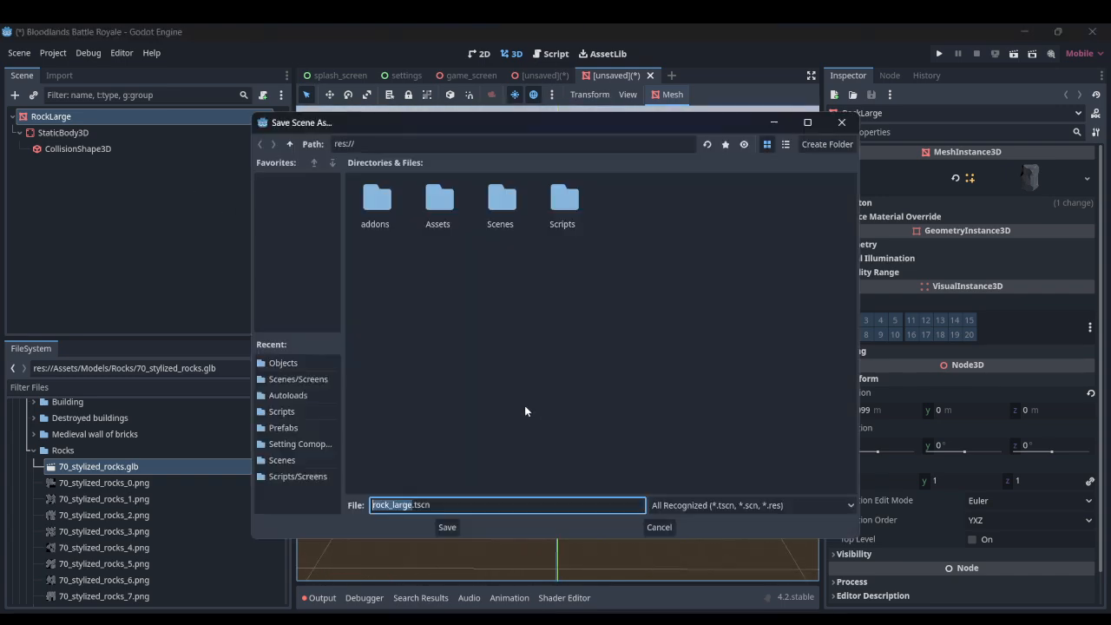
double_click(501, 204)
double_click(501, 204)
left_click(289, 144)
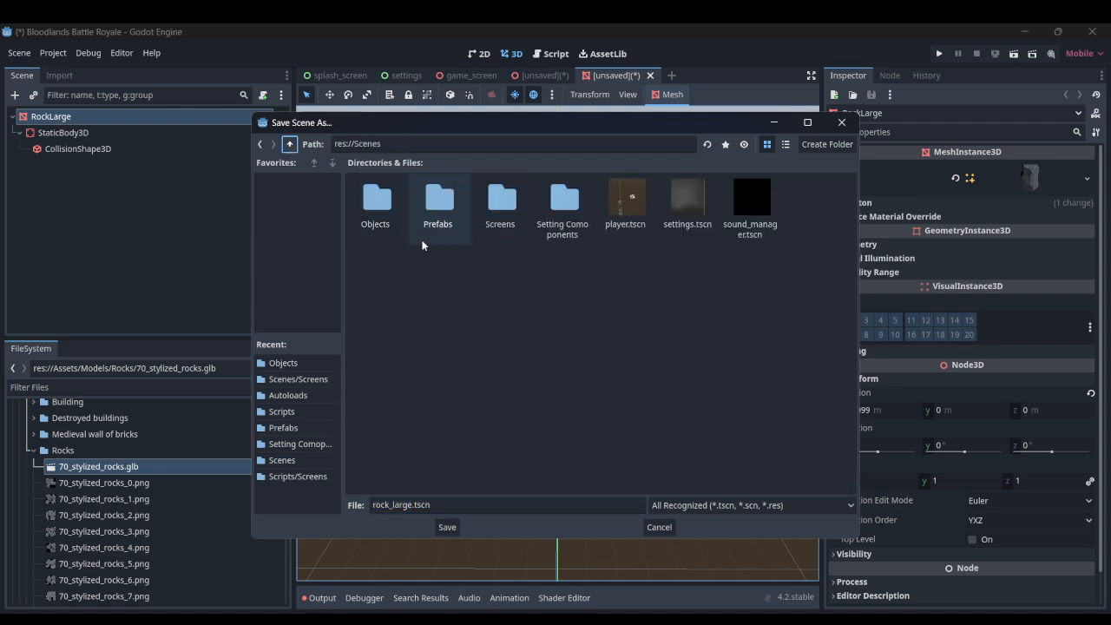
double_click(376, 204)
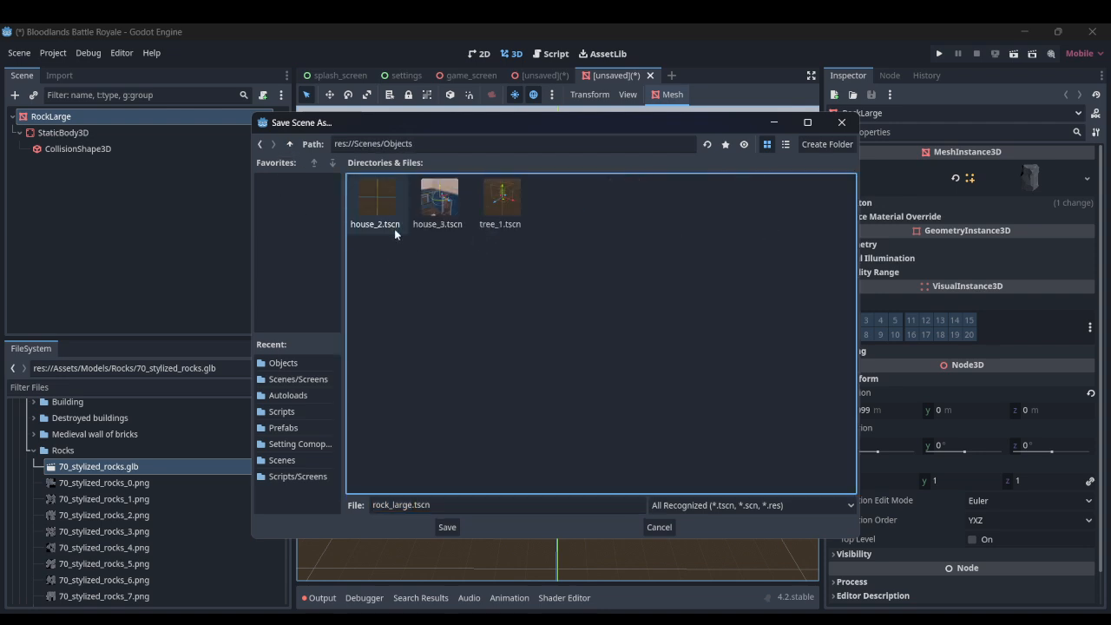
left_click(447, 527)
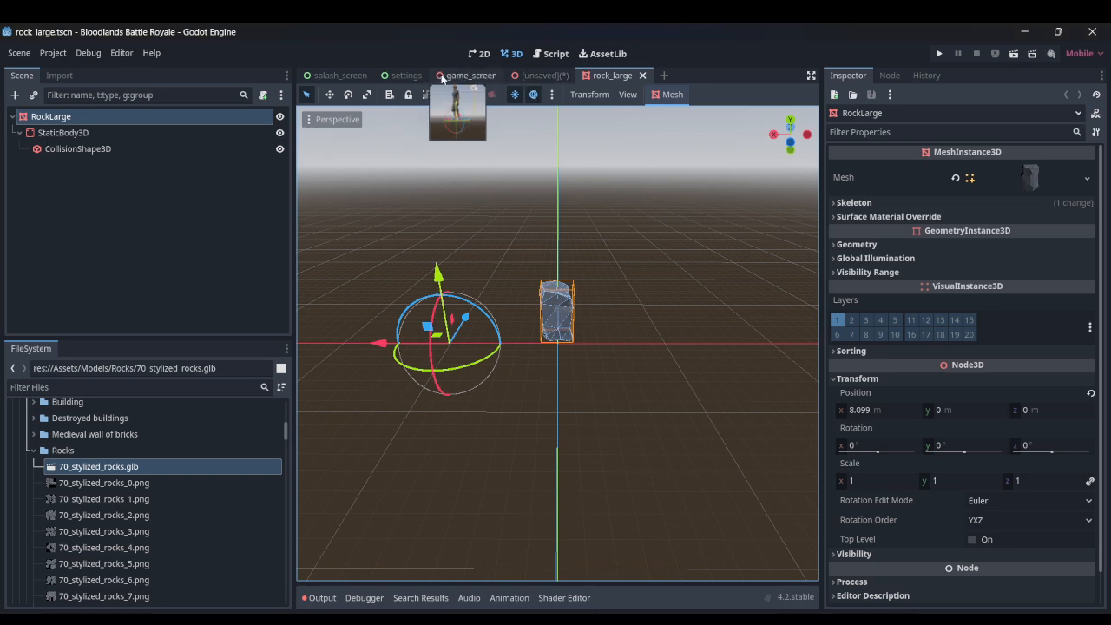
- Instantiate rock_large.tscn under the Objects node of the game_screen scene
left_click(469, 76)
scroll(496, 382, "down", 4)
middle_click_drag(495, 382, 509, 387, "shift")
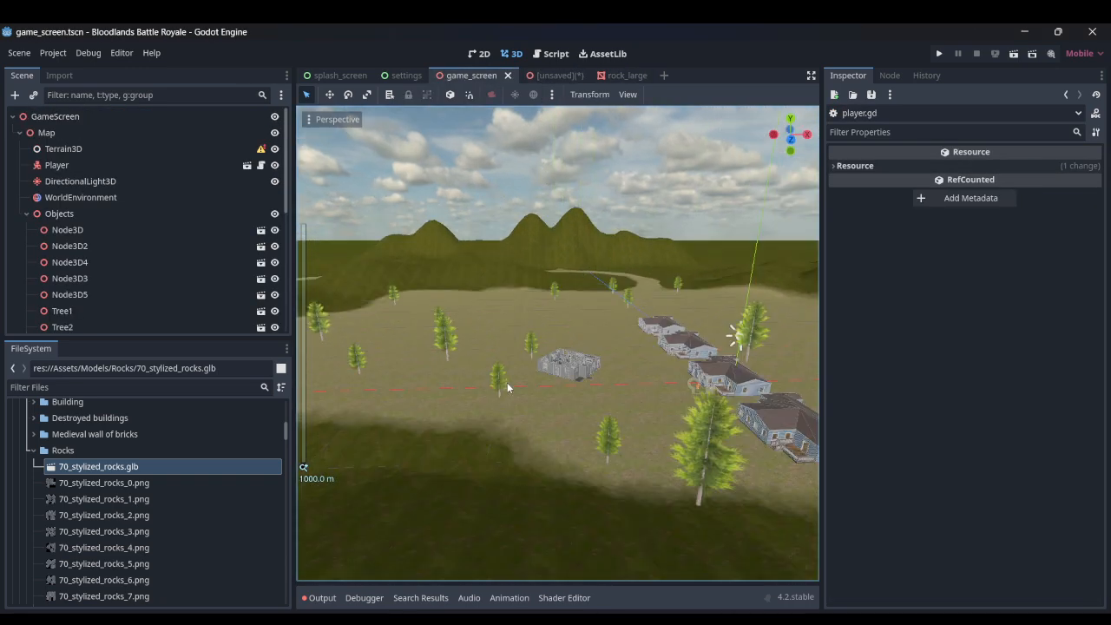
scroll(567, 403, "up", 3)
left_click(110, 213)
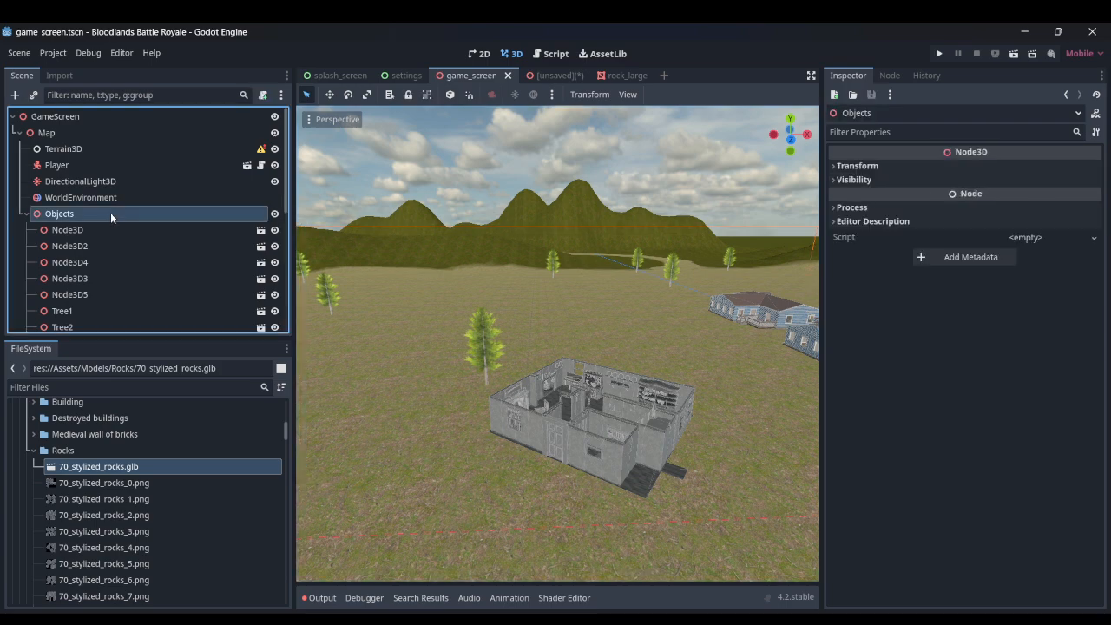
key("ctrl+shift+a")
type("roc")
key("Return")
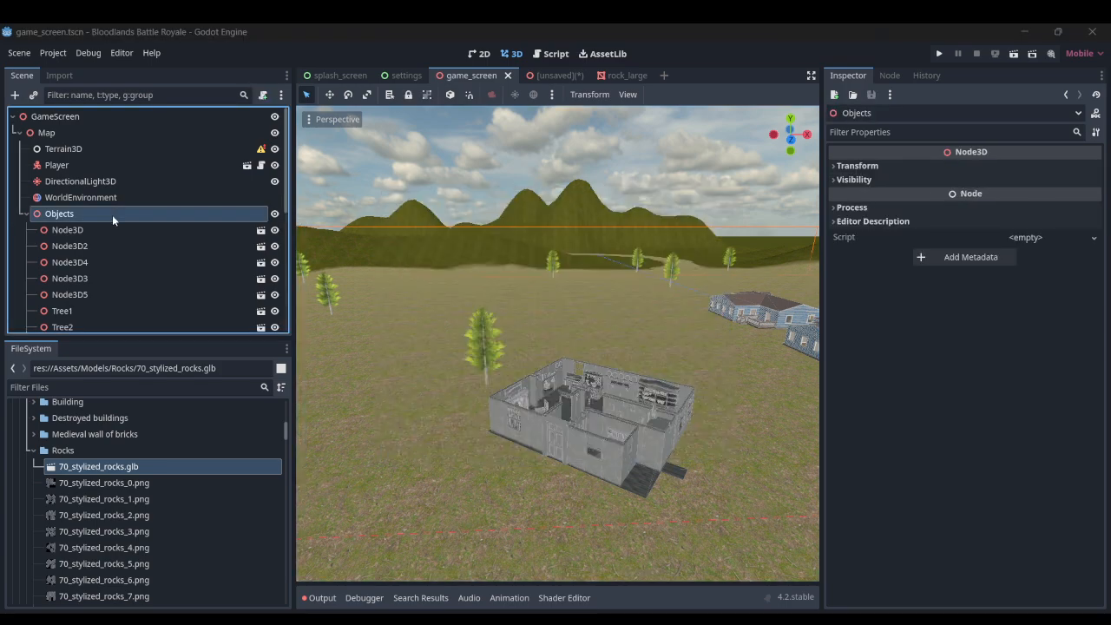
- Move the RockLarge instance across the ground plane to the open grass beside the blue house's porch
key("f")
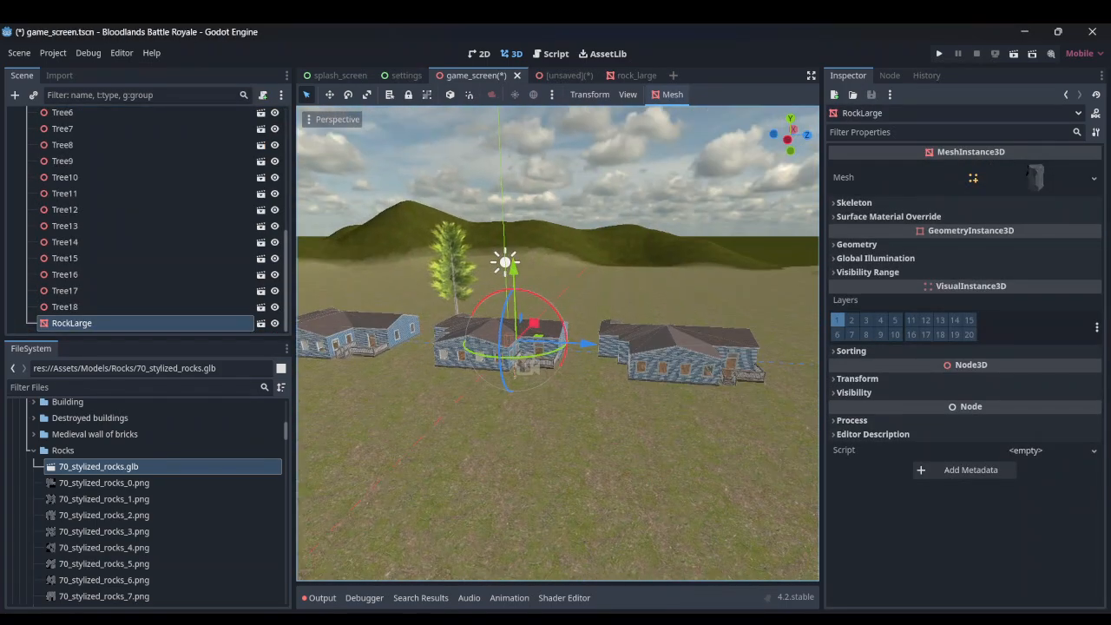
scroll(515, 352, "up", 12)
scroll(478, 359, "down", 12)
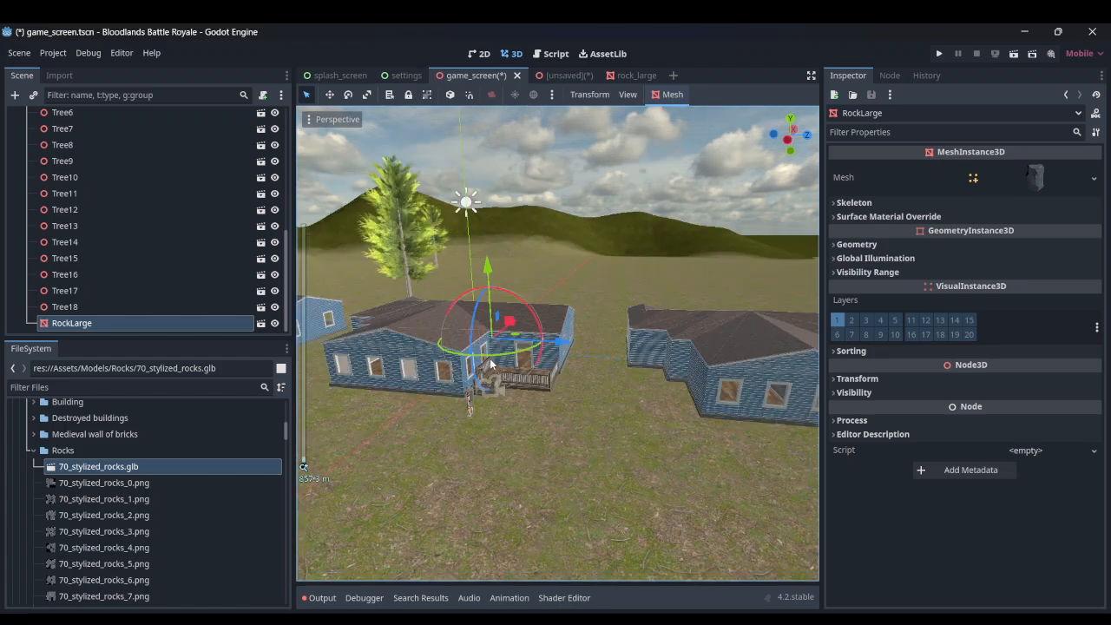
right_click_drag(489, 364, 396, 387)
key("w")
key("d")
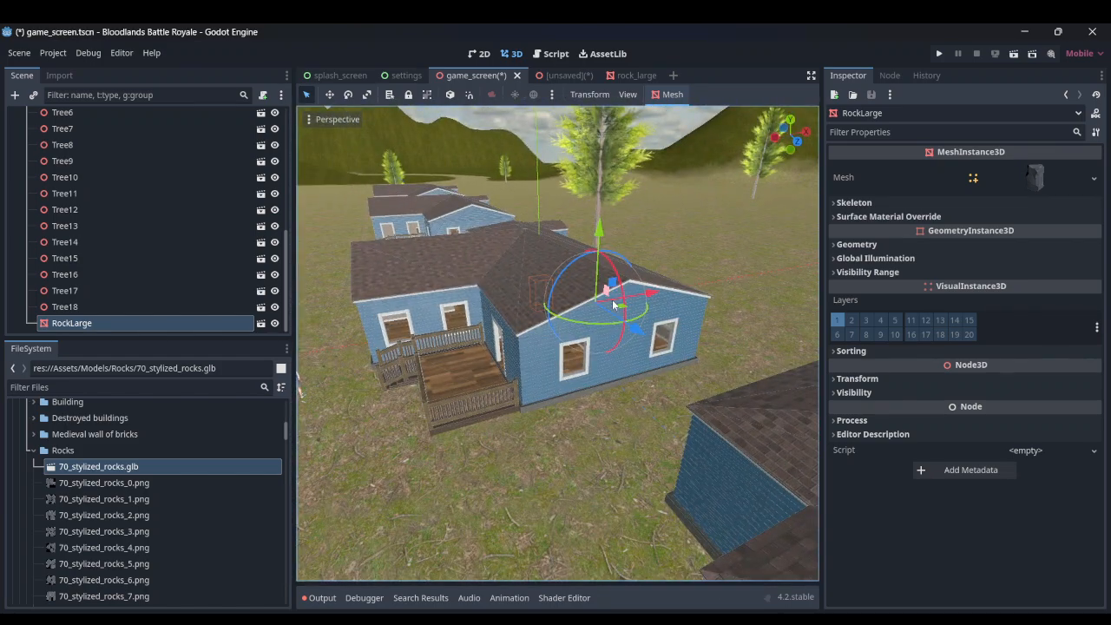
left_click_drag(618, 308, 448, 441)
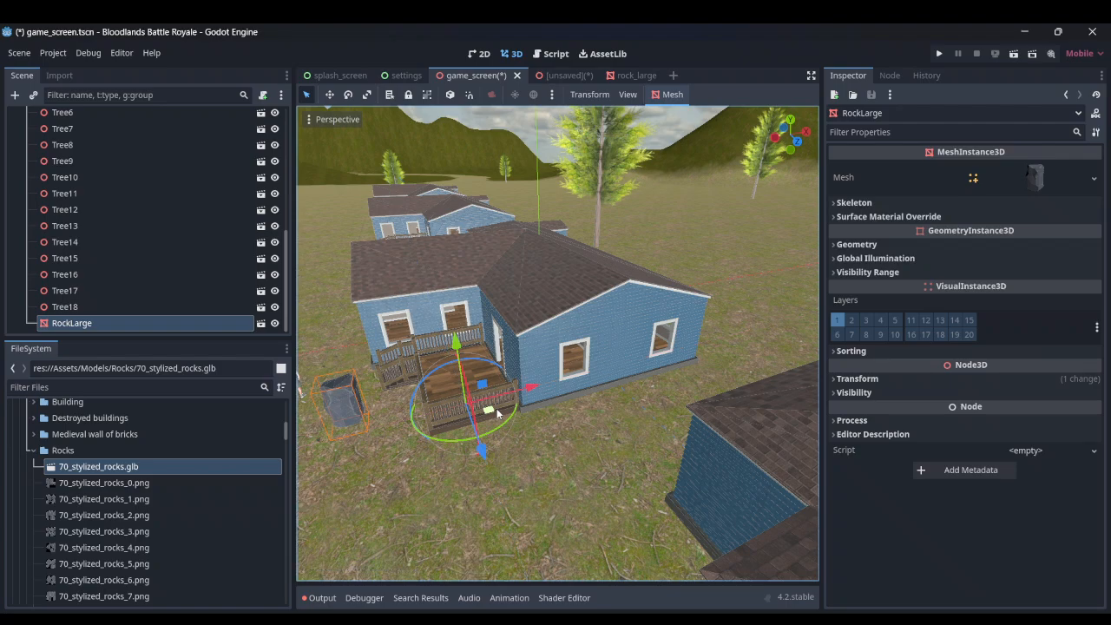
- Inspect RockLarge beside the player and the house, and delete the instance from the game_screen scene
right_click_drag(449, 441, 373, 424)
key("w")
key("a")
key("d")
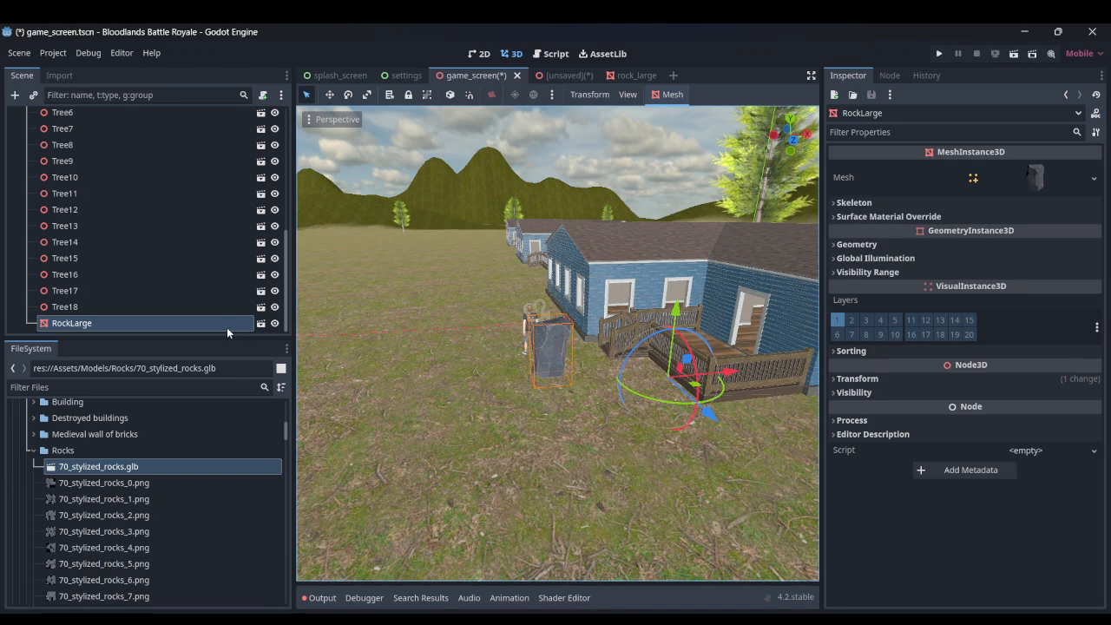
key("Delete")
key("Return")
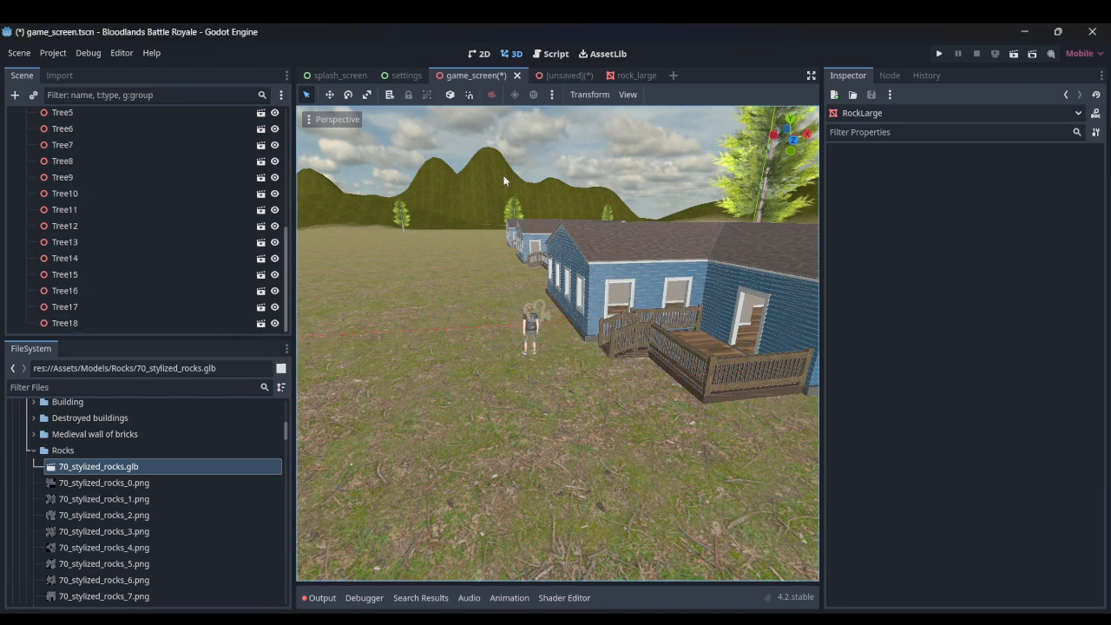
- Copy the smaller rock mesh Object_40 from the rock collection scene and paste it as the root of a new scene
left_click(557, 76)
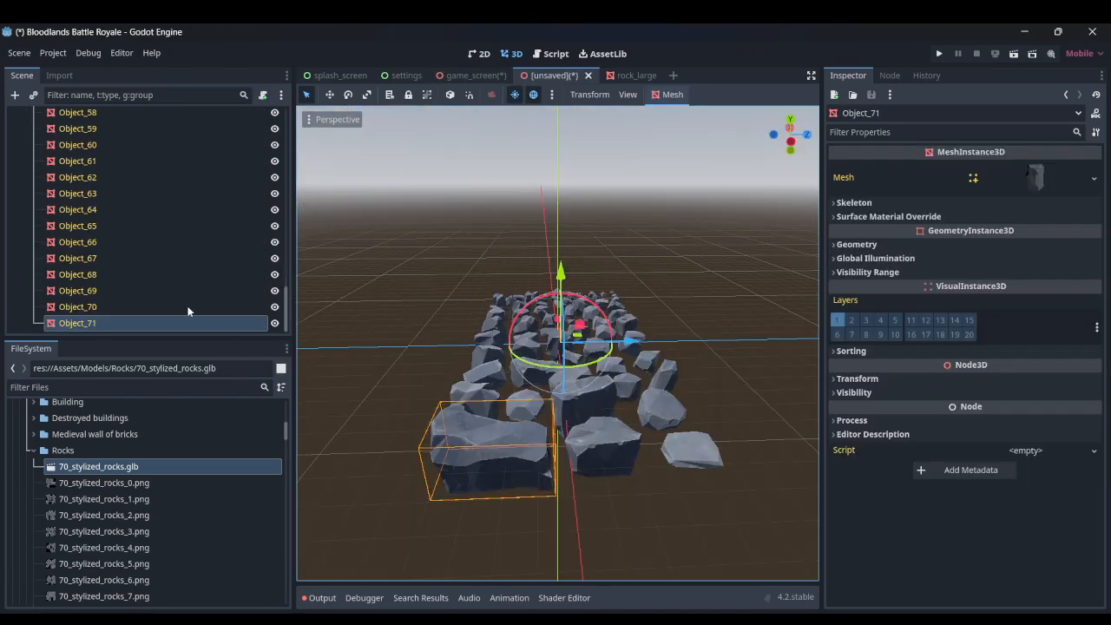
mouse_move(635, 416)
middle_mouse_down()
mouse_move(465, 450)
mouse_move(636, 439)
middle_mouse_up()
left_click(614, 398)
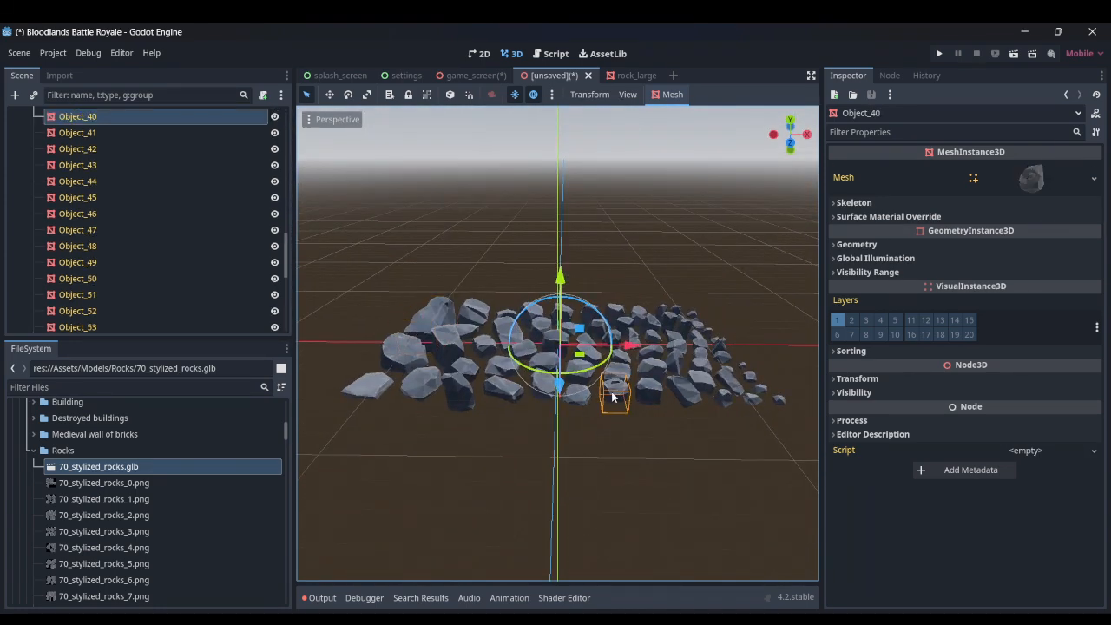
left_click(672, 75)
key("ctrl+v")
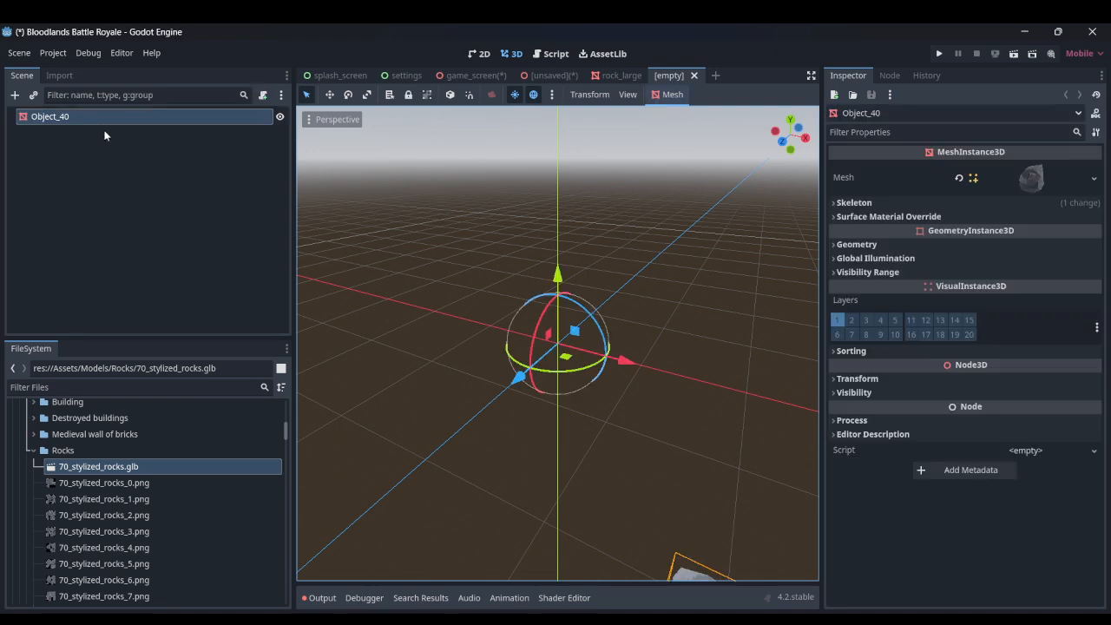
- Rename the Object_40 root as RockSmall and create a trimesh static body for it
left_click(98, 116)
type("RockSmall")
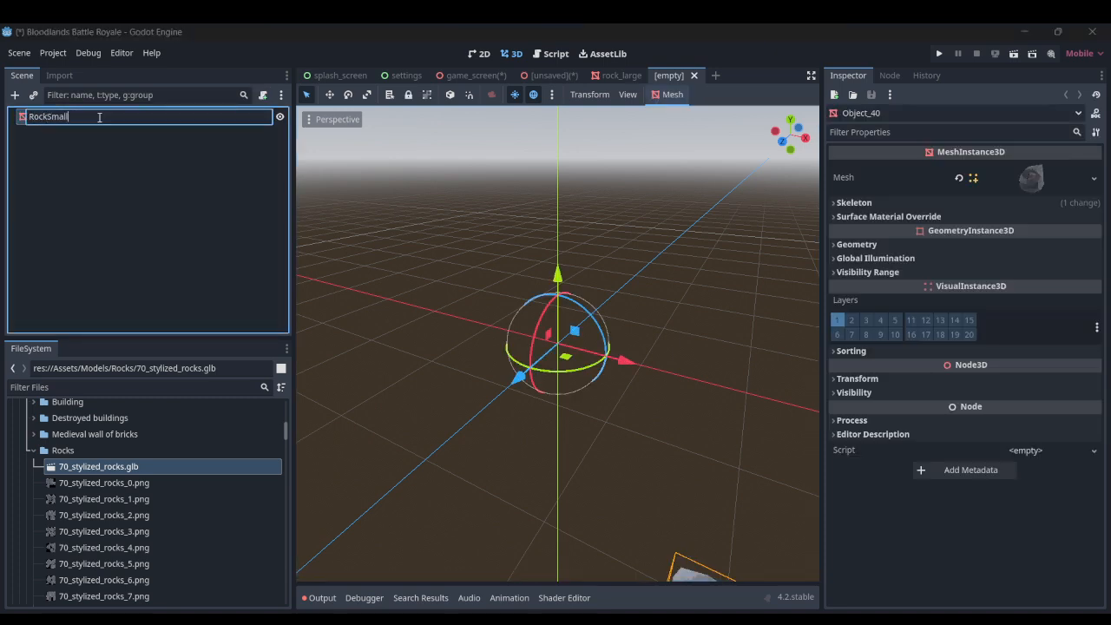
key("Return")
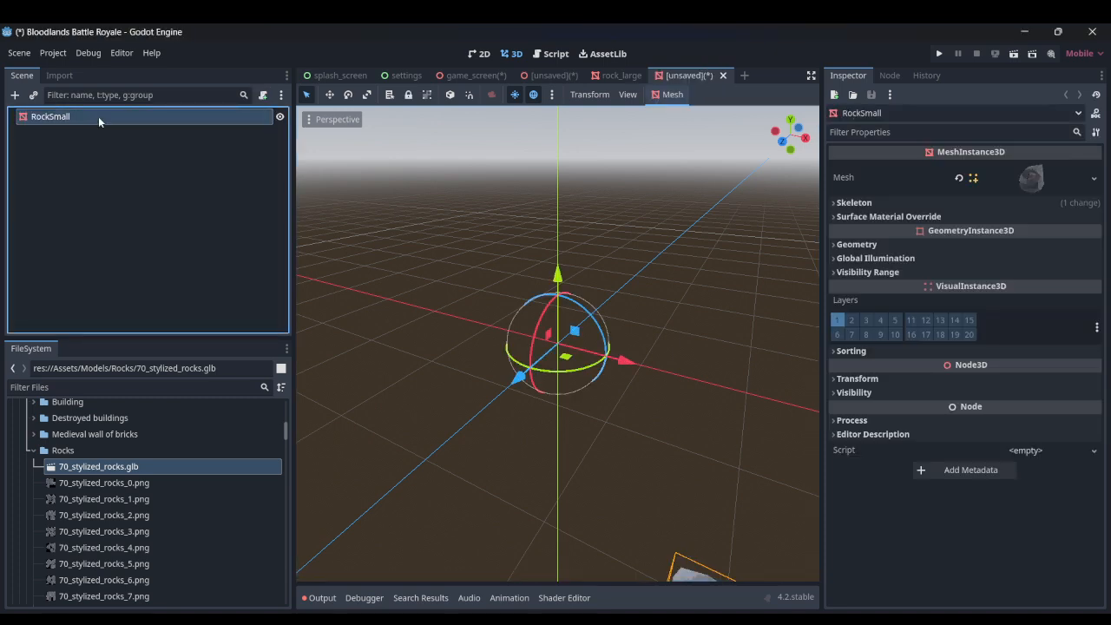
left_click(680, 96)
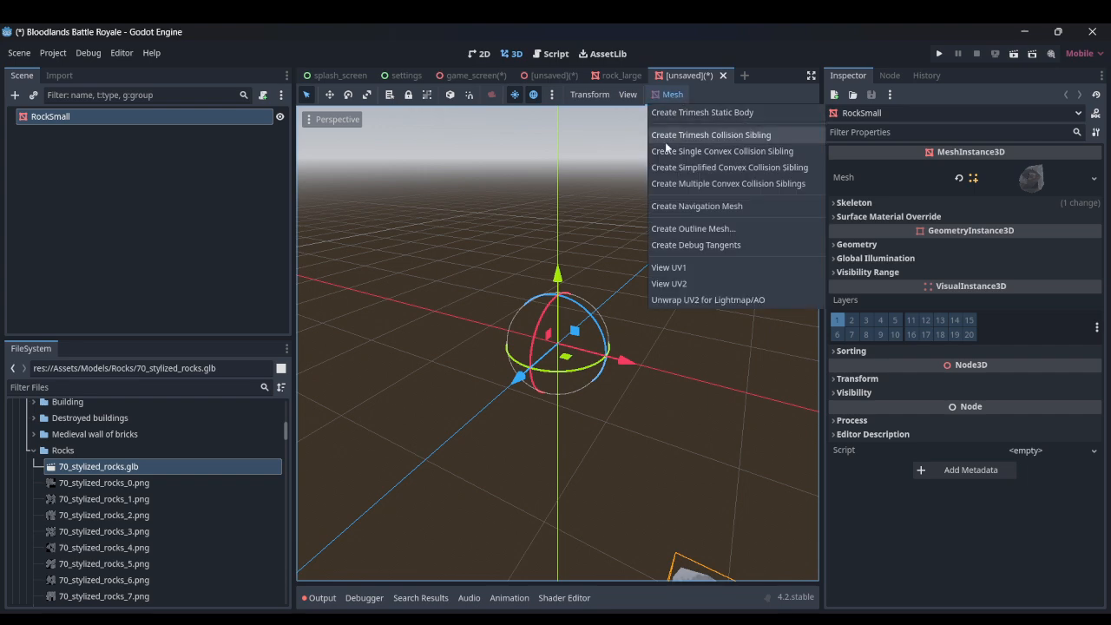
left_click(707, 112)
scroll(420, 330, "up", 2)
middle_click_drag(419, 330, 502, 339)
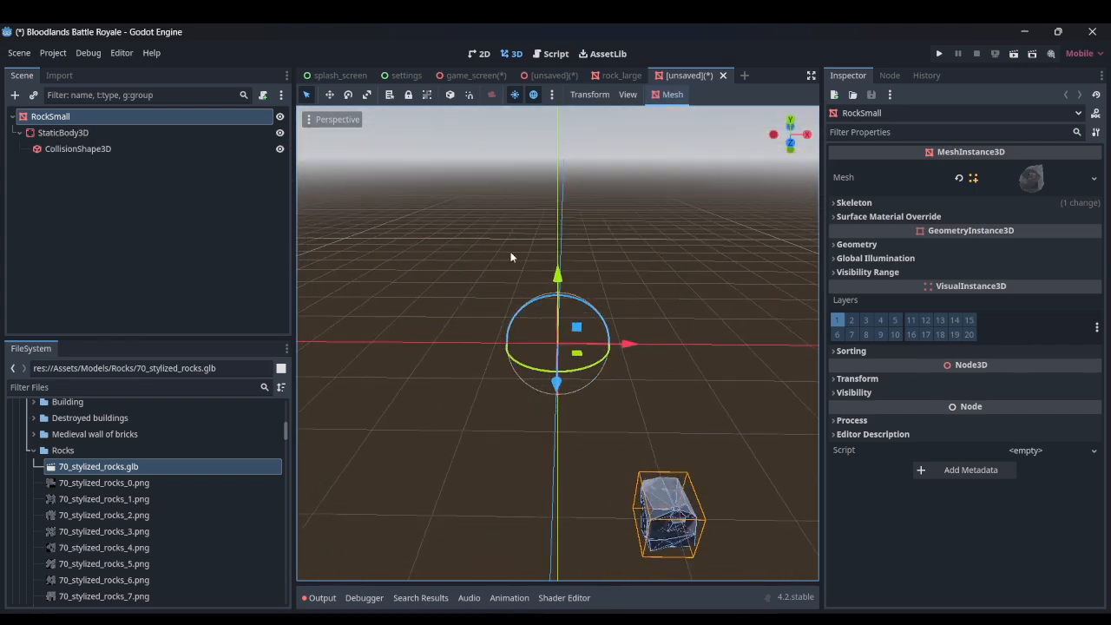
- Add another instance of rock_large.tscn under the Objects node in game_screen and check its pivot against its mesh
left_click(475, 76)
scroll(137, 287, "up", 5)
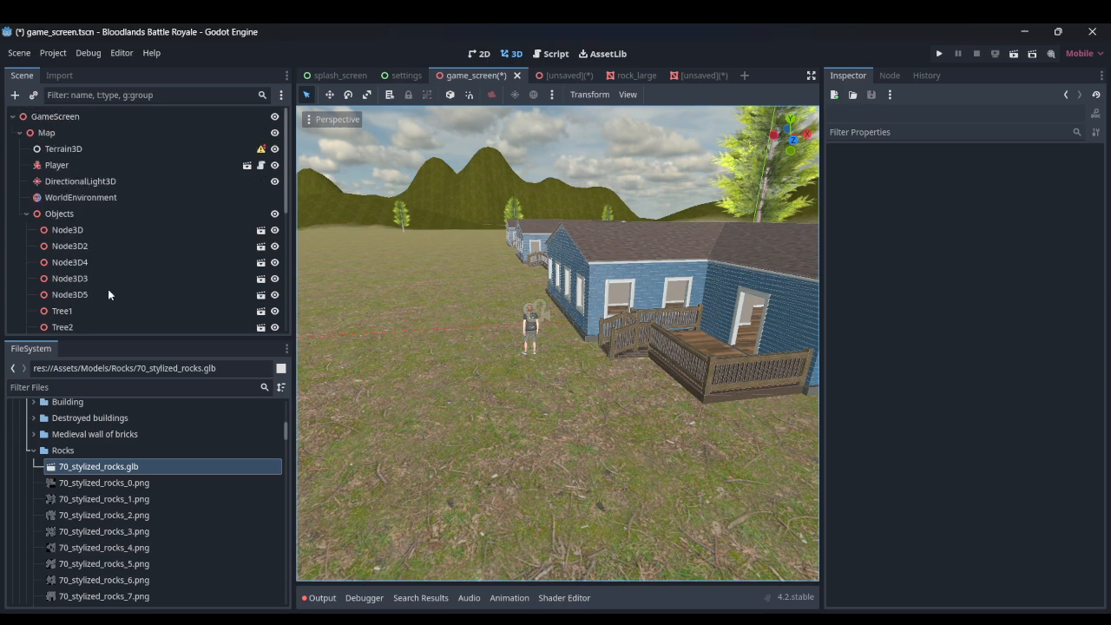
left_click(87, 218)
key("ctrl+shift+a")
type("rock")
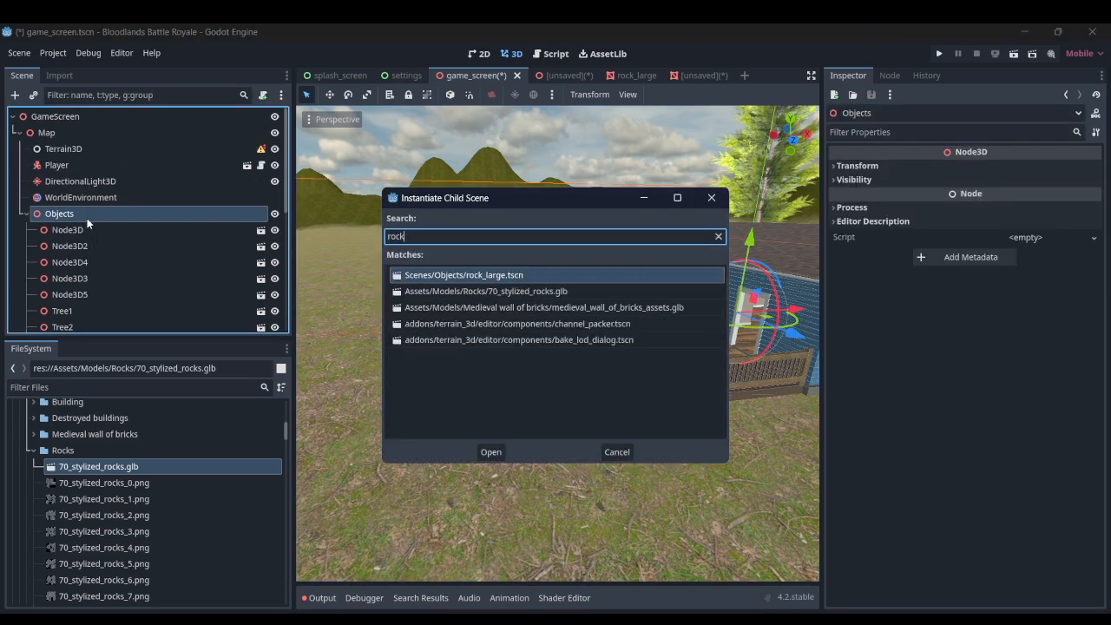
key("Return")
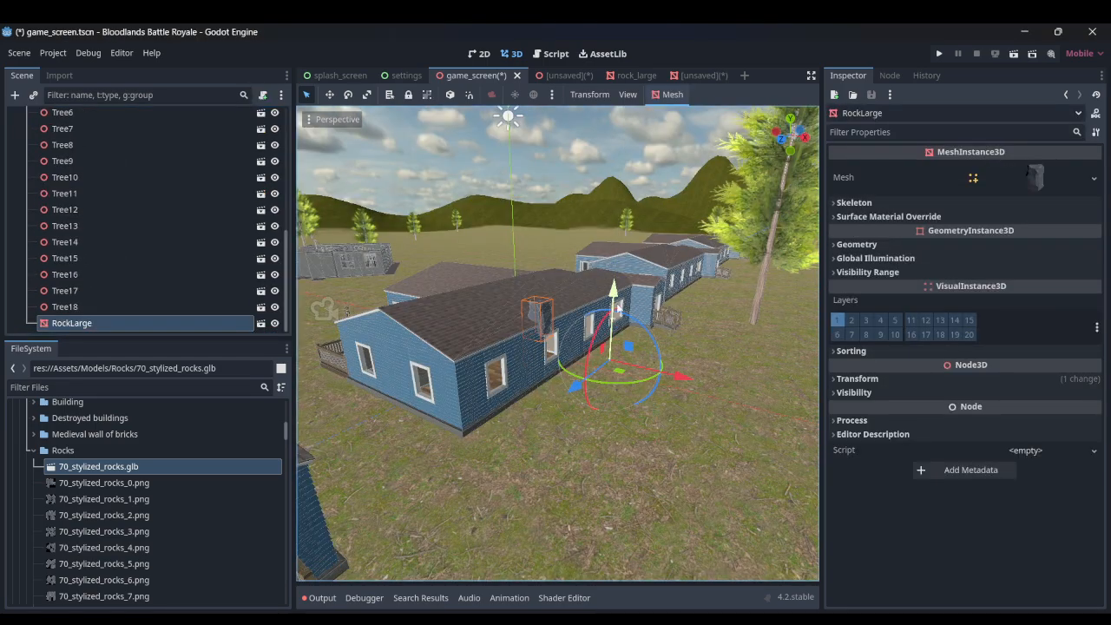
right_click_drag(556, 347, 597, 342)
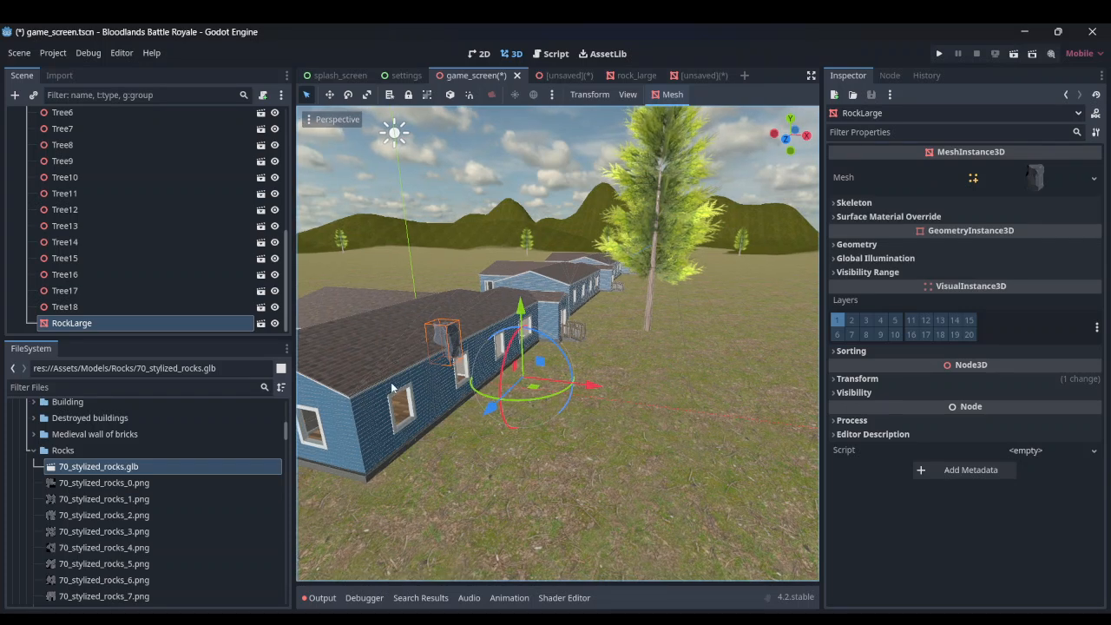
- Delete the RockLarge instance from the Objects node
double_click(221, 324)
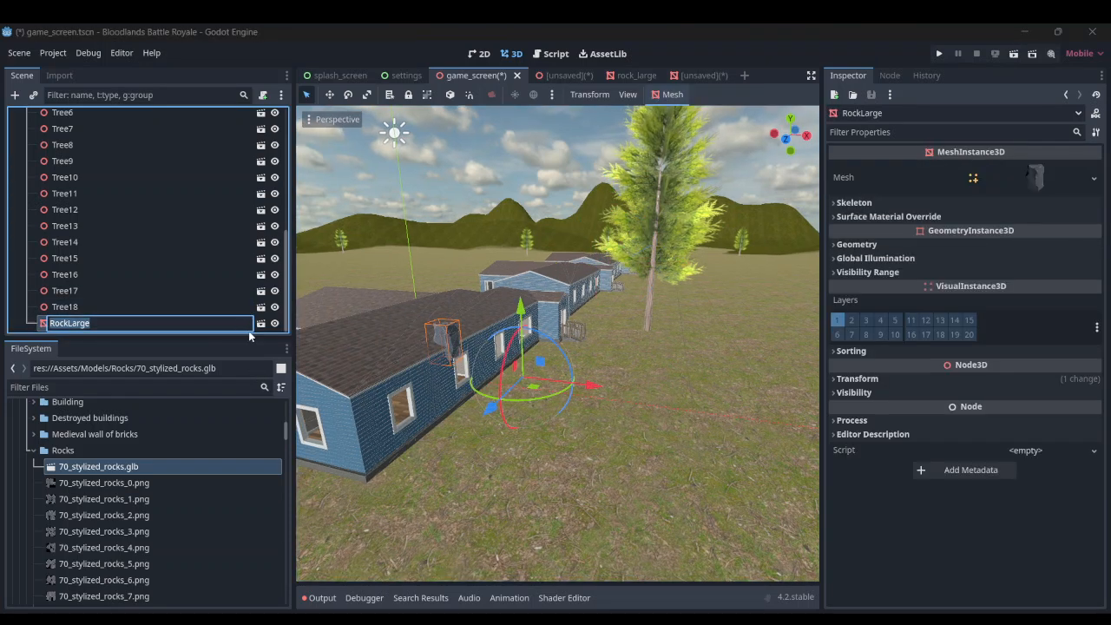
left_click(222, 295)
double_click(252, 325)
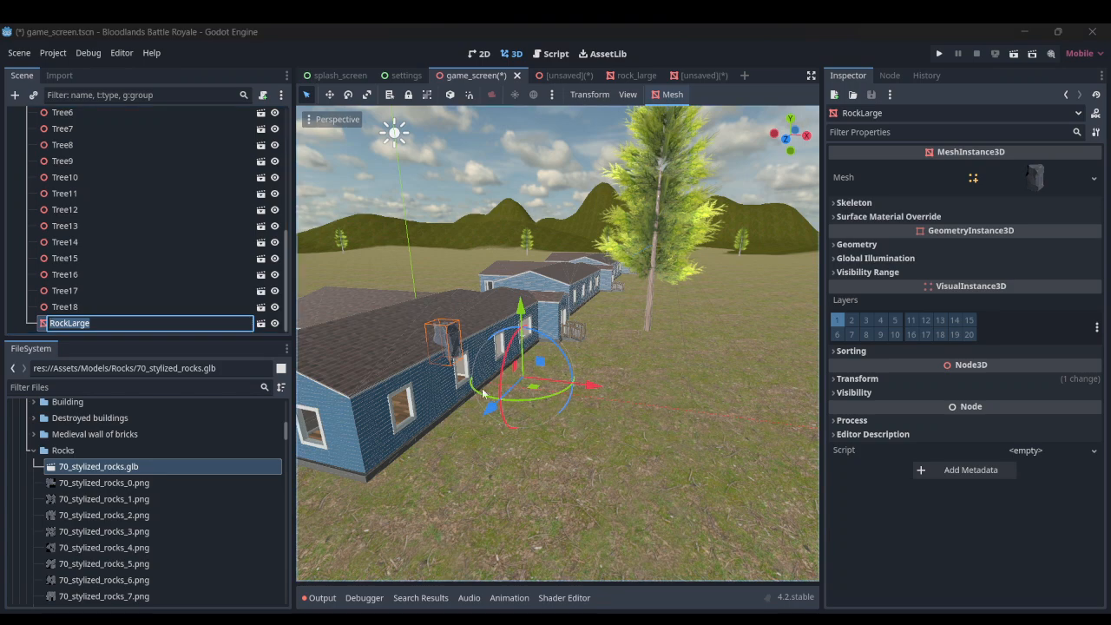
key("Return")
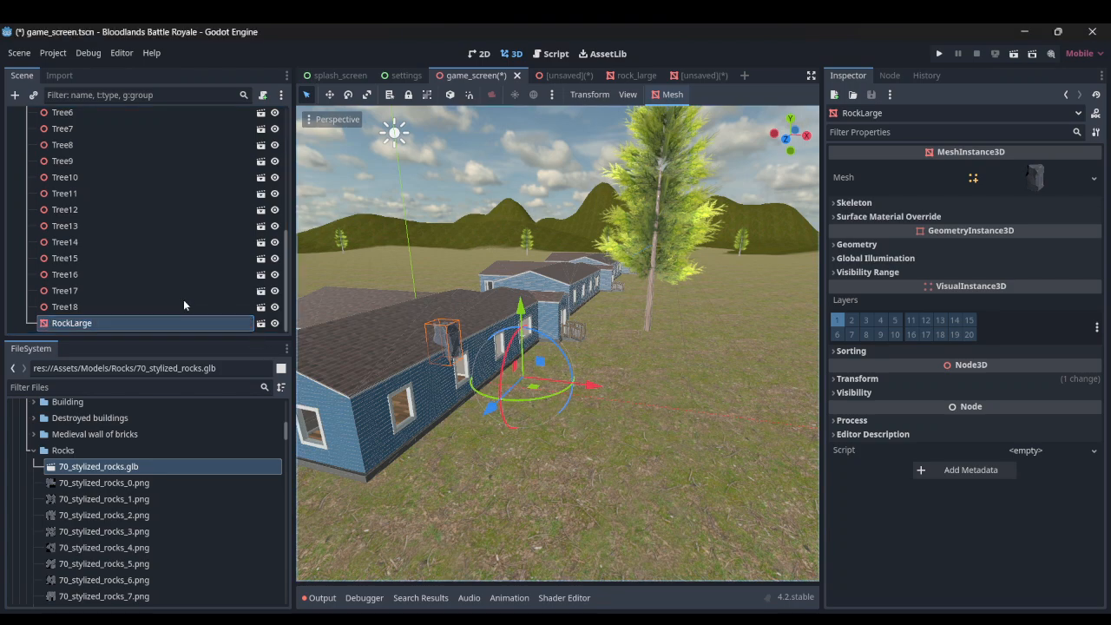
key("Delete")
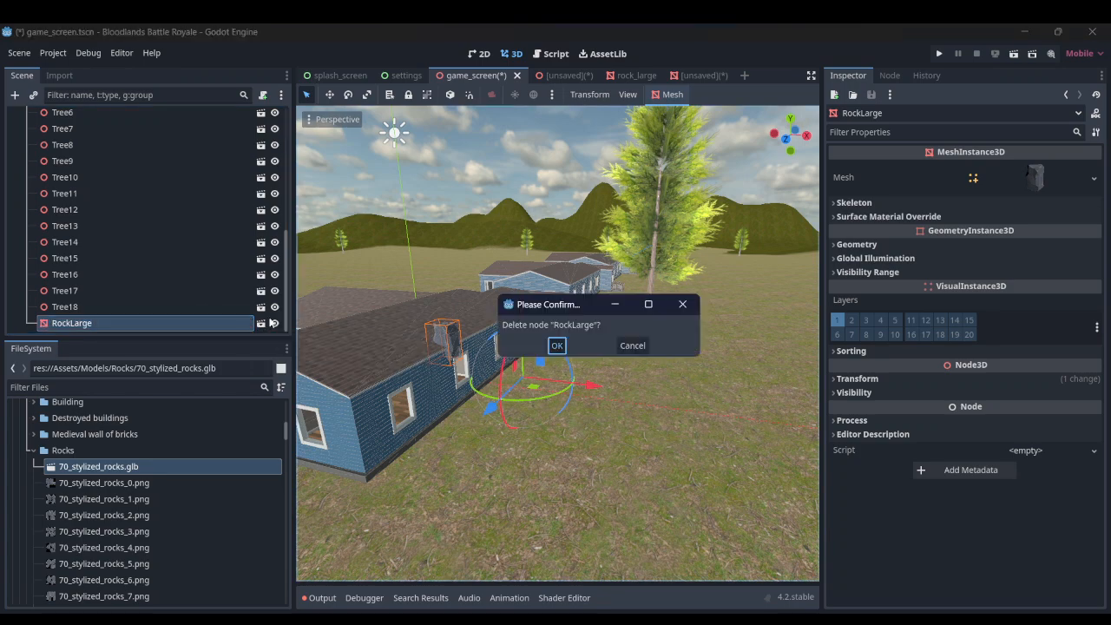
key("Return")
- In the rock_large scene, add a Node3D child to the RockLarge mesh and name it RockLarge
left_click(640, 70)
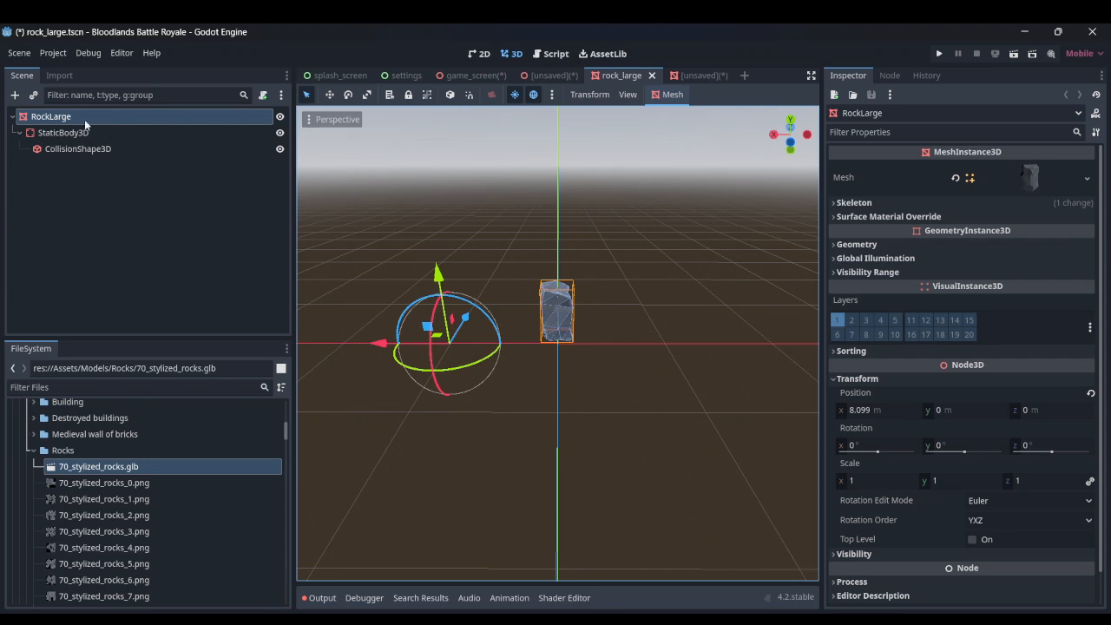
key("ctrl+a")
type("node")
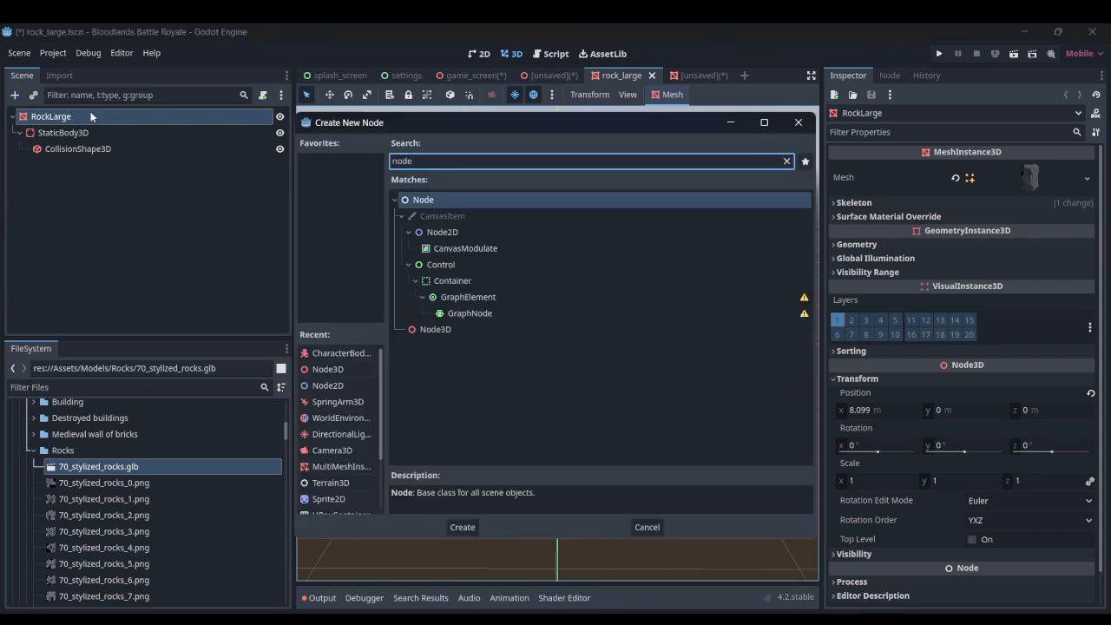
type("3d")
key("Return")
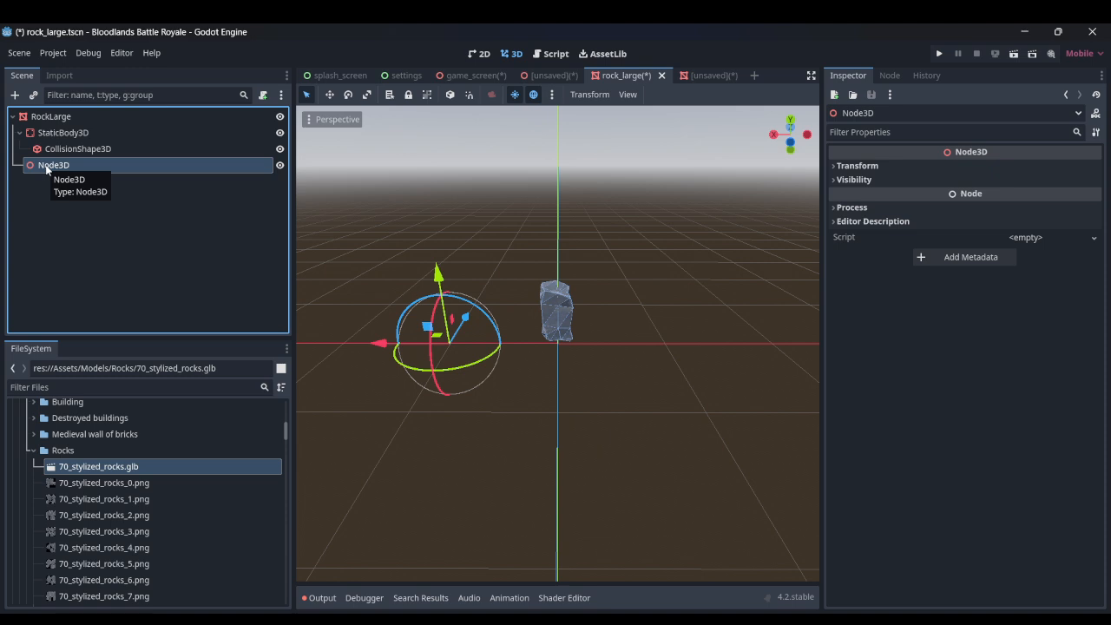
double_click(46, 165)
type("RockLarge")
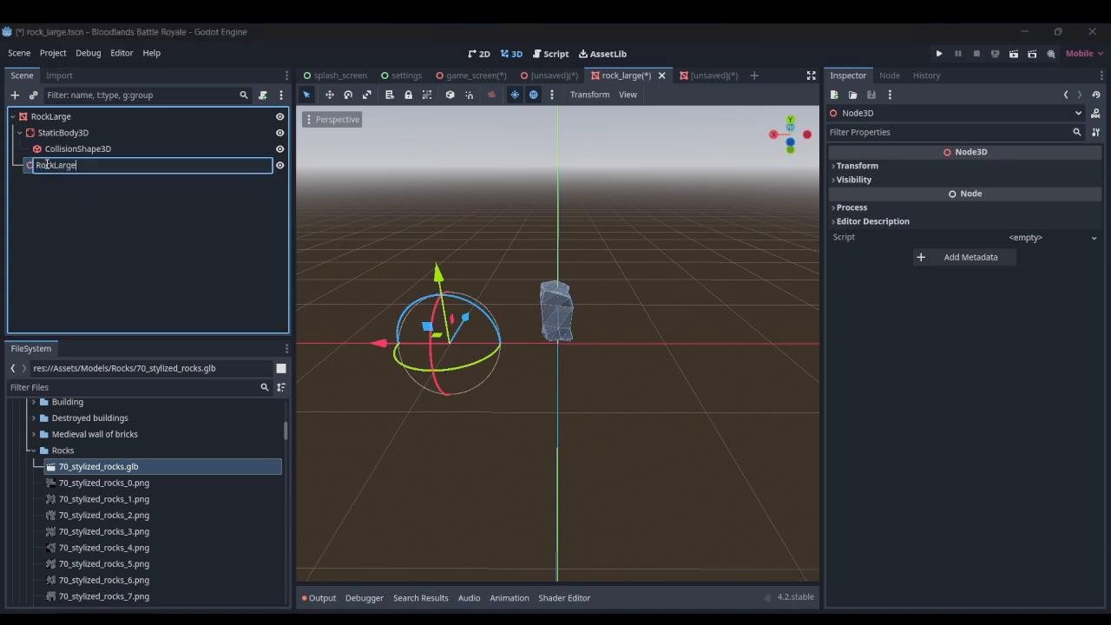
key("Return")
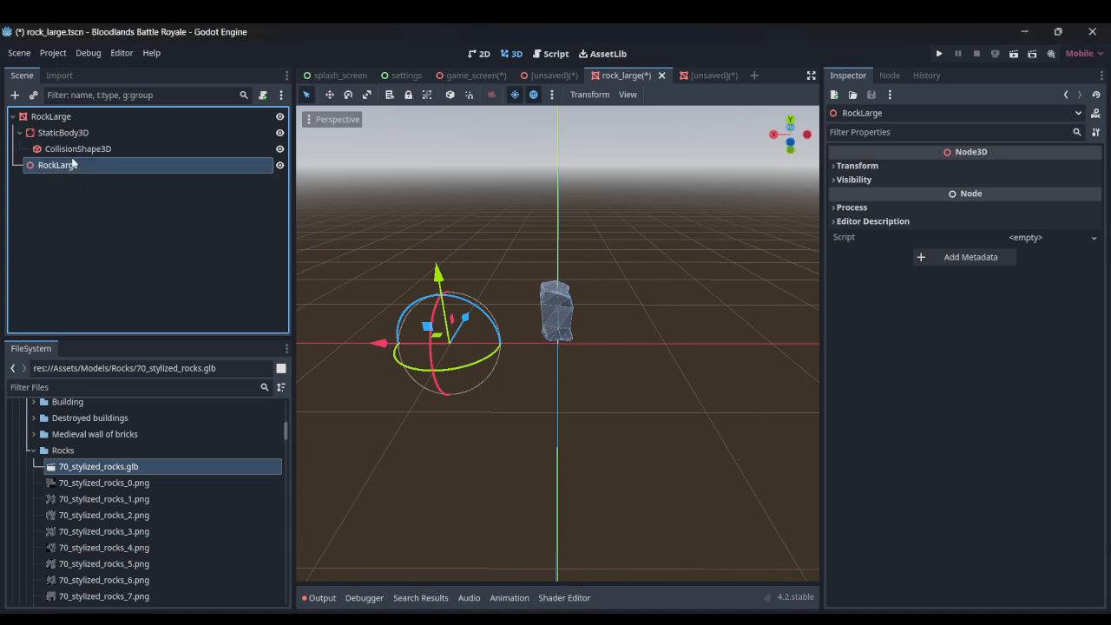
right_click(69, 168)
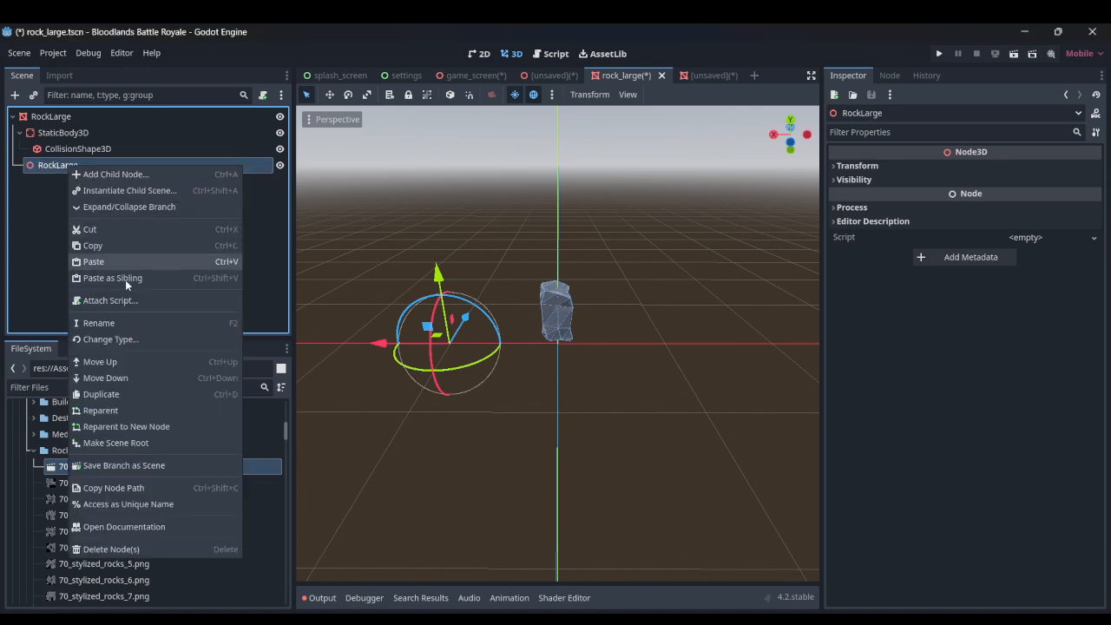
left_click(117, 417)
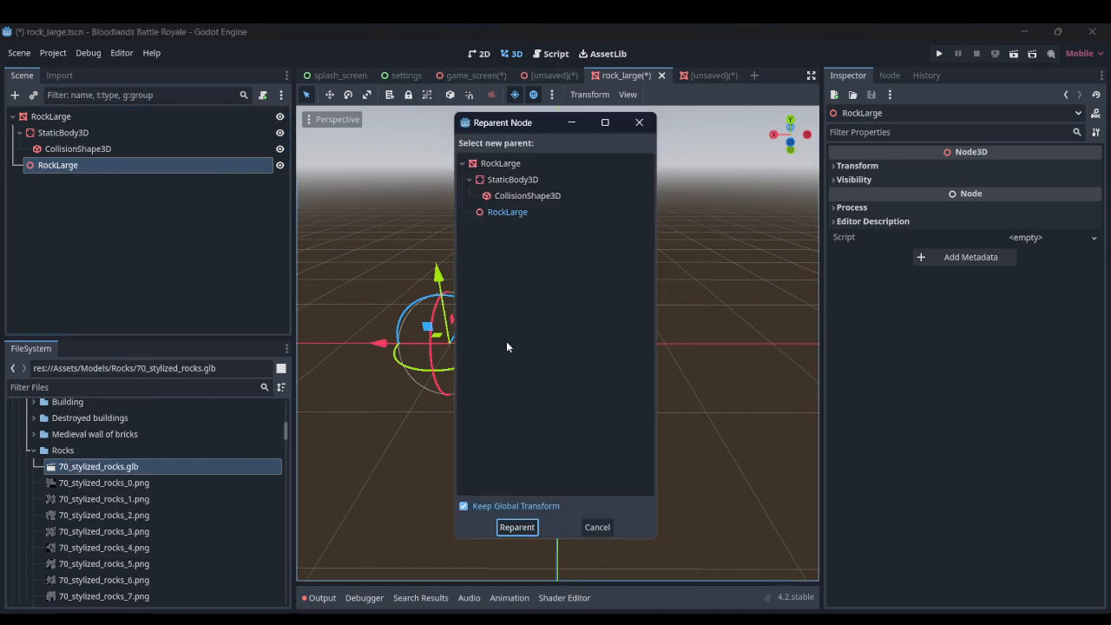
left_click(596, 527)
left_click(417, 446)
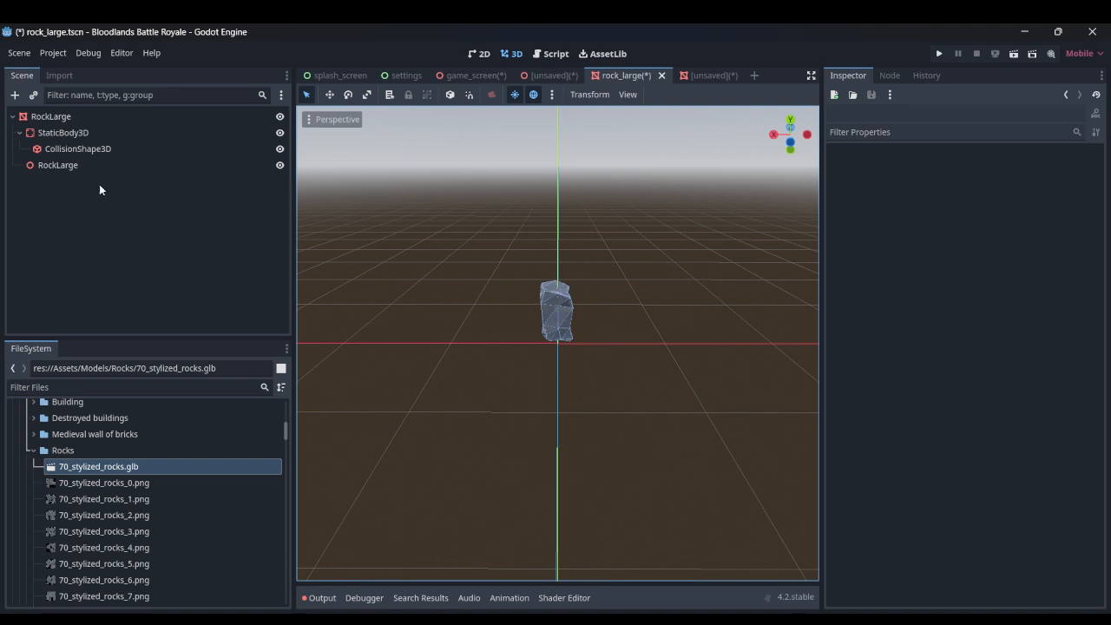
- Make the new RockLarge Node3D the scene root, check its pivot against the rock mesh, and save the scene
right_click(65, 164)
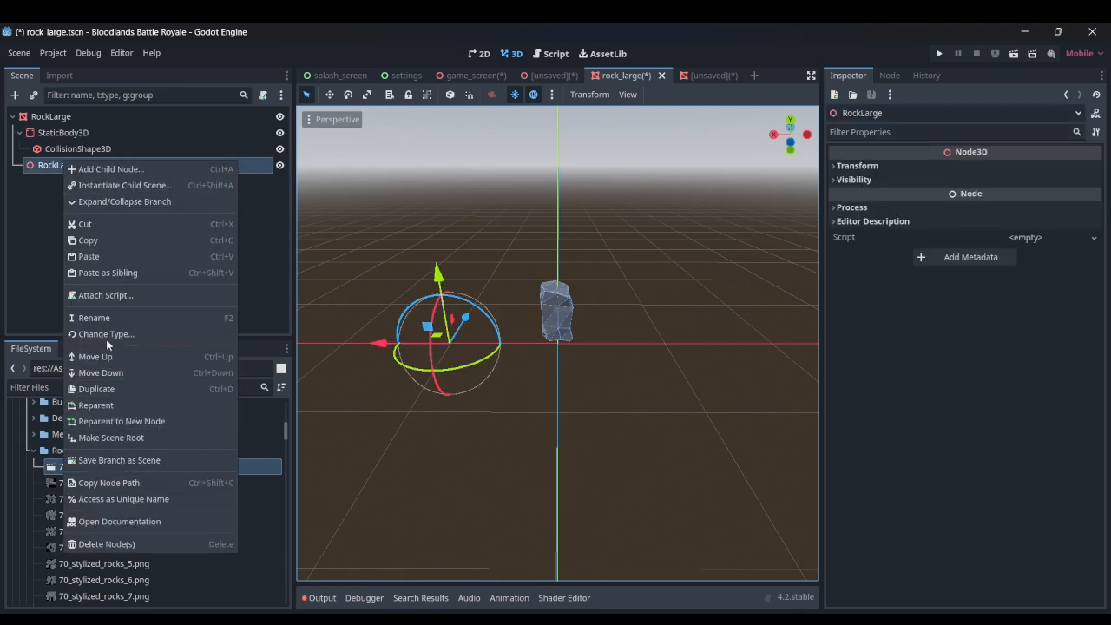
left_click(124, 437)
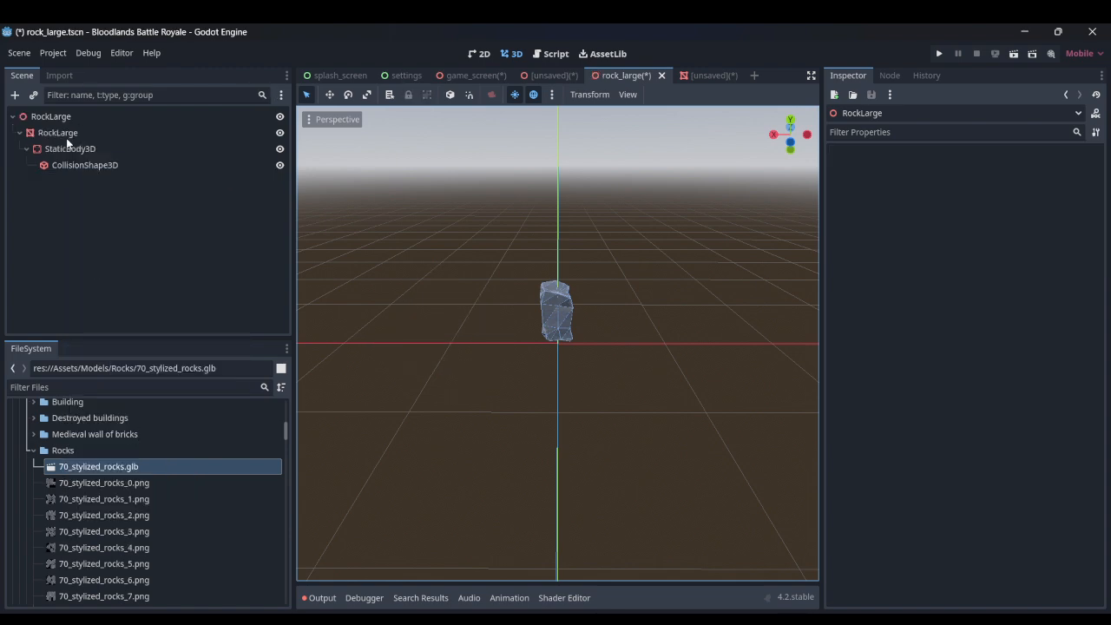
scroll(374, 331, "down", 2)
left_click(181, 119)
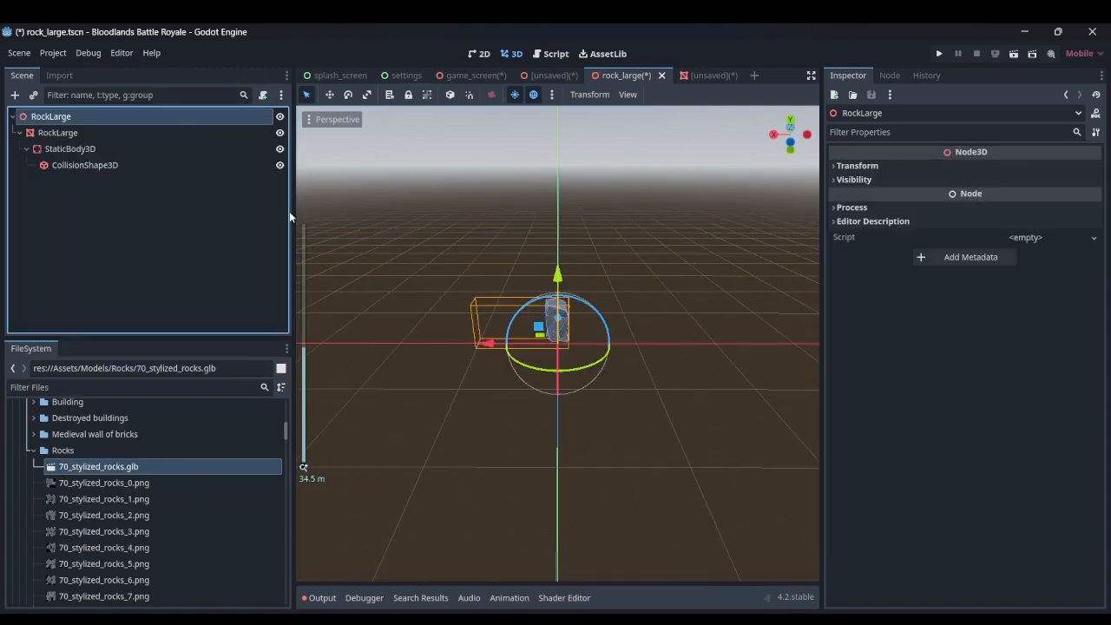
middle_click_drag(312, 217, 511, 265)
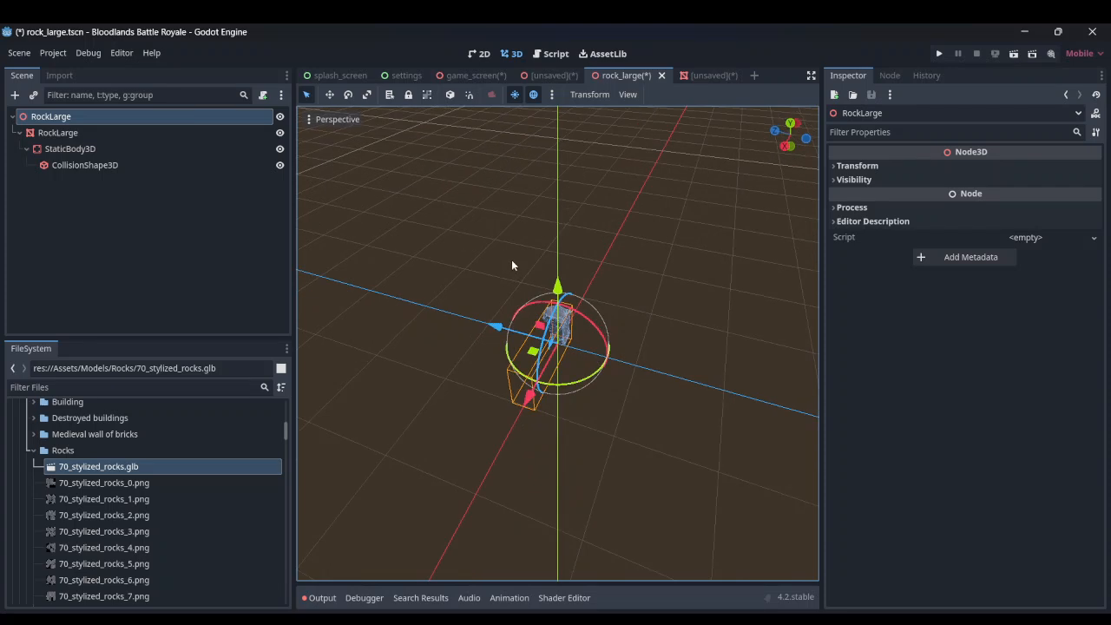
scroll(521, 273, "up", 2)
key("ctrl+s")
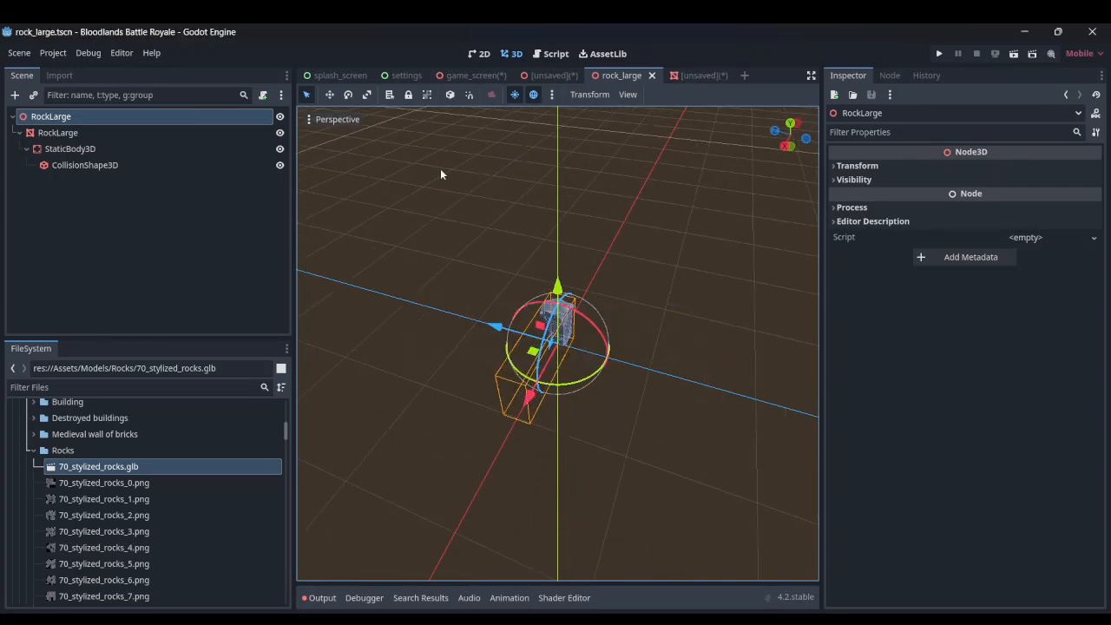
- In the unsaved RockSmall scene, add a Node3D child to the root mesh and name it RockSmall
left_click(695, 74)
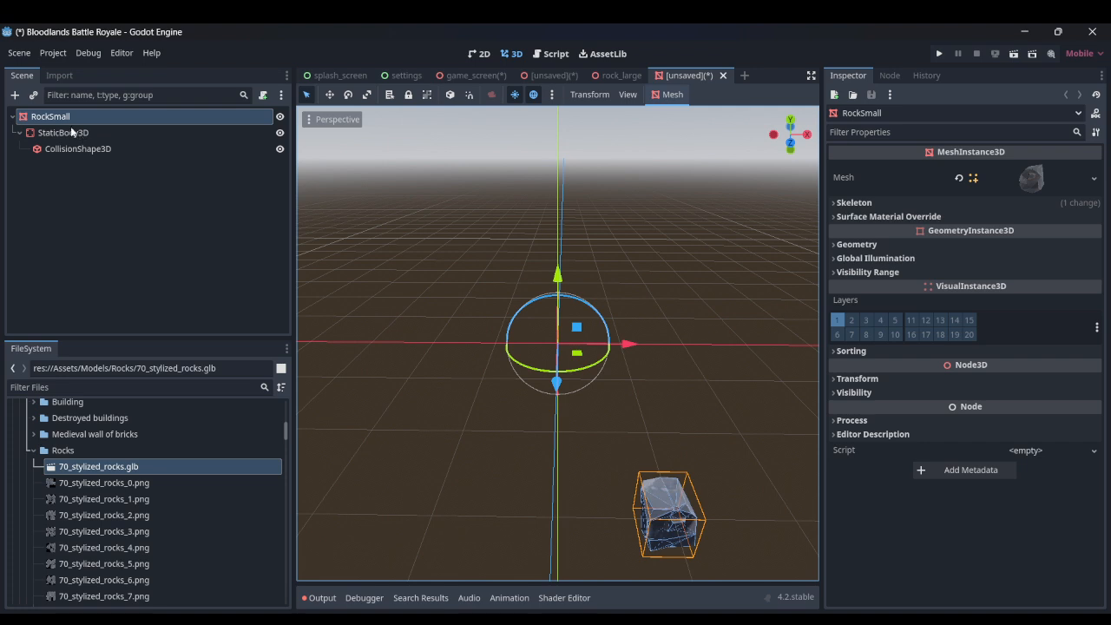
key("ctrl+a")
type("node3d")
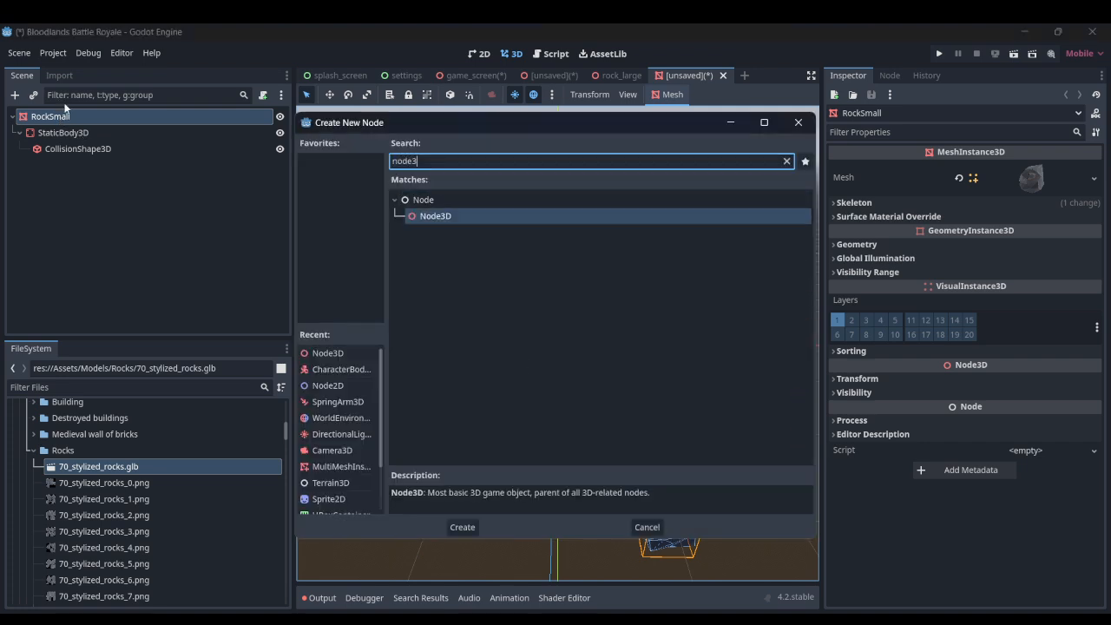
key("Return")
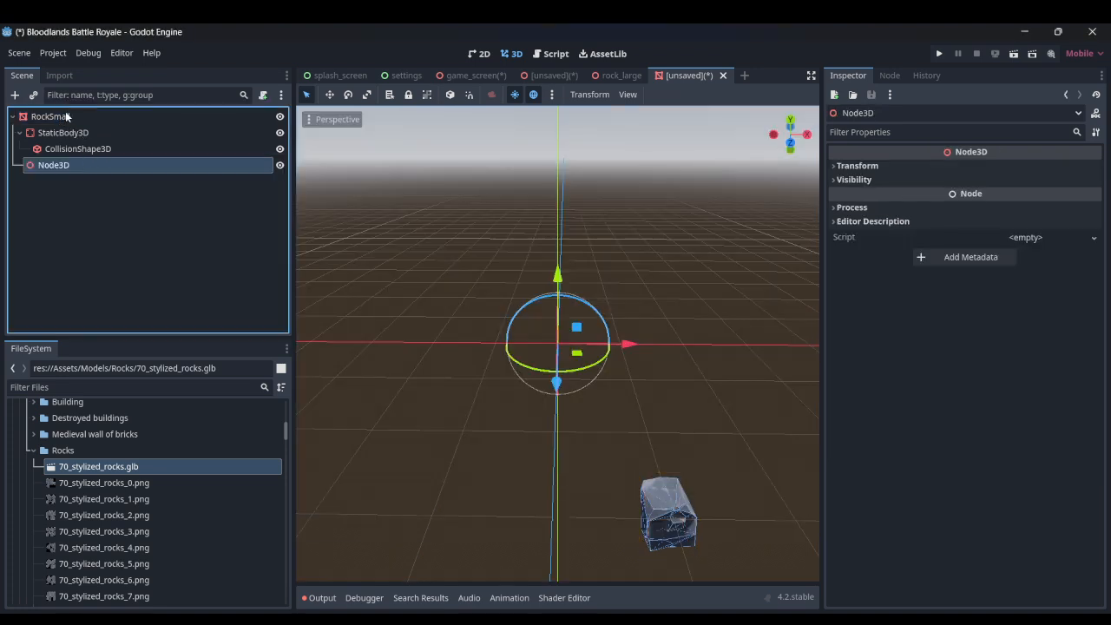
double_click(68, 164)
type("RockSmall")
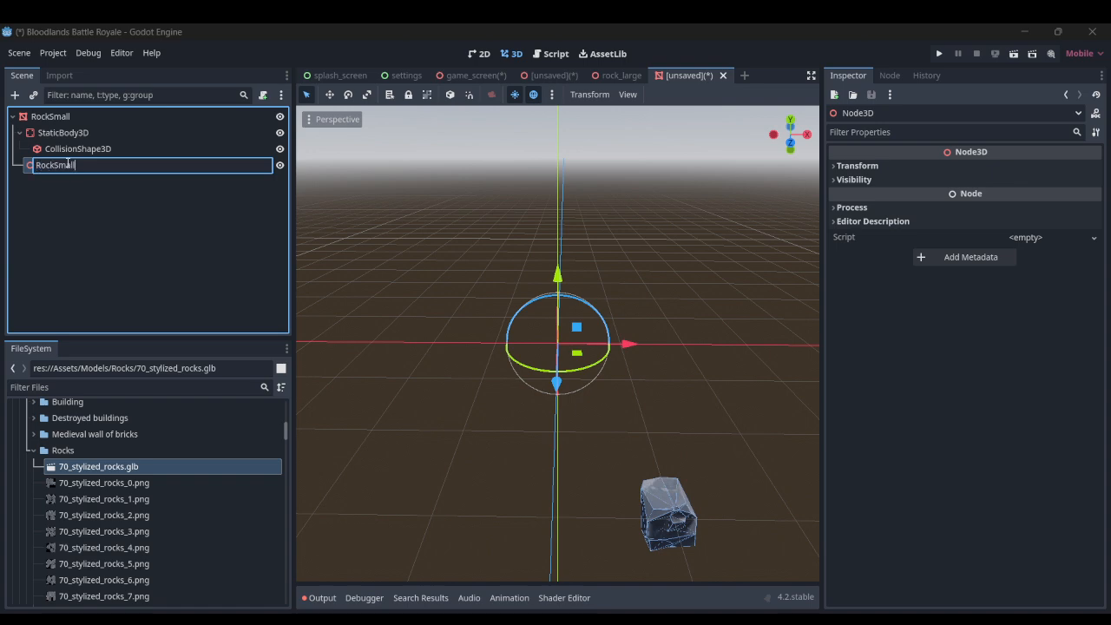
key("Return")
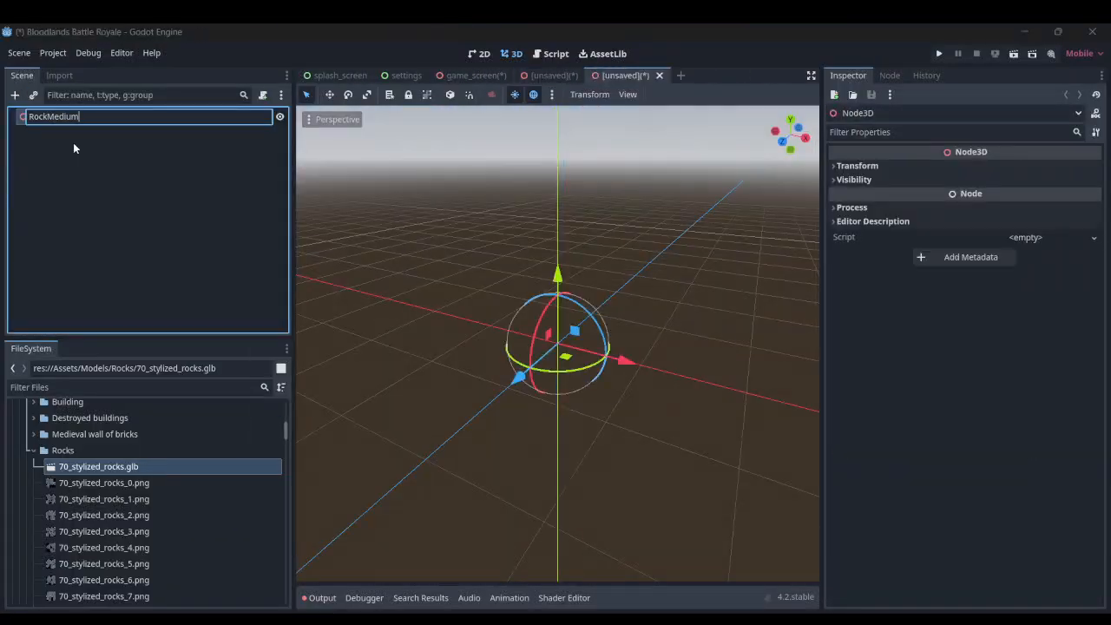
- Rename the Node3D root of the new unsaved scene as RockMedium
type("Rock")
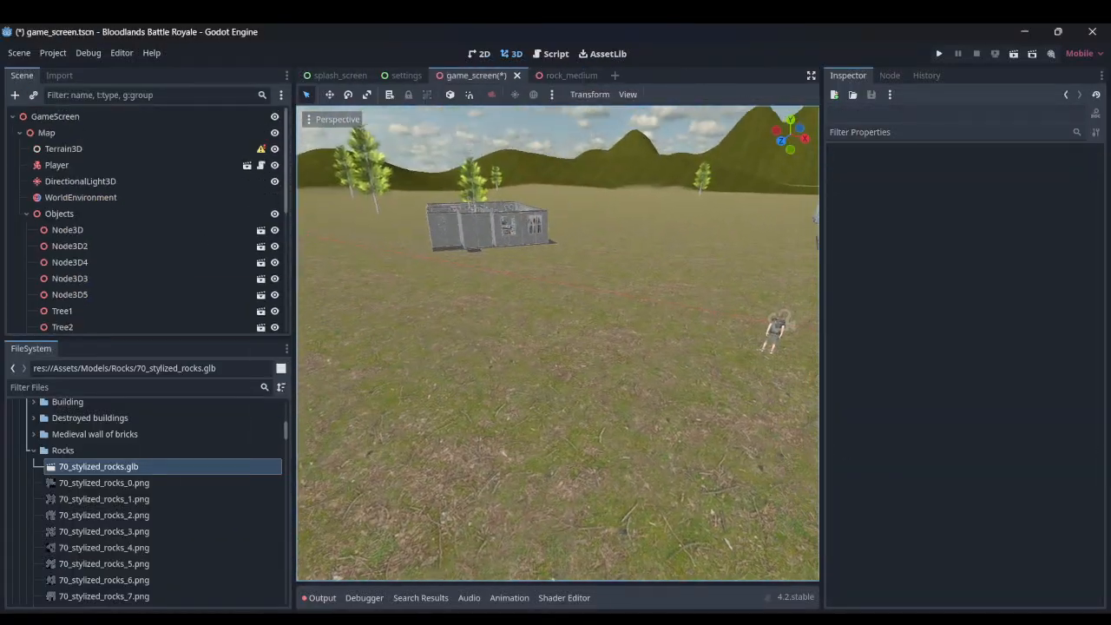
- Add an instance of rock_large.tscn under the Objects node in game_screen
left_click(141, 209)
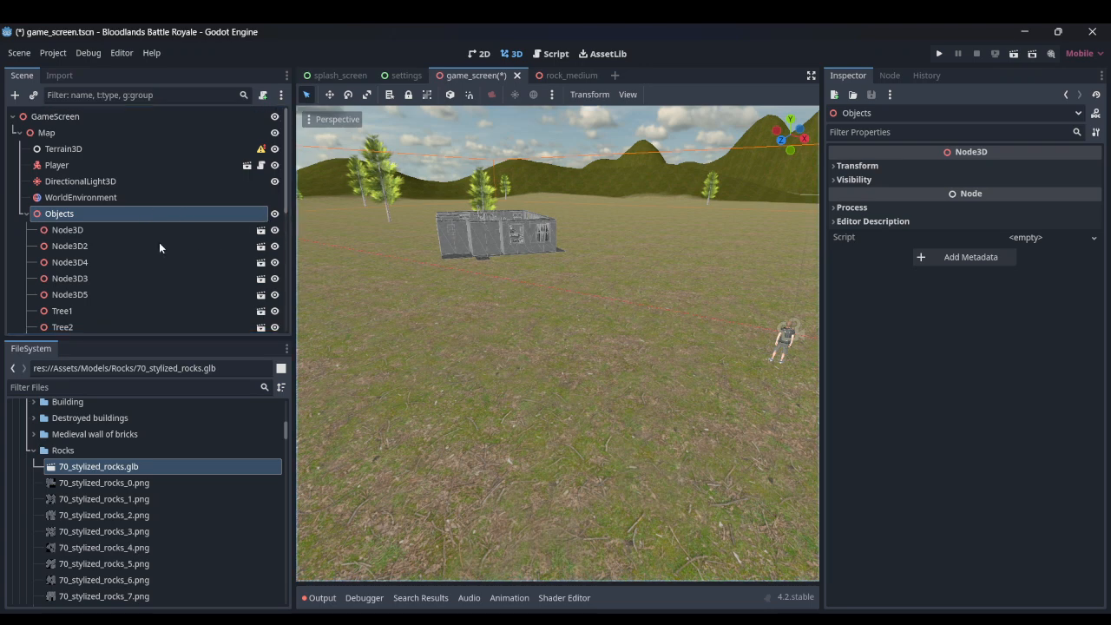
key("ctrl+shift+a")
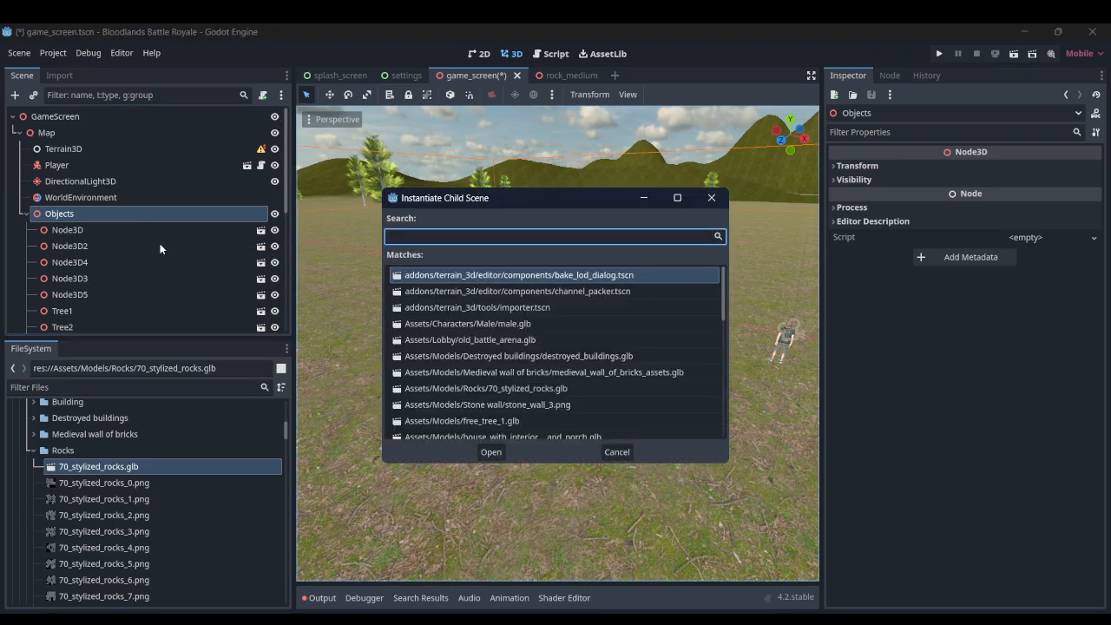
type("rock")
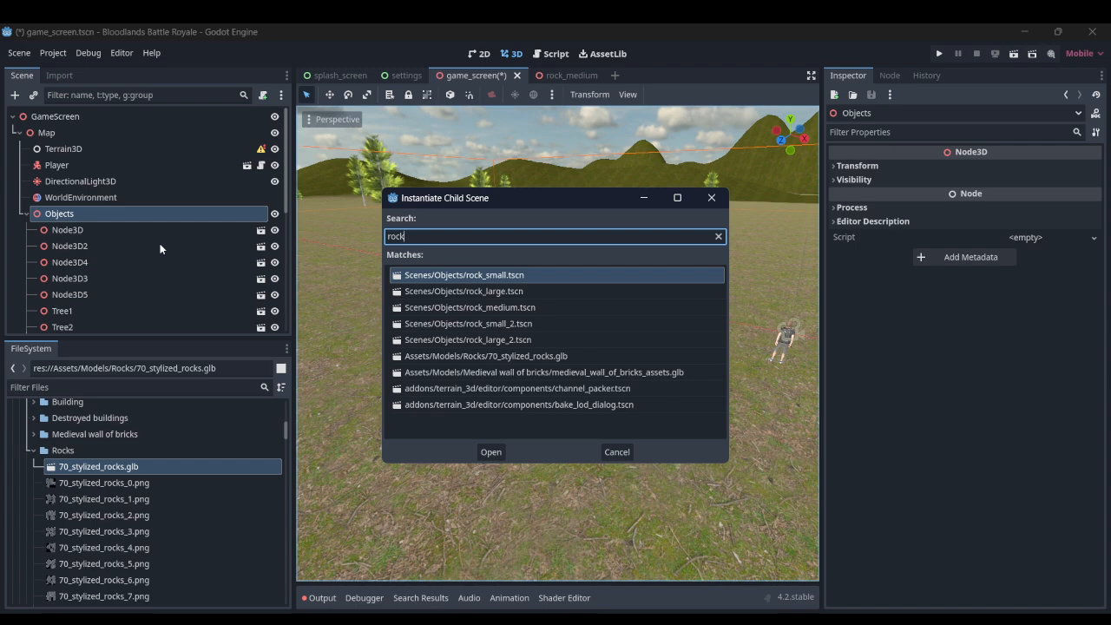
key("Down")
key("Return")
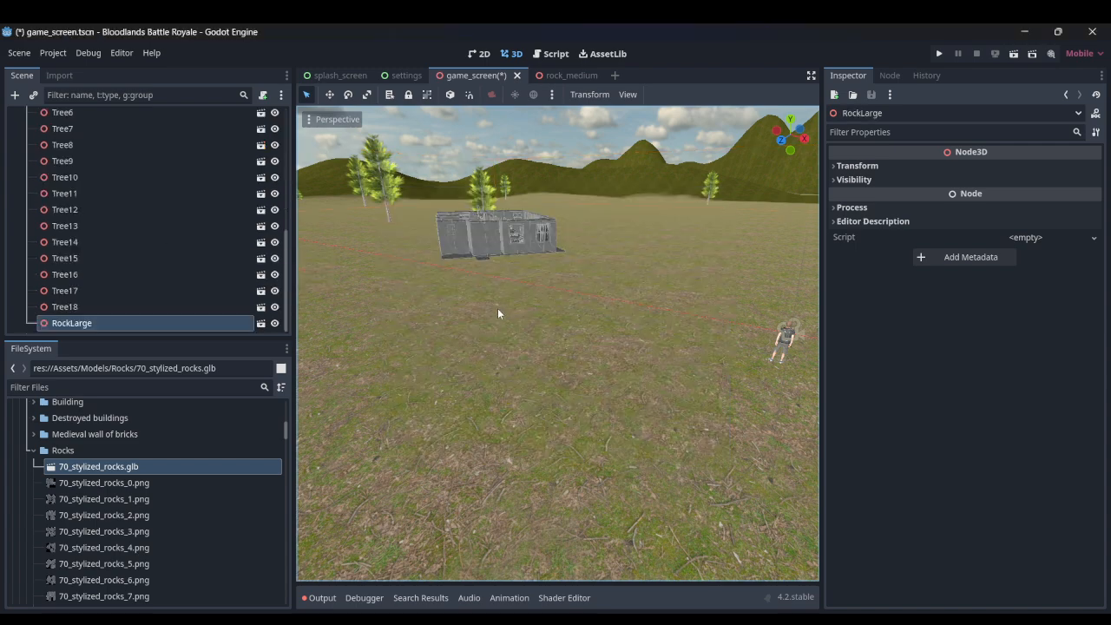
- Move the RockLarge instance along its X axis out of the blue house onto open ground and rotate it onto its side
key("f")
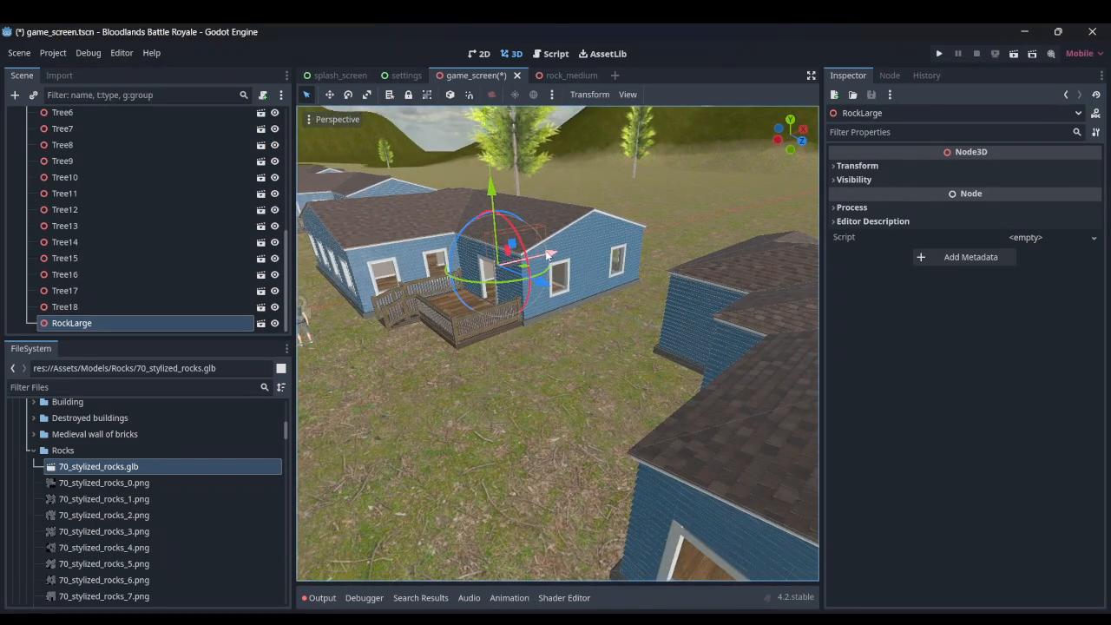
left_click_drag(547, 254, 442, 270)
right_click_drag(463, 337, 463, 336)
key("w")
left_click_drag(591, 290, 463, 314)
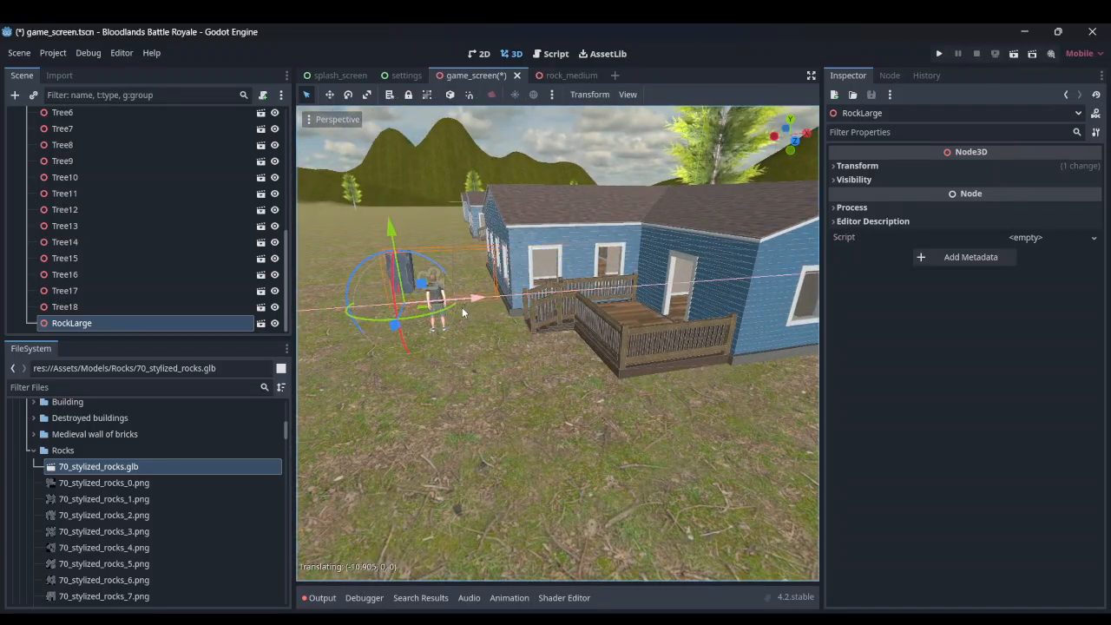
key("w")
right_click_drag(464, 314, 463, 314)
key("e")
left_click_drag(510, 299, 556, 300)
key("w")
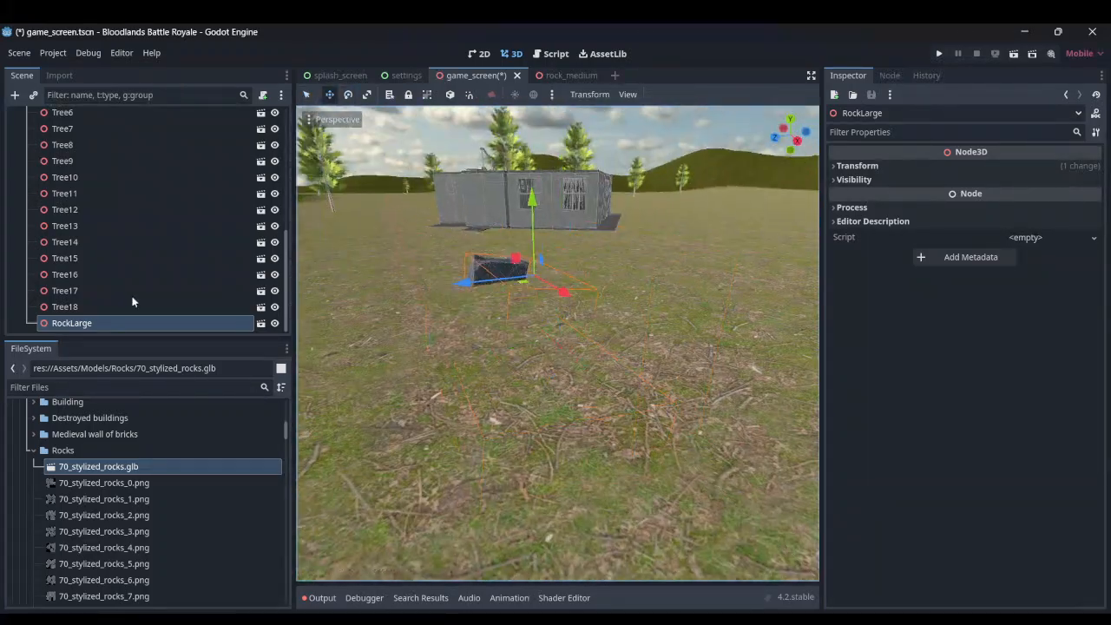
- Add another rock scene instance under the Objects node
right_click_drag(486, 312, 486, 312)
scroll(160, 260, "up", 8)
left_click(147, 217)
key("ctrl+shift+a")
type("rock")
double_click(492, 328)
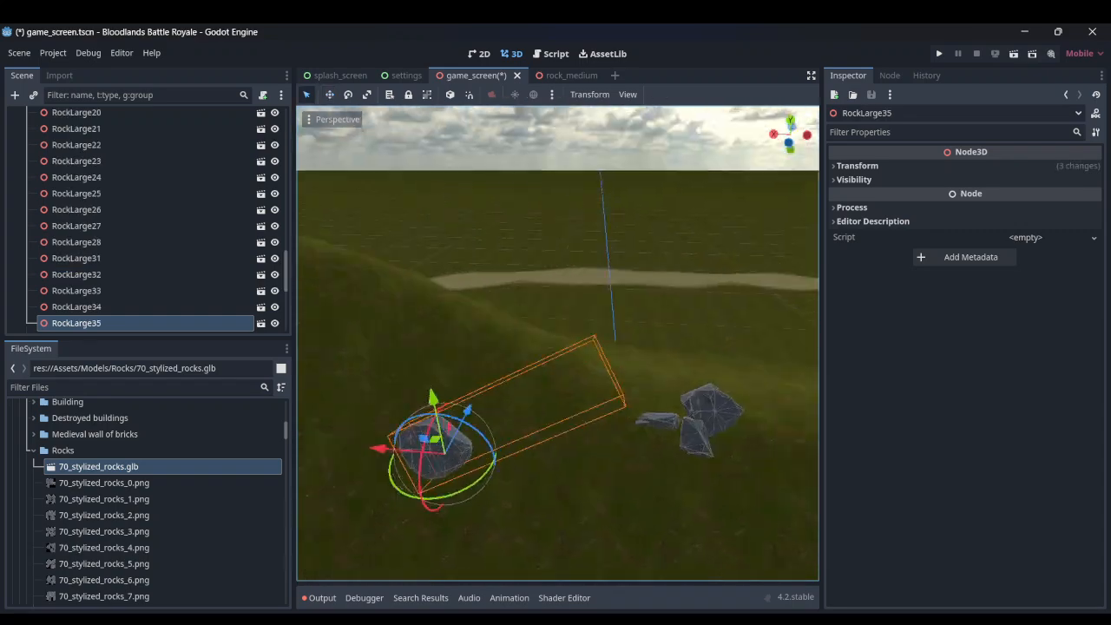
- Adjust the placement of the RockLarge35 instance near the other rocks on the hillside
right_click_drag(555, 356, 555, 356)
left_click_drag(556, 356, 555, 420)
right_click_drag(605, 445, 605, 446)
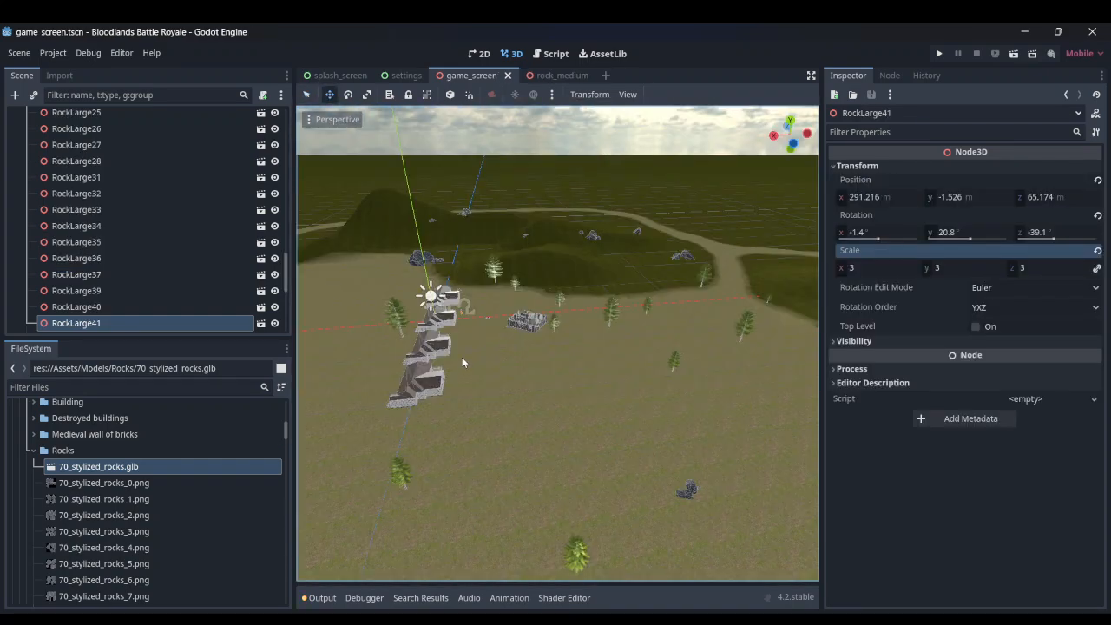
- Examine how the placed rocks are distributed around the houses, trees and hills of the map
right_click_drag(524, 360, 525, 361)
right_click_drag(557, 343, 304, 257)
key("w")
key("w")
right_click_drag(557, 344, 814, 371)
key("w")
key("w")
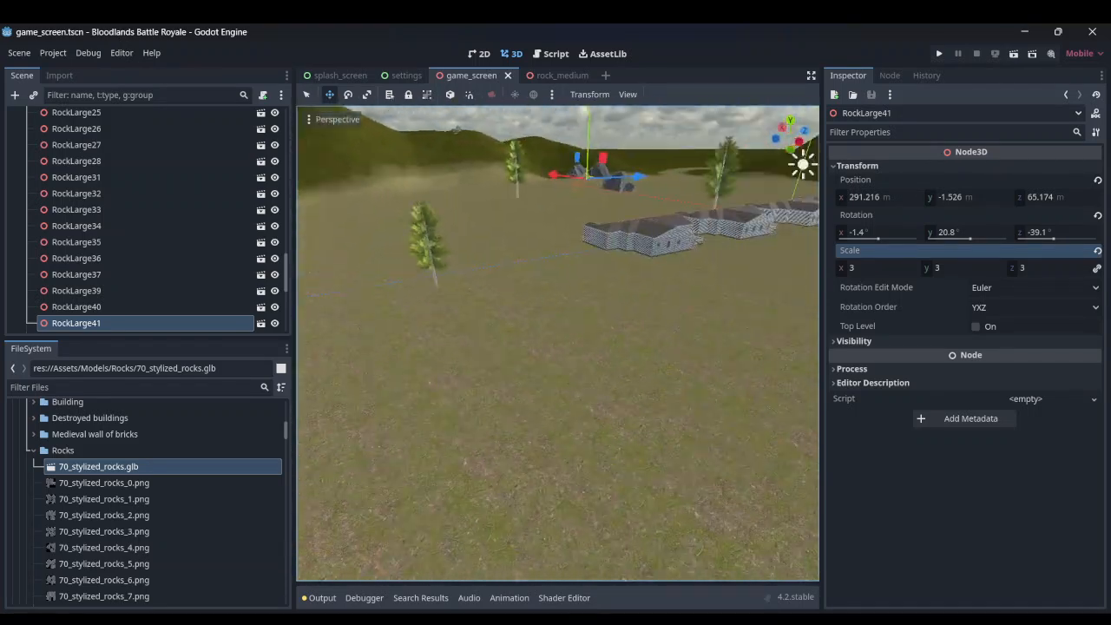
right_click_drag(443, 351, 546, 305)
key("s")
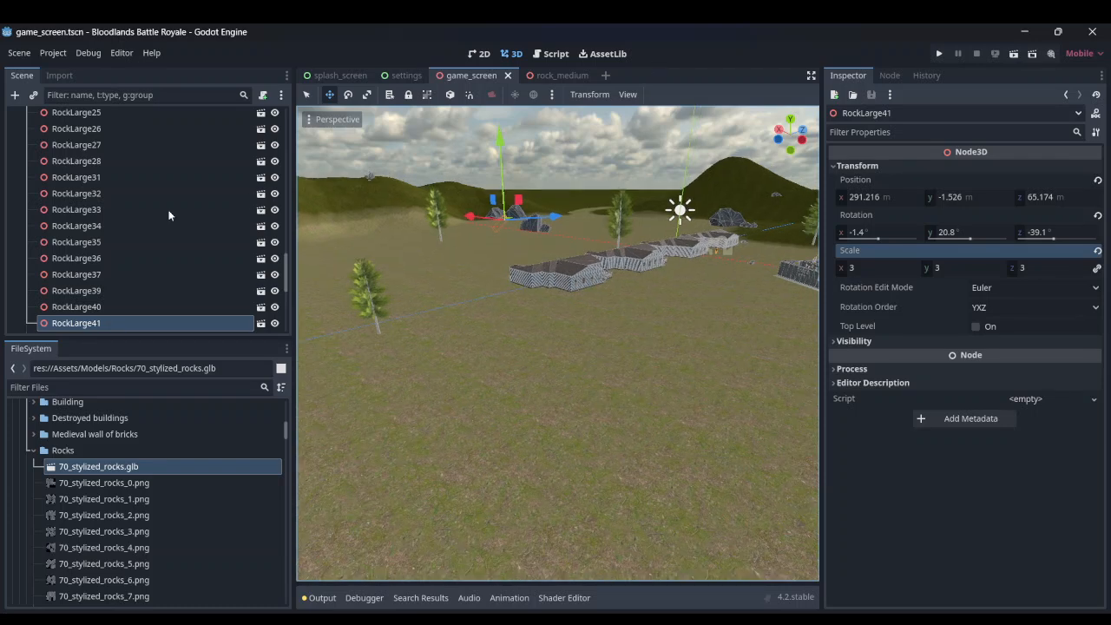
- Collapse the Objects node in the game_screen scene tree
scroll(100, 242, "up", 10)
scroll(44, 224, "up", 5)
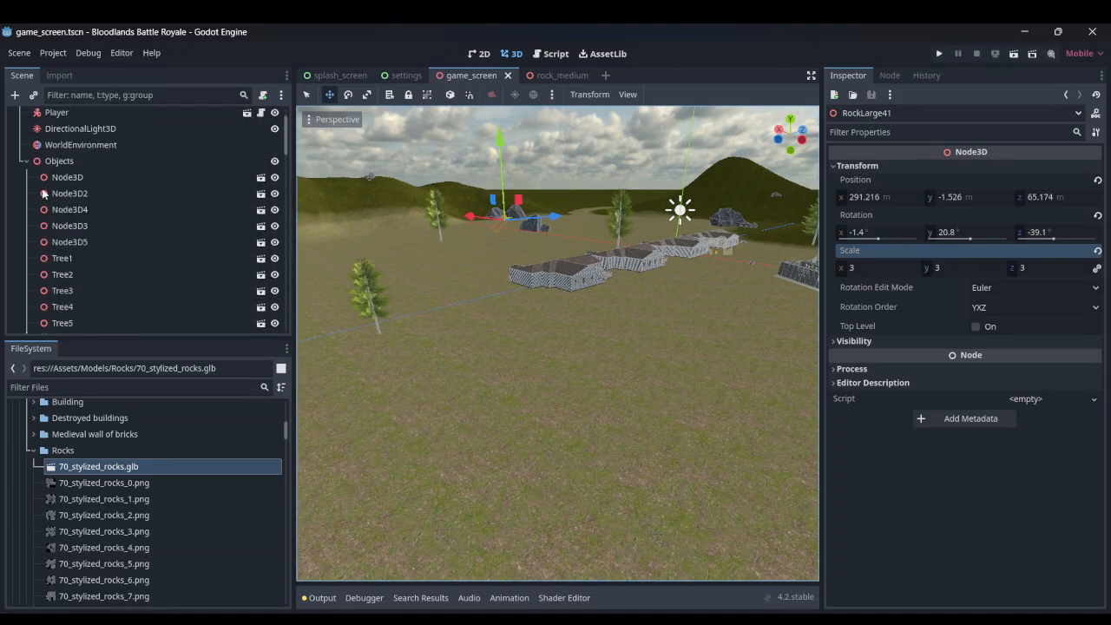
left_click(34, 167)
- Place the destroyed_buildings.glb model from the Destroyed buildings folder into a new empty scene
left_click(599, 77)
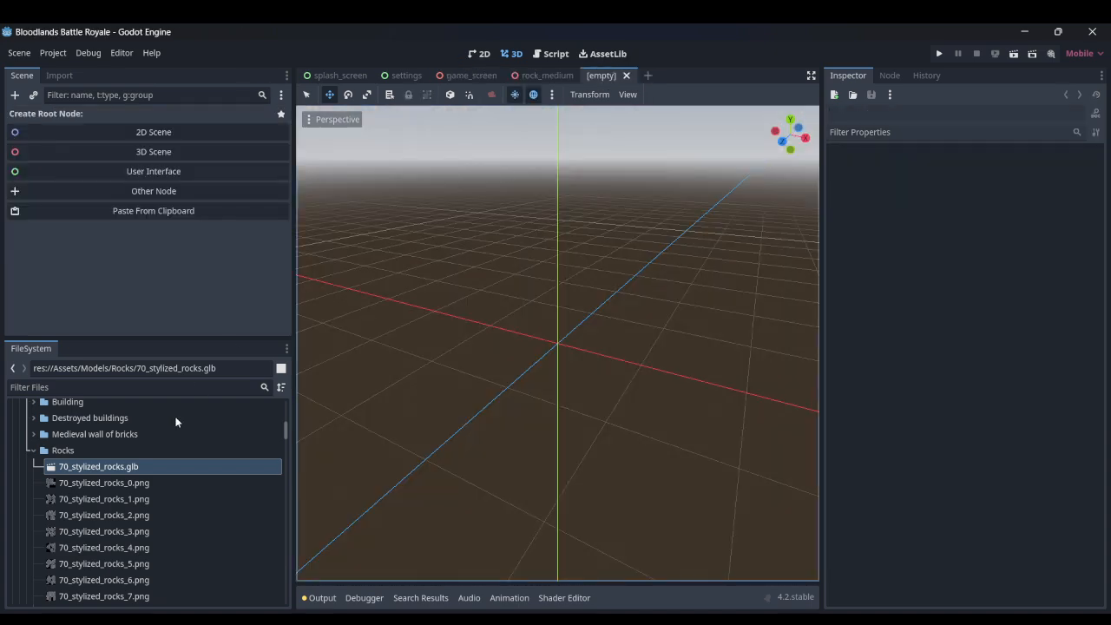
scroll(119, 469, "down", 2)
scroll(119, 470, "up", 4)
left_click(34, 501)
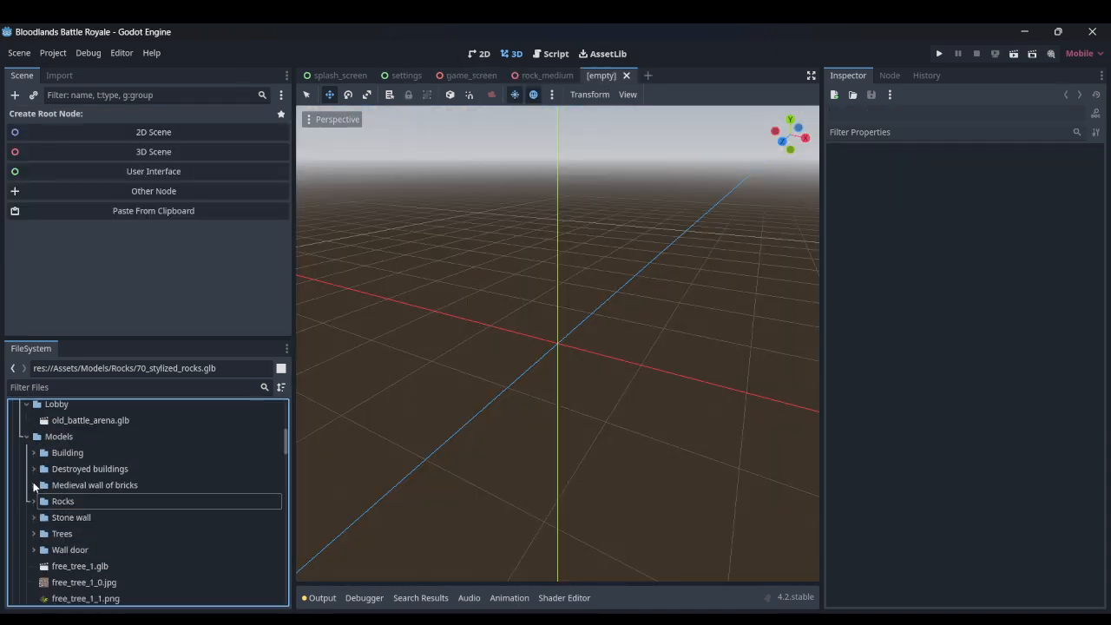
left_click(33, 469)
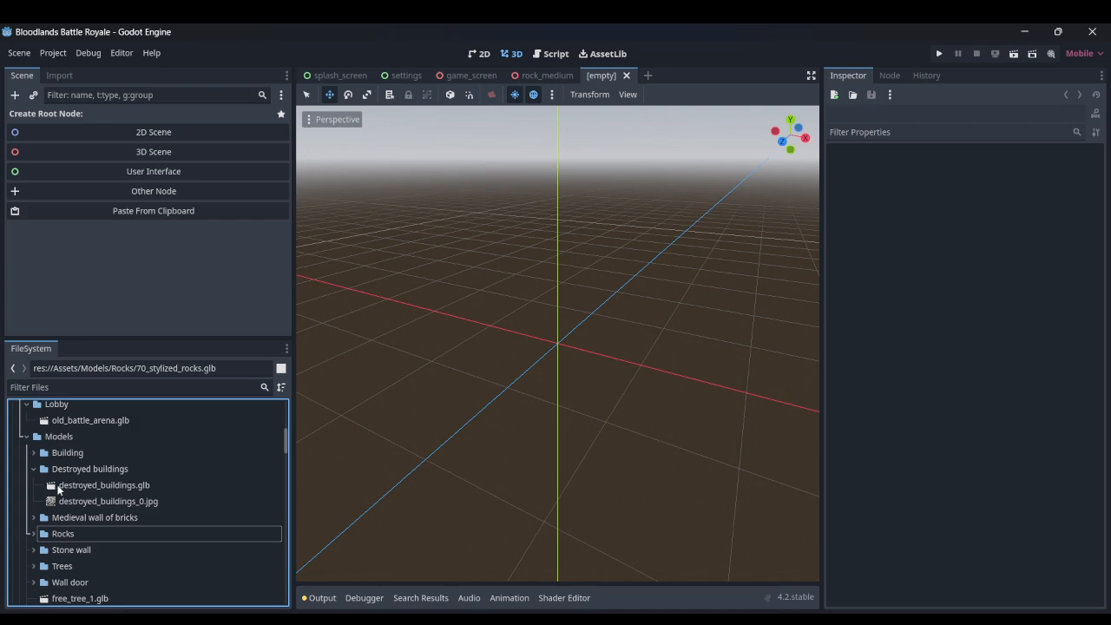
left_click(59, 487)
left_click_drag(566, 346, 493, 492)
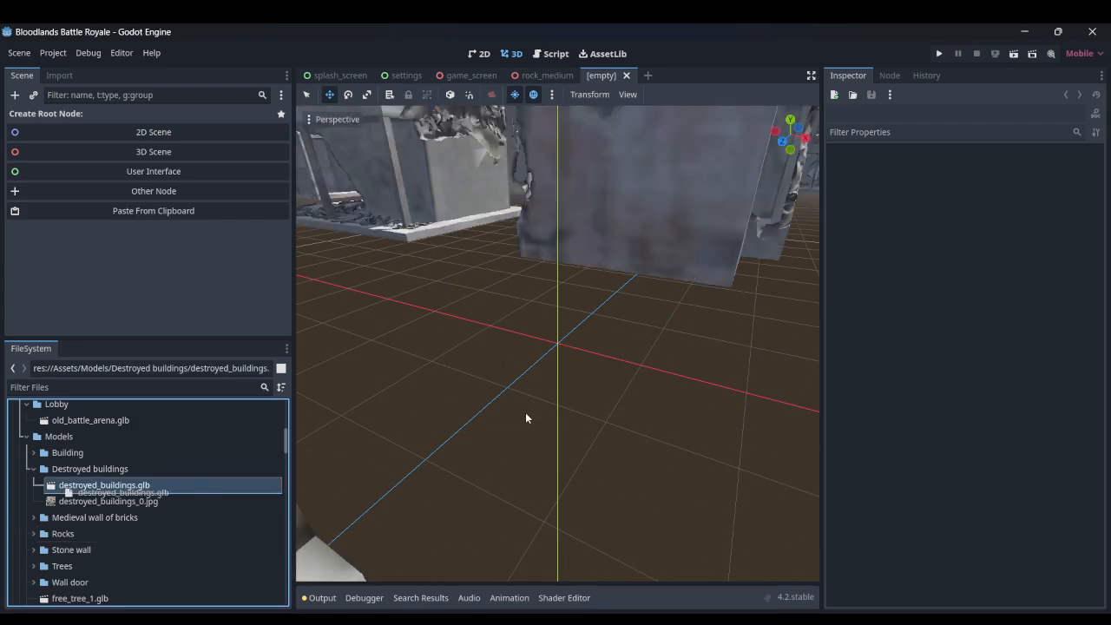
left_click_drag(525, 418, 525, 418)
- Examine the layout of the destroyed buildings in the Sketchfab_Scene model from several angles
scroll(525, 418, "down", 5)
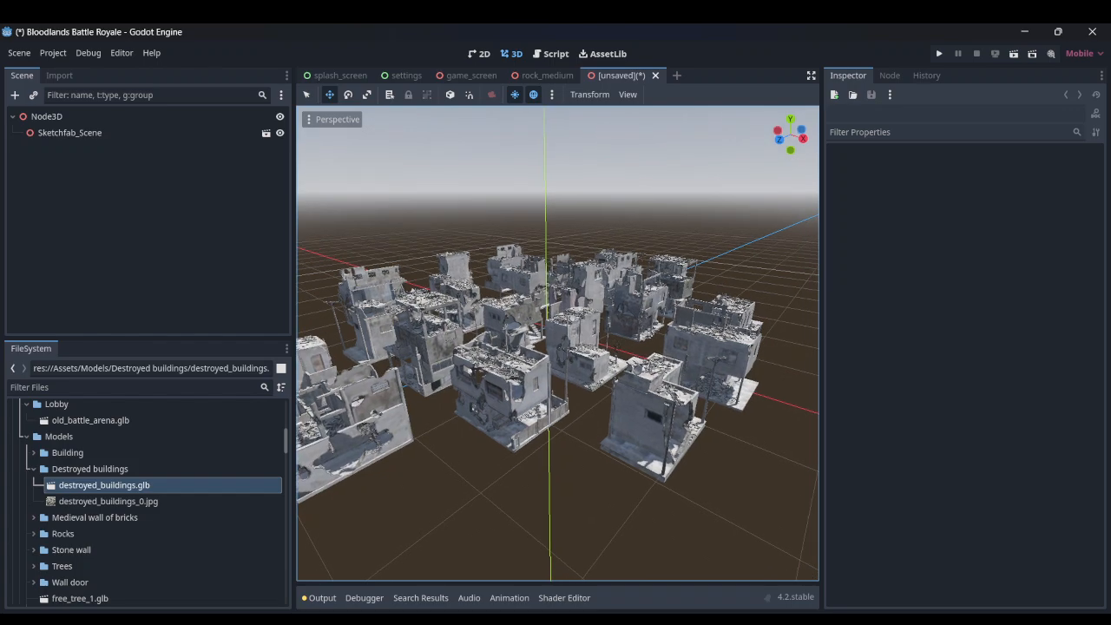
scroll(525, 417, "up", 4)
right_click_drag(525, 418, 392, 384)
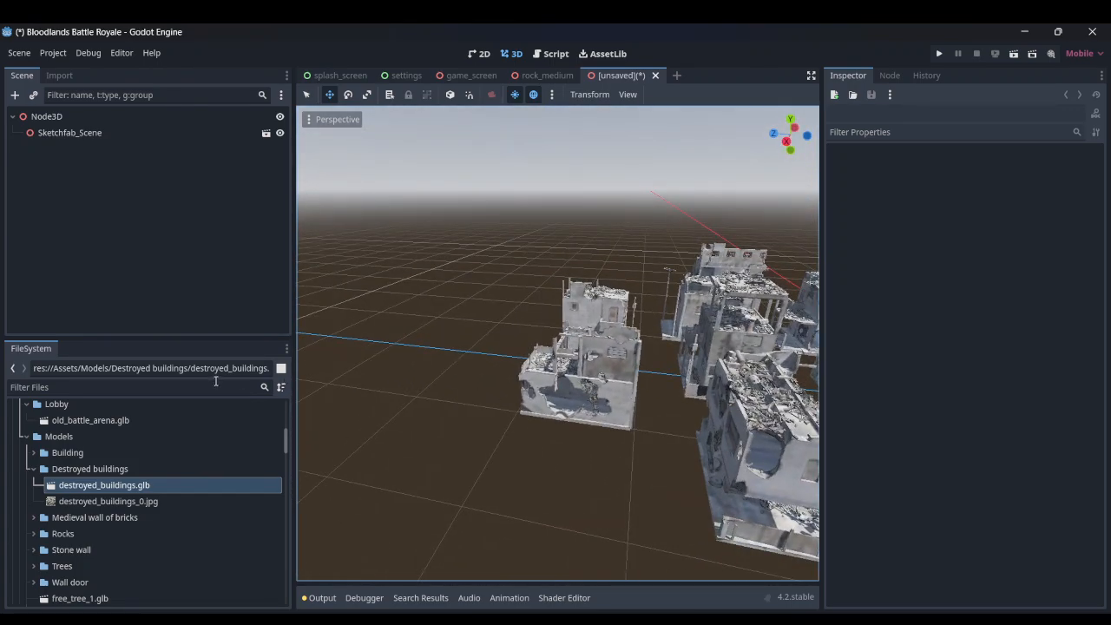
left_click(116, 151)
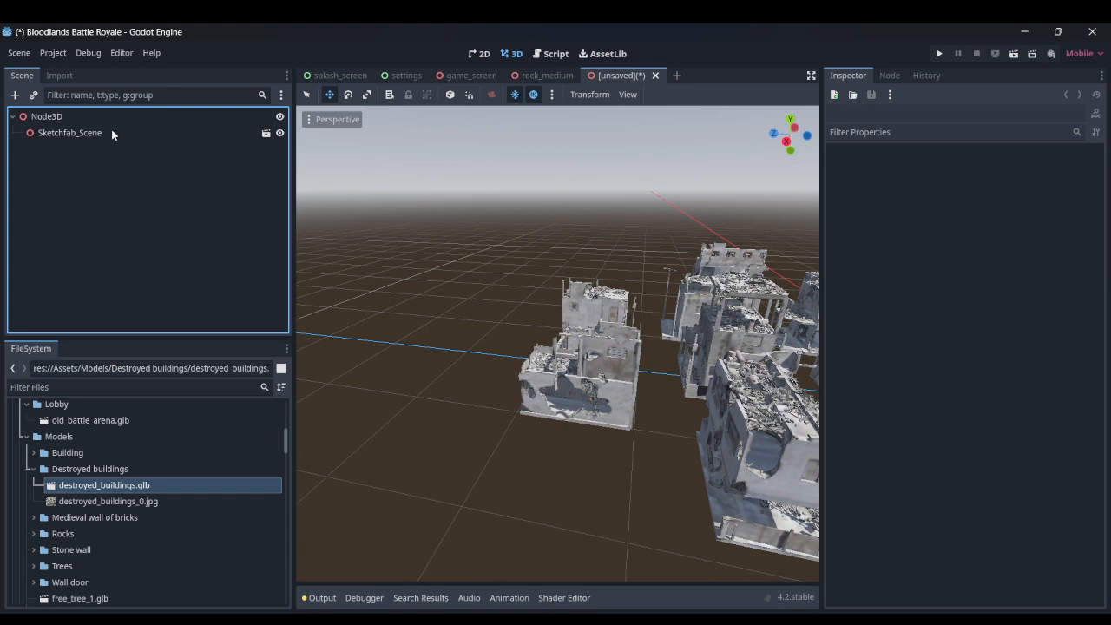
left_click(111, 133)
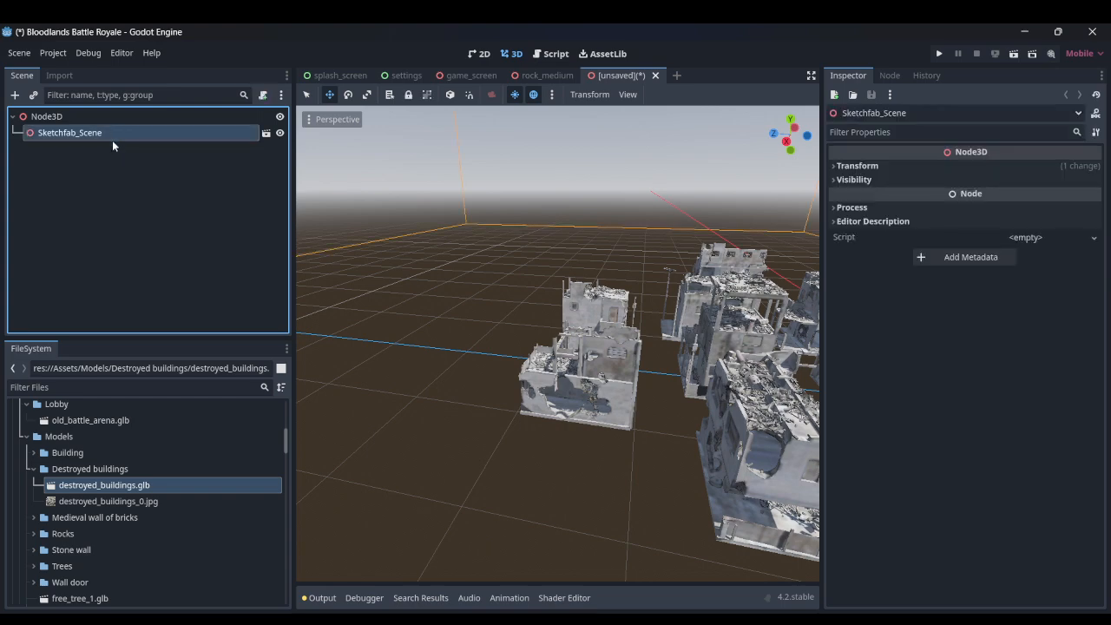
key("f")
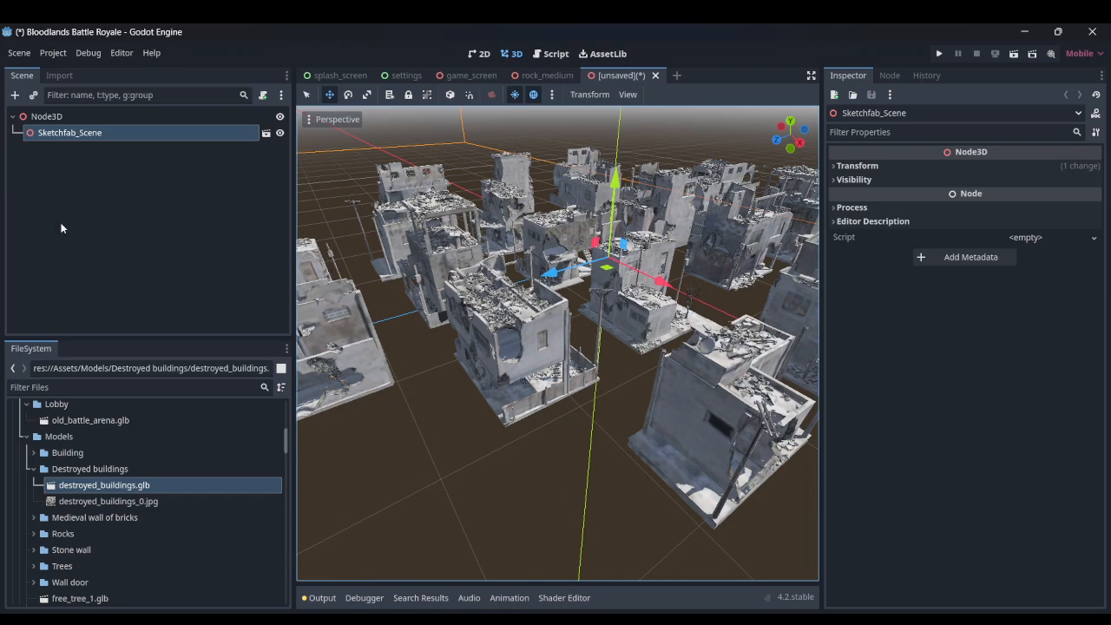
scroll(516, 327, "down", 4)
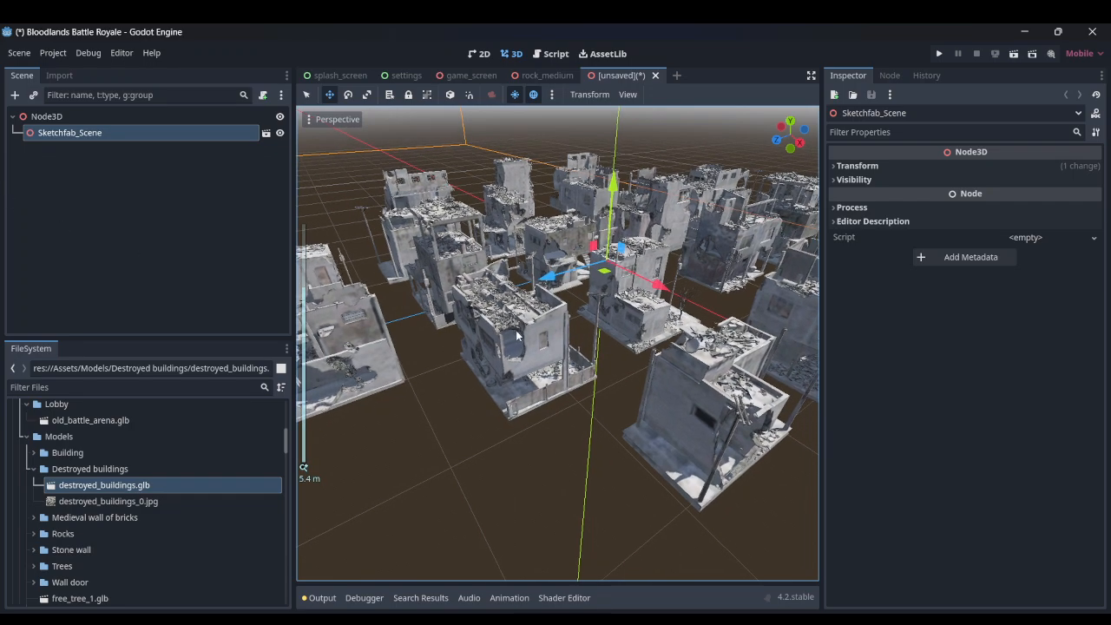
right_click_drag(517, 327, 364, 333)
right_click_drag(524, 355, 543, 308)
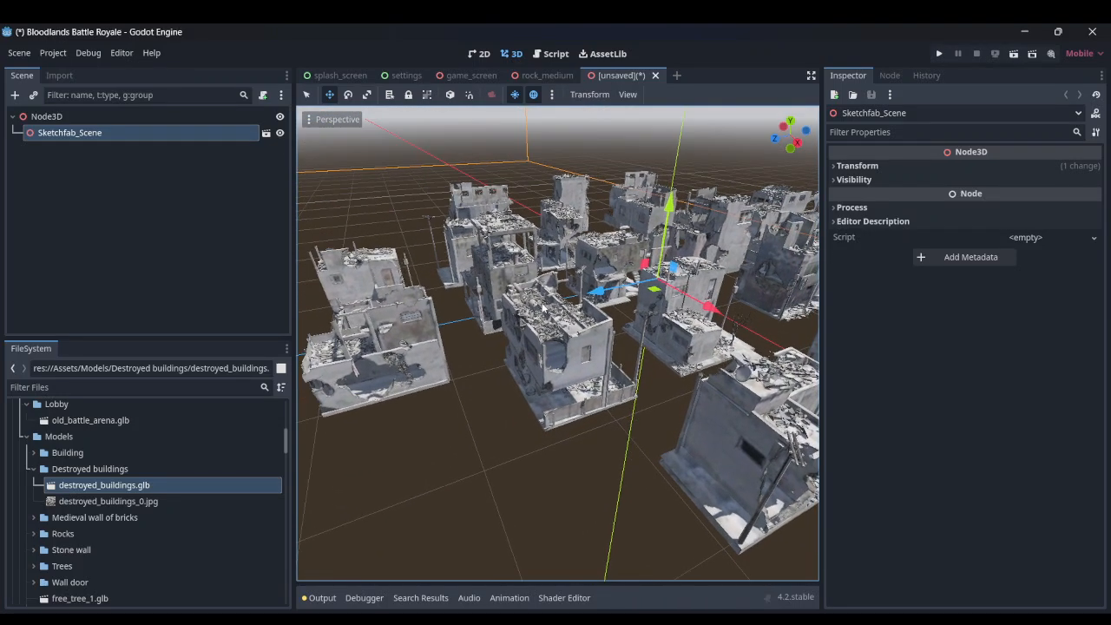
- Enable Editable Children on the Sketchfab_Scene node and select one of building 22's ruin meshes
right_click(205, 132)
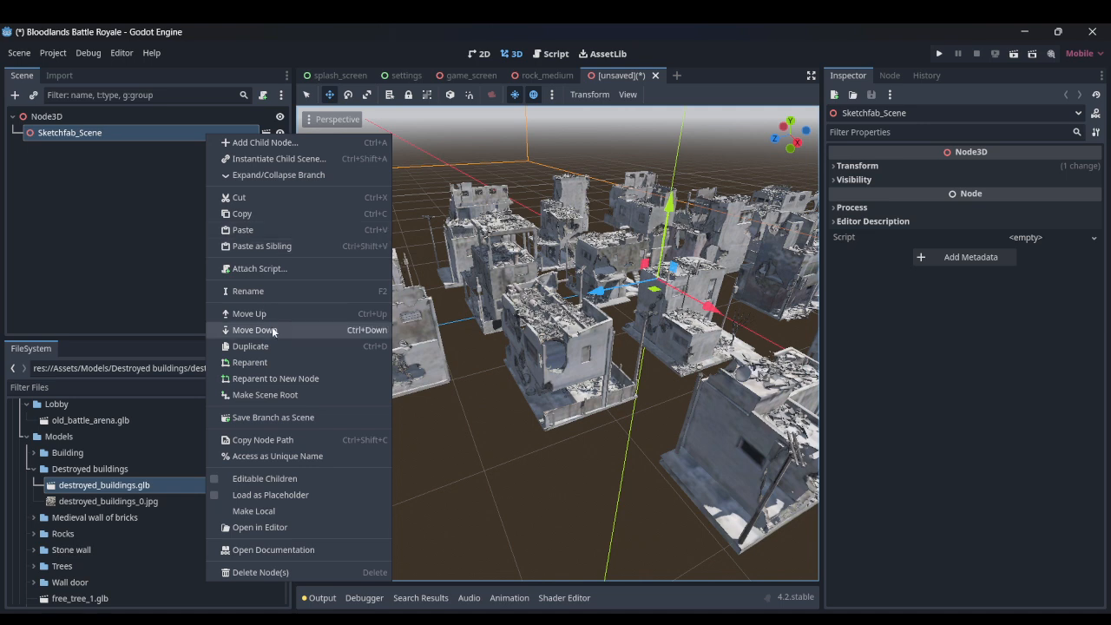
left_click(294, 478)
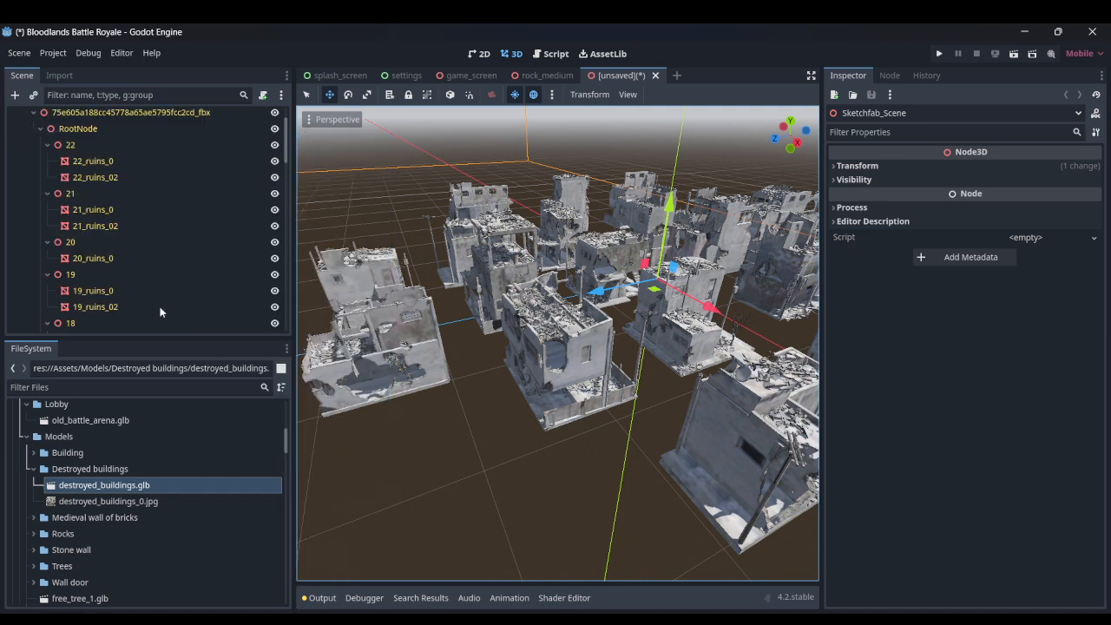
scroll(157, 300, "up", 2)
left_click(118, 219)
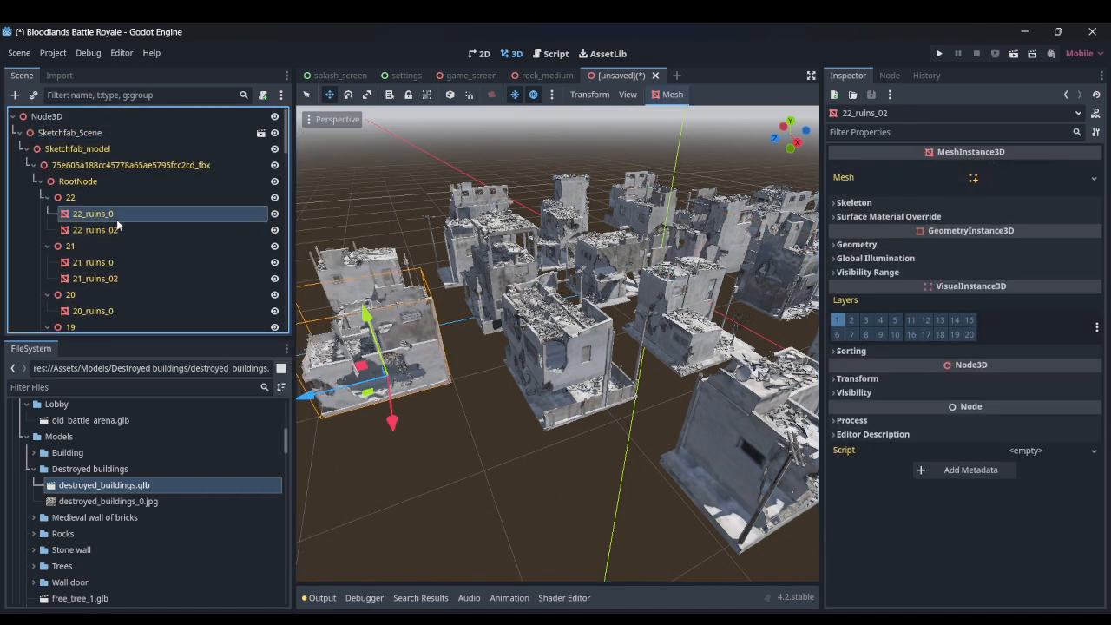
- Filter the scene tree by type:Mesh and create static bodies with collision shapes for all meshes from 22_ruins_0 to 01_ruins_03
left_click(170, 97)
type("ty")
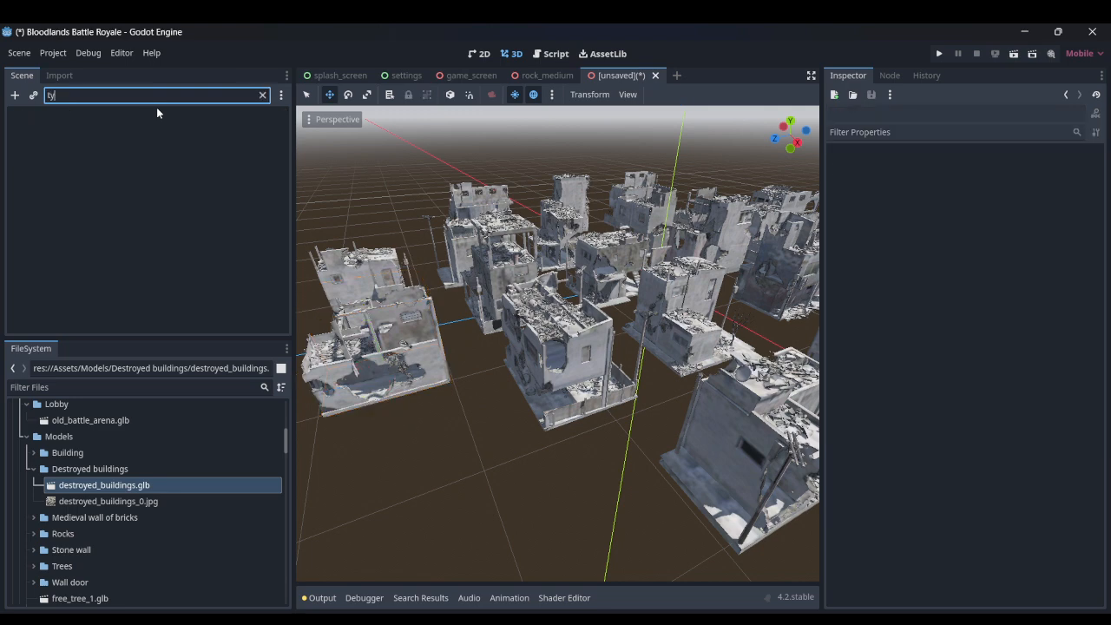
type("pe:Mesh")
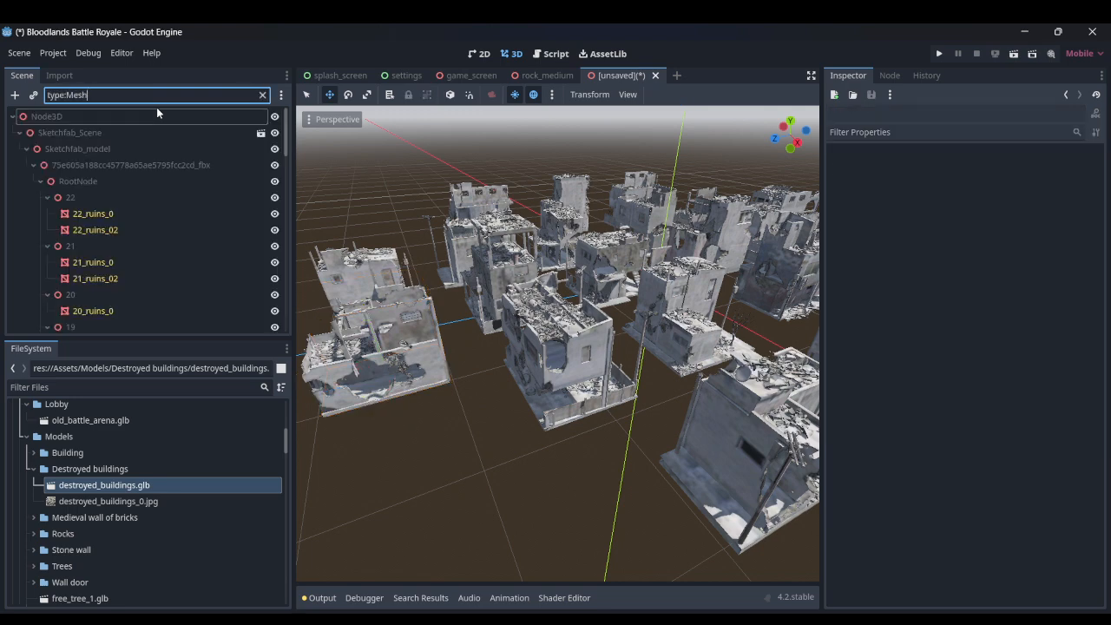
left_click(121, 214)
scroll(131, 243, "down", 15)
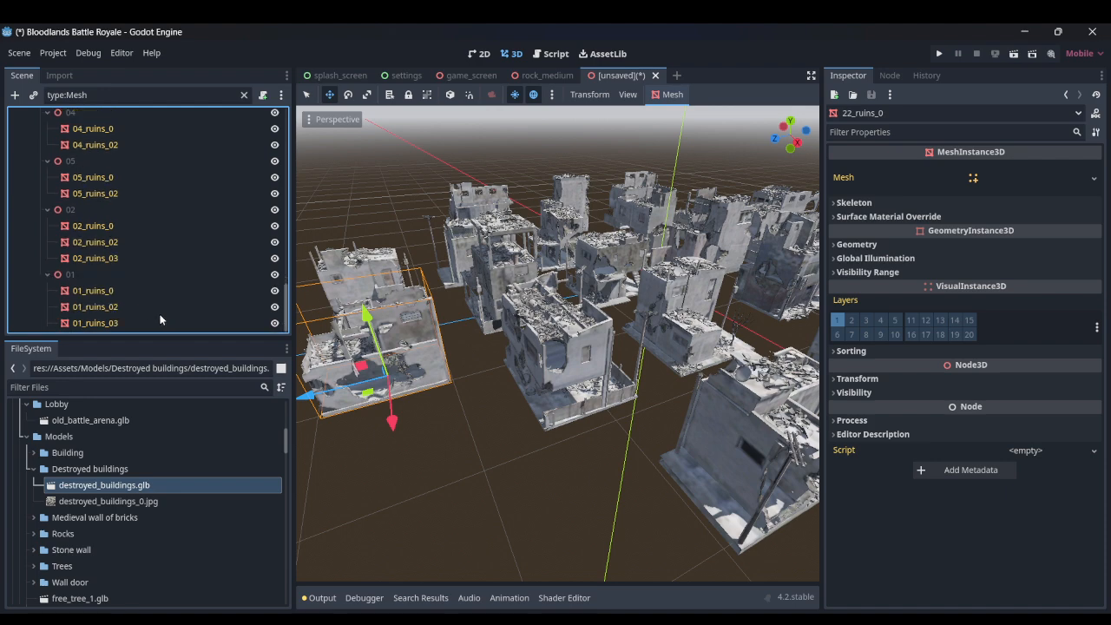
left_click(148, 323, "shift")
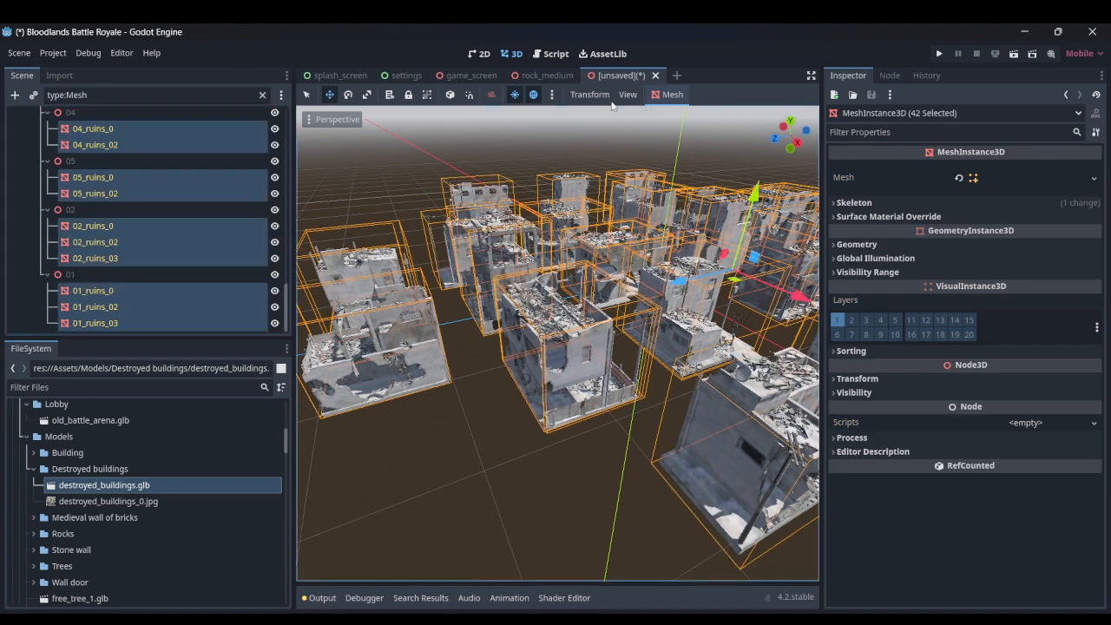
left_click(671, 95)
left_click(680, 113)
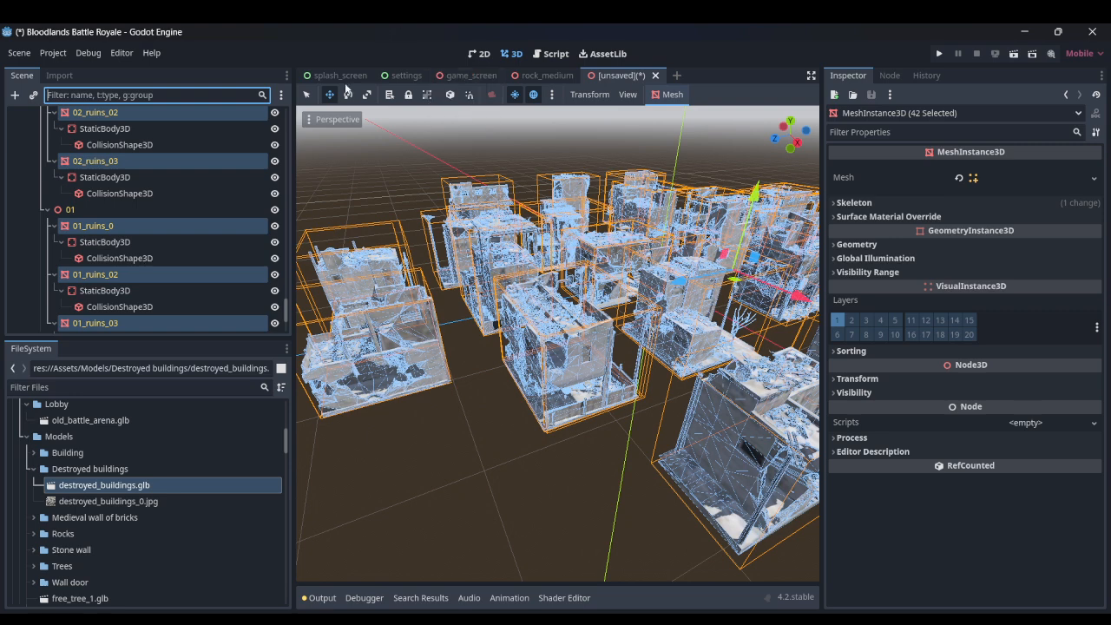
- Rename the root Node3D of the destroyed buildings scene to MedievalCity
scroll(223, 207, "up", 10)
scroll(236, 163, "up", 15)
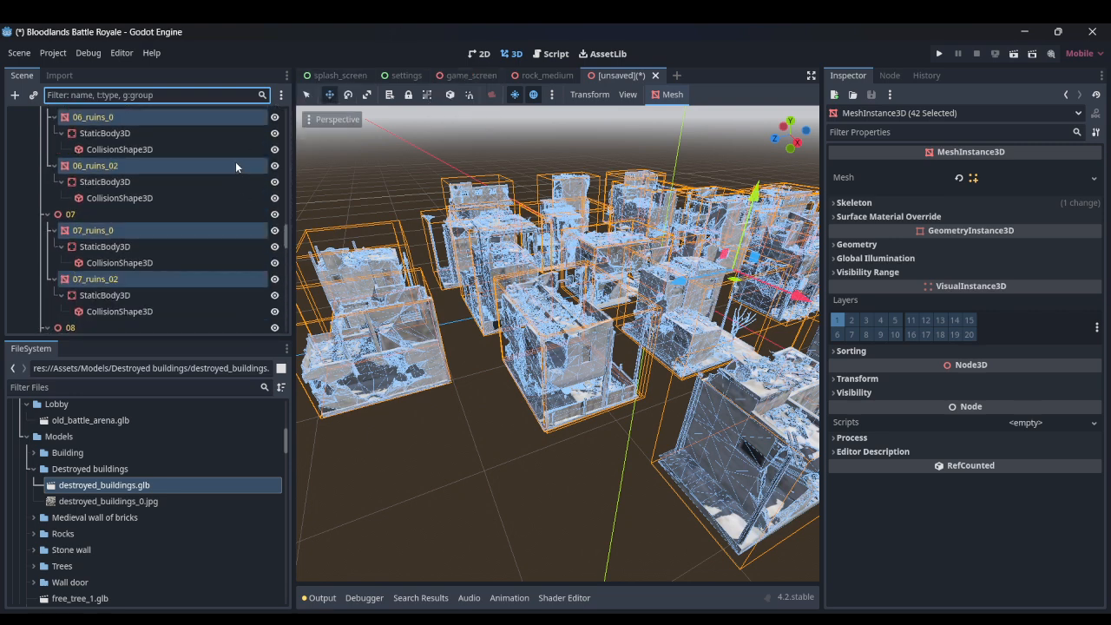
left_click_drag(284, 216, 285, 117)
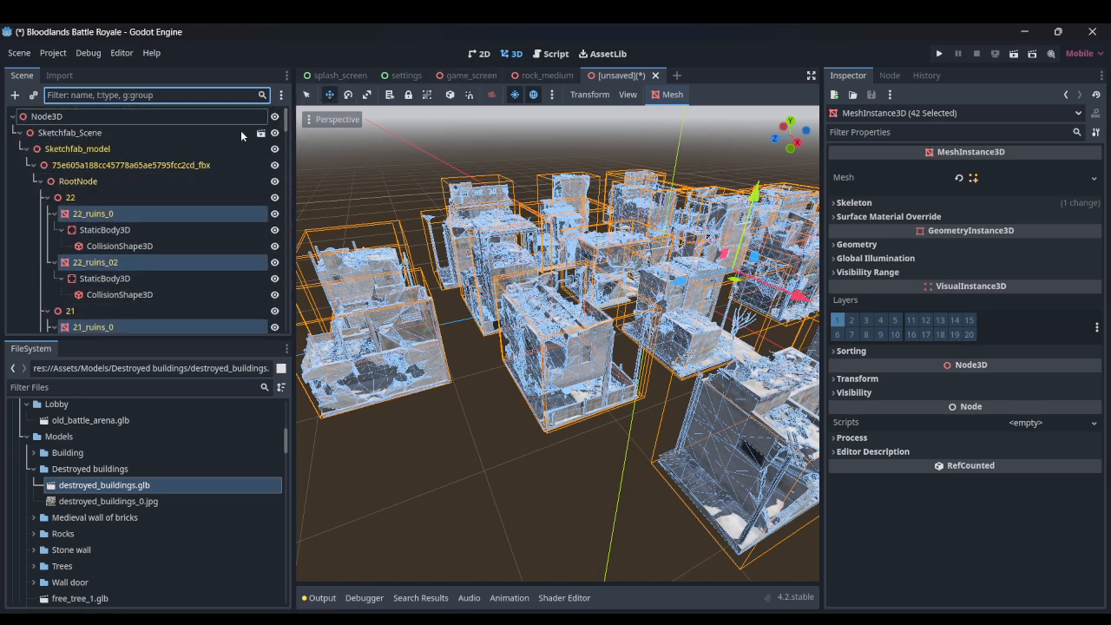
left_click(241, 132)
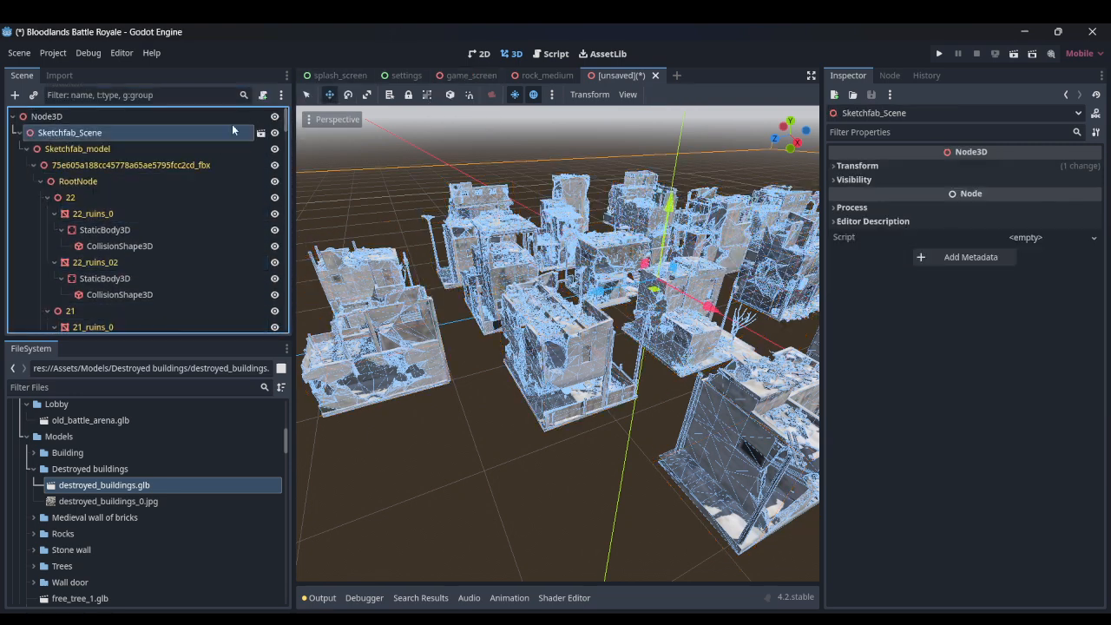
double_click(121, 115)
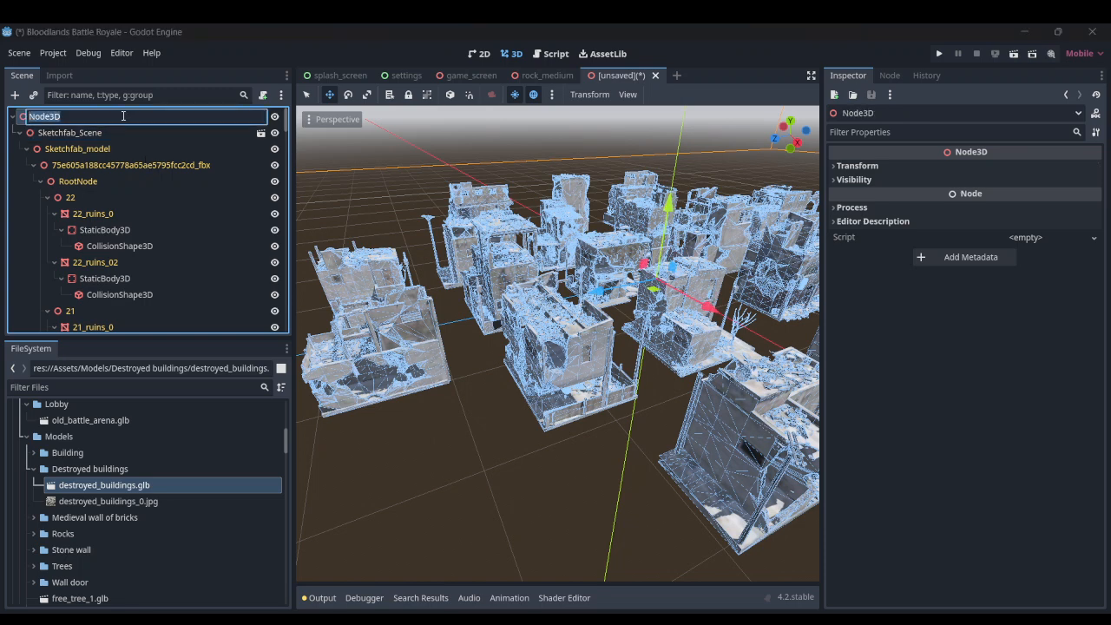
type("O")
type("ty")
key("Return")
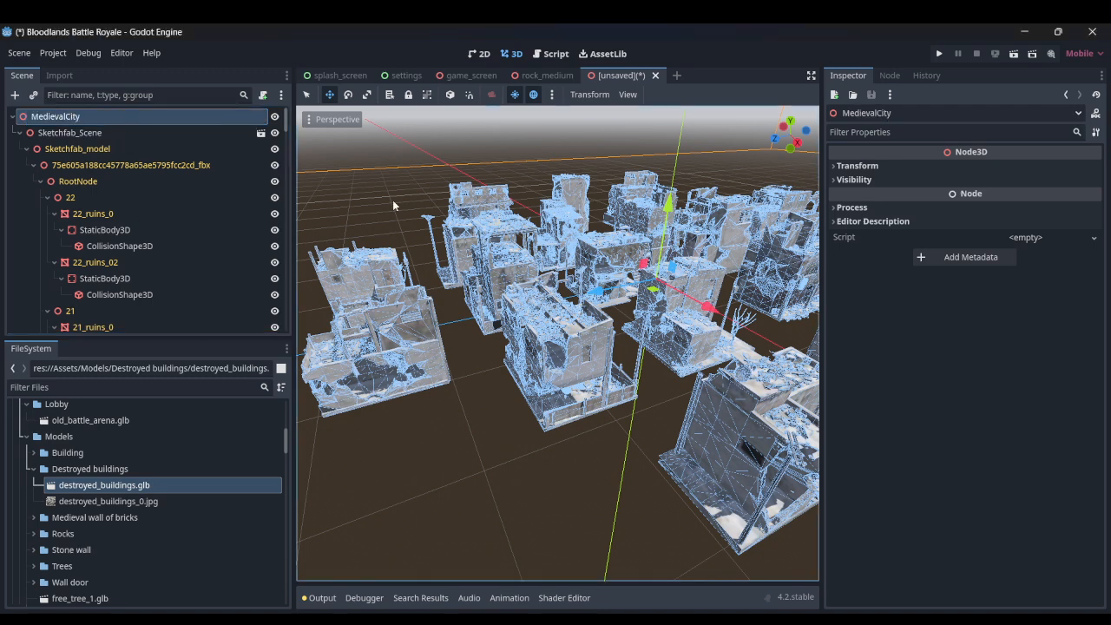
- Save the scene as medieval_city.tscn in res://Scenes/Objects and close it
key("ctrl+s")
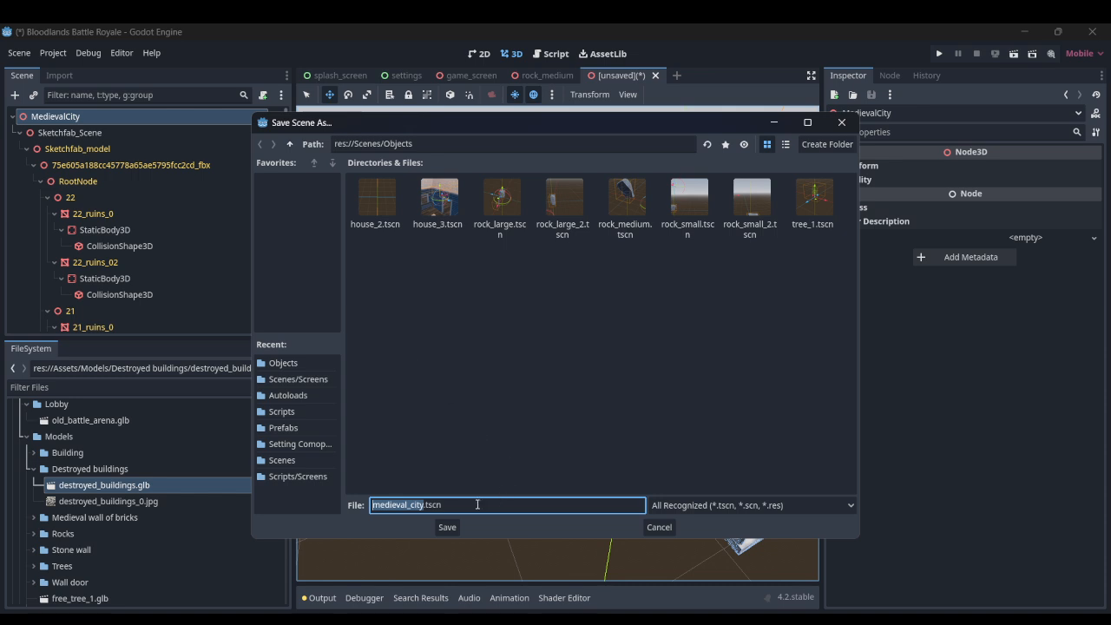
left_click(447, 526)
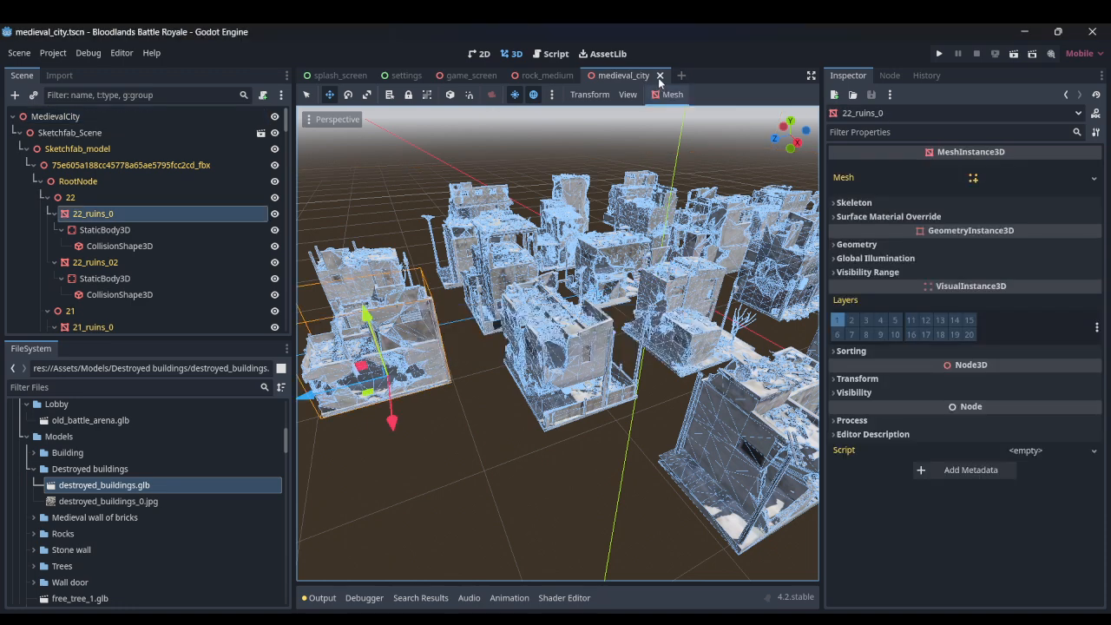
left_click(660, 76)
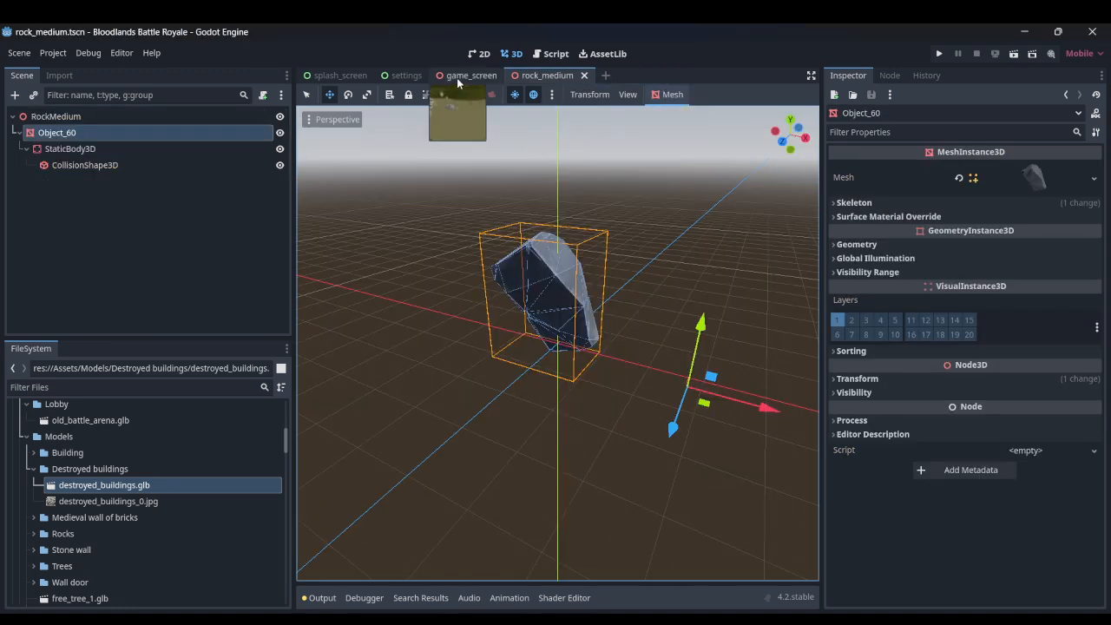
left_click(440, 77)
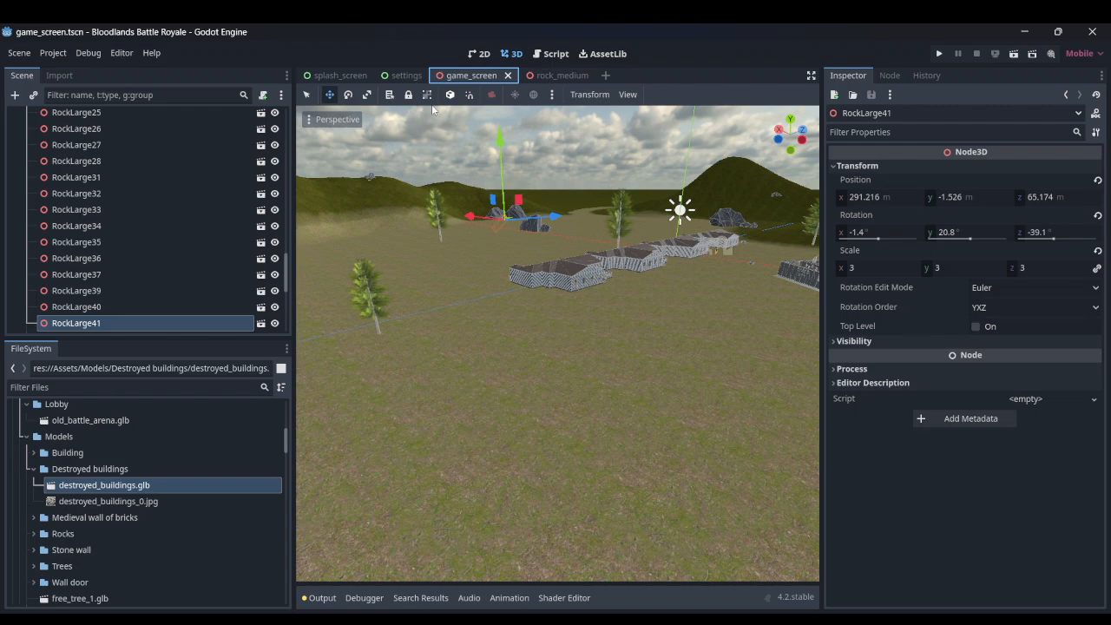
left_click(546, 76)
scroll(425, 256, "up", 7)
scroll(437, 258, "down", 13)
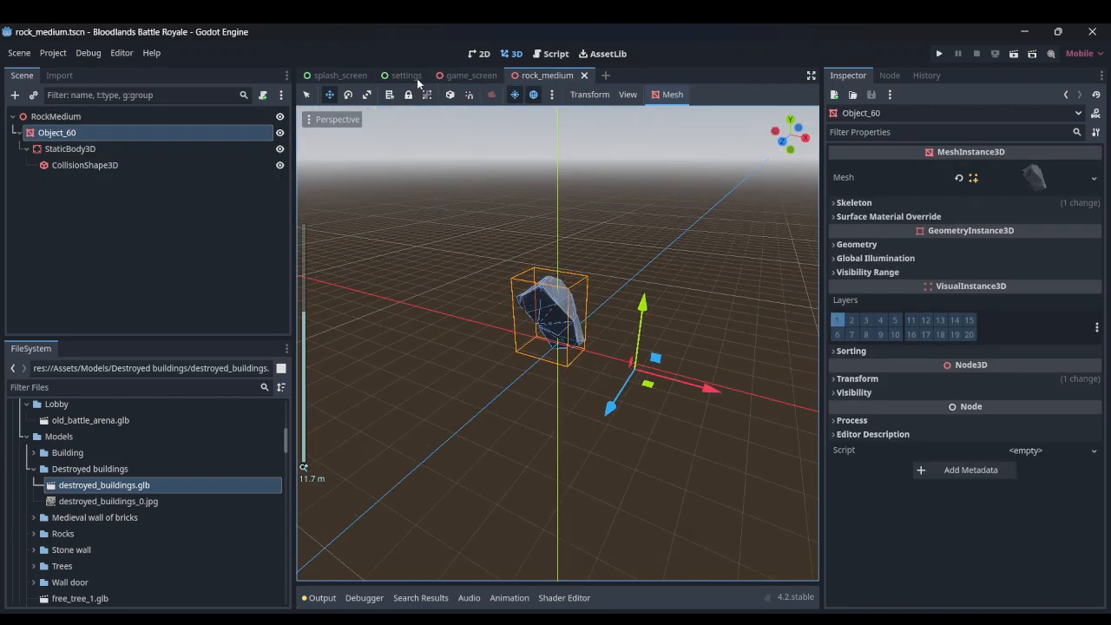
- Instantiate the medieval_city scene as a child of the Objects node in game_screen
left_click(475, 80)
scroll(130, 260, "up", 10)
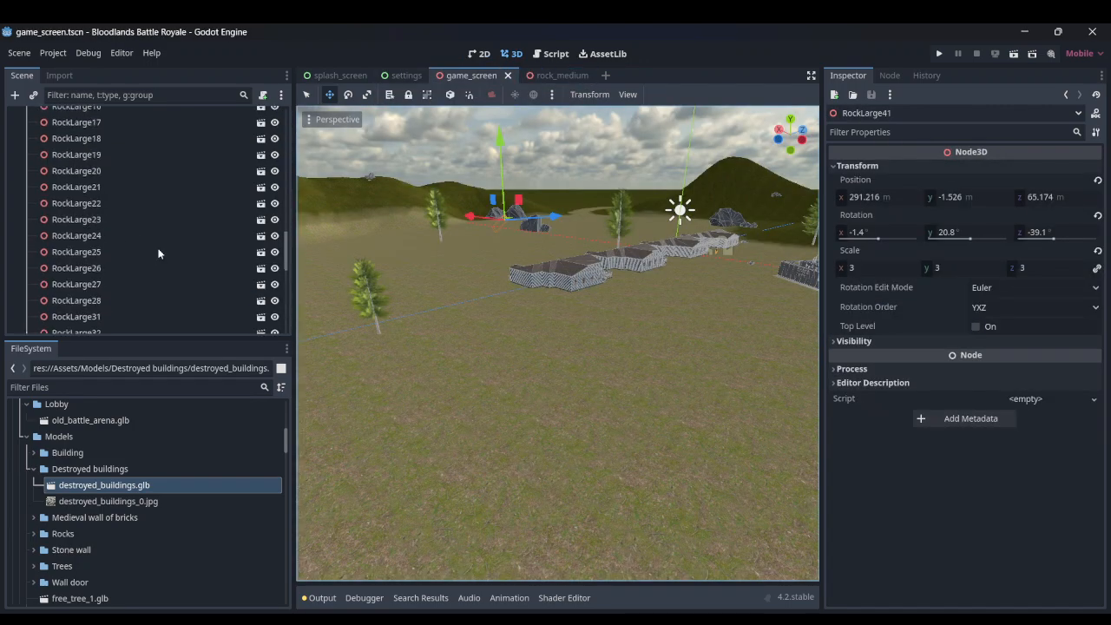
scroll(147, 243, "up", 5)
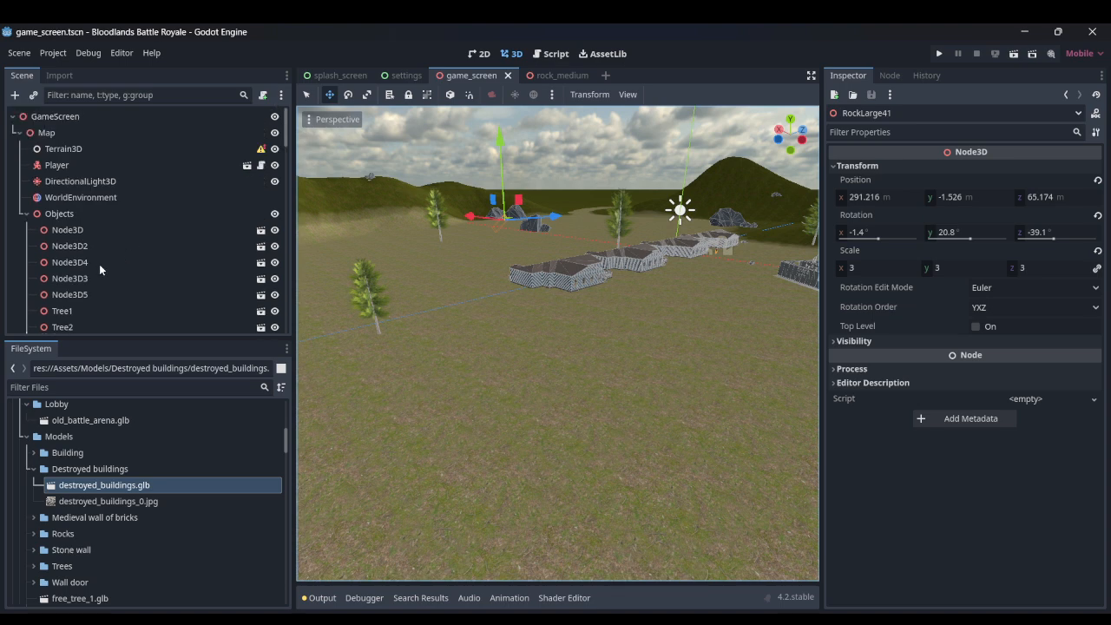
left_click(84, 214)
key("ctrl+shift+a")
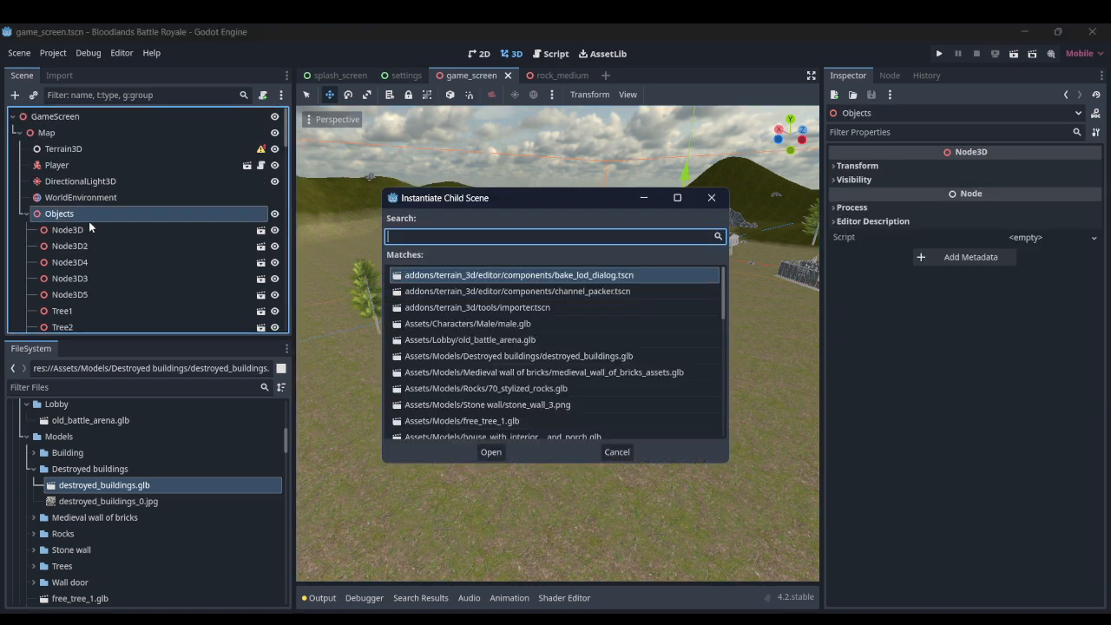
type("medi")
key("Return")
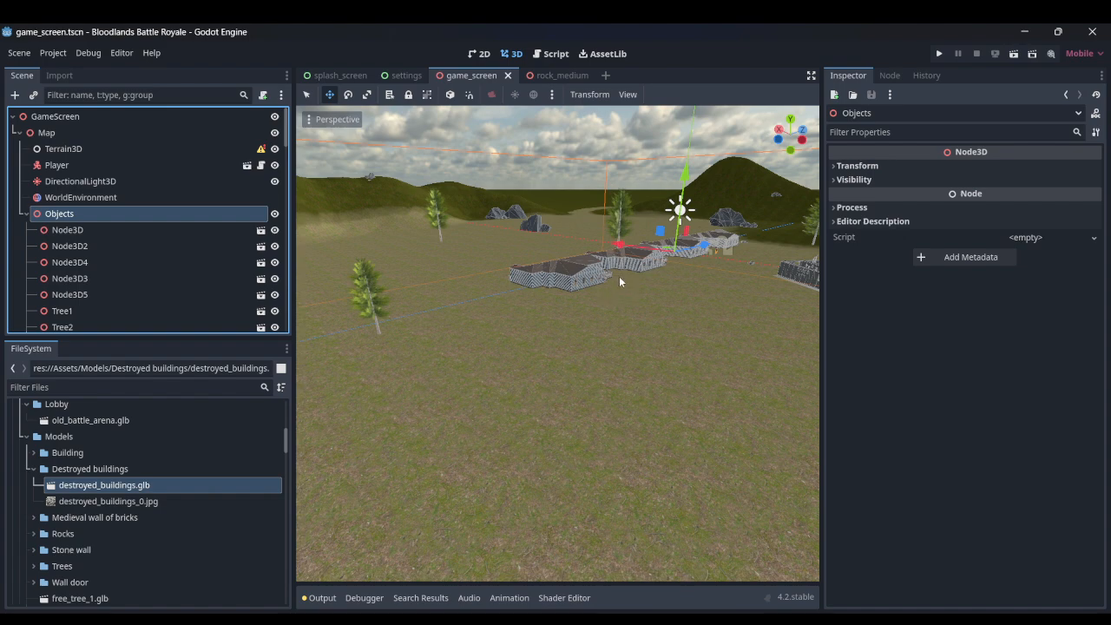
- Move MedievalCity across the ground away from the wooden houses onto open grass clear of the dark building
key("w")
right_click_drag(619, 276, 635, 232)
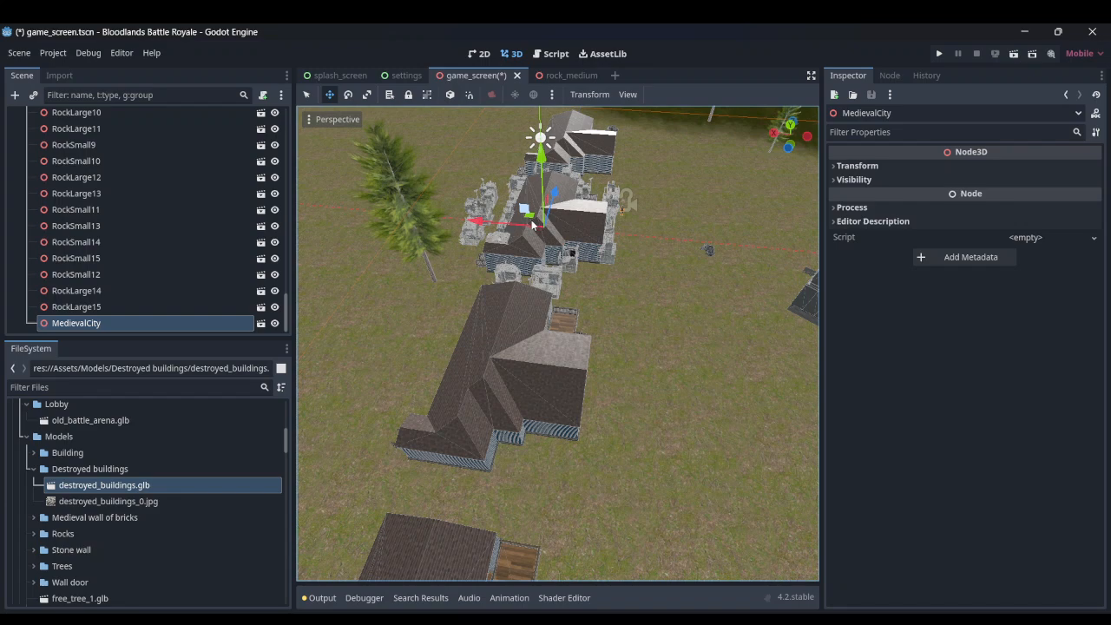
left_click_drag(537, 222, 775, 330)
right_click_drag(775, 330, 820, 325)
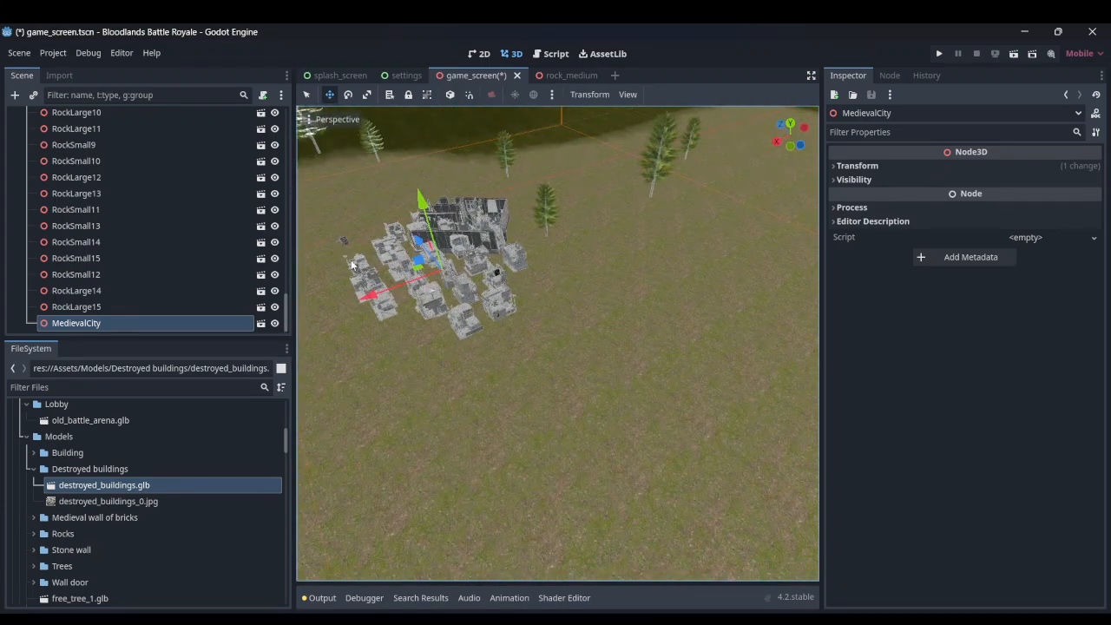
right_click_drag(423, 273, 416, 306)
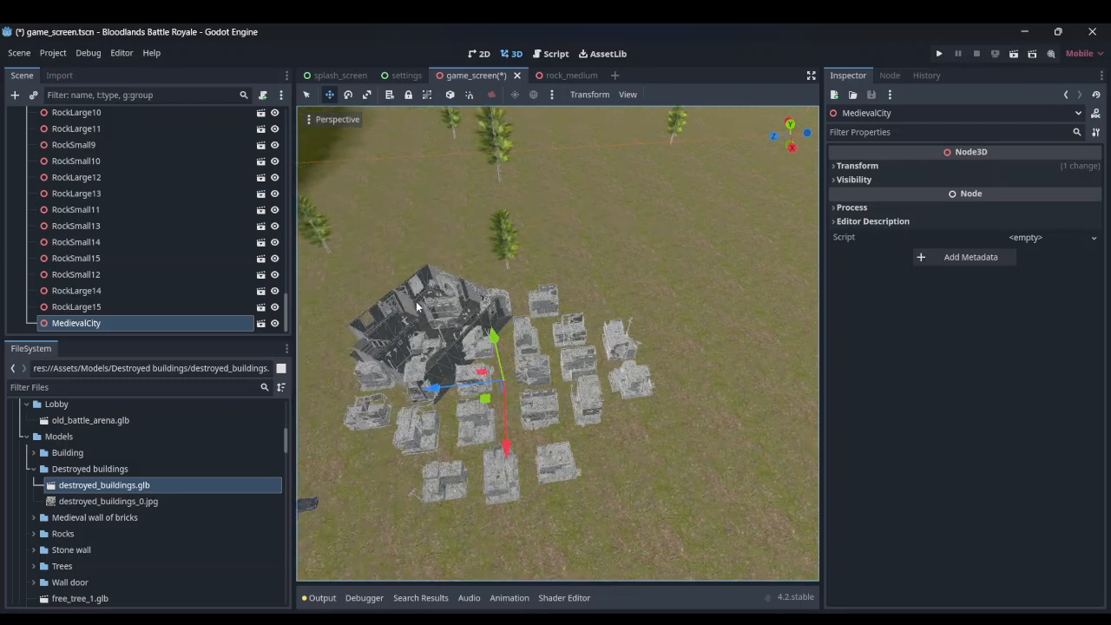
left_click_drag(484, 399, 668, 310)
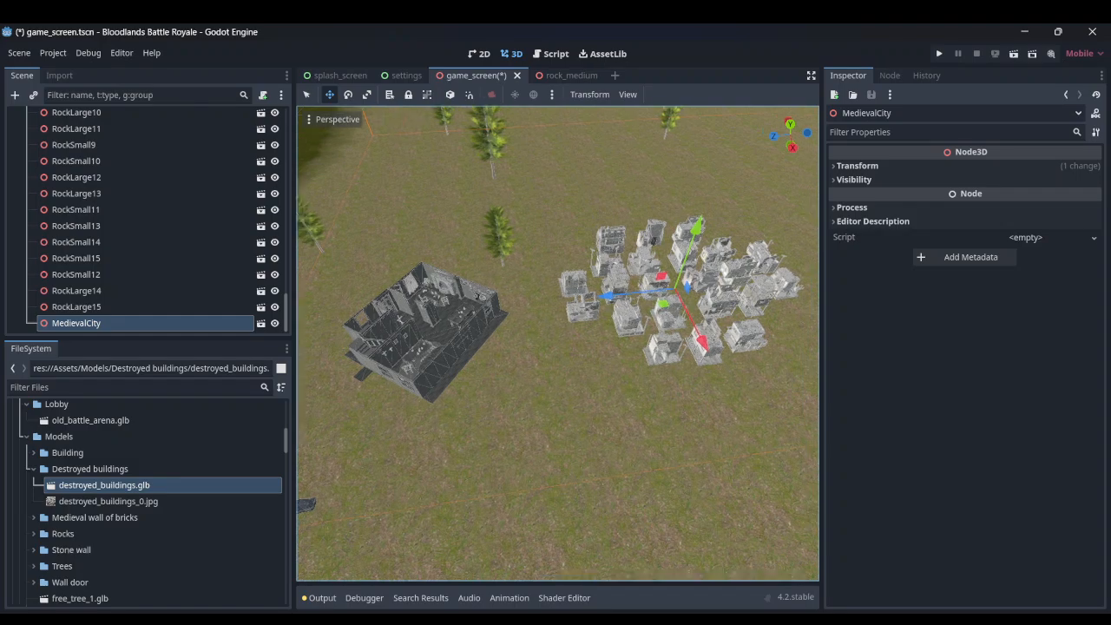
- Move MedievalCity back across the ground so its ruins stand around the Player and the blue wooden houses
right_click_drag(669, 310, 418, 181)
key("w")
key("w")
key("w")
key("s")
key("w")
right_click_drag(501, 163, 378, 257)
key("s")
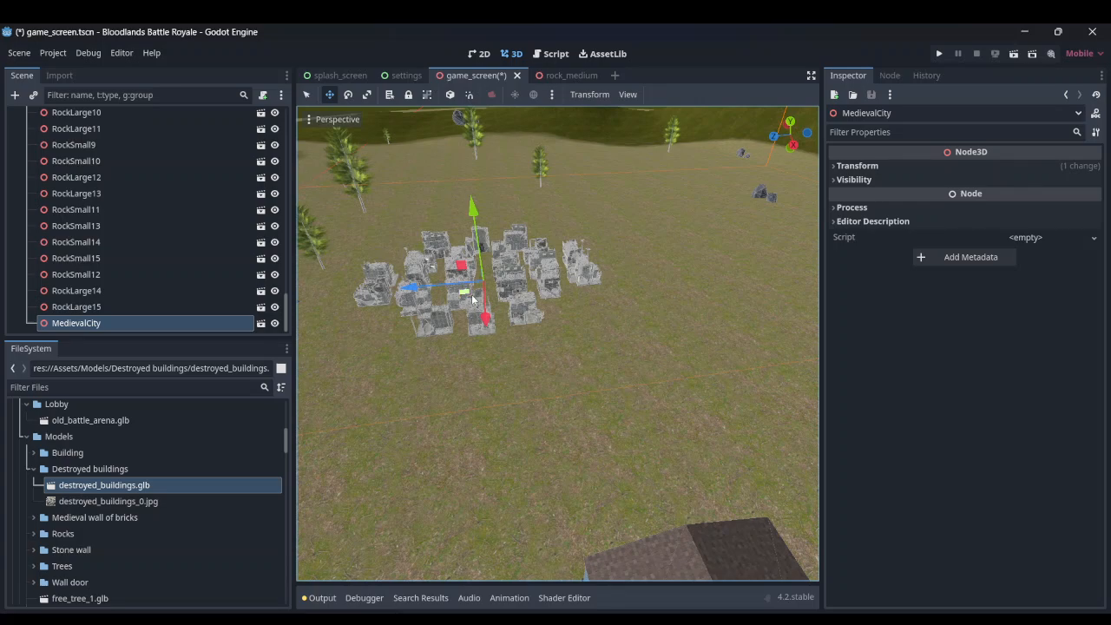
middle_click_drag(473, 299, 764, 335)
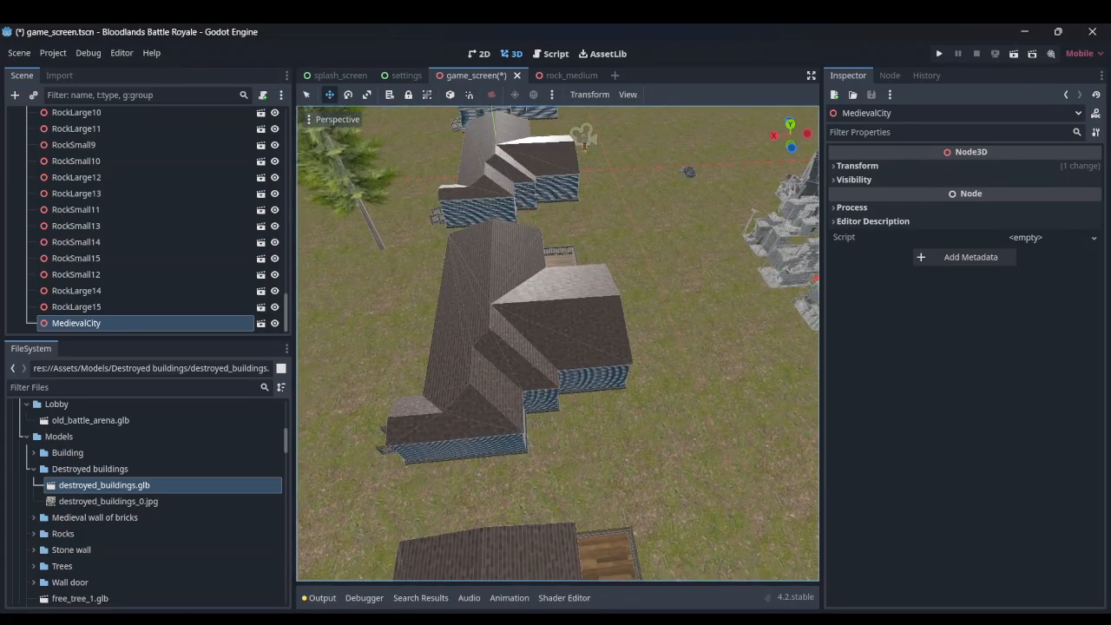
right_click_drag(556, 347, 674, 314)
left_click_drag(657, 265, 483, 249)
- Examine the ruined buildings at ground level to compare their size with the Player
key("w")
right_click_drag(521, 278, 609, 213)
key("s")
key("w")
key("s")
key("w")
key("w")
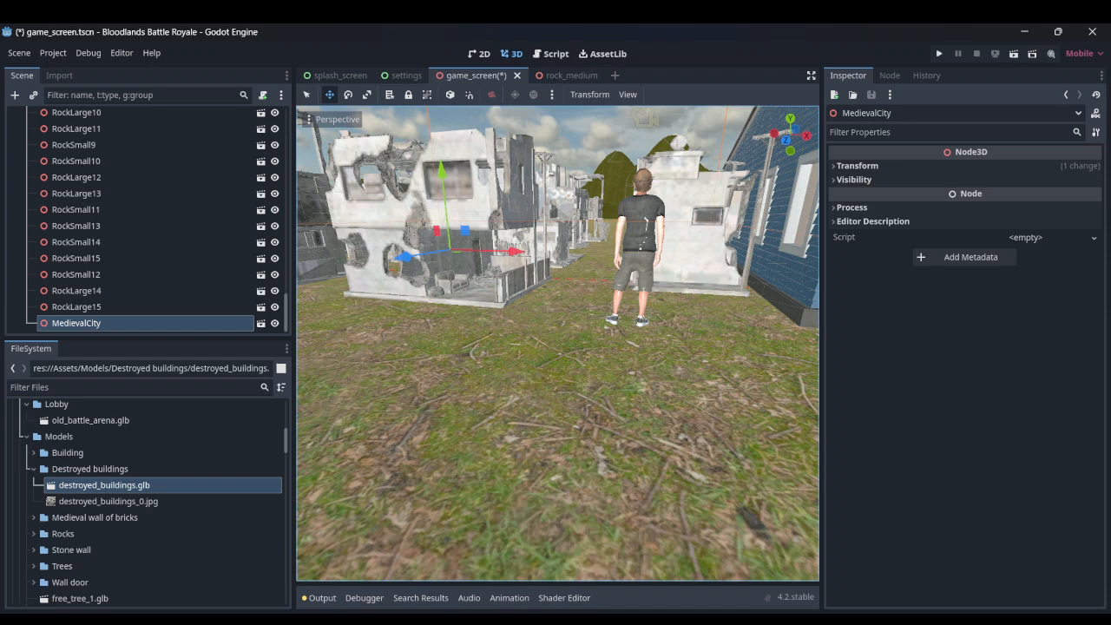
right_click_drag(609, 213, 581, 222)
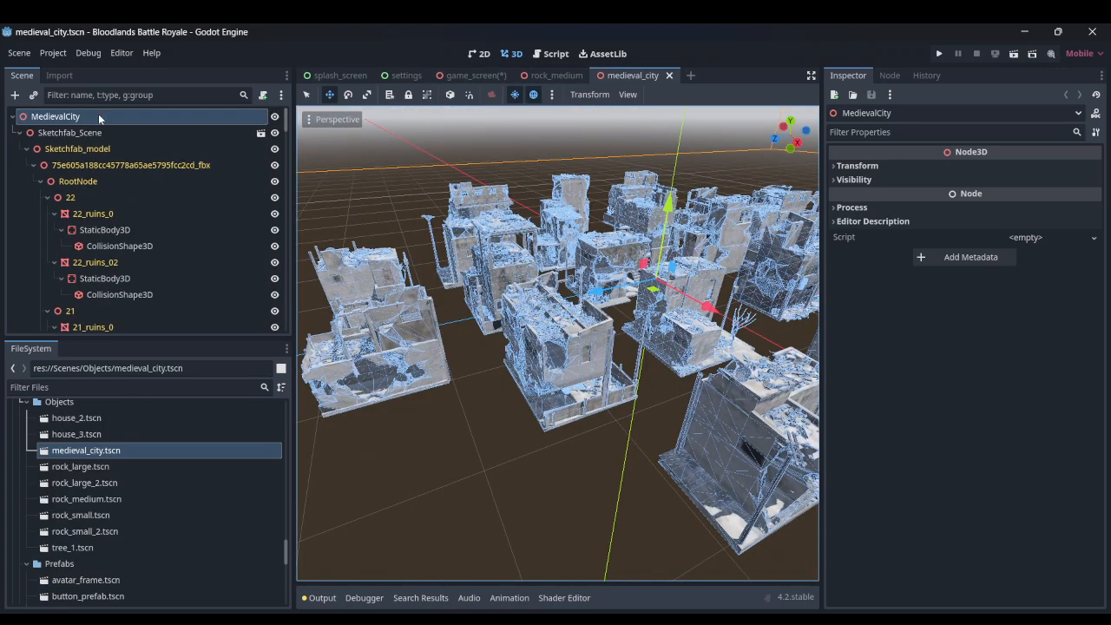
- Set the scale of Sketchfab_Scene in the medieval_city scene to 1.5 on all axes and save the scene
left_click(165, 131)
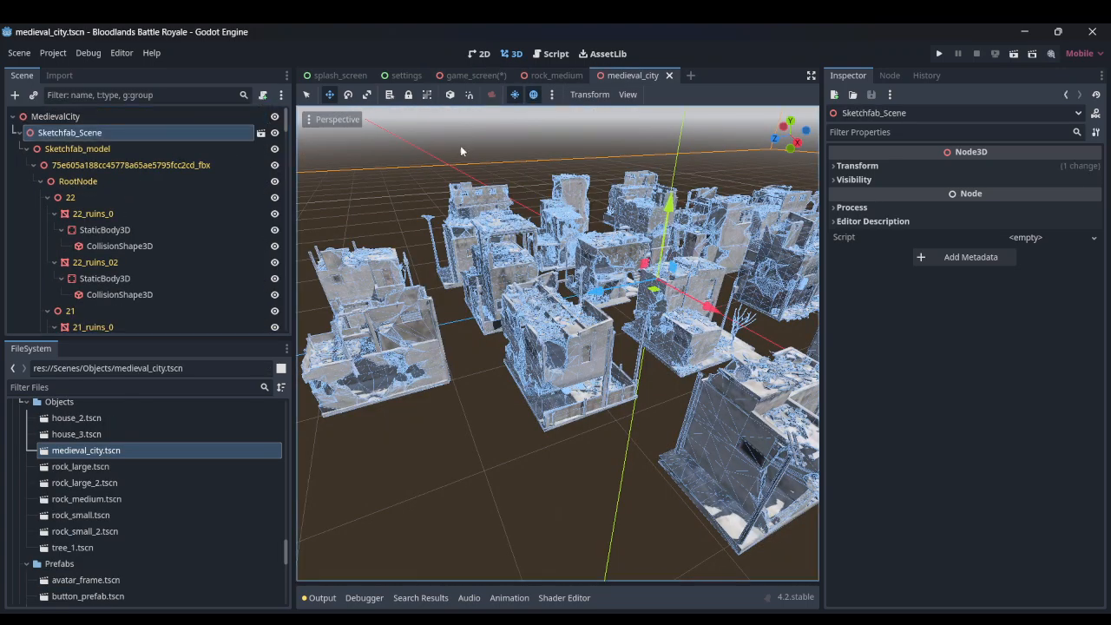
left_click(873, 168)
left_click(897, 273)
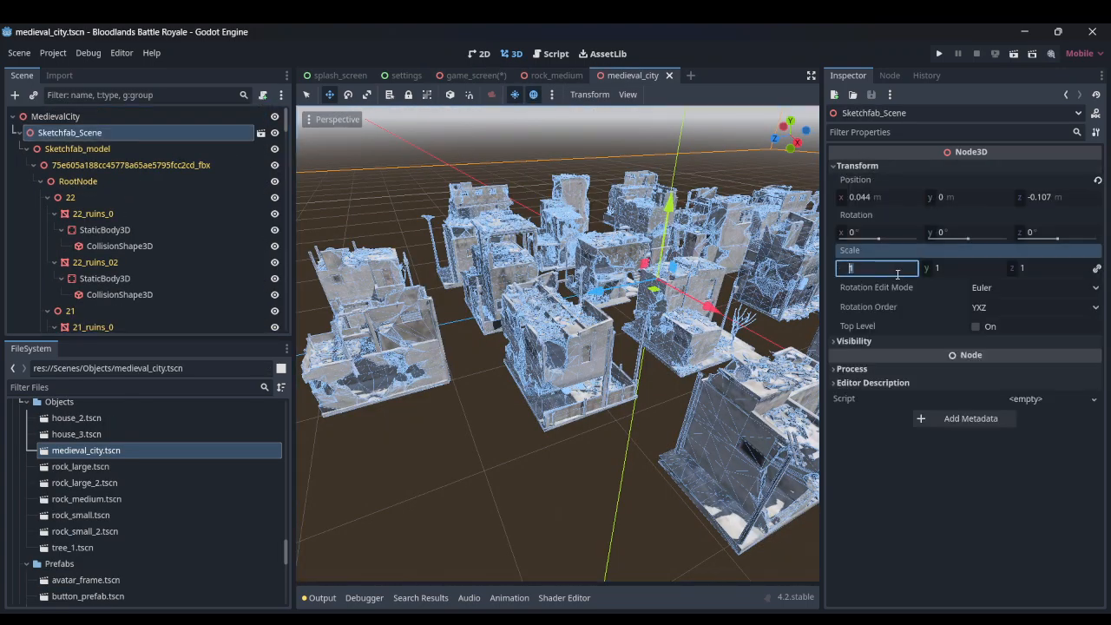
type("1.5")
key("Return")
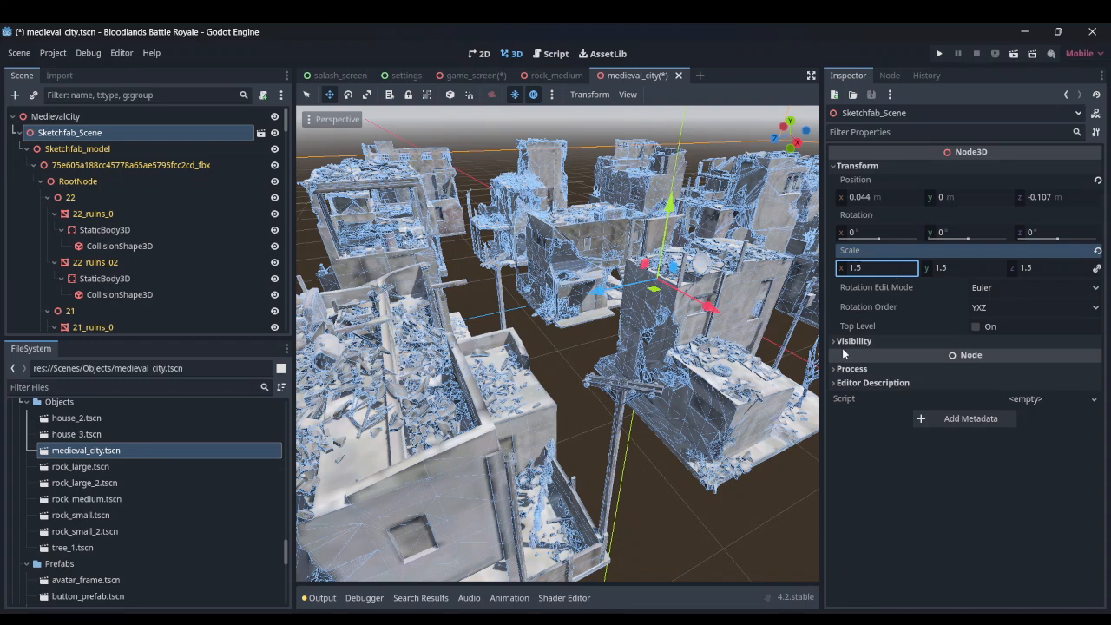
scroll(556, 408, "down", 3)
key("ctrl+s")
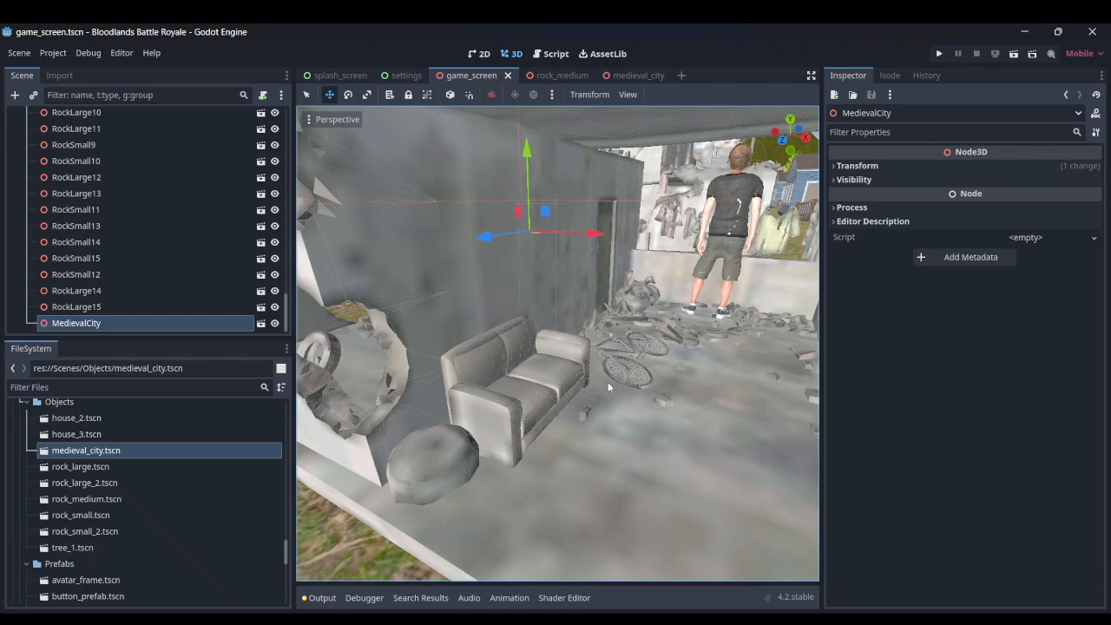
- Inspect the enlarged ruins around the Player in game_screen, from inside a building and from outside
scroll(578, 363, "down", 10)
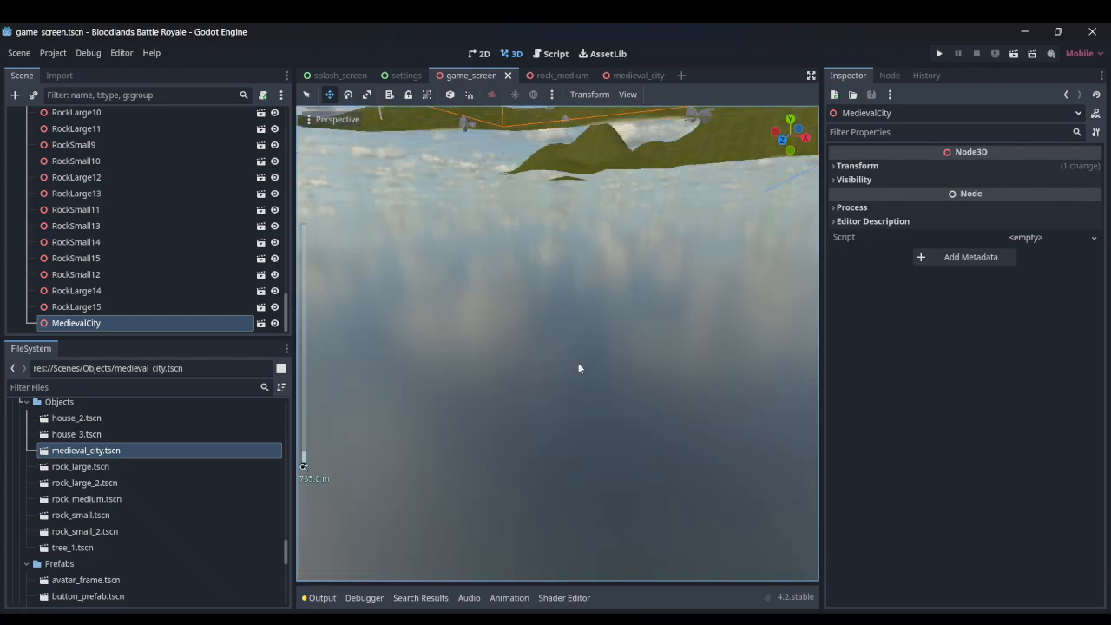
scroll(578, 362, "up", 10)
scroll(579, 362, "down", 10)
scroll(579, 362, "up", 10)
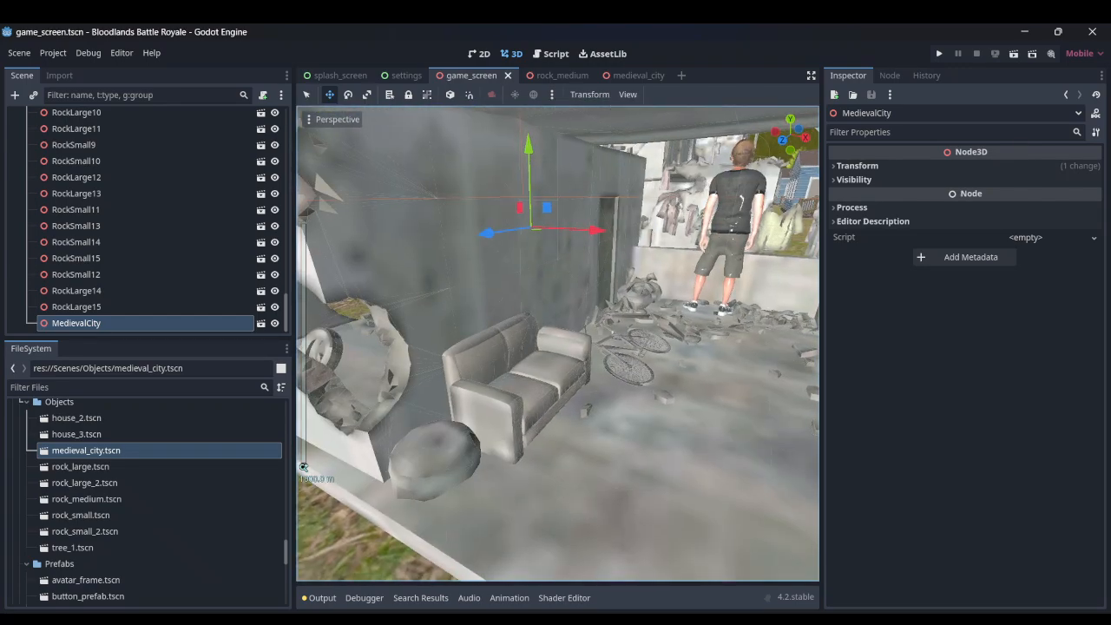
scroll(579, 362, "down", 10)
scroll(579, 362, "up", 10)
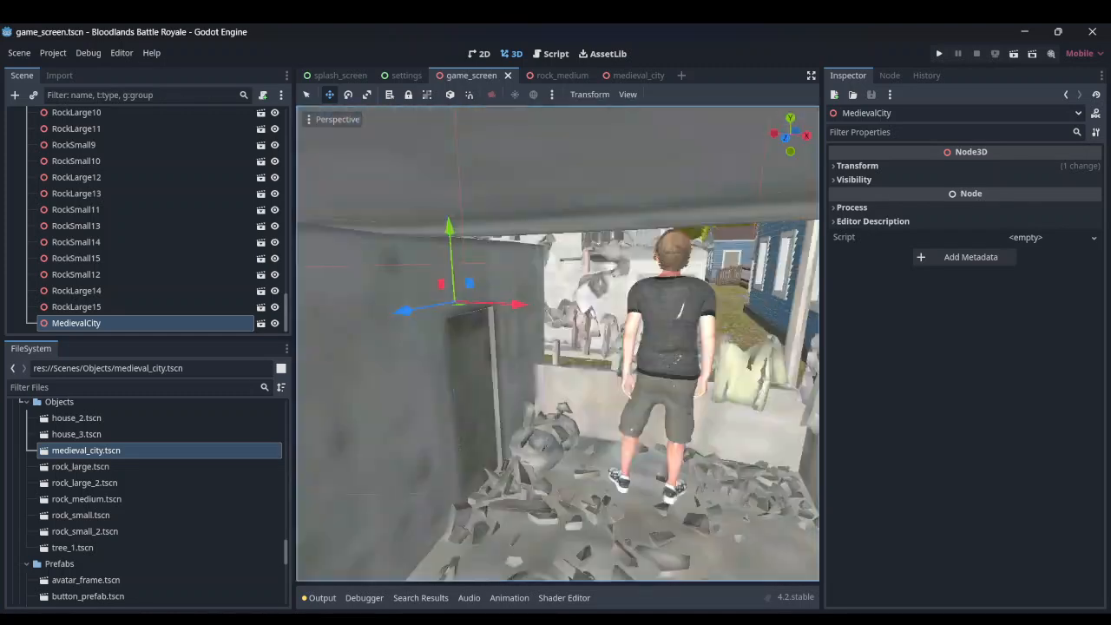
middle_click_drag(579, 362, 557, 355)
scroll(556, 355, "down", 8)
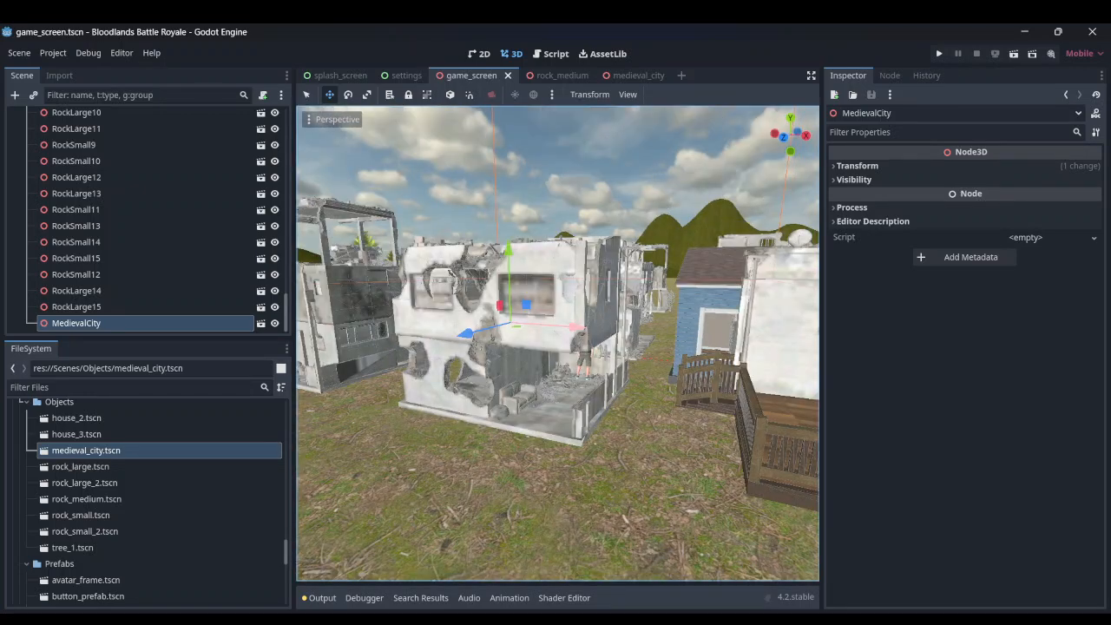
scroll(556, 355, "down", 10)
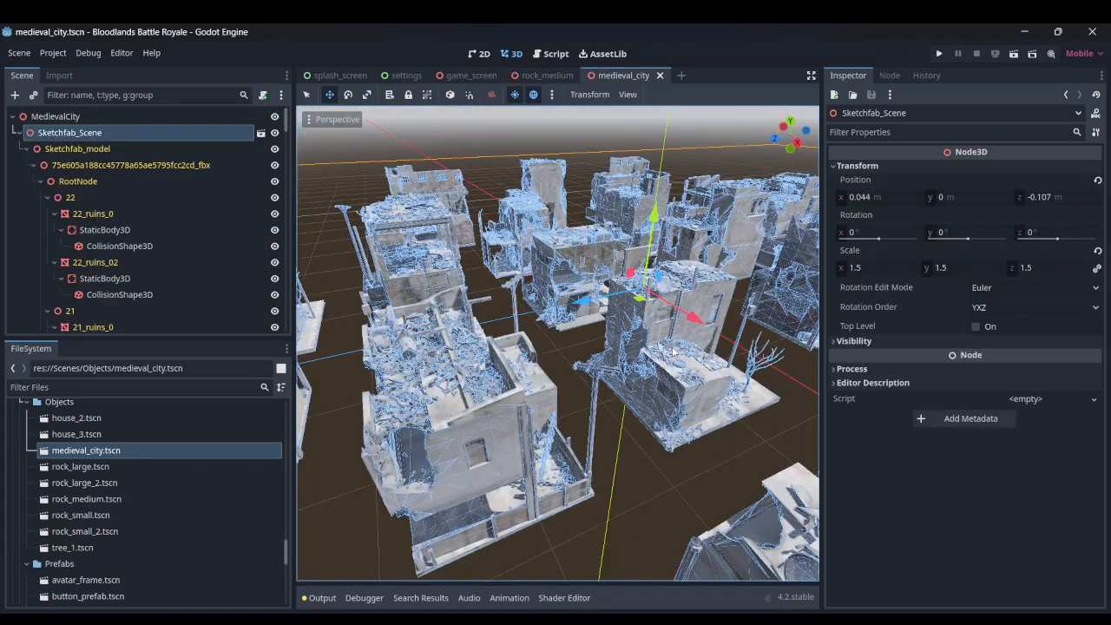
- Set the scale of Sketchfab_Scene in medieval_city to 2 on all axes and save the scene
left_click(854, 267)
key("Return")
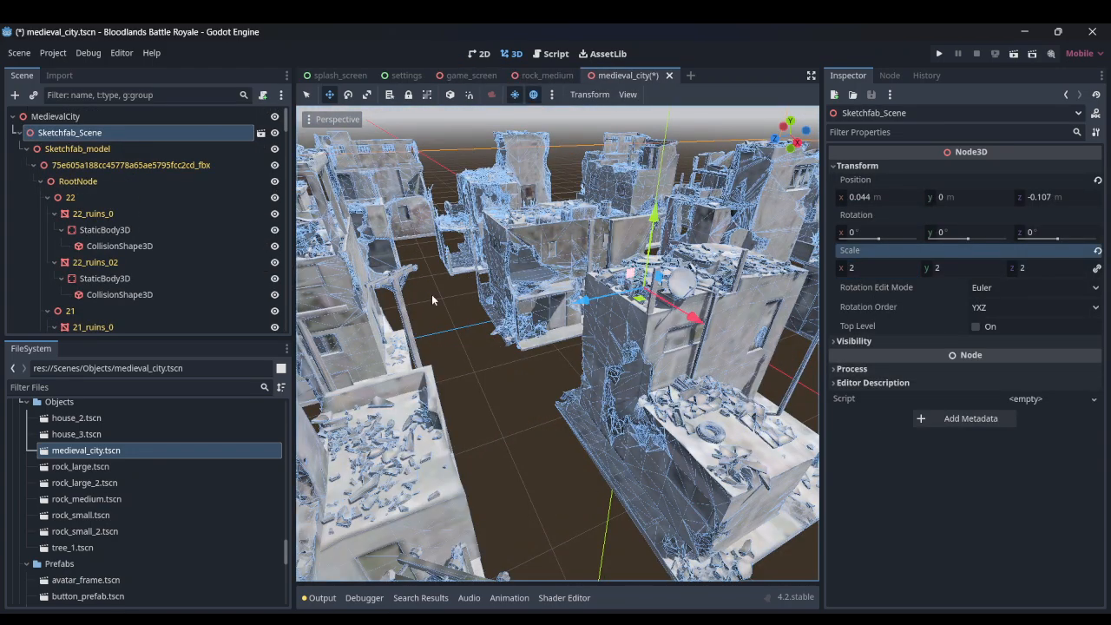
key("ctrl+s")
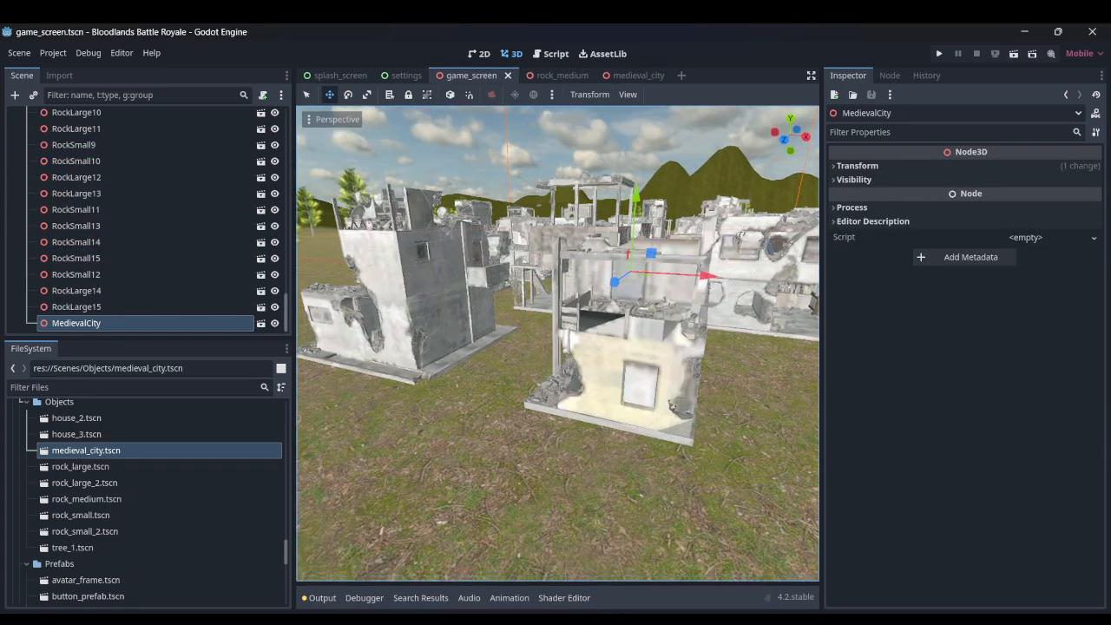
- Select the Player in game_screen and move it along its Z axis toward the ruined building with the grey door
key("w")
right_click_drag(557, 343, 438, 309)
key("w")
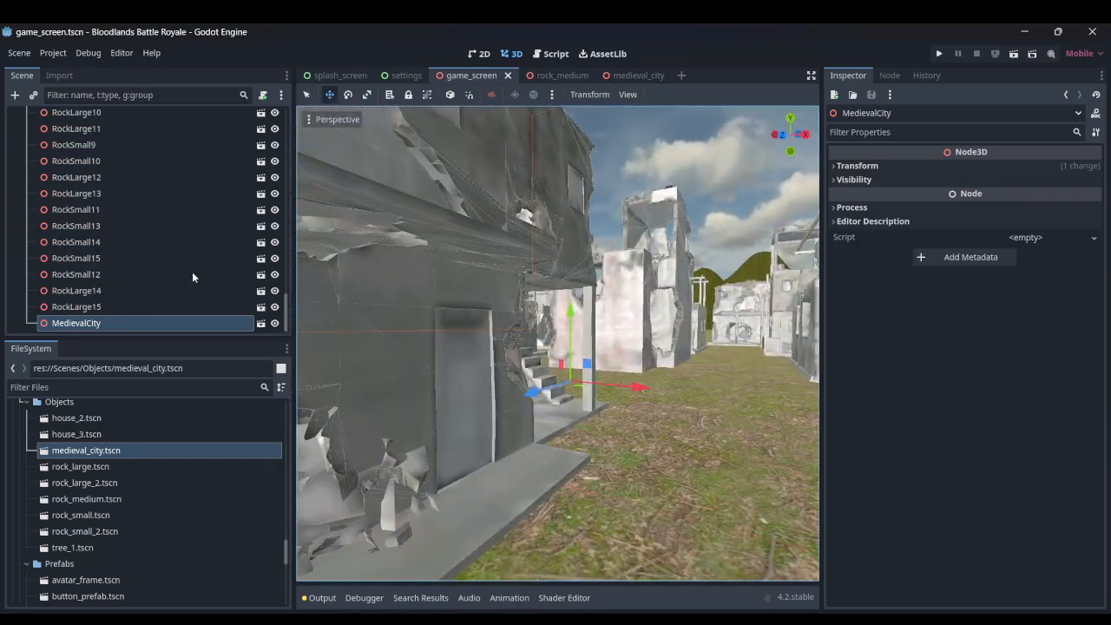
scroll(189, 277, "up", 8)
scroll(188, 277, "up", 15)
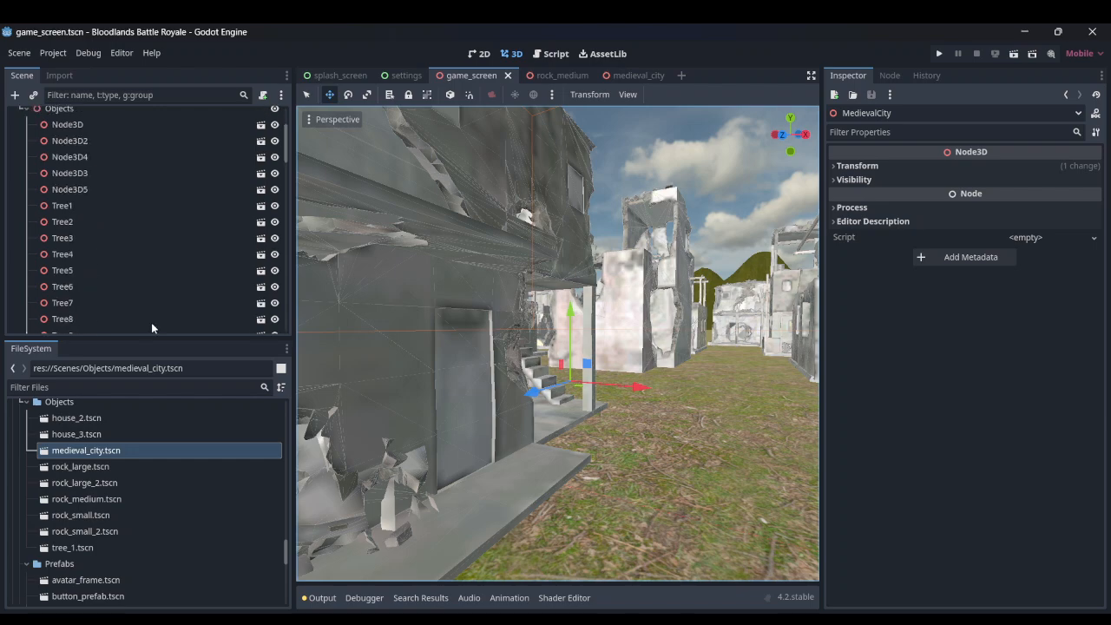
left_click(165, 165)
key("f")
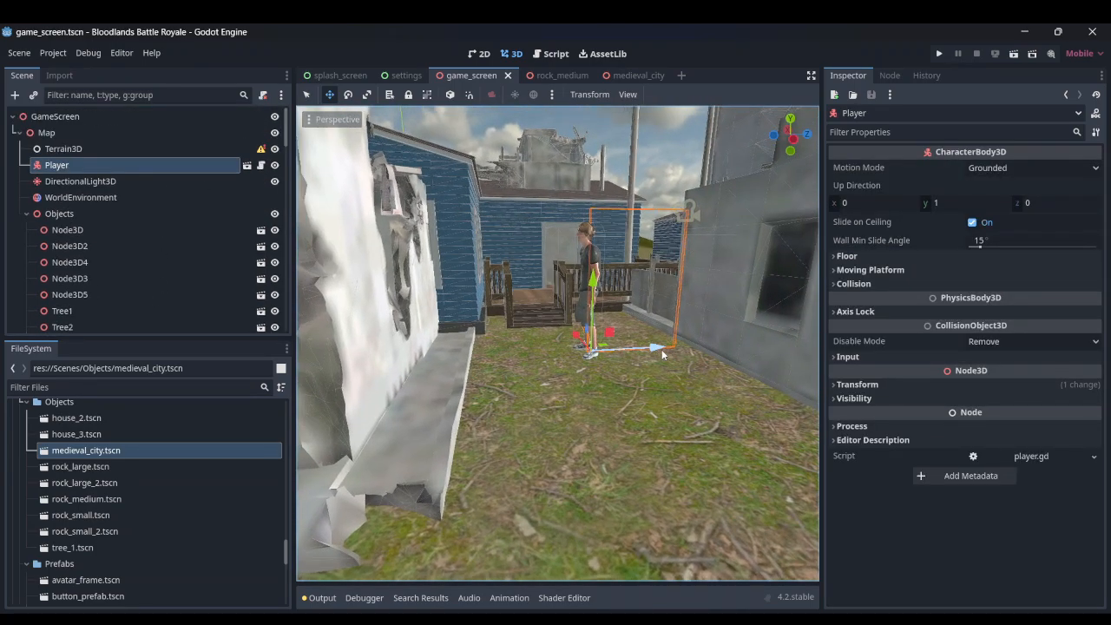
left_click_drag(661, 349, 497, 324)
key("w")
right_click_drag(496, 323, 368, 340)
key("w")
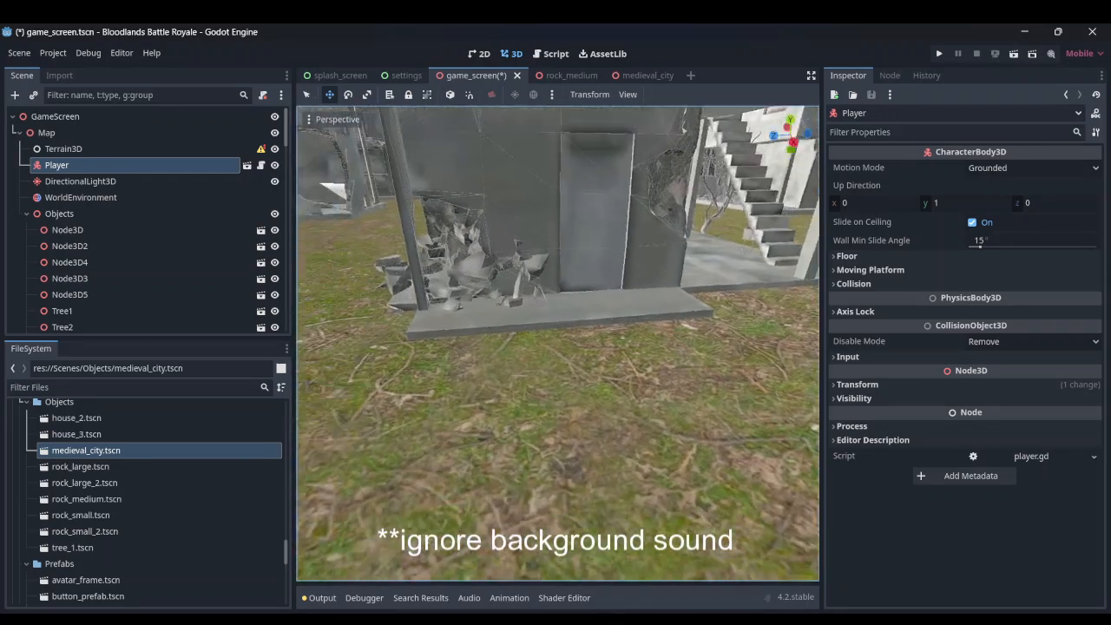
key("f")
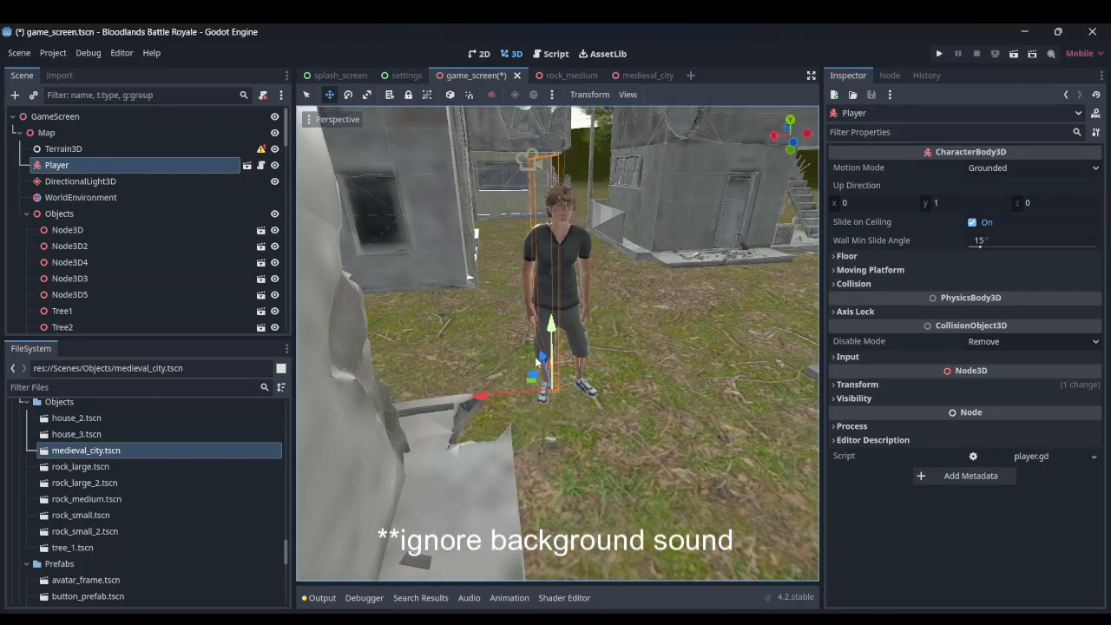
- Move the Player in front of the ruined building's grey door and lower it onto the entrance ledge
scroll(519, 375, "up", 8)
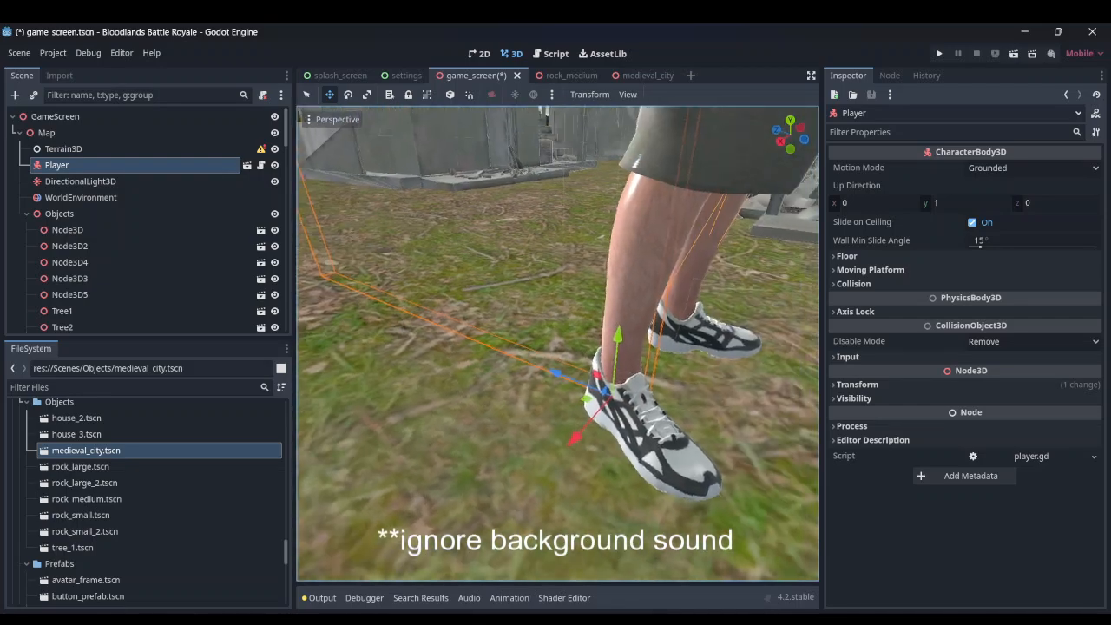
left_click_drag(508, 381, 702, 349)
key("s")
mouse_move(701, 349)
right_mouse_down()
mouse_move(740, 342)
mouse_move(701, 341)
mouse_move(702, 287)
mouse_move(702, 376)
mouse_move(714, 354)
right_mouse_up()
key("w")
key("w")
key("q")
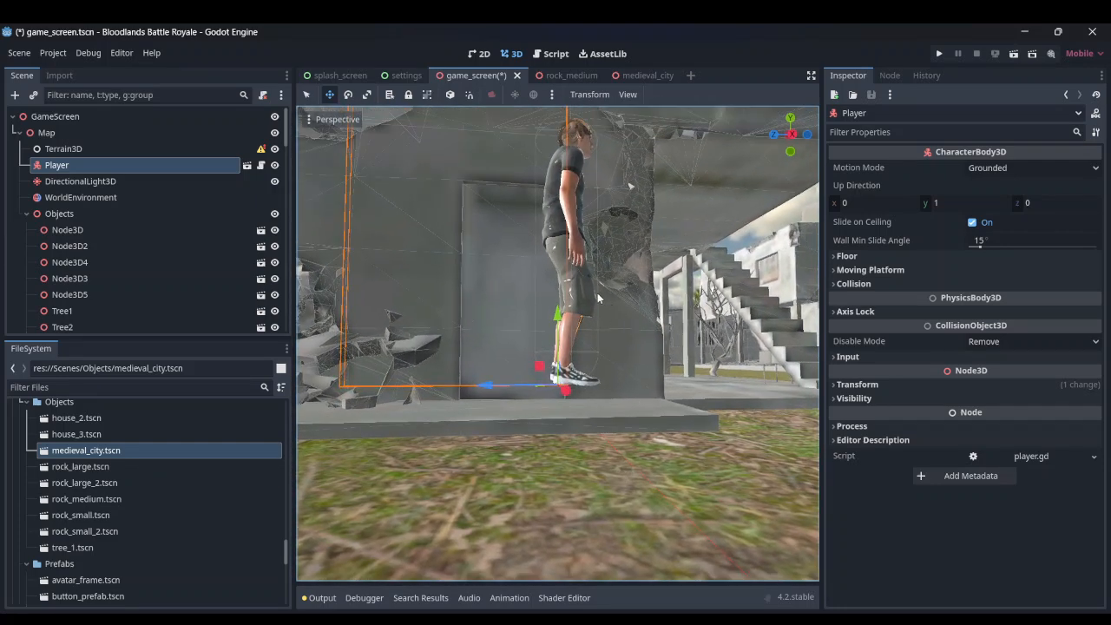
left_click_drag(563, 324, 563, 348)
right_click_drag(564, 349, 548, 377)
key("w")
key("e")
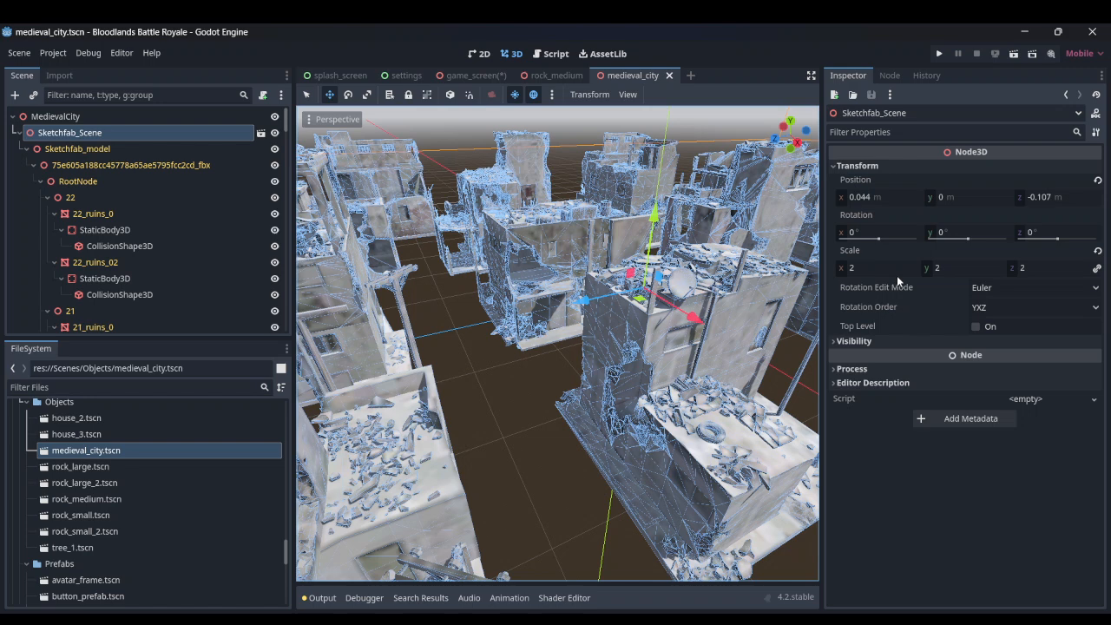
- Set the scale of Sketchfab_Scene in medieval_city to 2.3 on all axes and save the scene
left_click(894, 272)
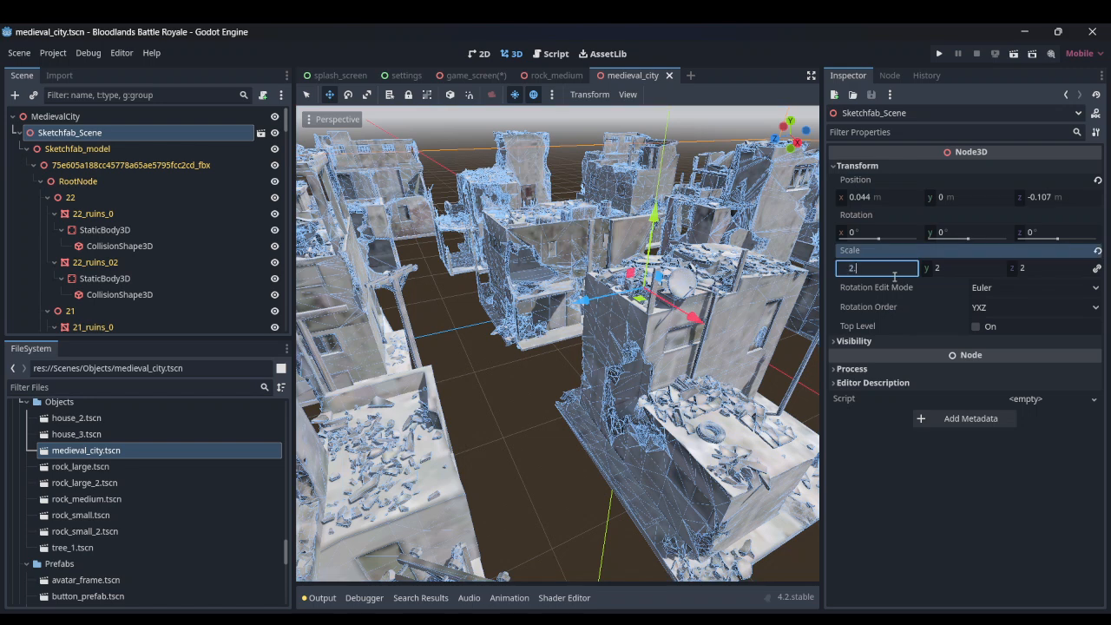
key("Return")
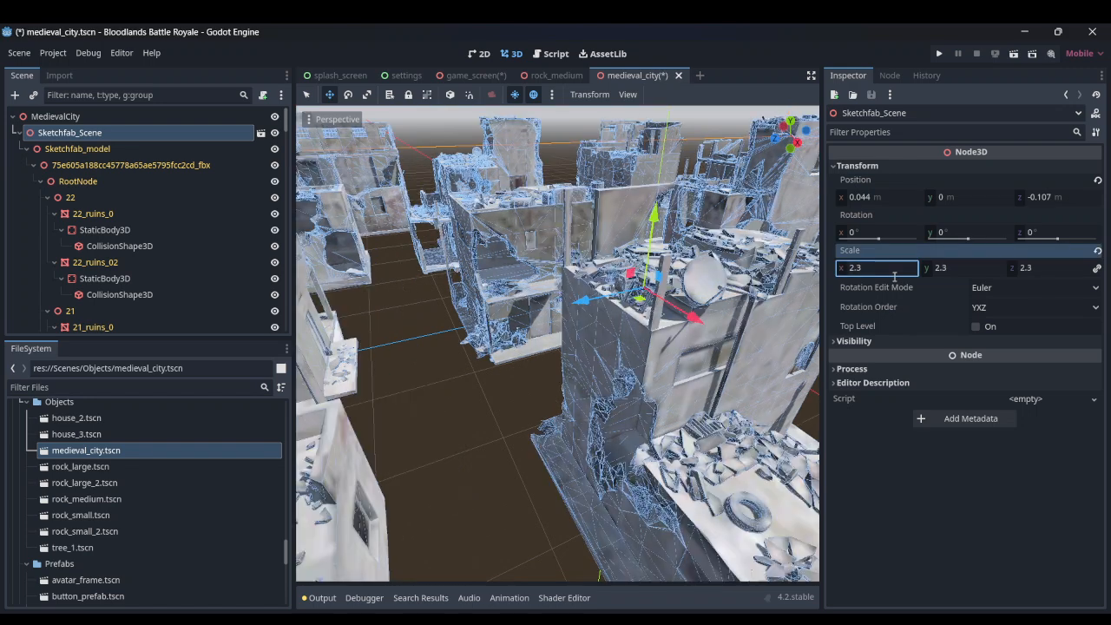
key("ctrl+s")
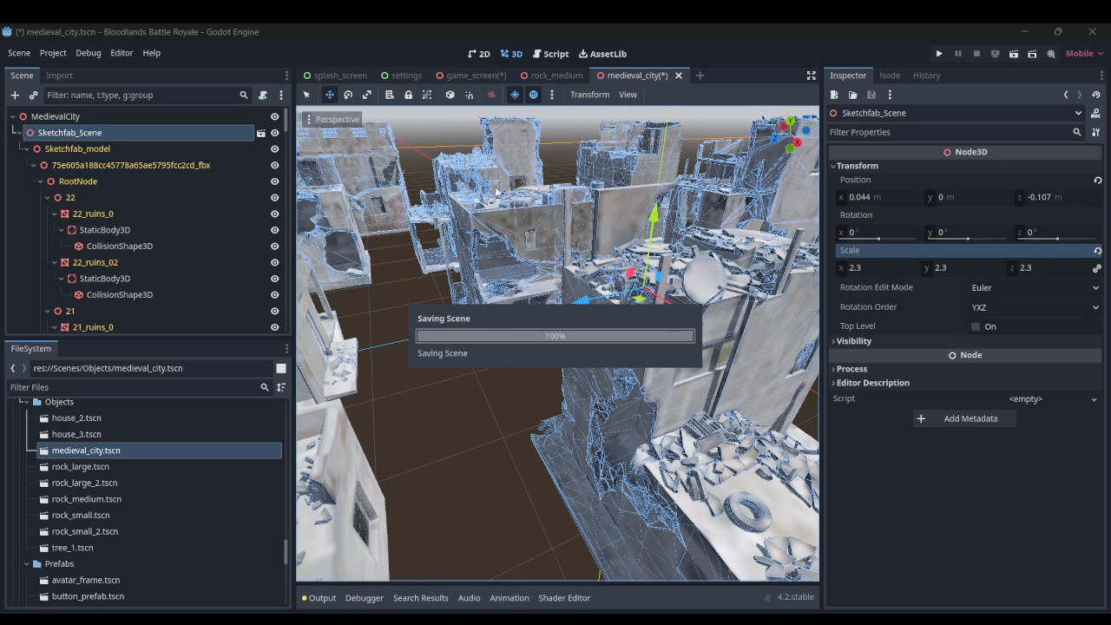
- Reposition the Player along the enlarged ruin's entrance ledge and shift it outward from the doorway wall in game_screen
left_click_drag(412, 425, 357, 430)
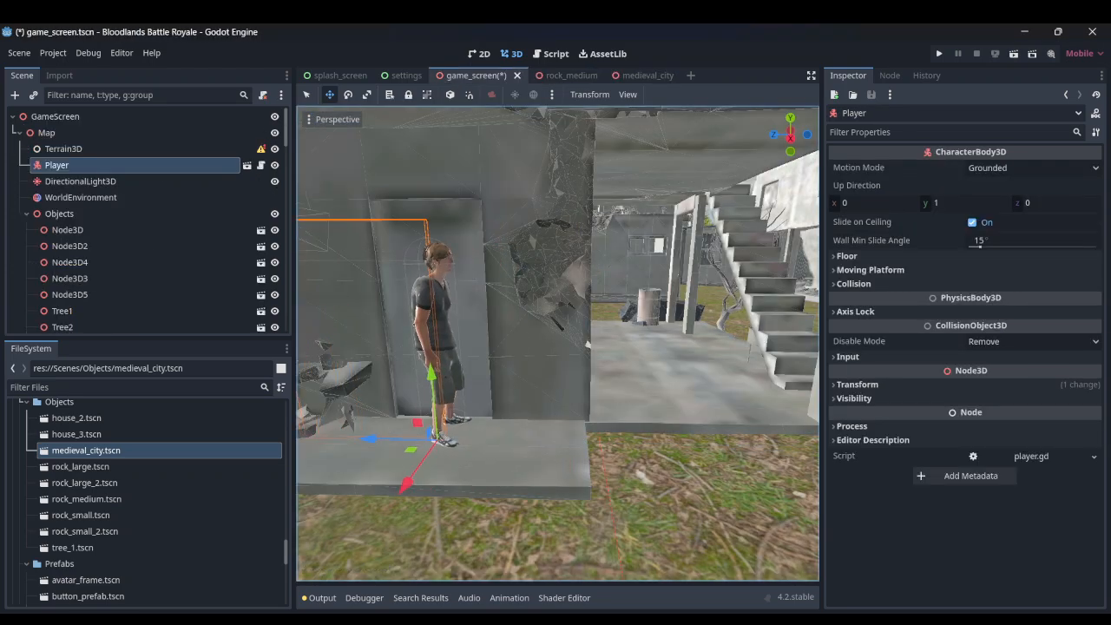
right_click_drag(358, 431, 450, 413)
left_click_drag(466, 423, 451, 414)
key("s")
right_click_drag(452, 418, 581, 393)
left_click_drag(376, 380, 359, 389)
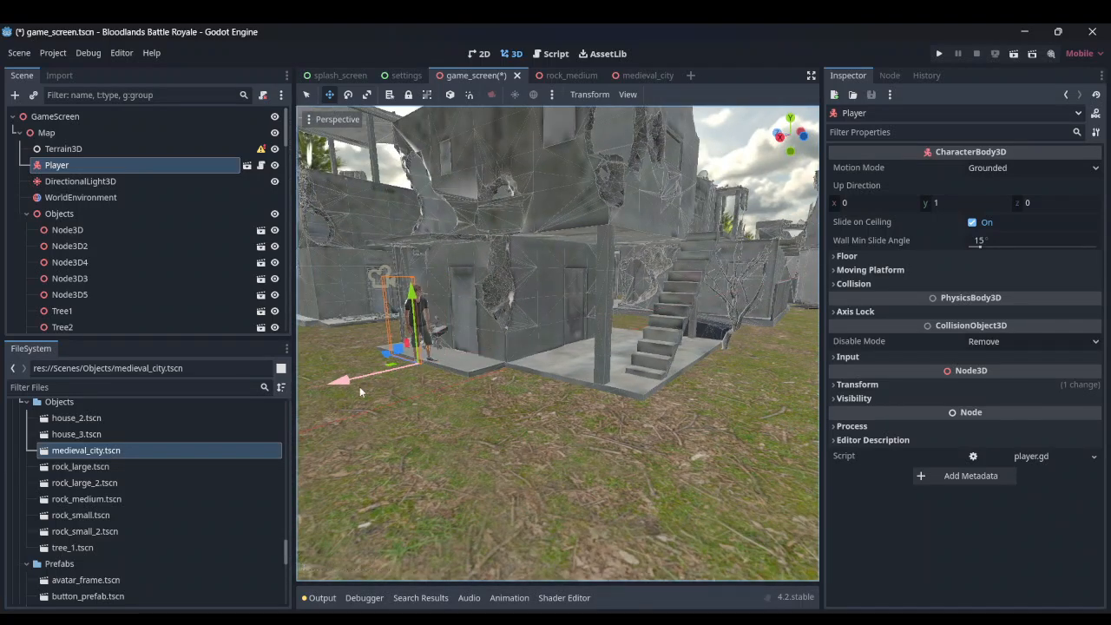
right_click_drag(382, 434, 486, 401)
left_click_drag(507, 381, 446, 388)
- Select MedievalCity under Objects and move it across the ground, clear of the blue wooden houses
right_click_drag(446, 388, 269, 478)
key("e")
key("w")
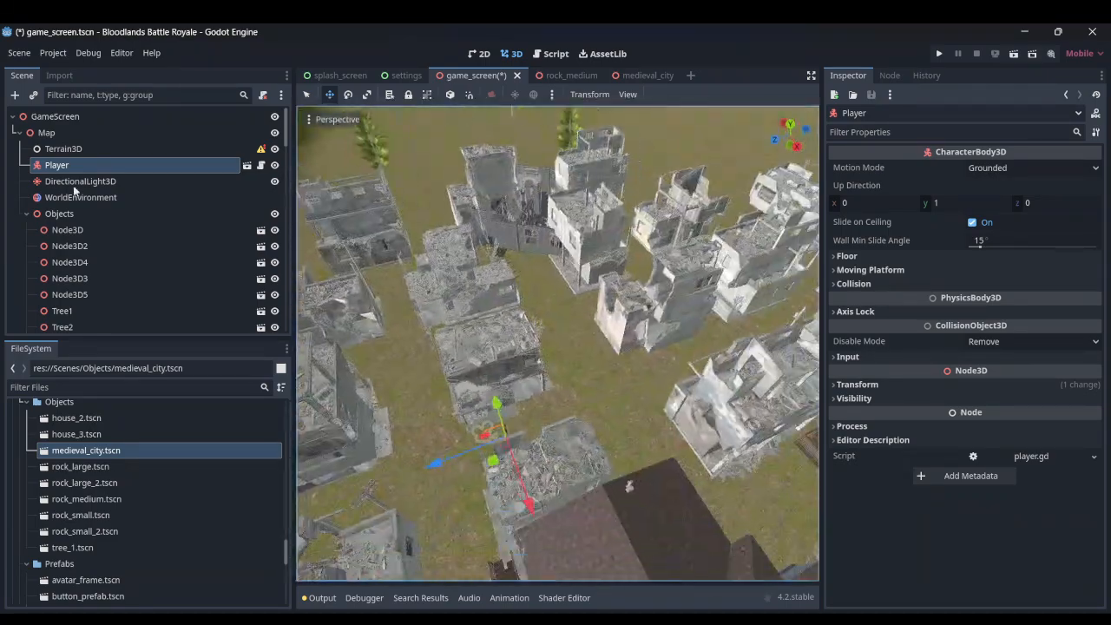
left_click(76, 185)
scroll(140, 271, "down", 15)
left_click(87, 323)
left_click_drag(538, 277, 730, 182)
- Survey the map to check the MedievalCity placement relative to the Player, the blue houses and the surrounding trees
scroll(557, 344, "up", 3)
mouse_move(556, 348)
right_mouse_down()
mouse_move(607, 269)
mouse_move(560, 390)
mouse_move(655, 399)
mouse_move(565, 395)
mouse_move(556, 439)
mouse_move(746, 447)
mouse_move(655, 434)
mouse_move(666, 415)
mouse_move(638, 356)
mouse_move(606, 460)
mouse_move(627, 462)
mouse_move(577, 417)
mouse_move(594, 418)
mouse_move(592, 389)
mouse_move(552, 357)
right_mouse_up()
key("s")
key("w")
key("s")
key("w")
key("w")
key("w")
key("w")
key("d")
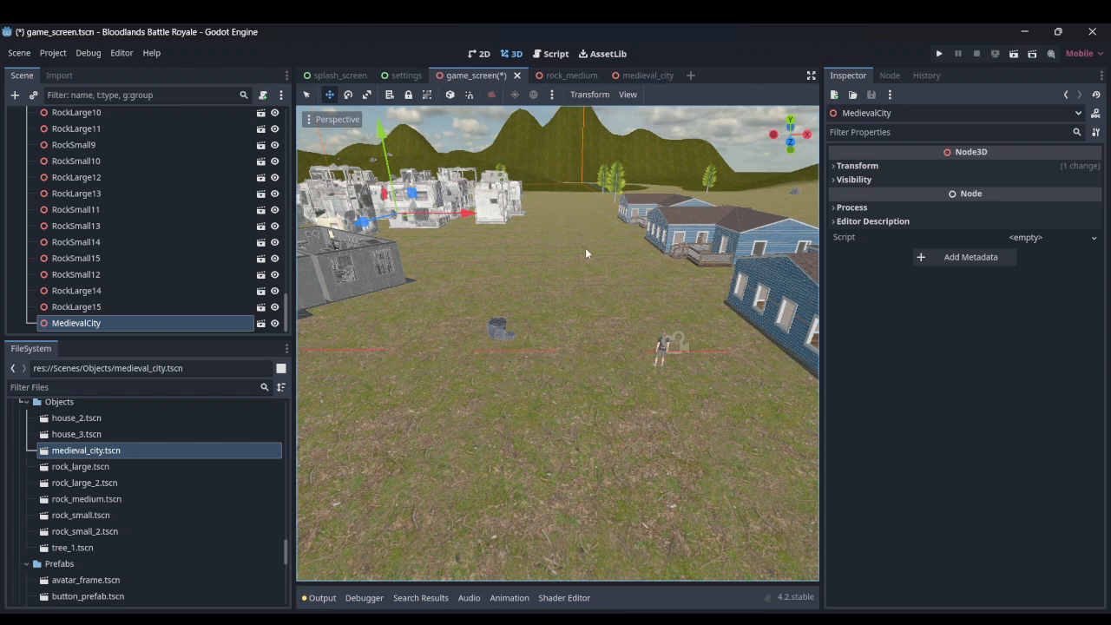
key("w")
mouse_move(586, 250)
right_mouse_down()
mouse_move(579, 233)
mouse_move(591, 269)
mouse_move(664, 282)
mouse_move(819, 261)
mouse_move(585, 258)
right_mouse_up()
key("w")
key("w")
key("a")
key("s")
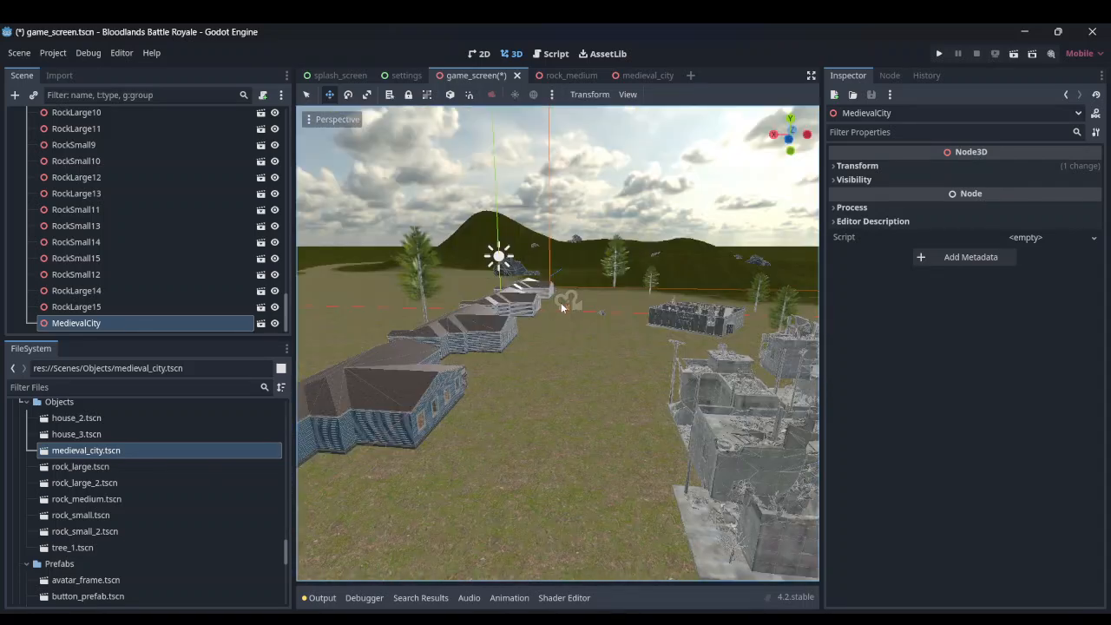
- Close the medieval_city scene and open a new empty scene
right_click_drag(514, 528, 460, 517)
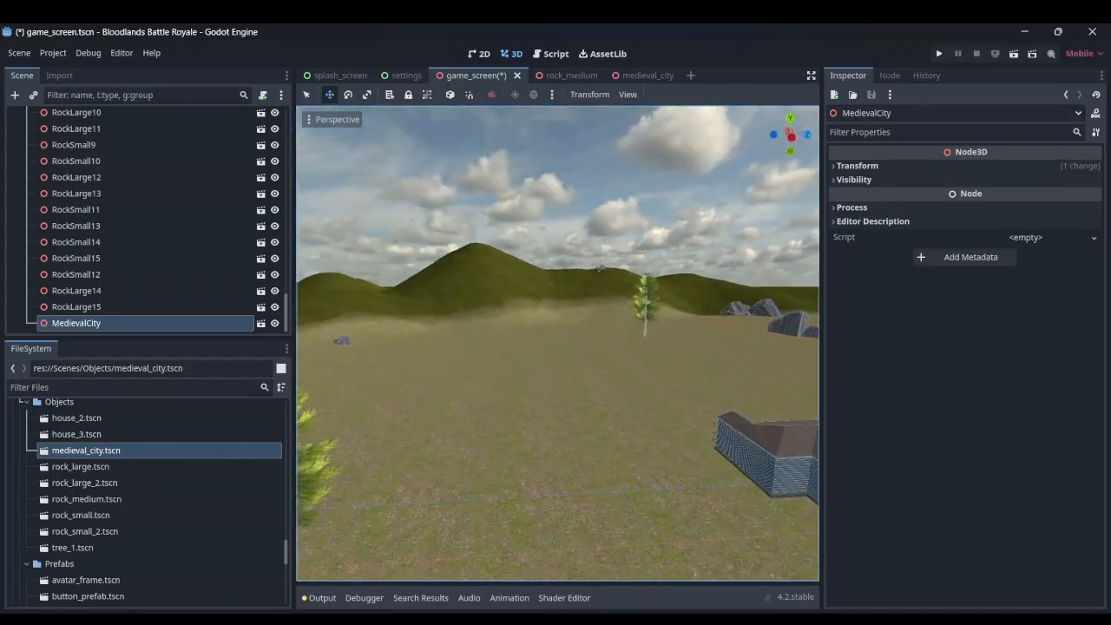
key("s")
right_click_drag(557, 343, 437, 408)
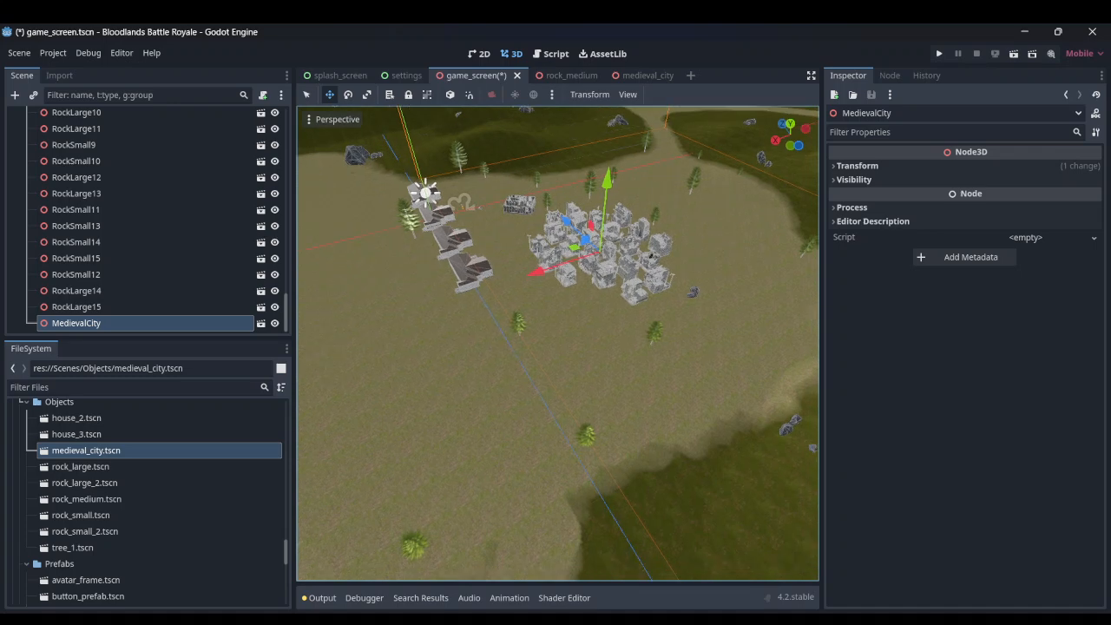
key("w")
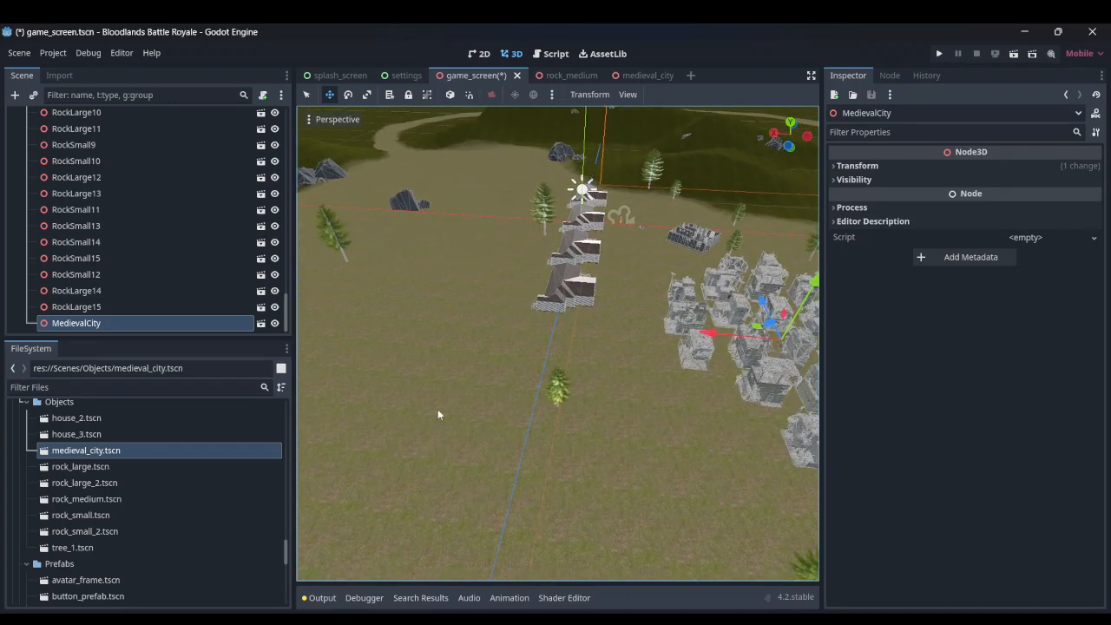
left_click(653, 76)
left_click(651, 75)
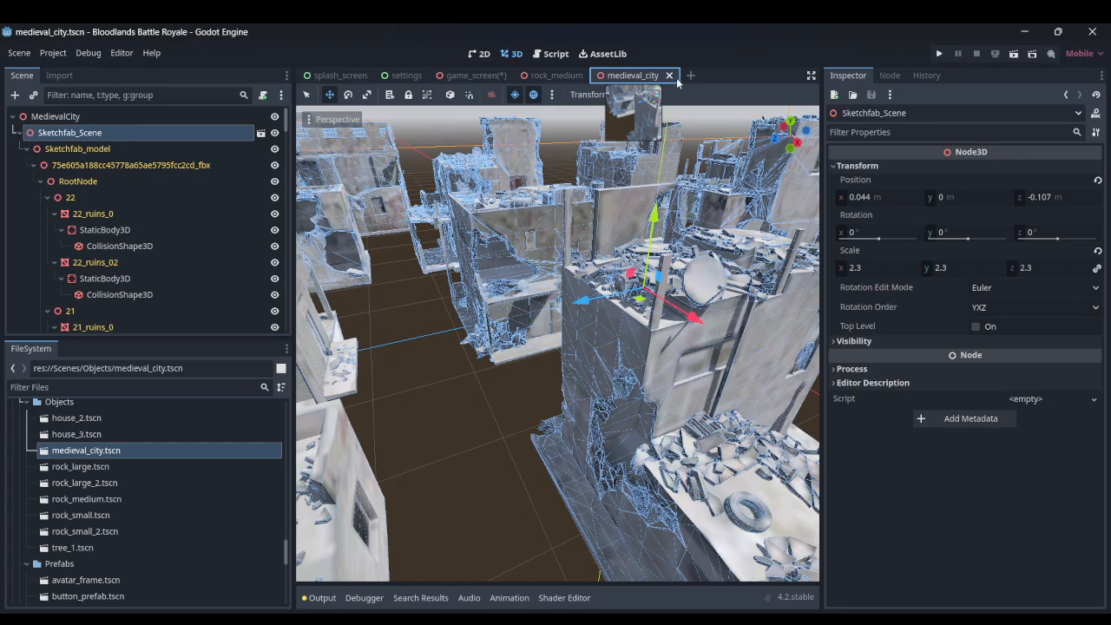
left_click(669, 76)
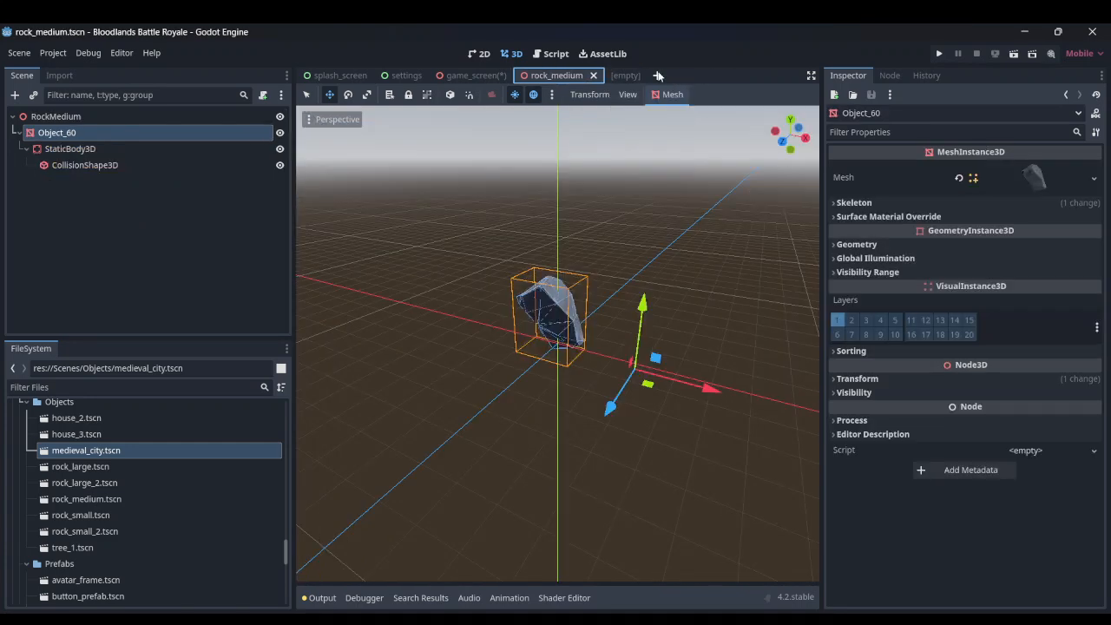
left_click(628, 76)
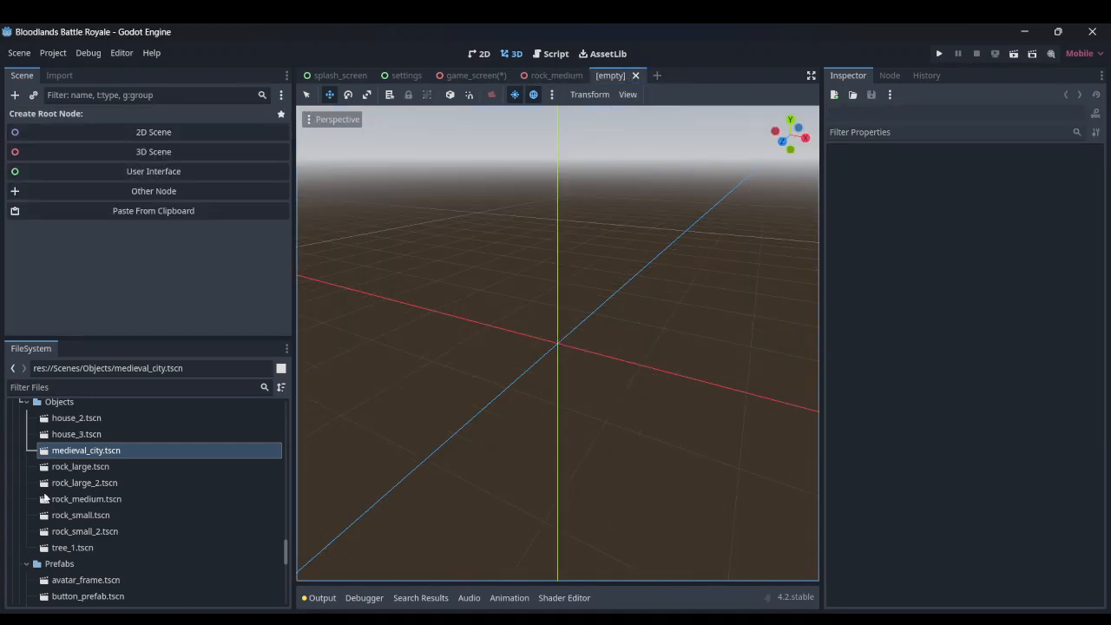
- Add textured_building_with_interior.glb from Assets/Models/Building to the empty scene
scroll(81, 506, "down", 15)
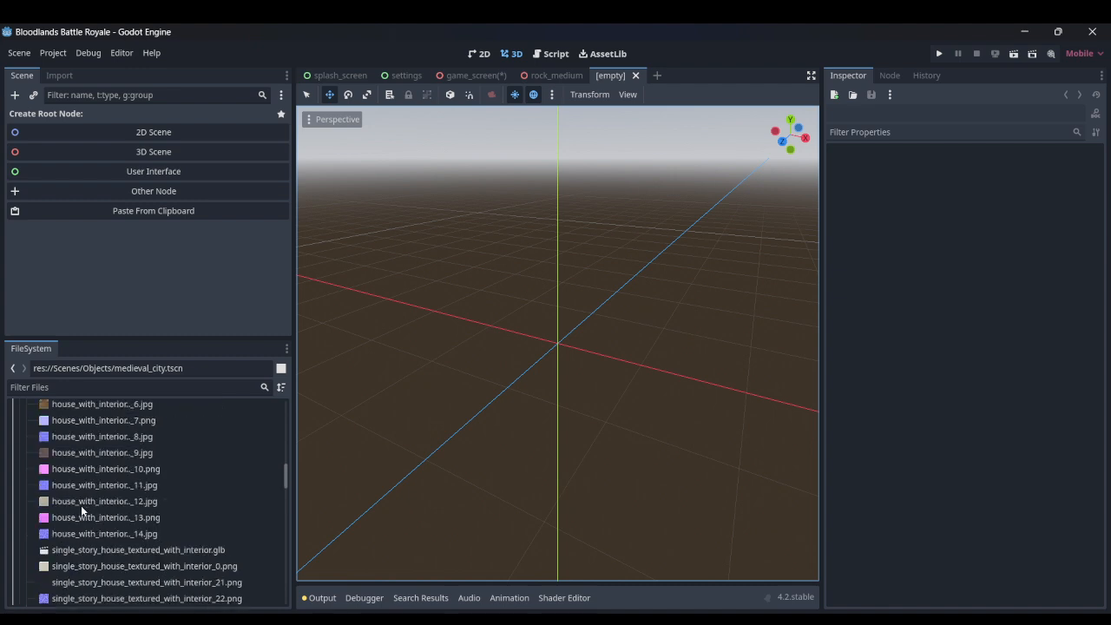
scroll(81, 505, "up", 12)
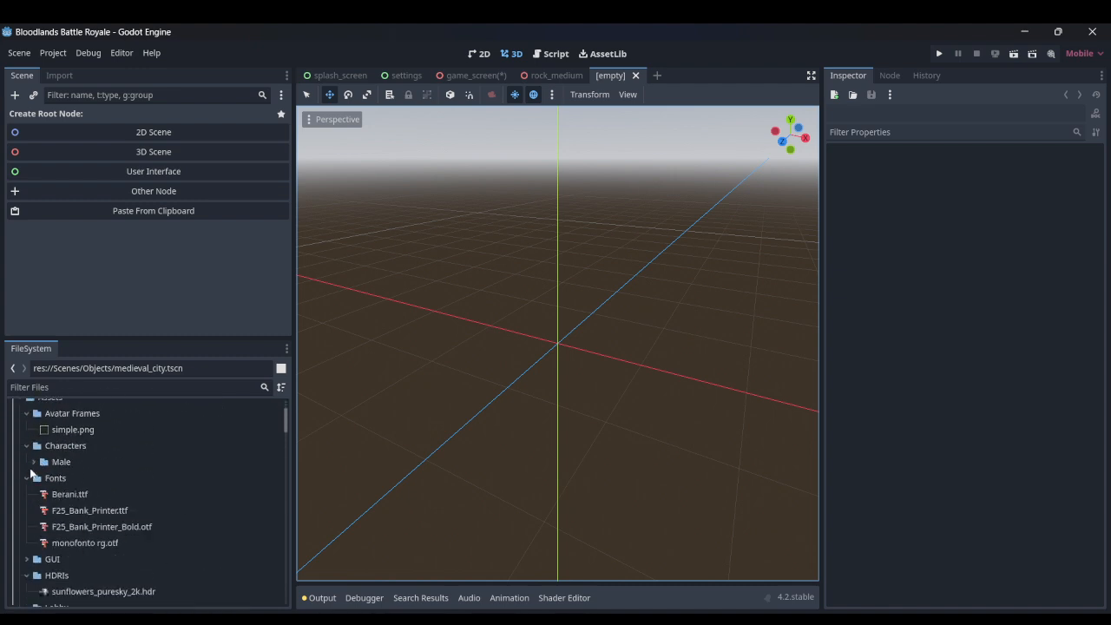
scroll(45, 509, "down", 5)
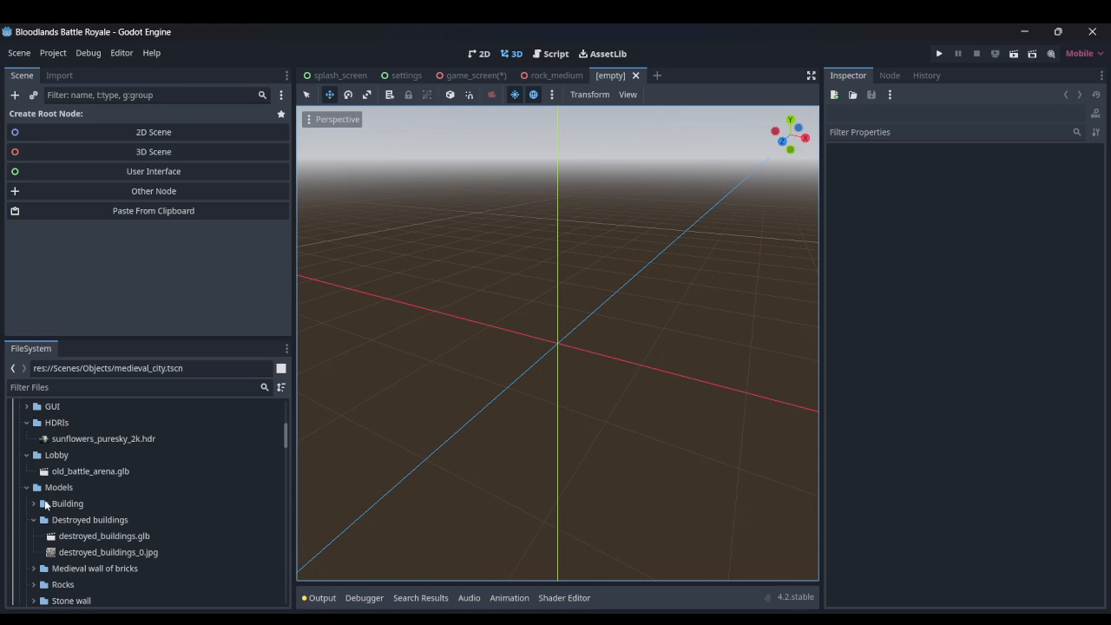
left_click(34, 503)
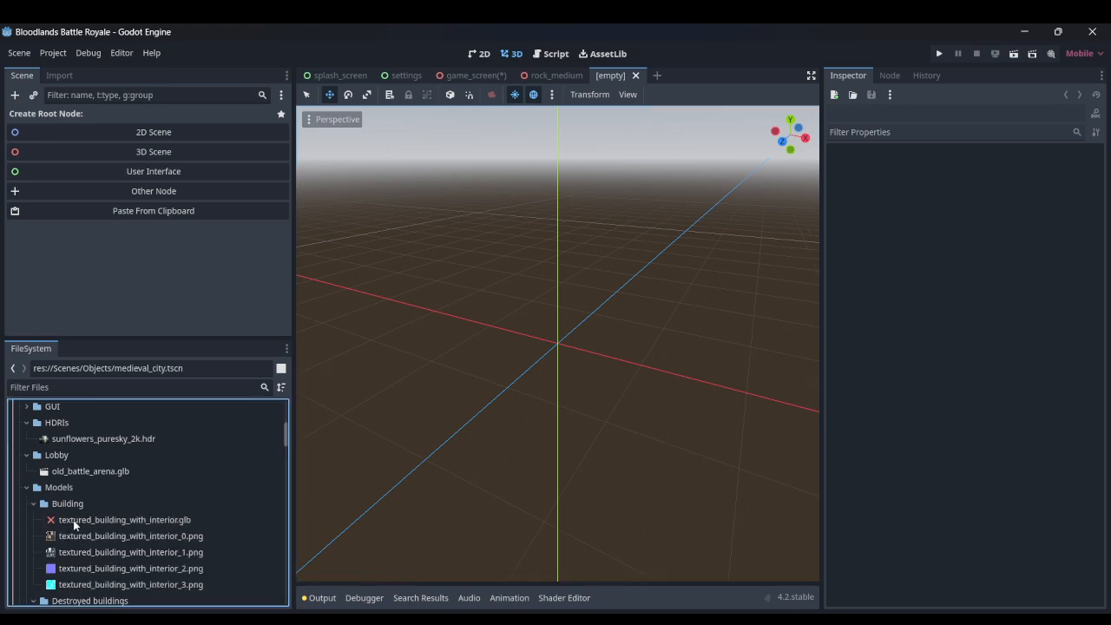
left_click_drag(84, 521, 564, 354)
- Examine the brick building model from inside and outside until the whole building can be viewed
scroll(510, 365, "down", 15)
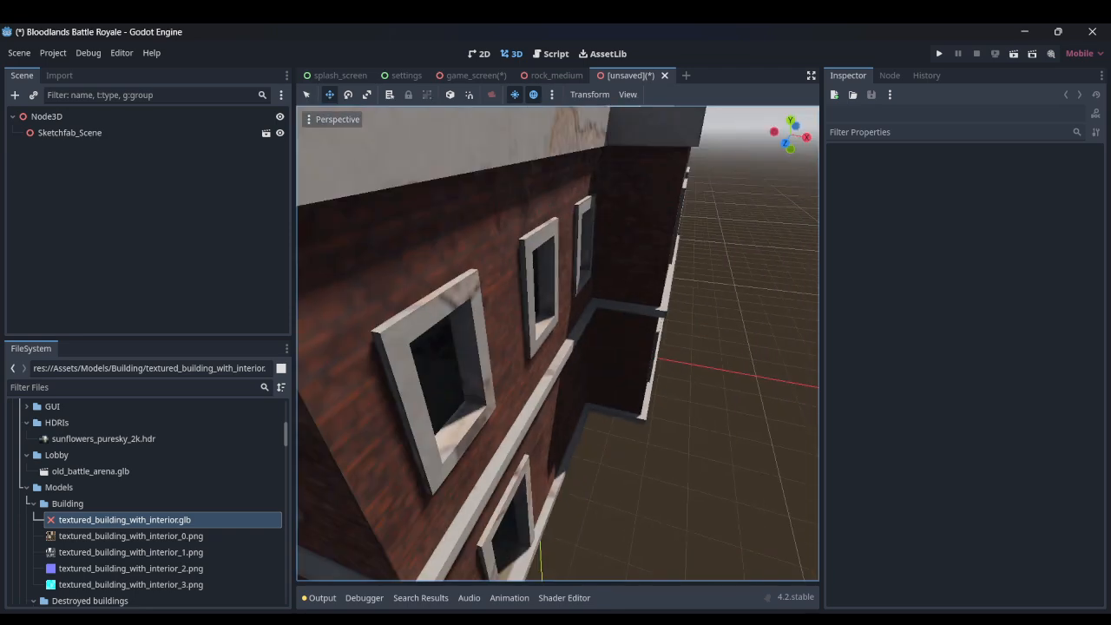
middle_click_drag(509, 366, 569, 375)
scroll(569, 375, "up", 10)
scroll(613, 238, "up", 5)
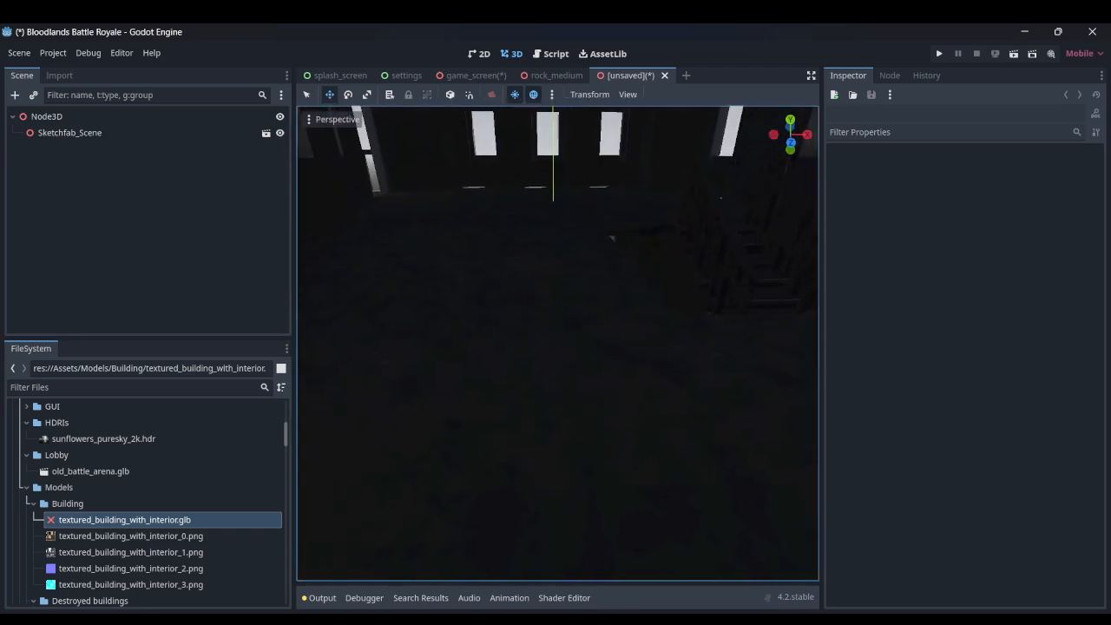
scroll(558, 303, "down", 8)
middle_click_drag(613, 238, 647, 251)
scroll(608, 328, "up", 5)
middle_click_drag(521, 321, 641, 301)
scroll(635, 335, "up", 8)
key("s")
right_click_drag(558, 344, 668, 346)
key("a")
- Make the children of Sketchfab_Scene editable and generate a static body with a collision shape for building_001_Material_0
right_click(153, 137)
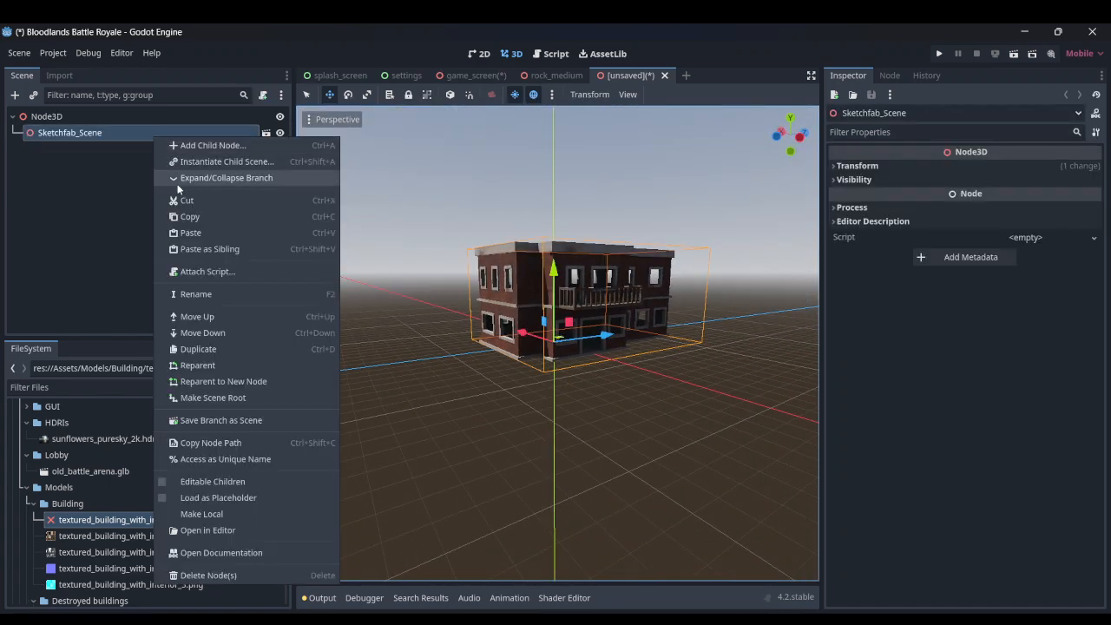
left_click(212, 480)
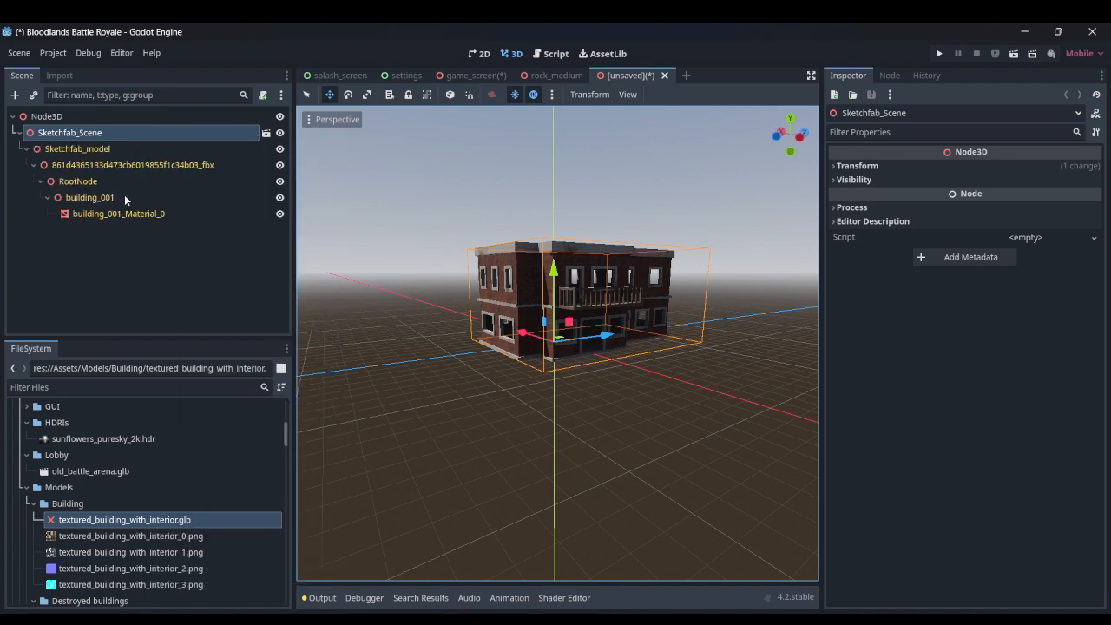
left_click(124, 214)
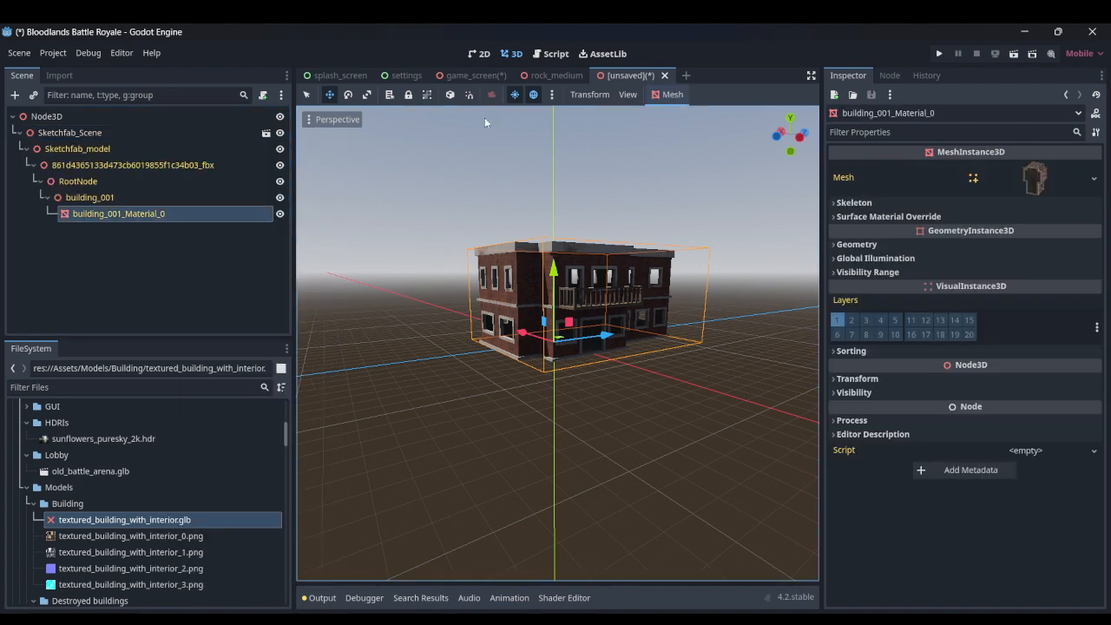
left_click(669, 94)
left_click(678, 112)
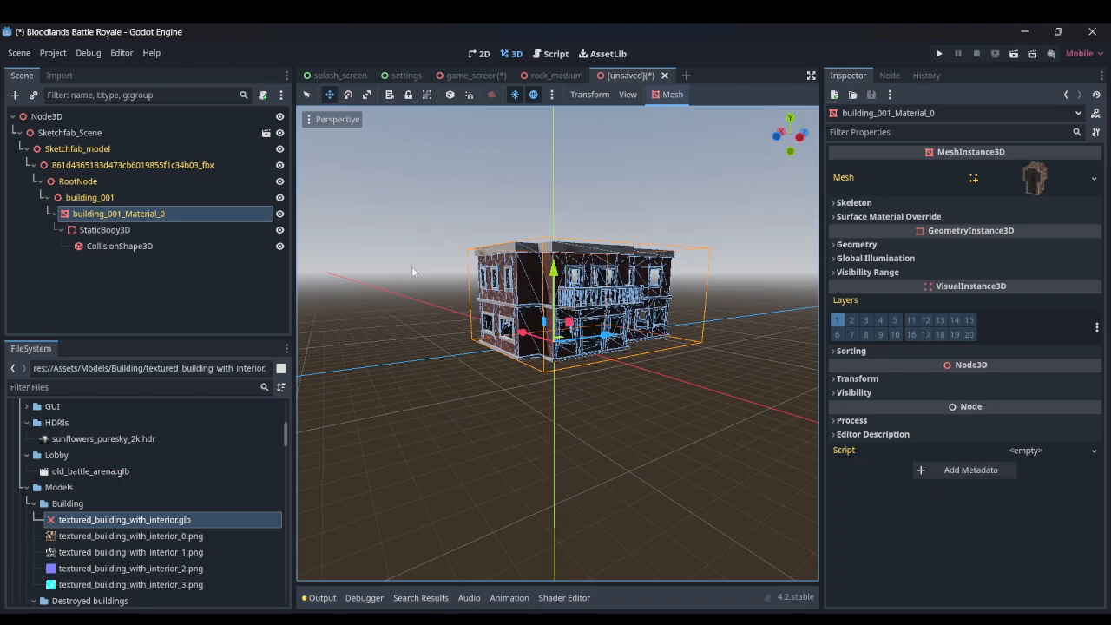
- Rename the root node to TwoStoreyBuiilding, save the scene as two_storey_buiilding.tscn in res://Scenes/Objects, and close it
key("ctrl+s")
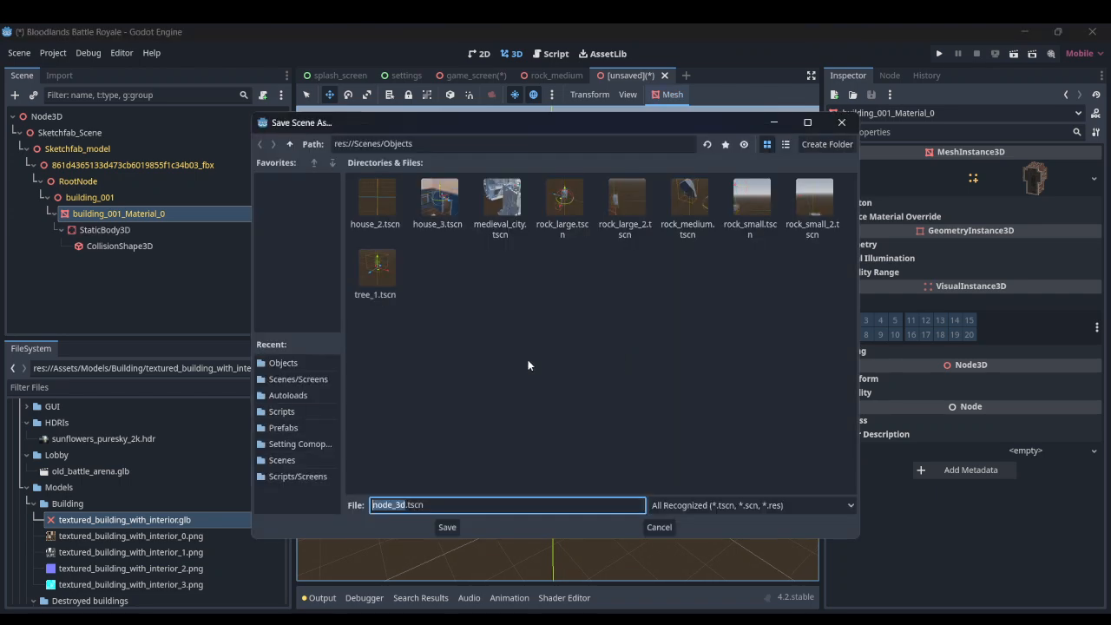
left_click(643, 524)
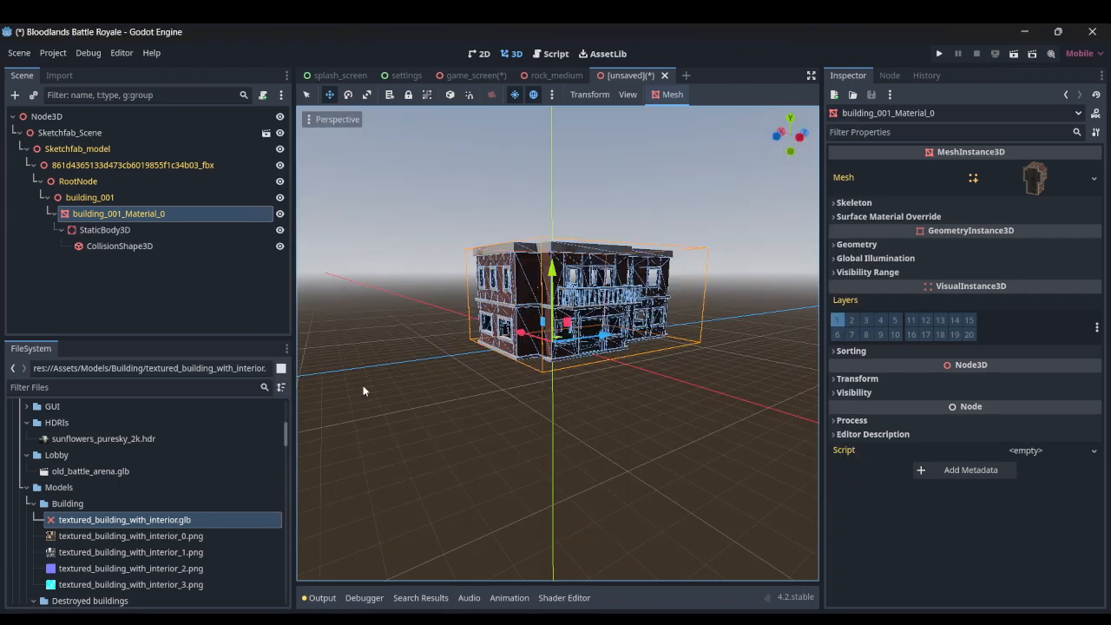
double_click(84, 115)
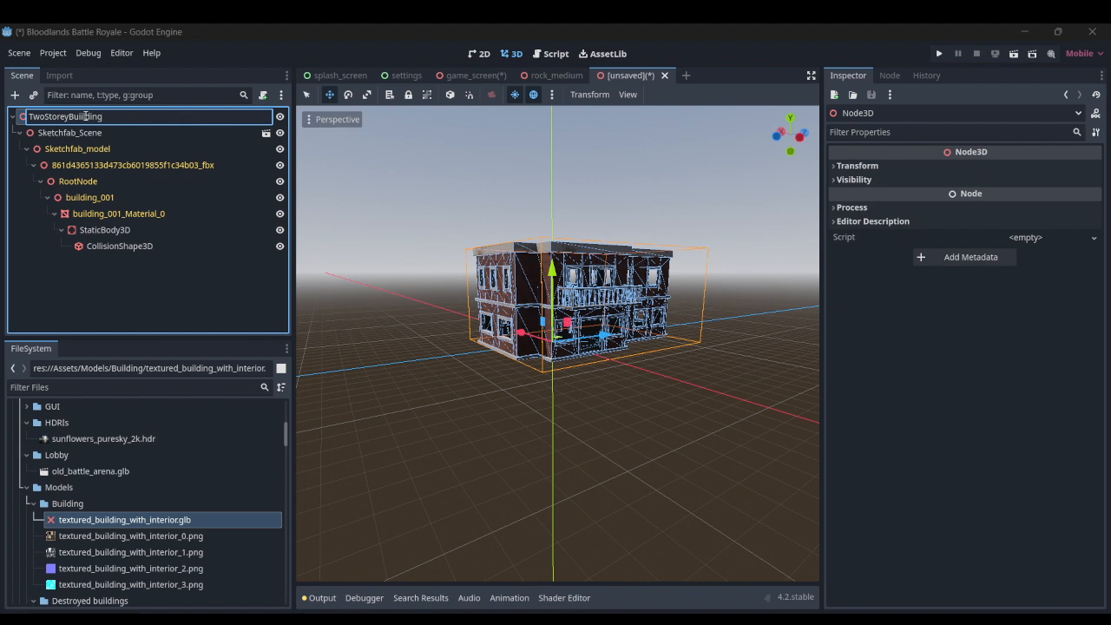
key("Return")
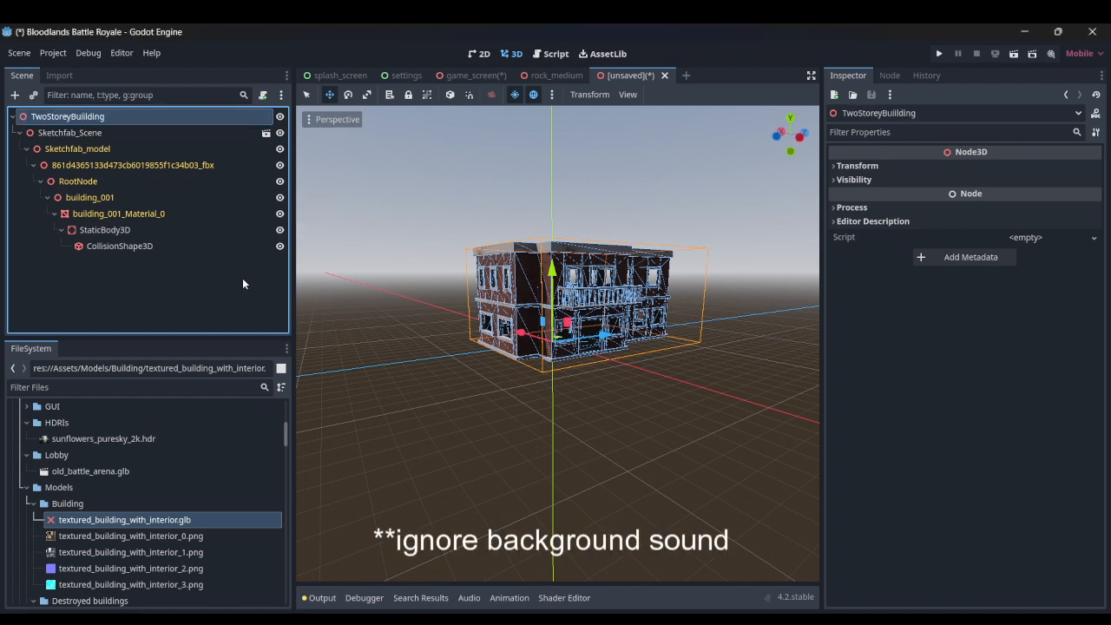
key("ctrl+s")
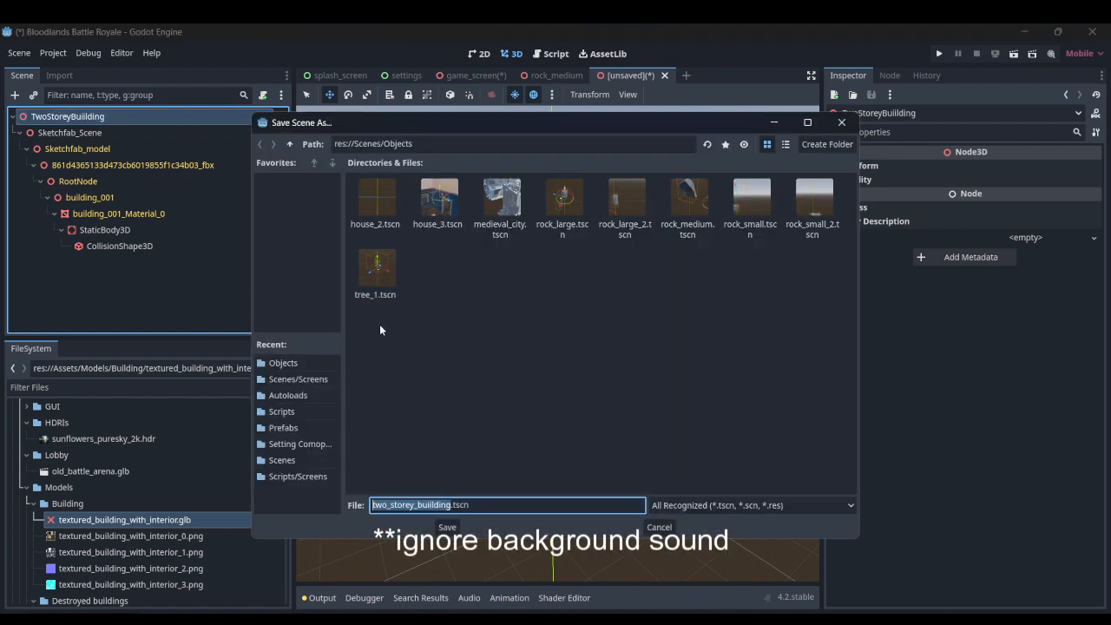
left_click(448, 526)
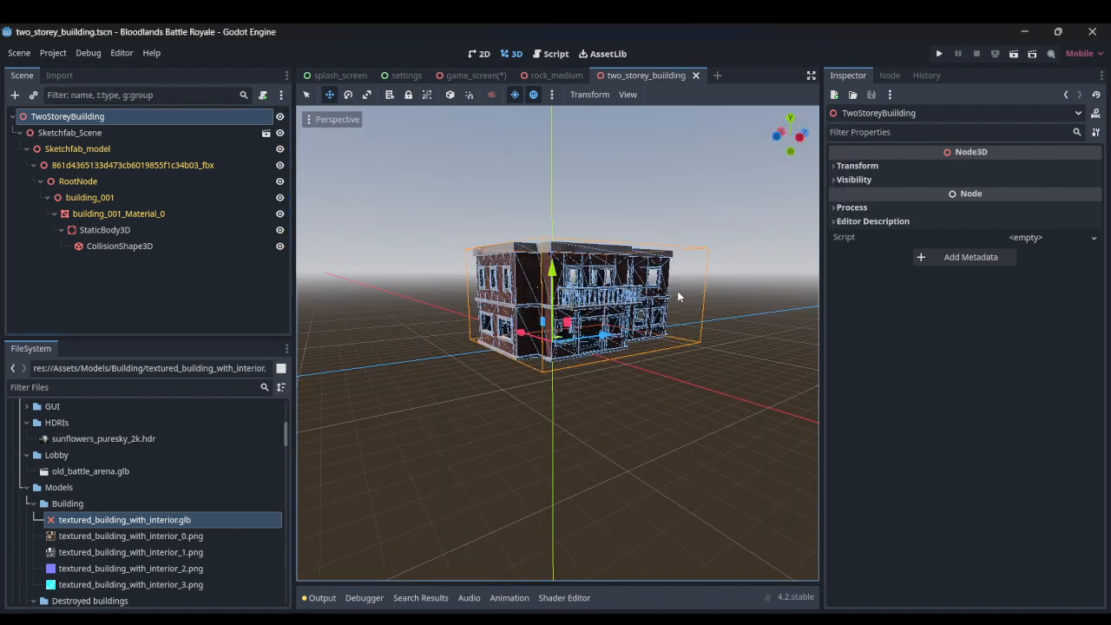
left_click(696, 76)
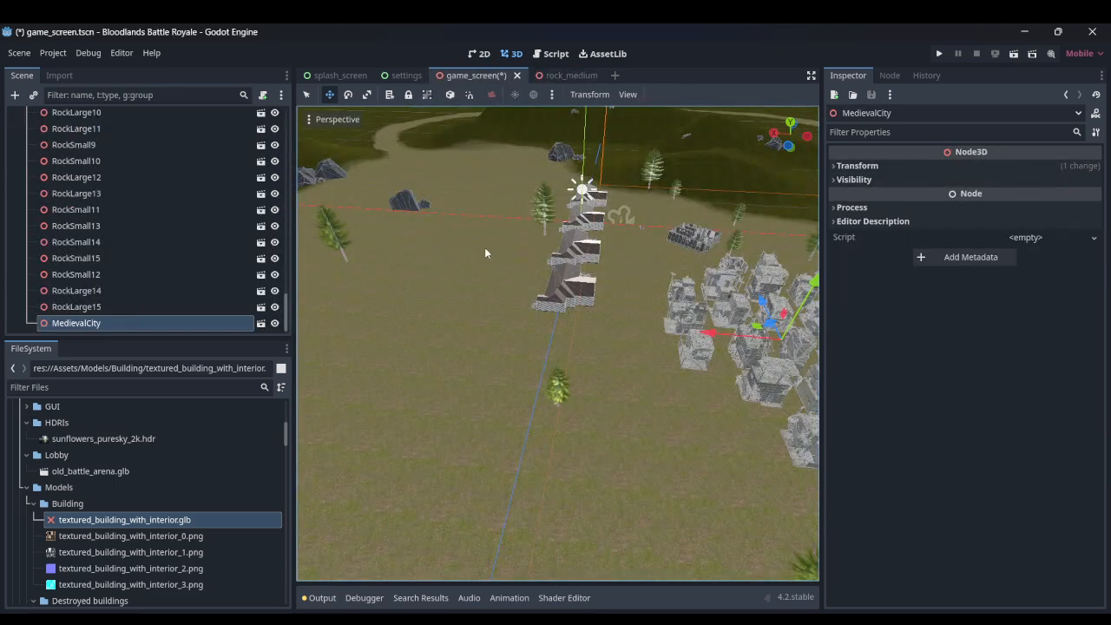
- Instantiate two_storey_buiilding.tscn as a child of Objects in game_screen
right_click_drag(579, 296, 451, 306)
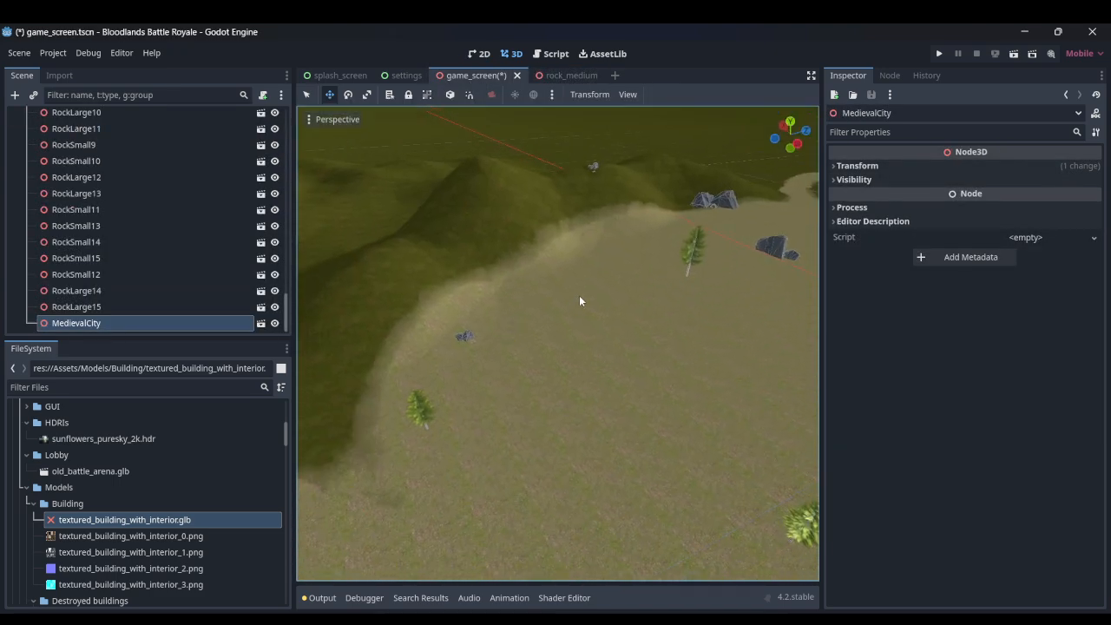
scroll(157, 261, "up", 10)
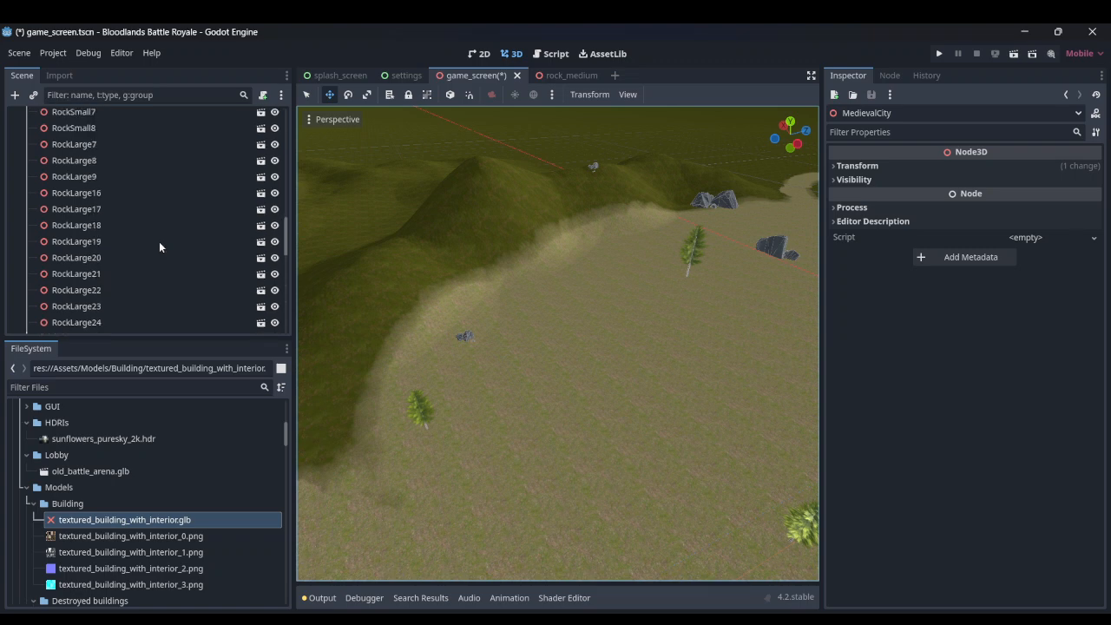
scroll(87, 261, "up", 5)
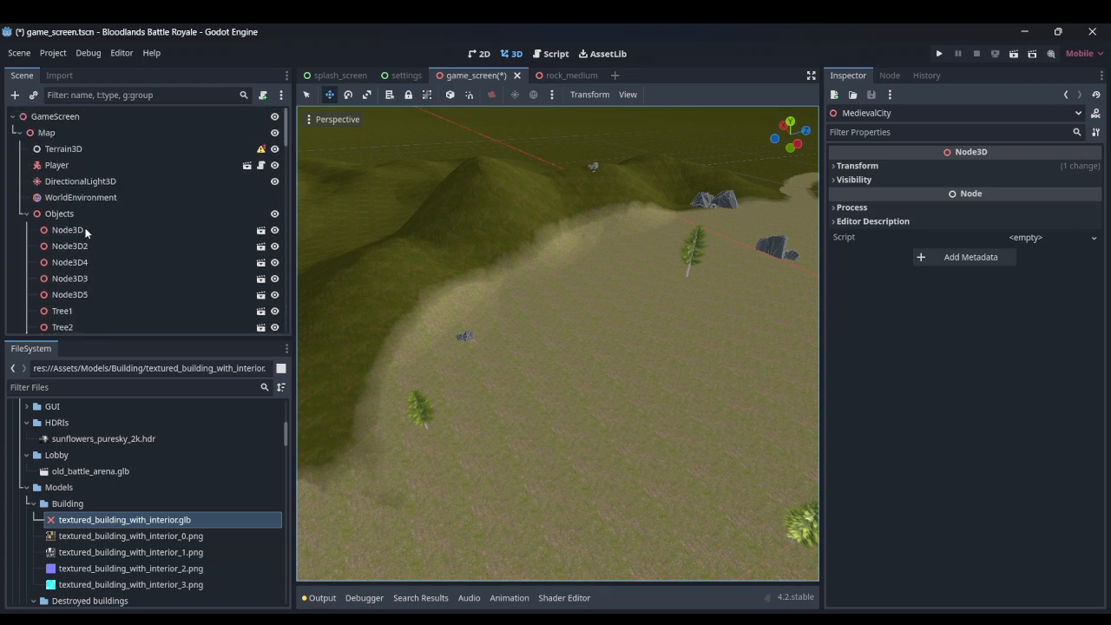
left_click(85, 216)
type("buil")
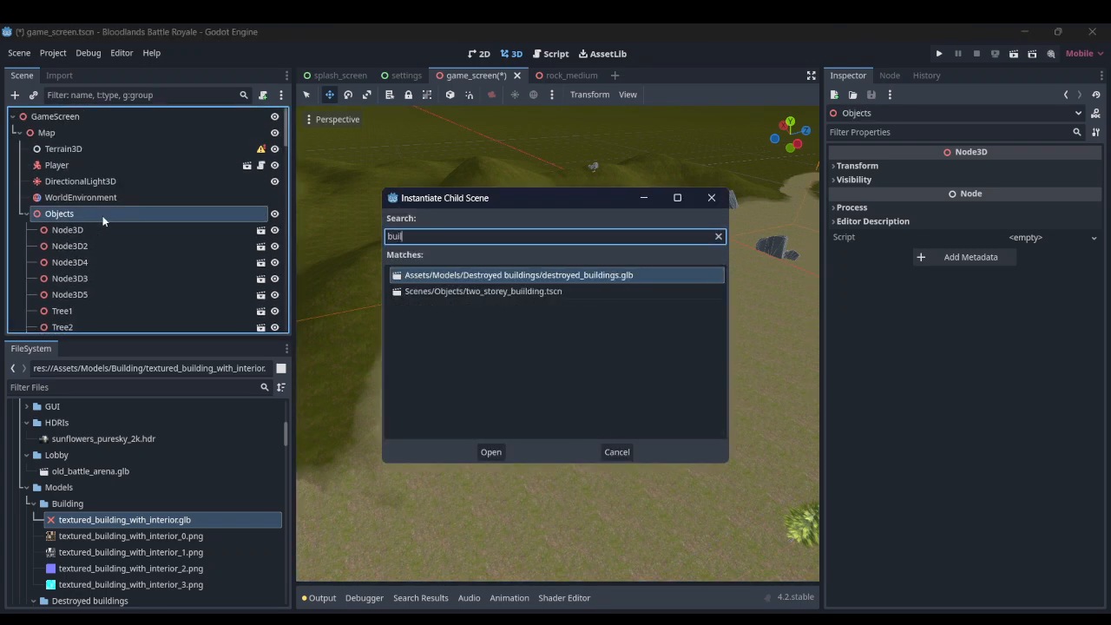
key("Down")
key("Return")
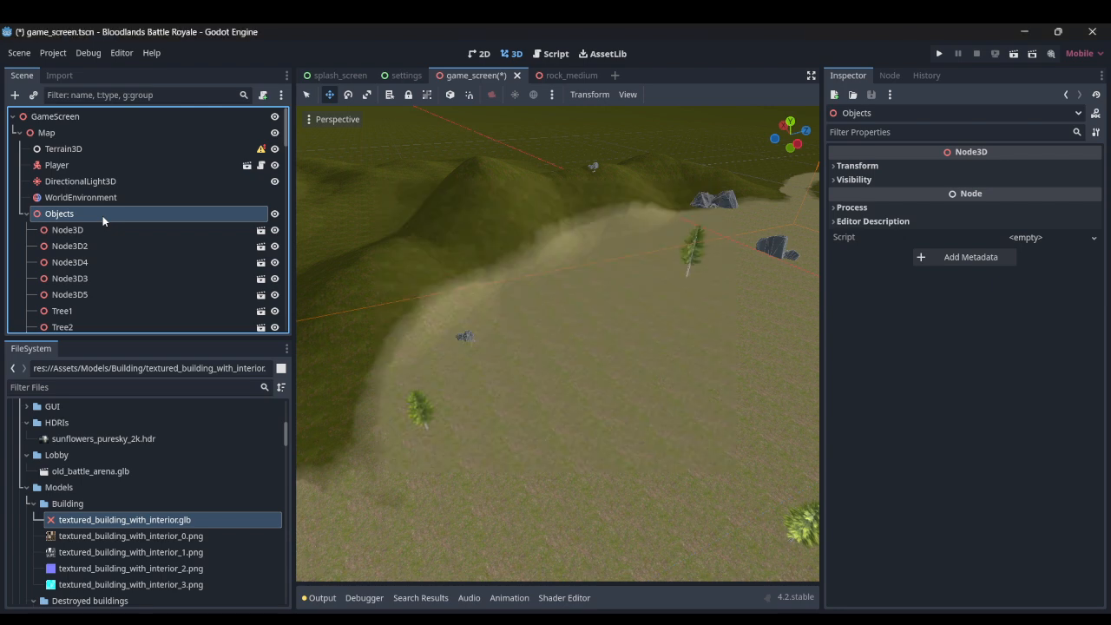
- Move TwoStoreyBuiilding across the ground to the open area away from the row of houses and MedievalCity
scroll(413, 327, "up", 2)
key("f")
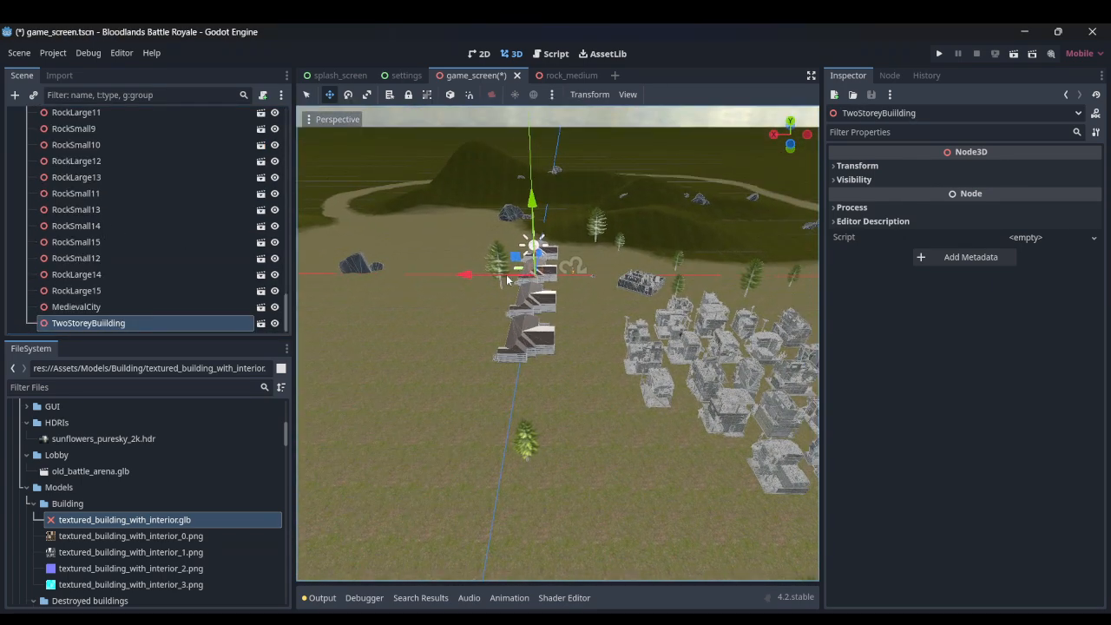
left_click_drag(509, 276, 263, 384)
right_click_drag(391, 347, 309, 354)
key("w")
- Set the scale of Sketchfab_Scene in two_storey_buiilding.tscn to 2 on all axes and save the scene
scroll(105, 538, "down", 5)
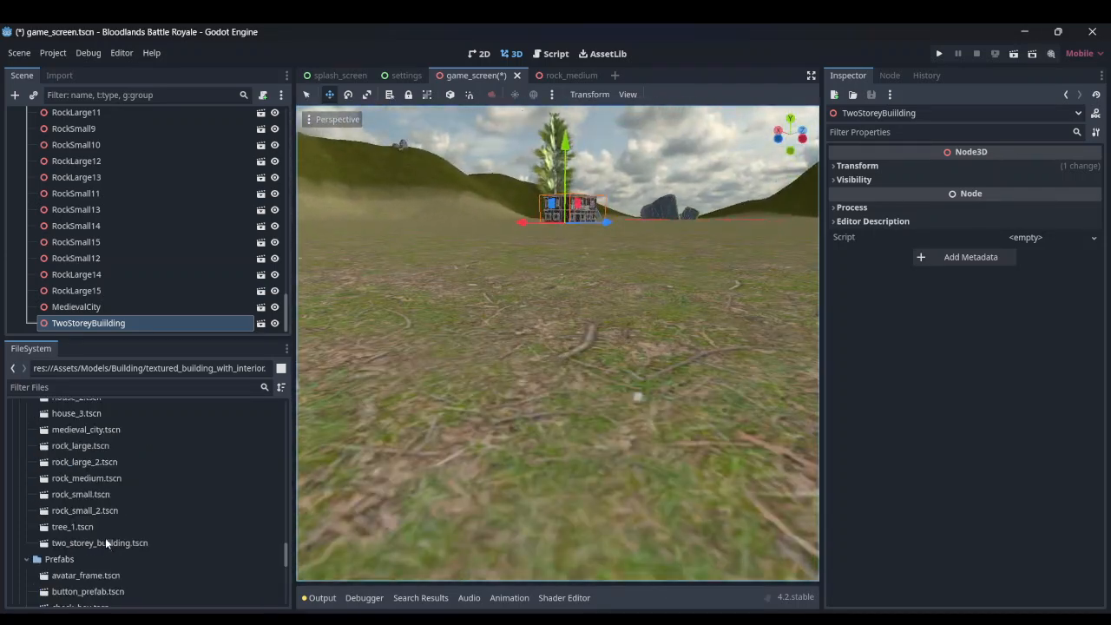
double_click(105, 543)
left_click(133, 136)
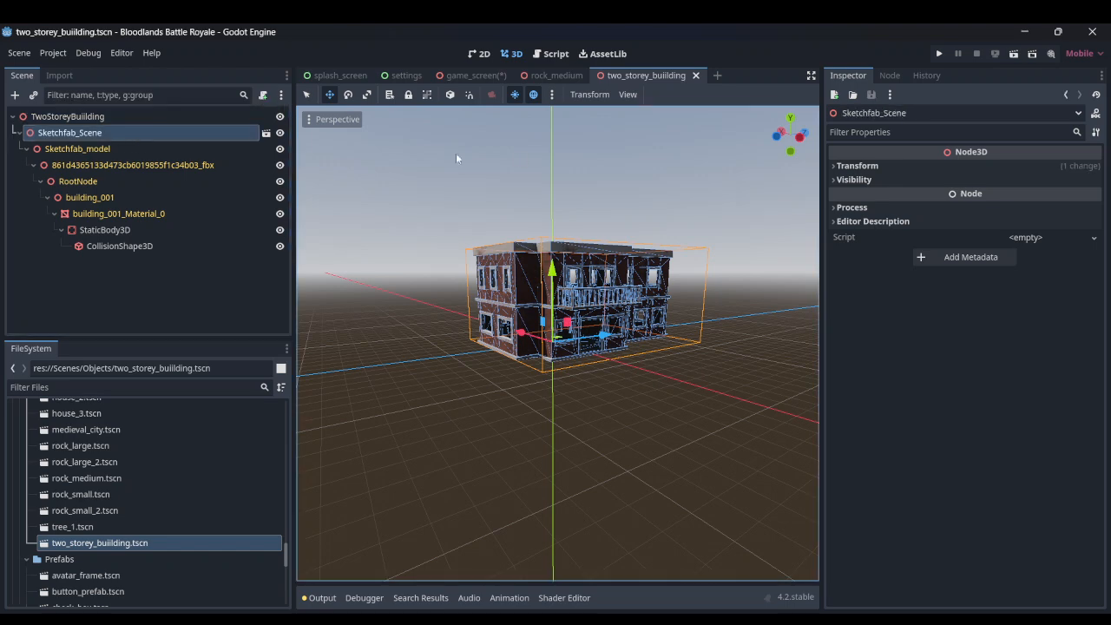
left_click(858, 165)
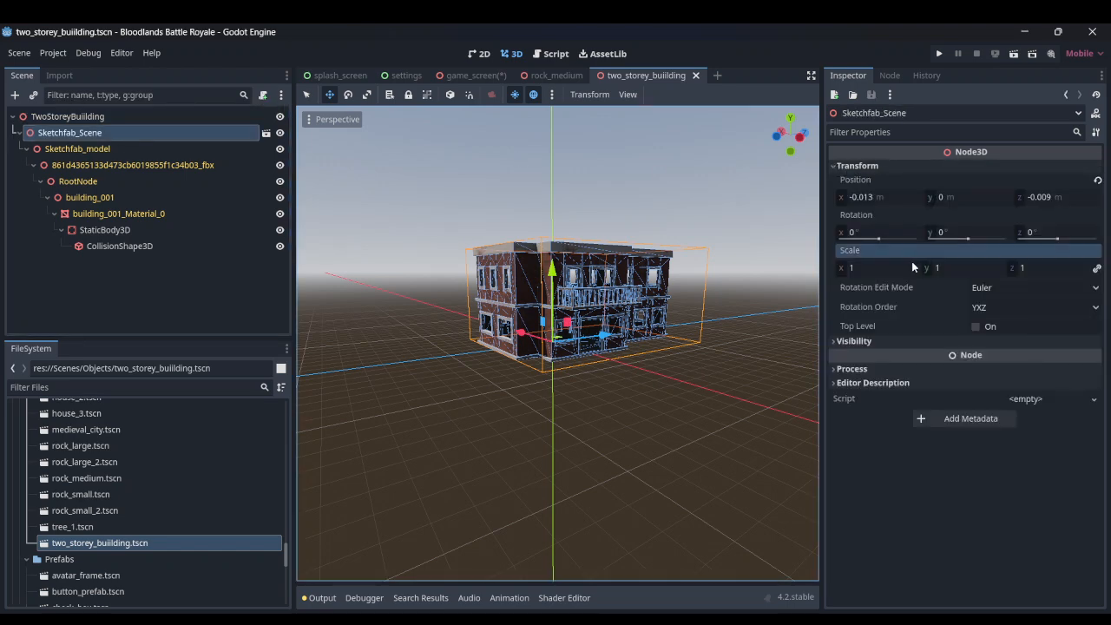
left_click(912, 262)
key("Return")
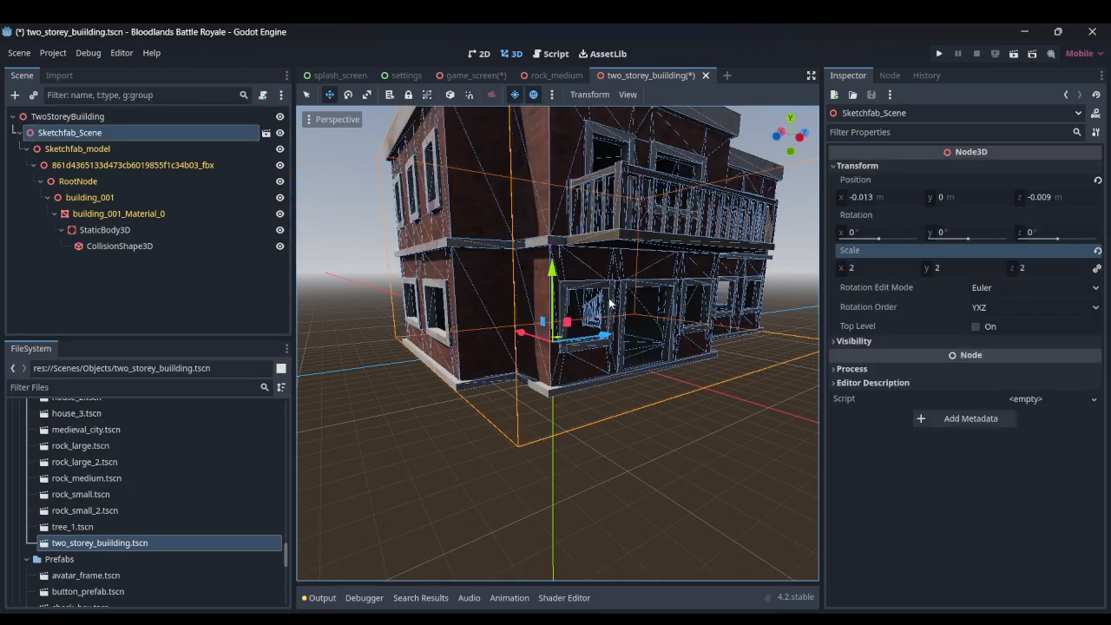
key("ctrl+s")
- Switch to the game_screen scene and copy the Position value of the TwoStoreyBuiilding node
left_click(456, 75)
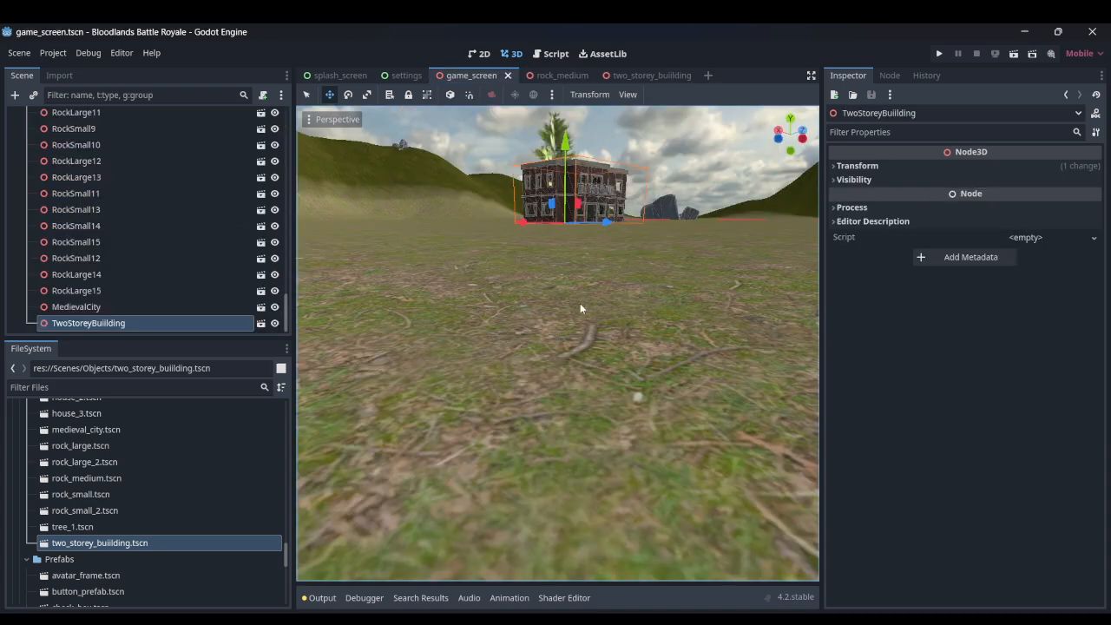
key("s")
right_click_drag(580, 303, 661, 295)
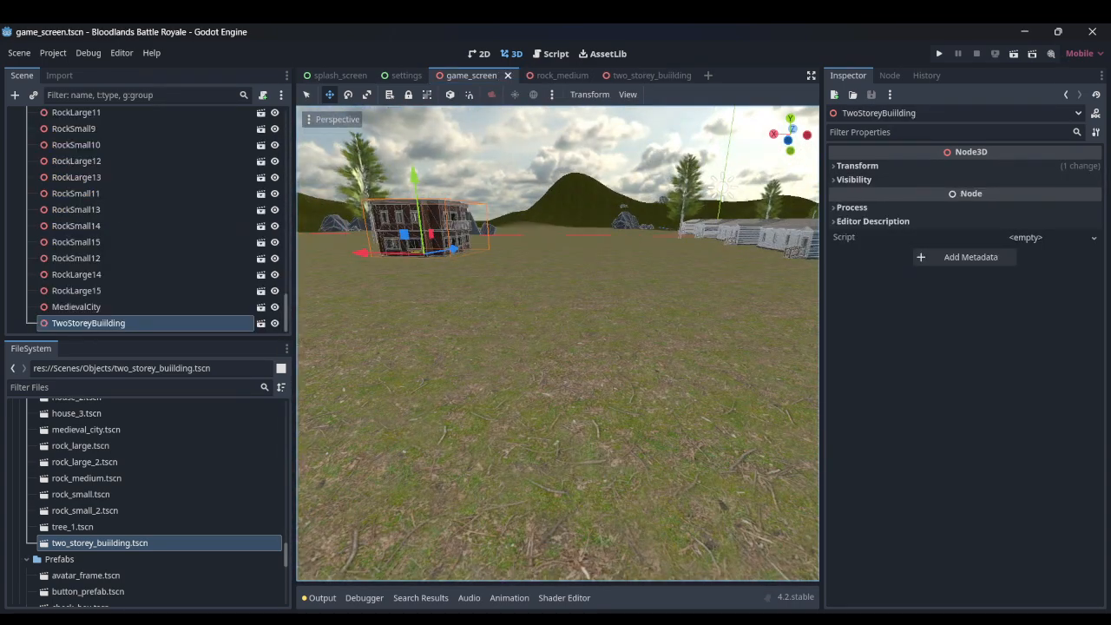
mouse_move(568, 305)
right_mouse_down()
mouse_move(664, 305)
mouse_move(599, 311)
mouse_move(599, 350)
mouse_move(590, 314)
mouse_move(545, 310)
mouse_move(560, 317)
right_mouse_up()
key("w")
scroll(144, 138, "up", 8)
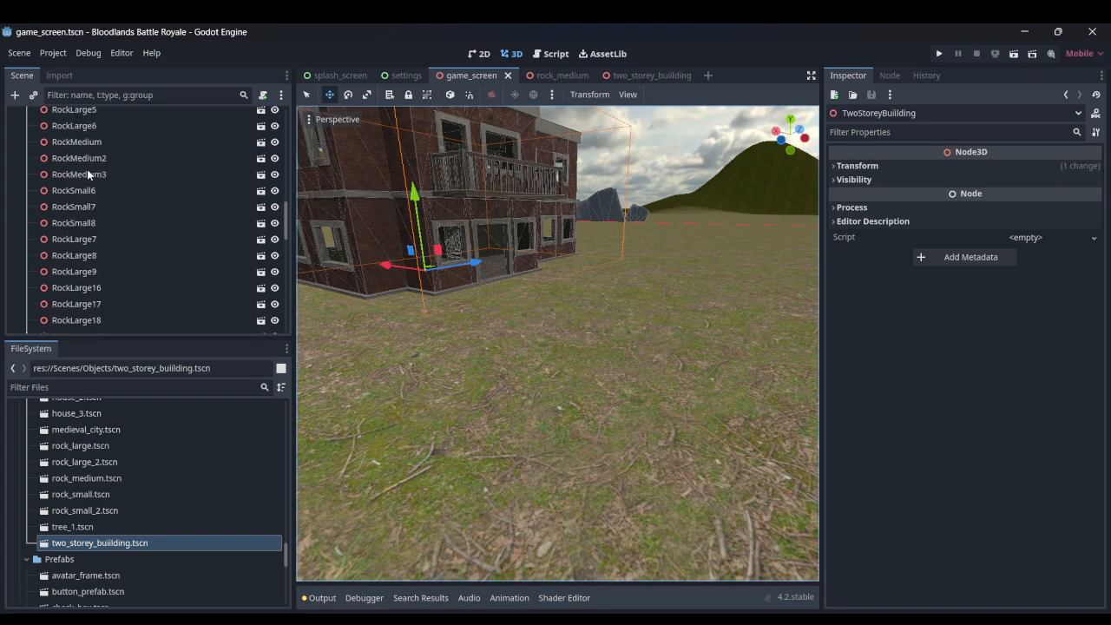
scroll(87, 170, "up", 10)
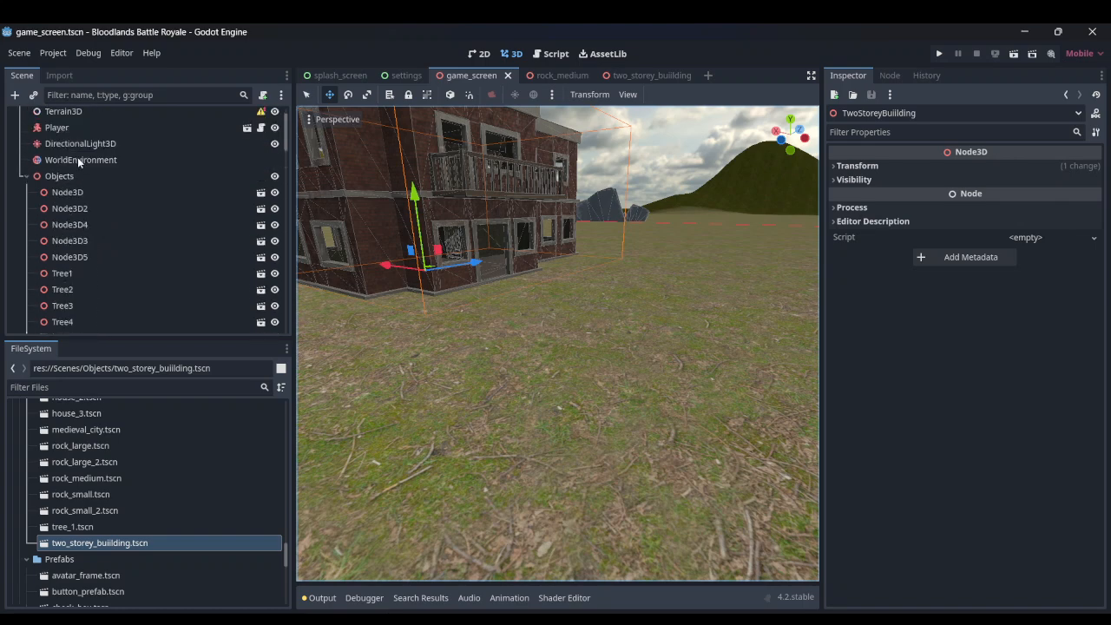
left_click(59, 128)
scroll(229, 296, "down", 20)
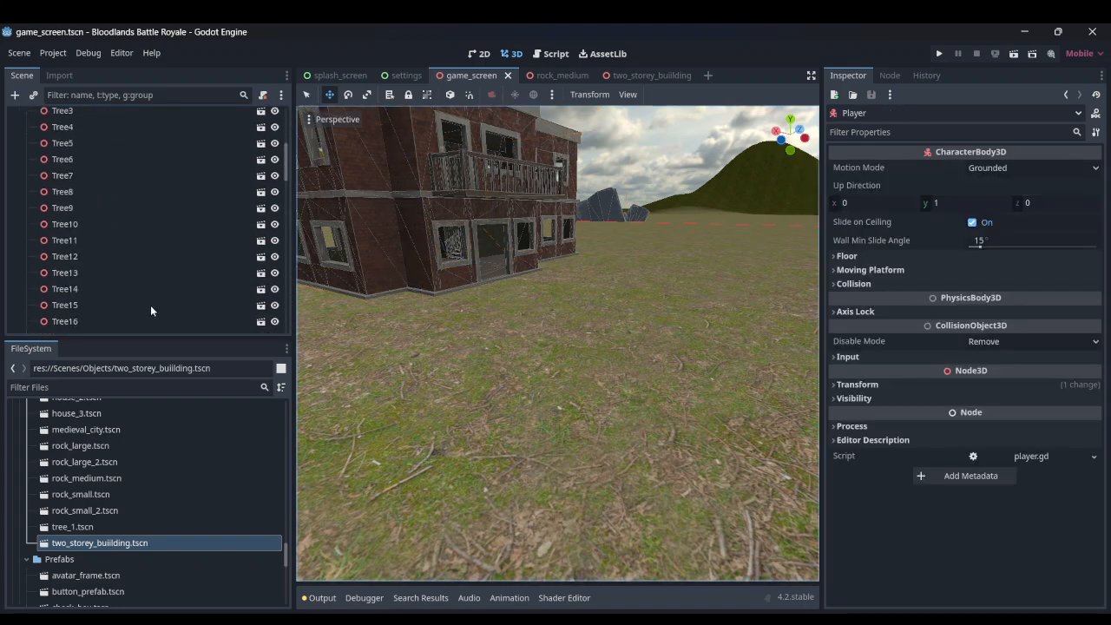
left_click(170, 323)
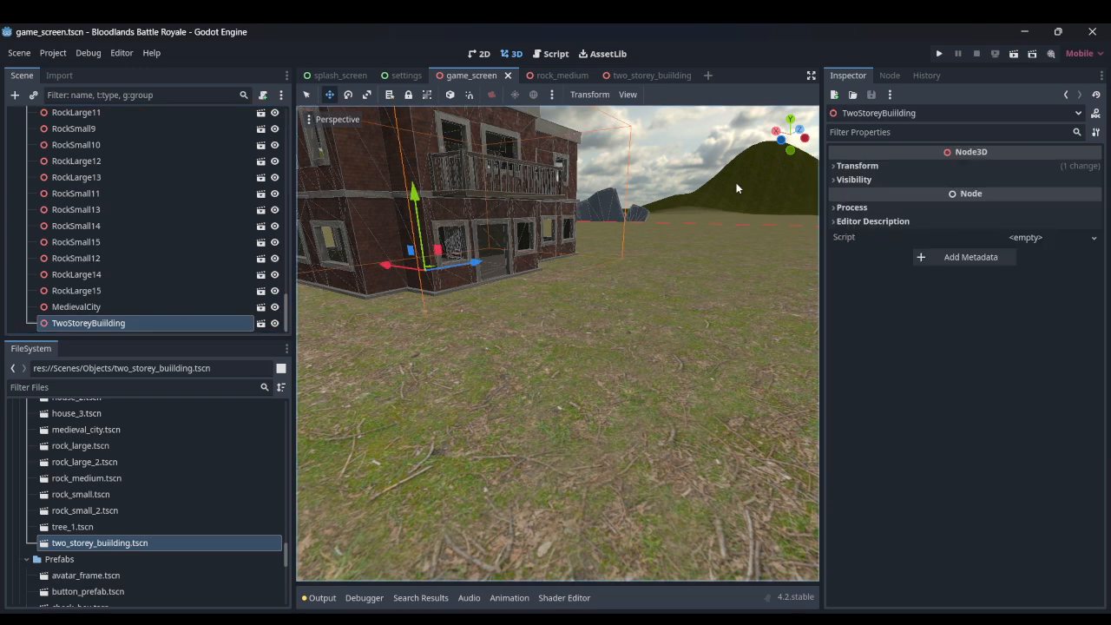
left_click(842, 167)
right_click(845, 180)
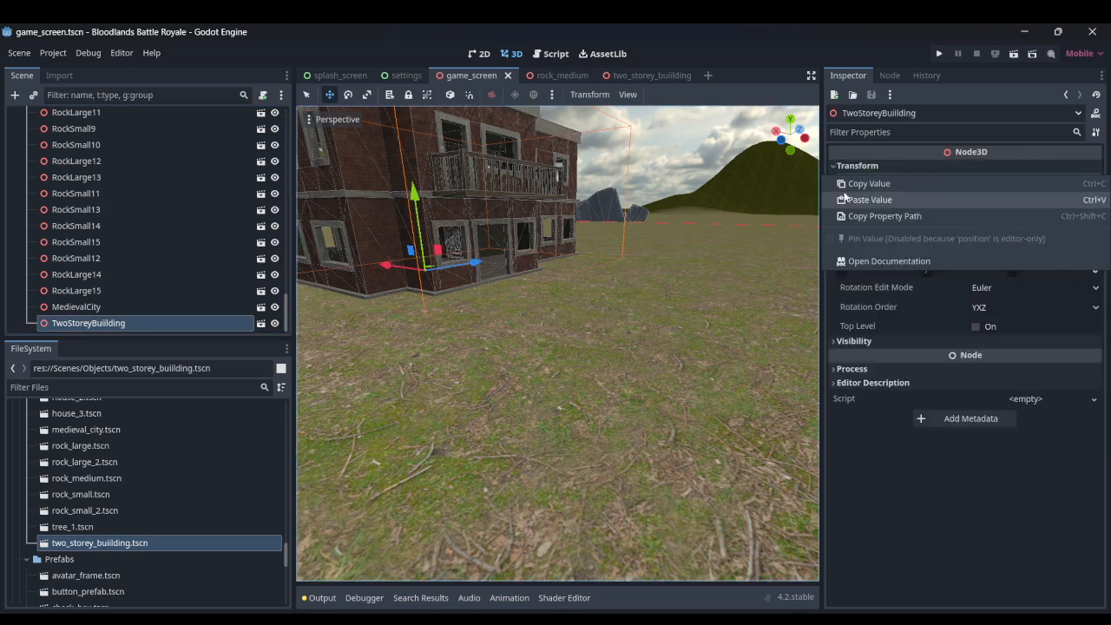
left_click(845, 186)
- Paste the copied building position into the Position property of the Player node
scroll(181, 229, "up", 8)
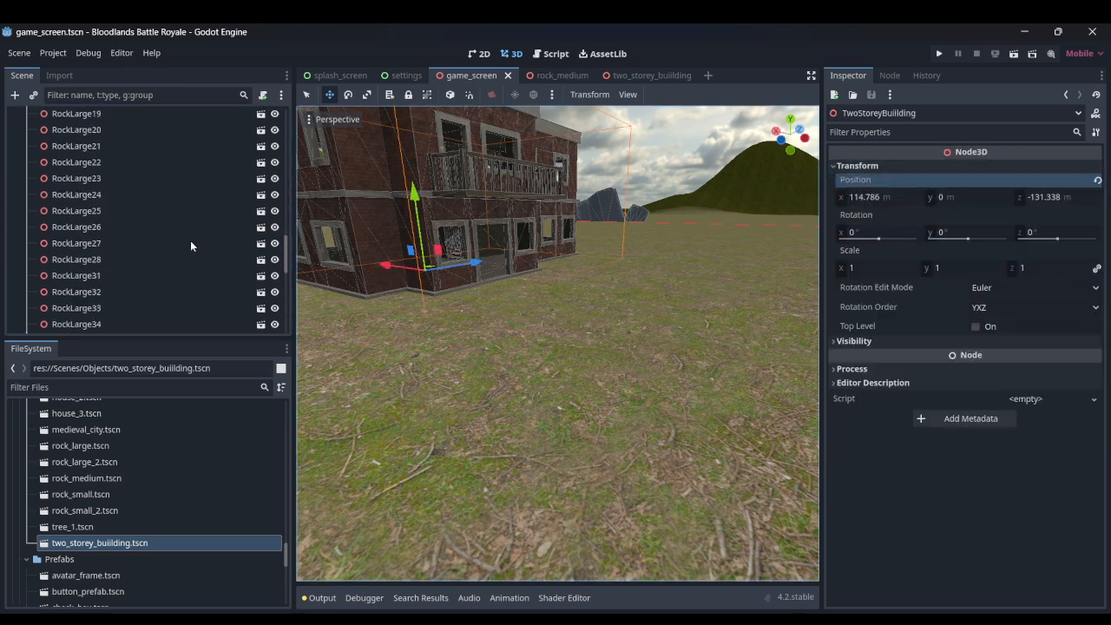
scroll(133, 271, "up", 5)
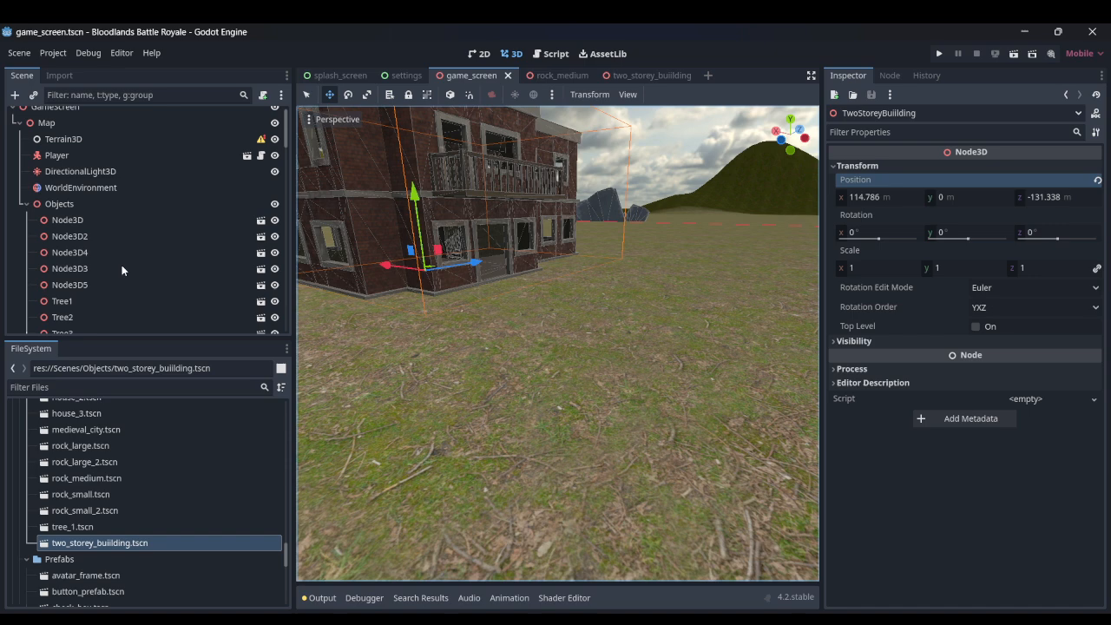
right_click(77, 164)
left_click(47, 169)
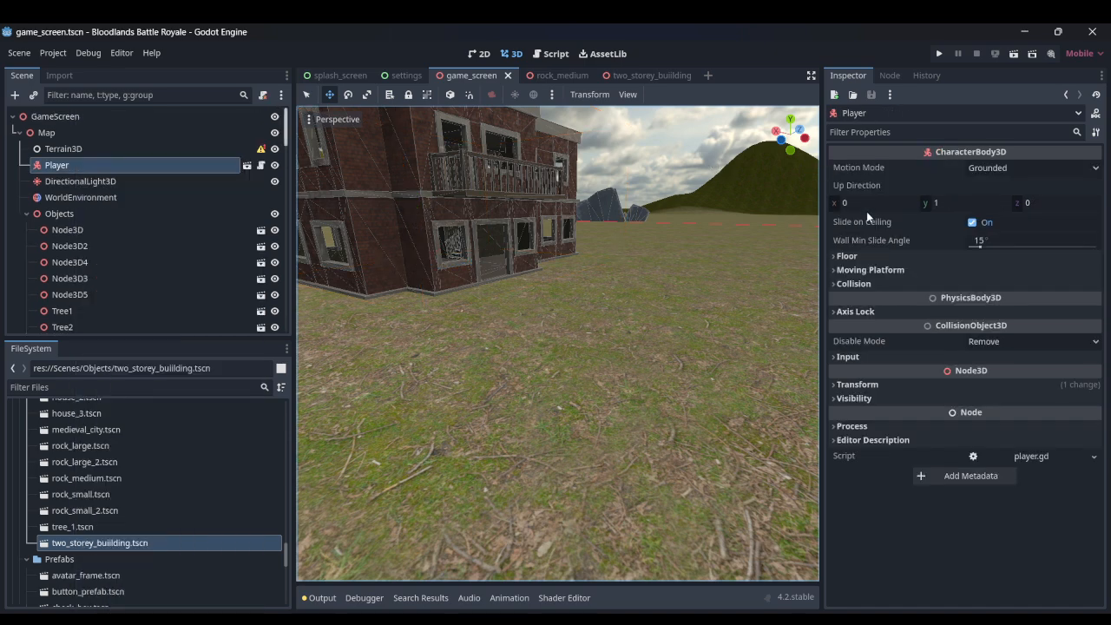
left_click(857, 384)
right_click(838, 399)
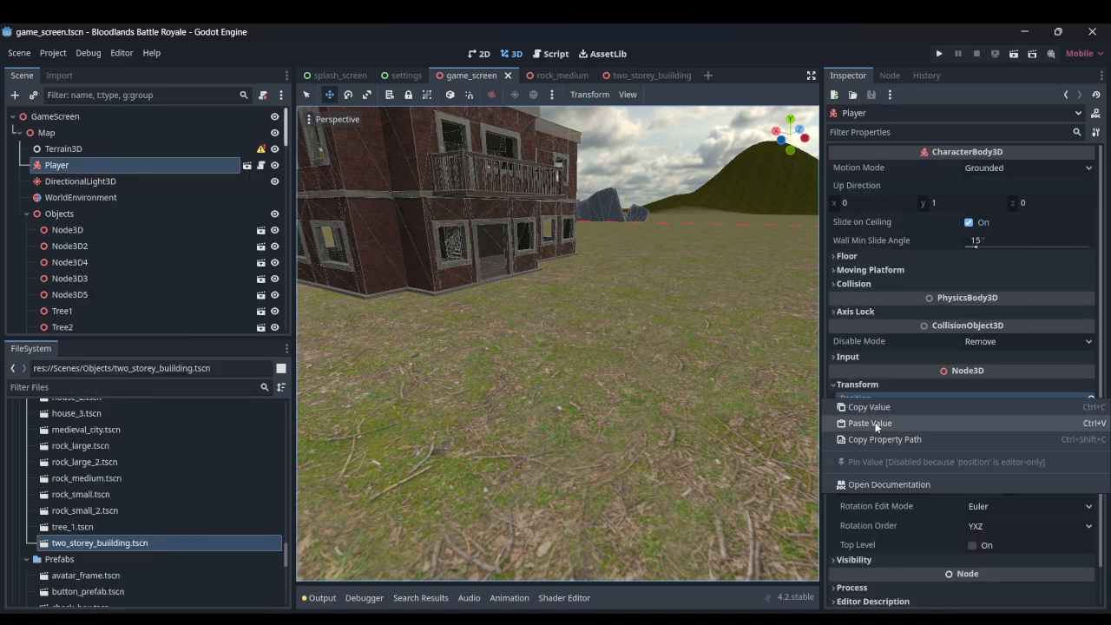
left_click(880, 423)
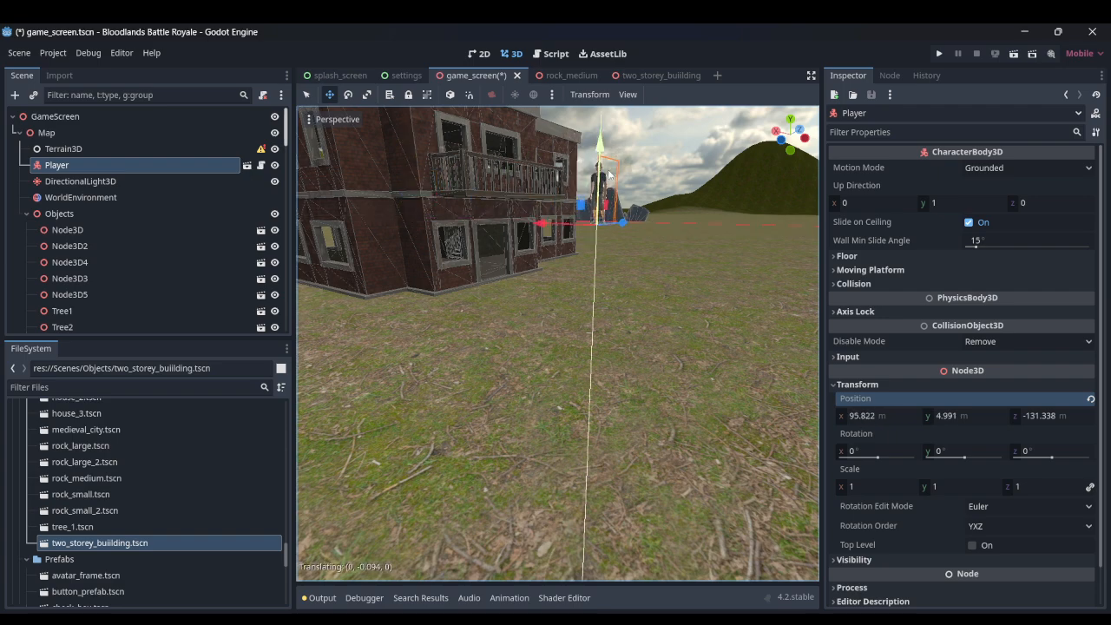
- Move Player into the building's front doorway and set it at floor level, at about x 105.6, y 0.27, z -131.4 m
key("w")
right_click_drag(558, 344, 556, 316)
key("s")
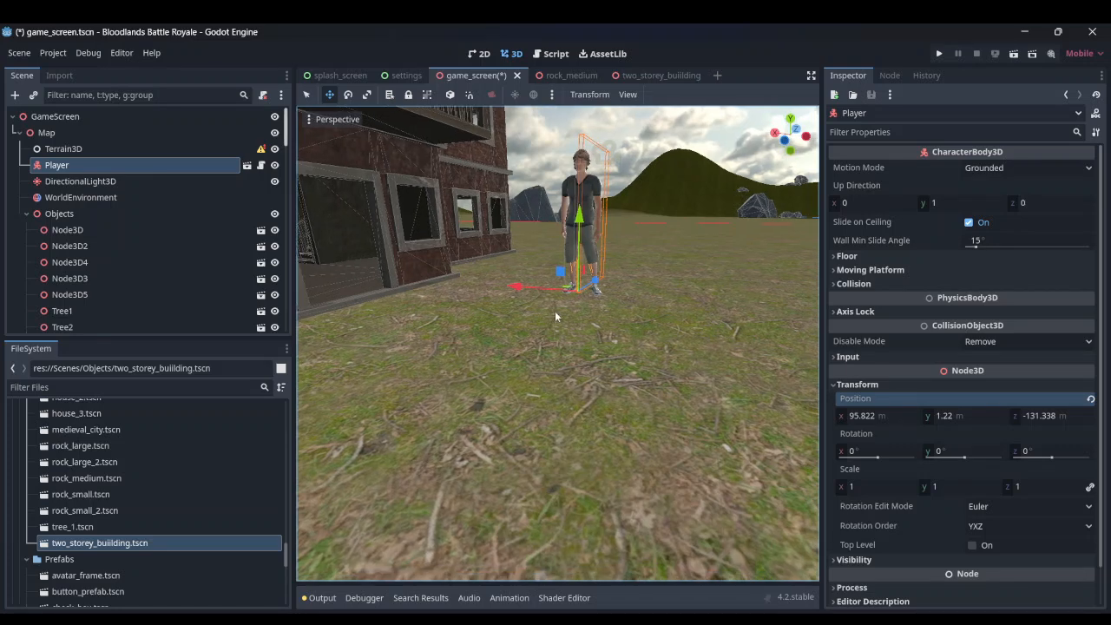
right_click_drag(521, 256, 533, 302)
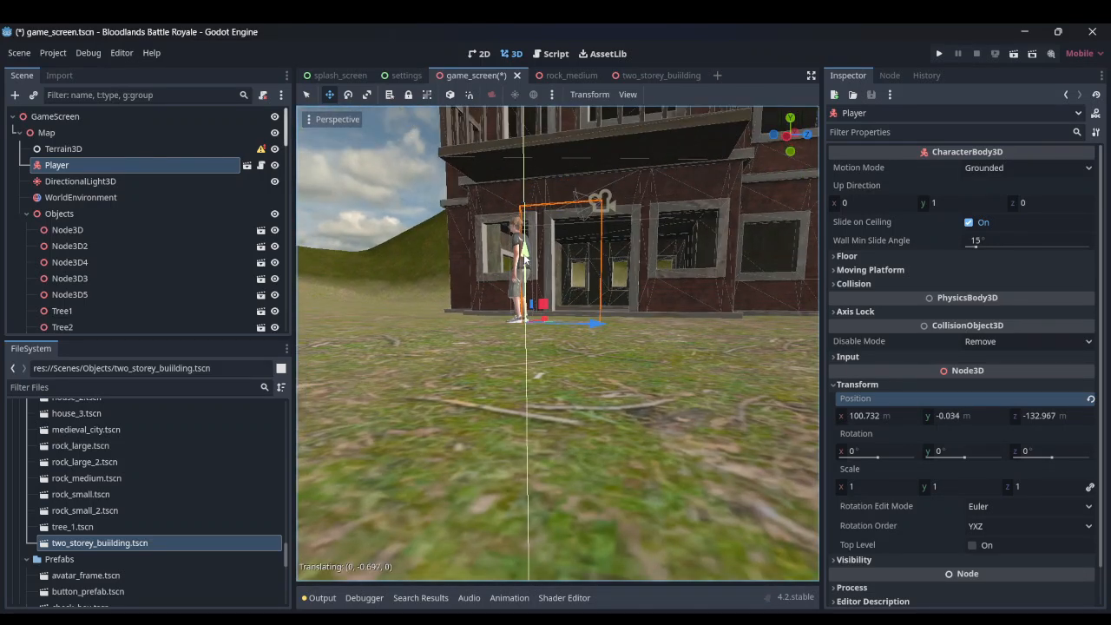
key("w")
key("s")
middle_click_drag(540, 467, 552, 434)
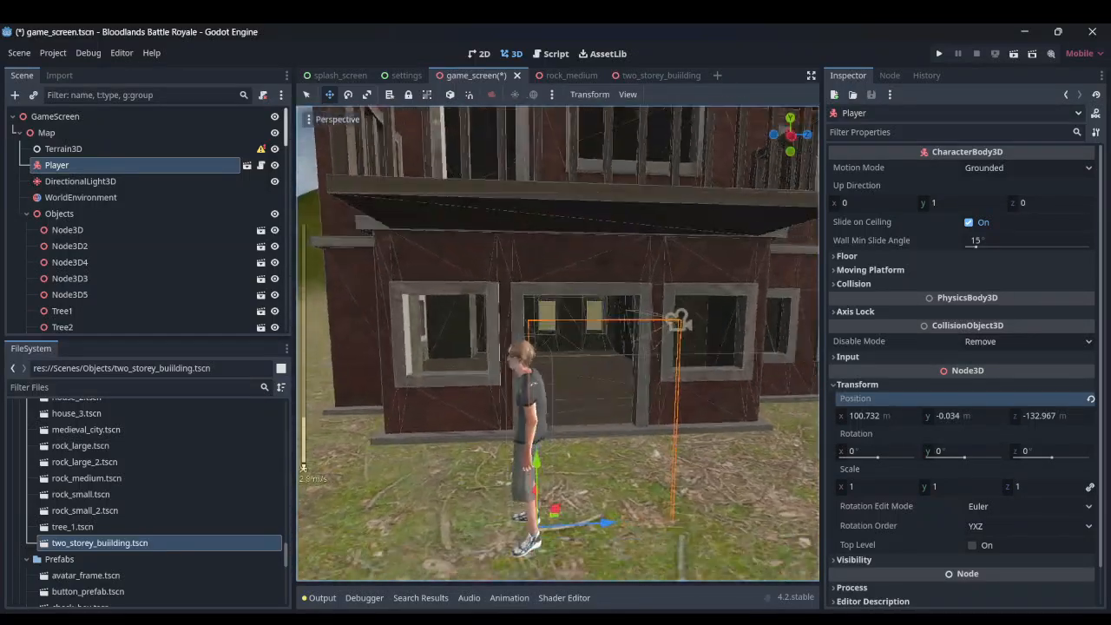
left_click_drag(555, 460, 548, 425)
middle_click_drag(548, 425, 531, 400)
left_click_drag(536, 391, 538, 371)
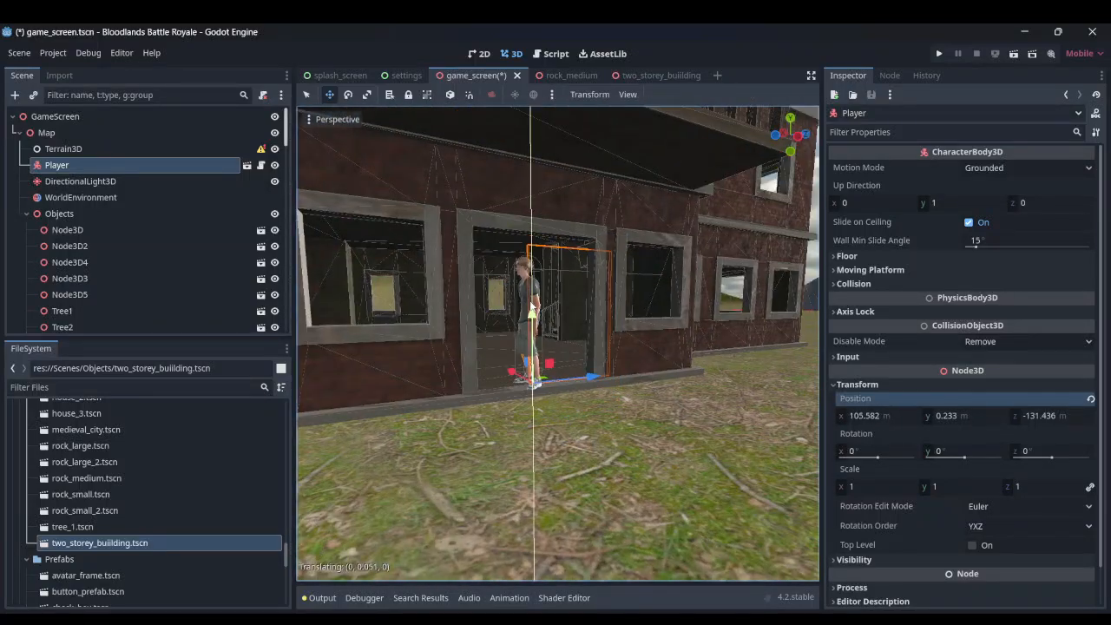
left_click_drag(533, 306, 533, 303)
- Examine the two-storey building's interior rooms and staircase, and its exterior from above
key("w")
right_click_drag(533, 303, 643, 291)
key("w")
key("d")
key("w")
key("w")
key("w")
scroll(552, 271, "down", 2)
key("w")
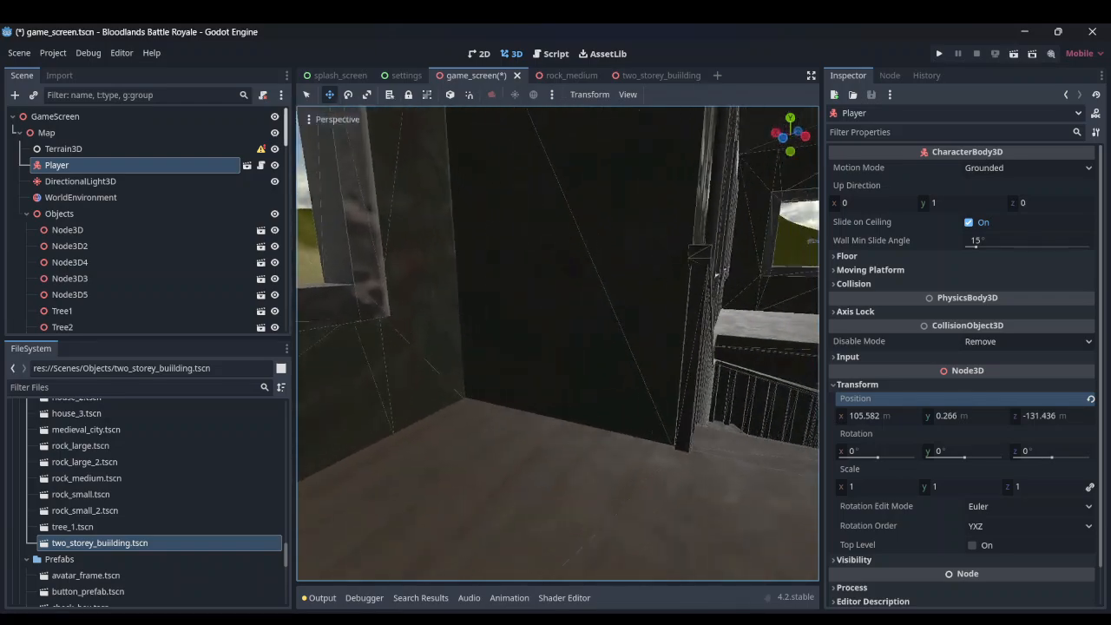
right_click_drag(717, 275, 312, 277)
key("w")
key("w")
key("w")
key("s")
key("s")
key("s")
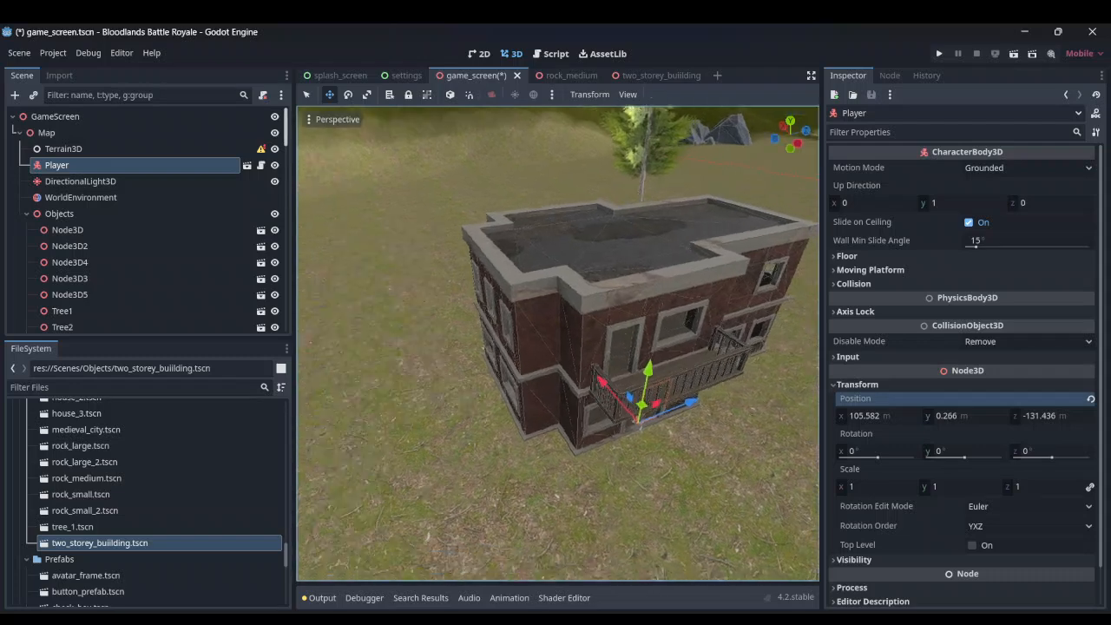
- Duplicate TwoStoreyBuiilding twice and line the copies up in a row with the original
right_click_drag(670, 319, 659, 319)
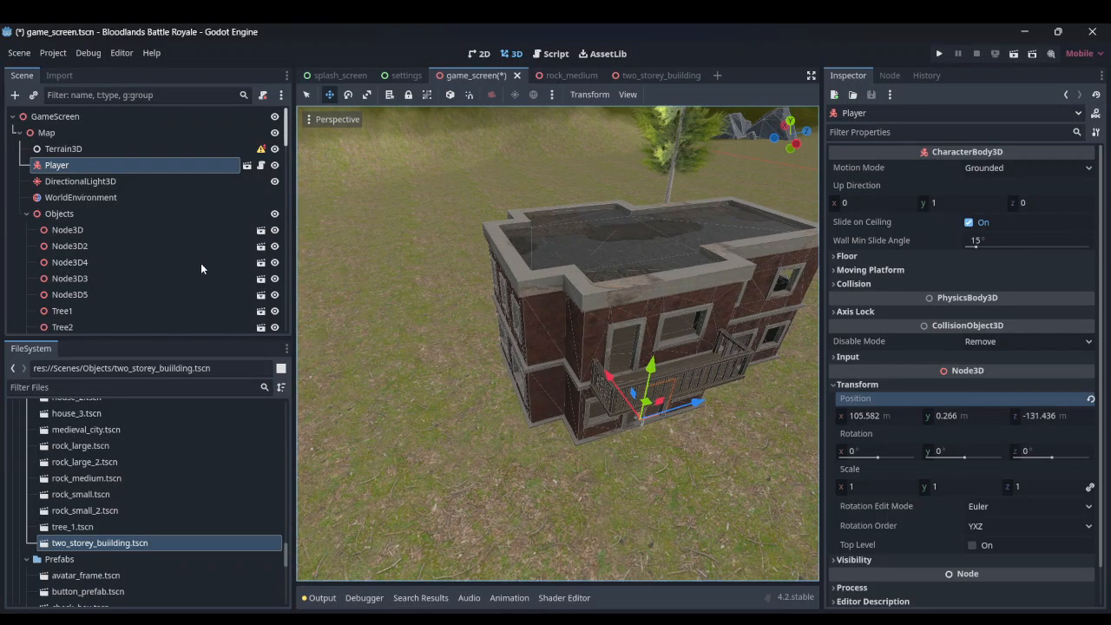
scroll(221, 248, "down", 5)
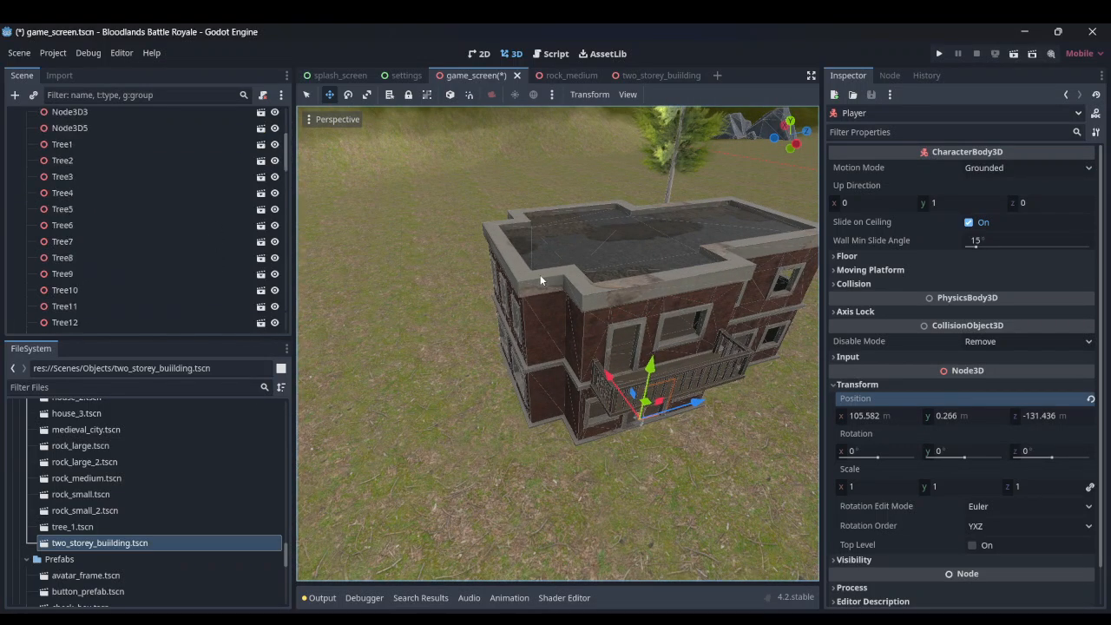
left_click(576, 295)
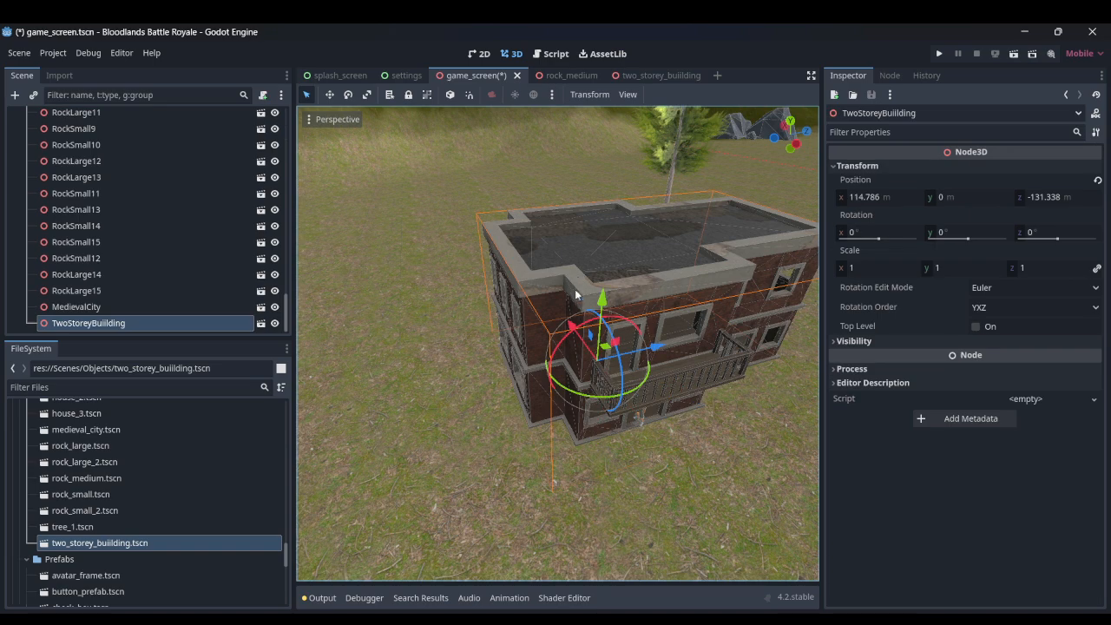
key("ctrl+d")
left_click_drag(628, 345, 313, 373)
scroll(417, 365, "down", 5)
middle_click_drag(486, 365, 425, 369)
key("ctrl+d")
left_click_drag(587, 340, 470, 345)
- Make three more copies of the two-storey building and arrange them as a second row beside the first
key("ctrl+d")
left_click_drag(410, 317, 376, 419)
key("ctrl+d")
left_click_drag(440, 446, 701, 441)
key("ctrl+d")
scroll(555, 390, "down", 5)
middle_click_drag(391, 391, 104, 458)
key("w")
scroll(520, 342, "up", 5)
right_click_drag(555, 343, 786, 172)
key("w")
key("s")
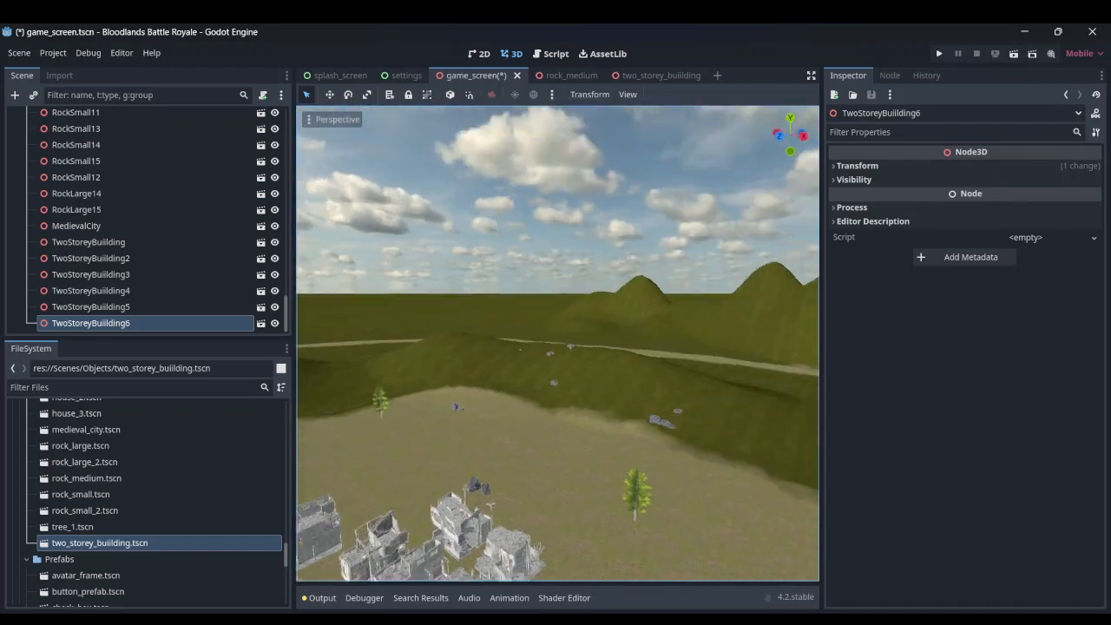
right_click_drag(557, 343, 557, 461)
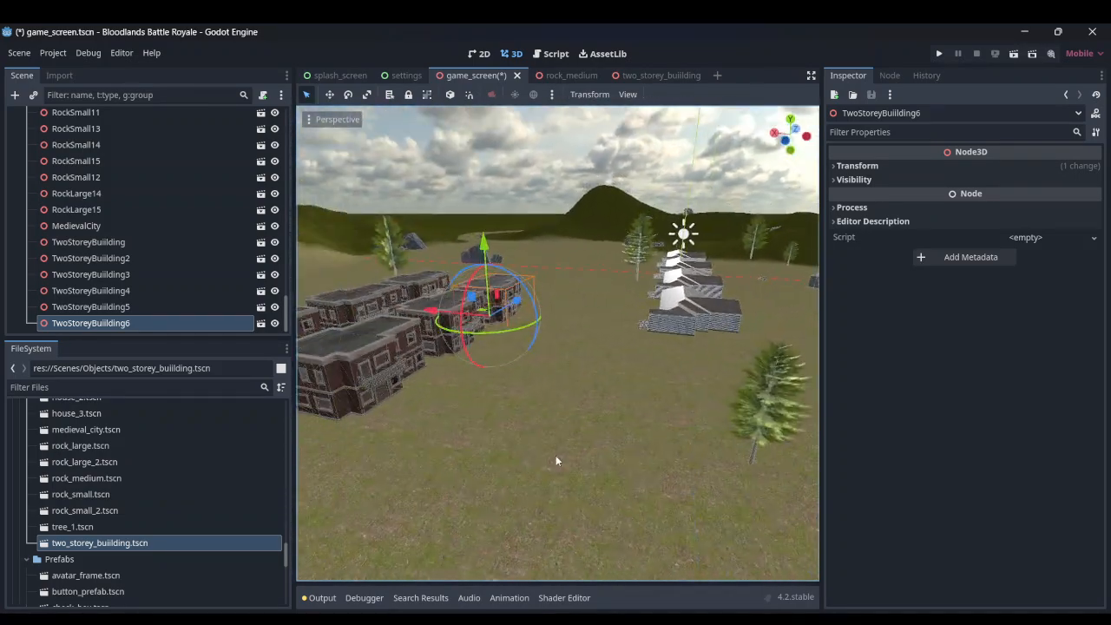
- Close the two_storey_buiilding scene and open a new empty scene
left_click(686, 74)
left_click(697, 75)
left_click(614, 75)
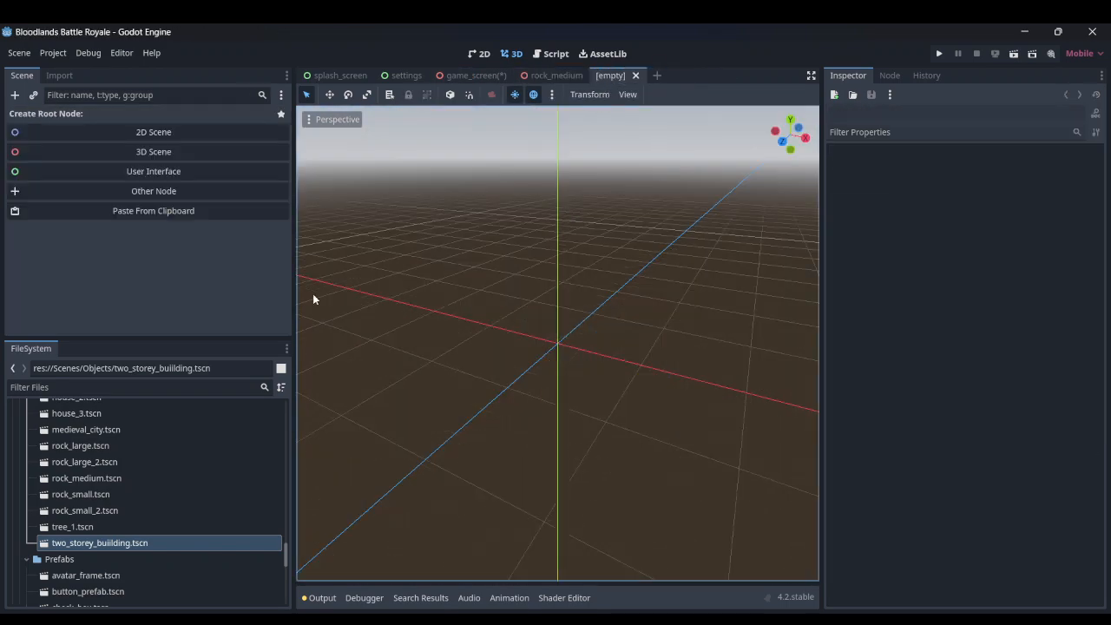
- Find the Medieval wall of bricks folder under Assets/Models, collapsing the Building and Destroyed buildings folders
scroll(159, 476, "down", 6)
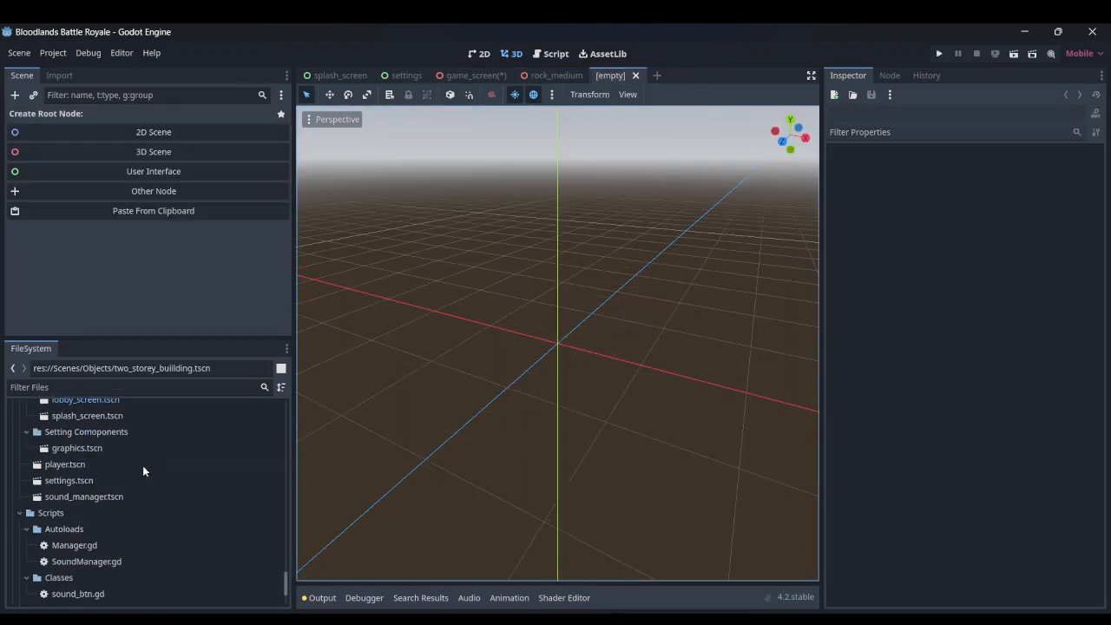
scroll(143, 465, "up", 3)
scroll(142, 466, "up", 10)
left_click_drag(284, 542, 279, 404)
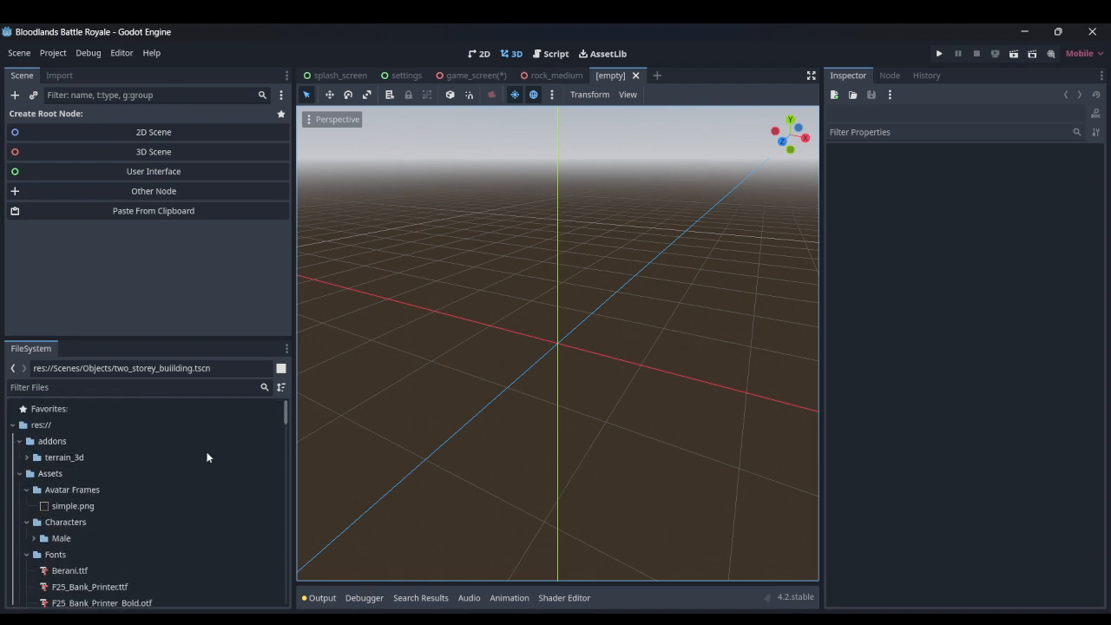
scroll(130, 508, "down", 5)
scroll(130, 509, "down", 5)
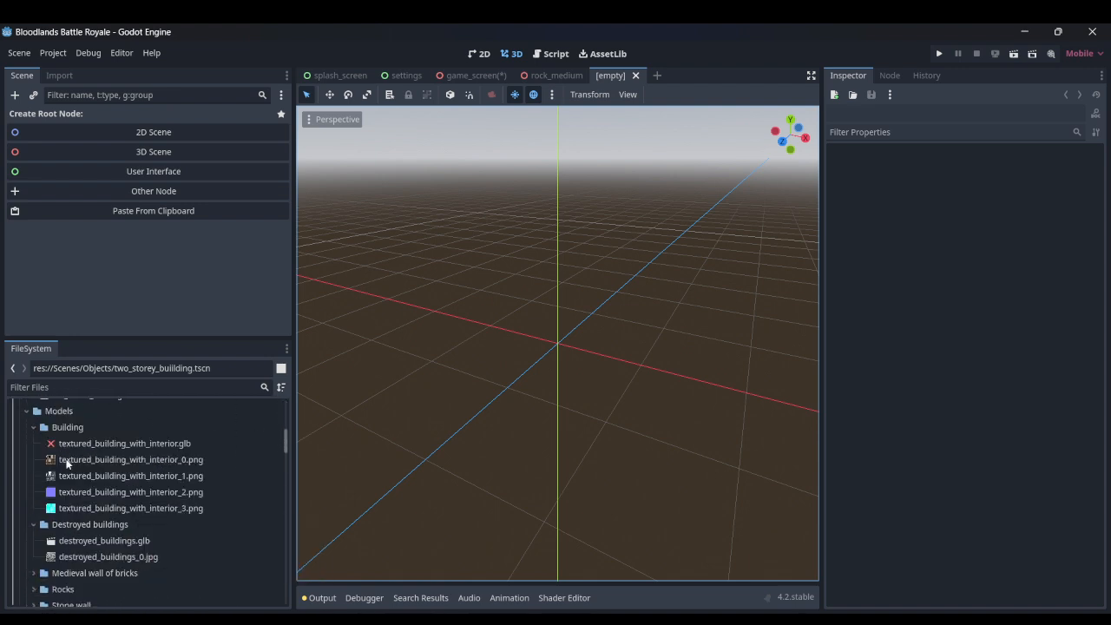
left_click(32, 429)
left_click(31, 442)
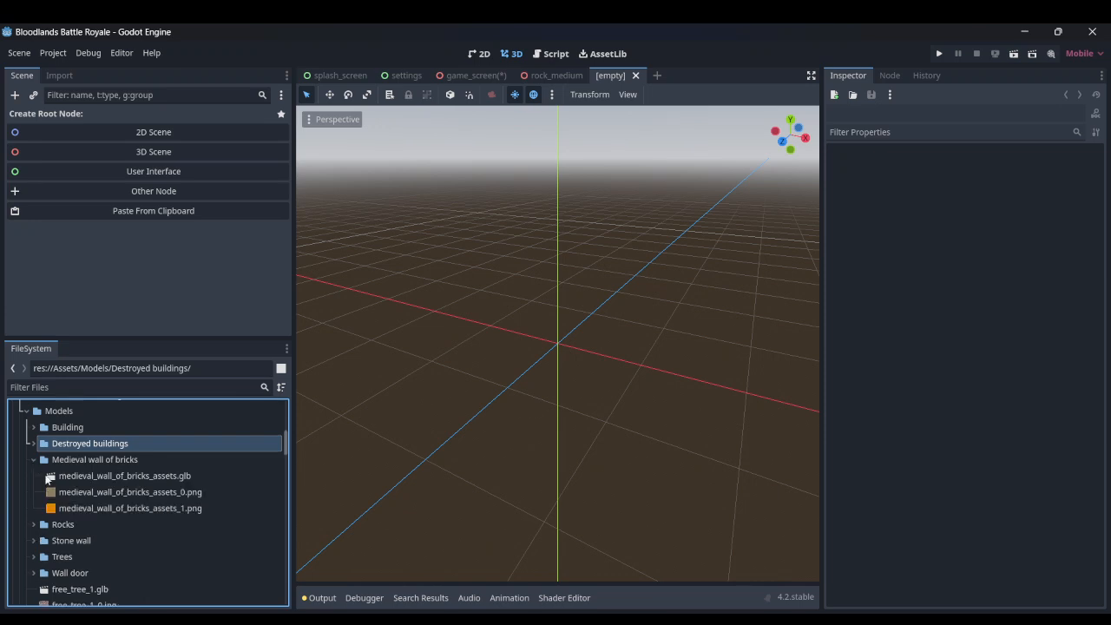
- Add medieval_wall_of_bricks_assets.glb to the empty 3D scene as a child of a Node3D root
left_click(73, 478)
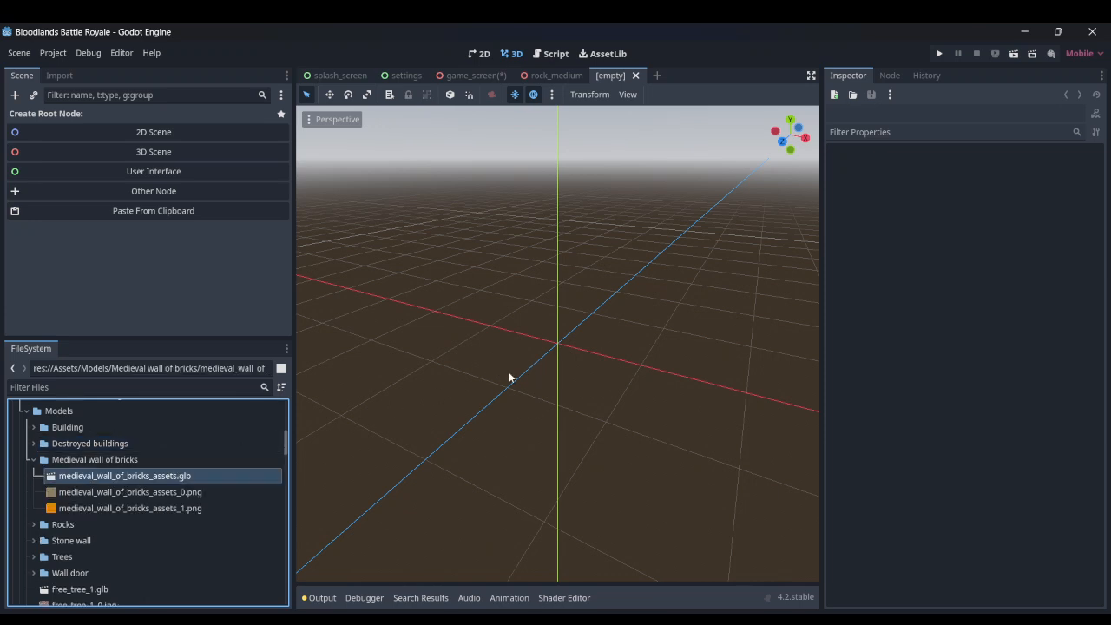
left_click_drag(483, 370, 468, 393)
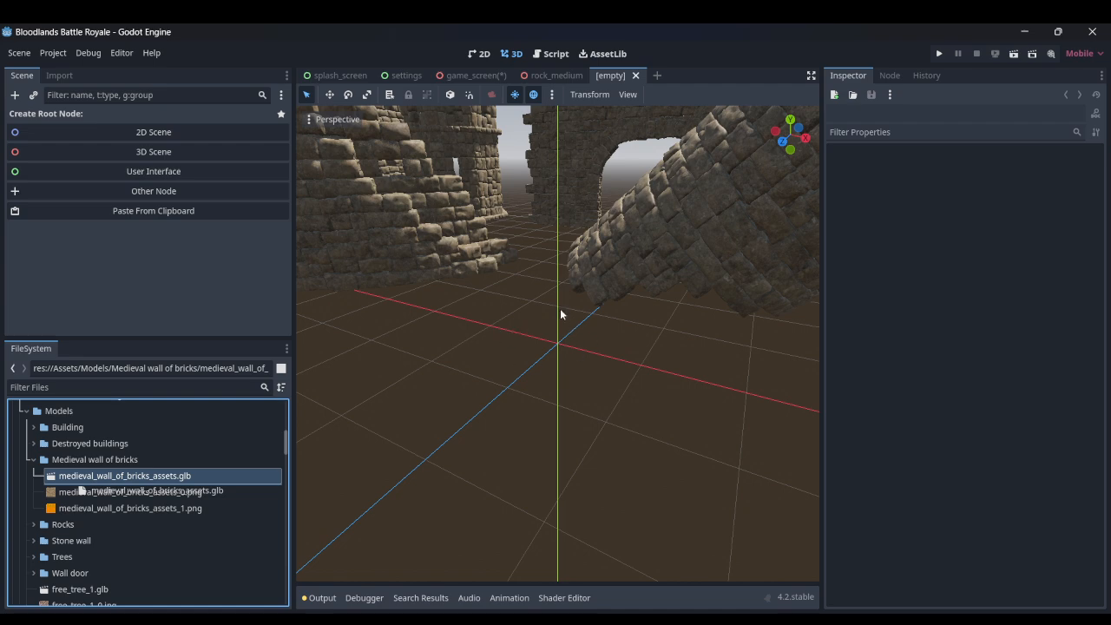
mouse_move(560, 309)
left_mouse_down()
mouse_move(606, 303)
mouse_move(596, 319)
left_mouse_up()
- Make the children of the Sketchfab_Scene instance editable so its individual brick meshes can be accessed
mouse_move(595, 319)
right_mouse_down()
mouse_move(569, 311)
mouse_move(566, 330)
mouse_move(592, 319)
right_mouse_up()
key("s")
key("w")
key("s")
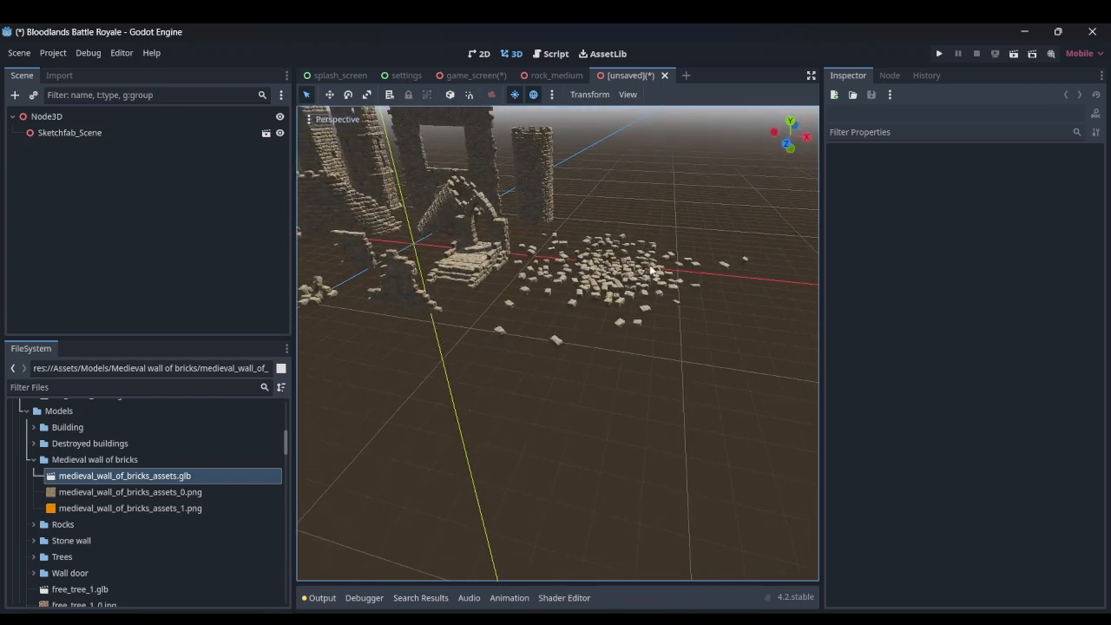
left_click(612, 291)
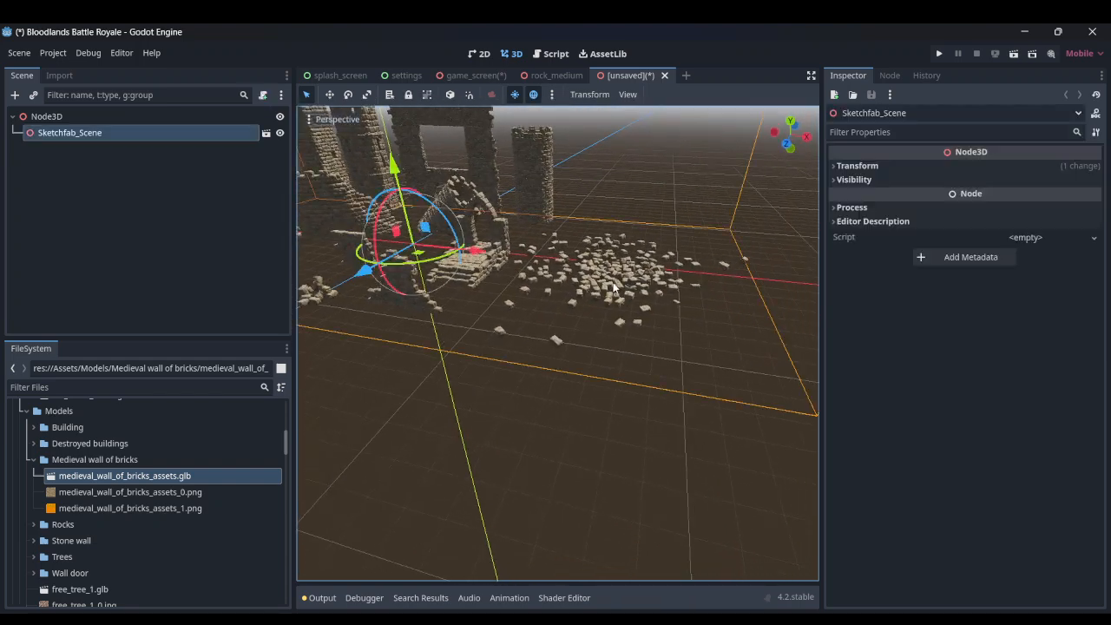
right_click(155, 132)
left_click(194, 478)
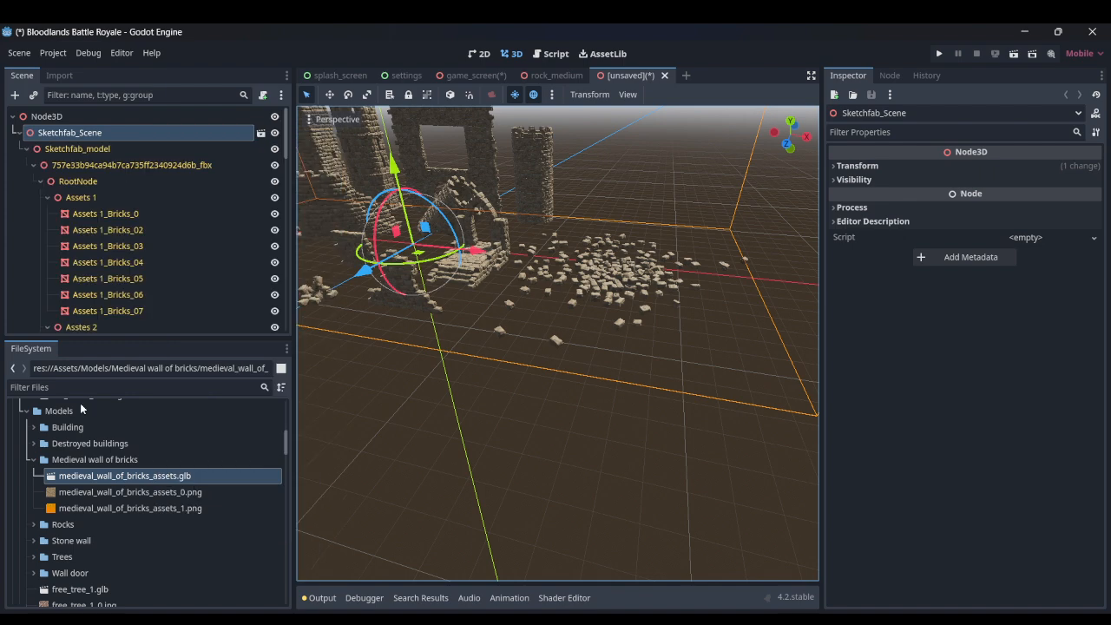
- Find and select the scattered bricks mesh, Assets 8_Bricks_0, among the model's parts
scroll(136, 287, "down", 3)
scroll(131, 256, "down", 10)
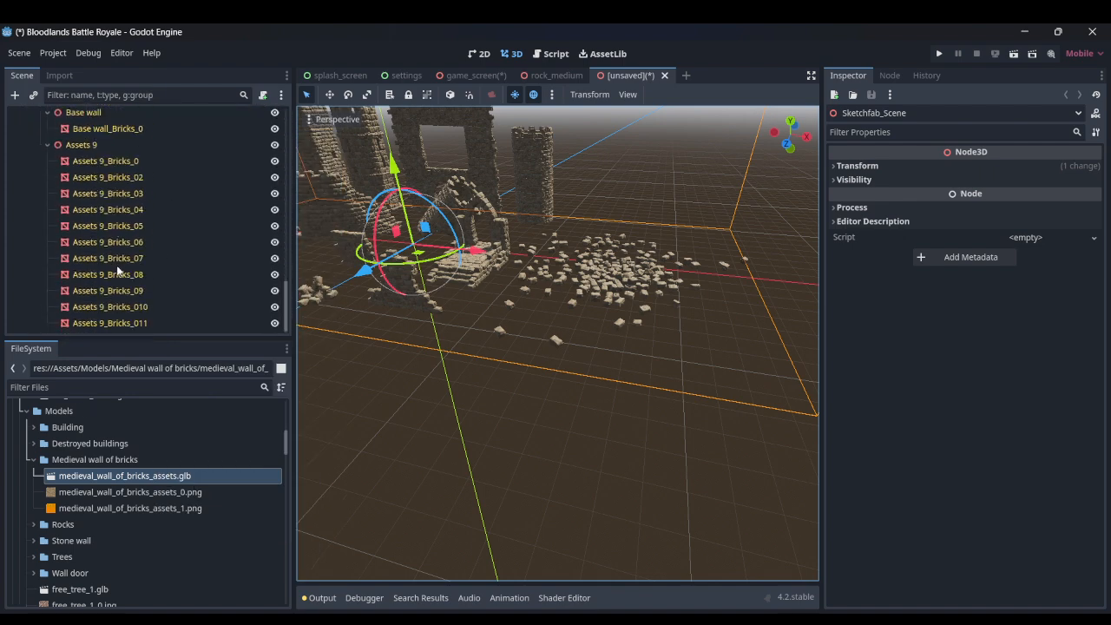
left_click(151, 165)
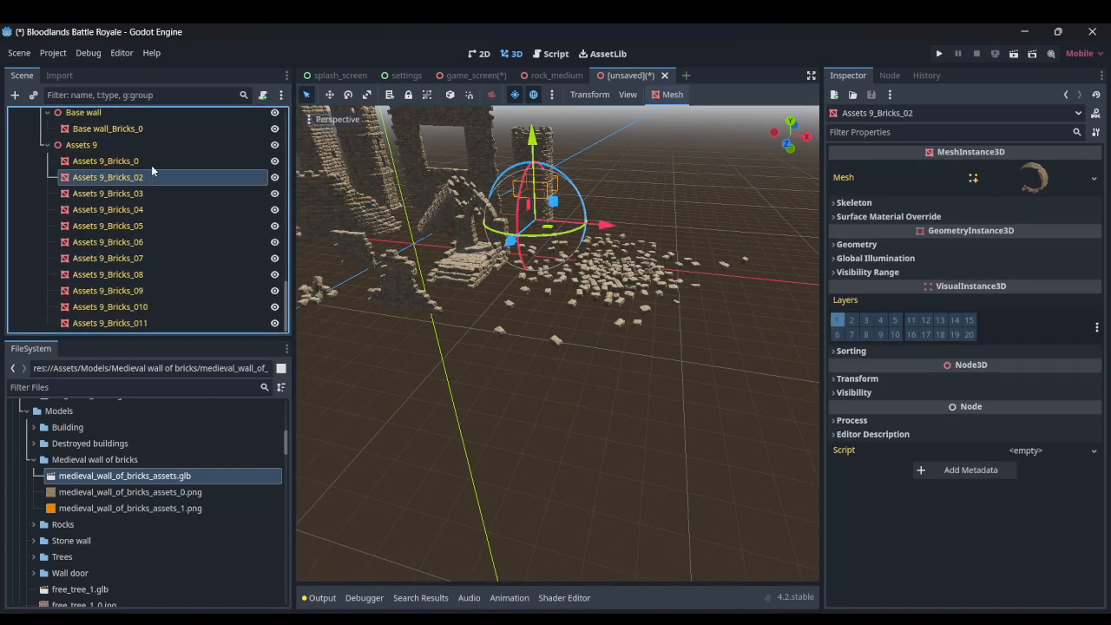
left_click(148, 190)
scroll(154, 245, "down", 5)
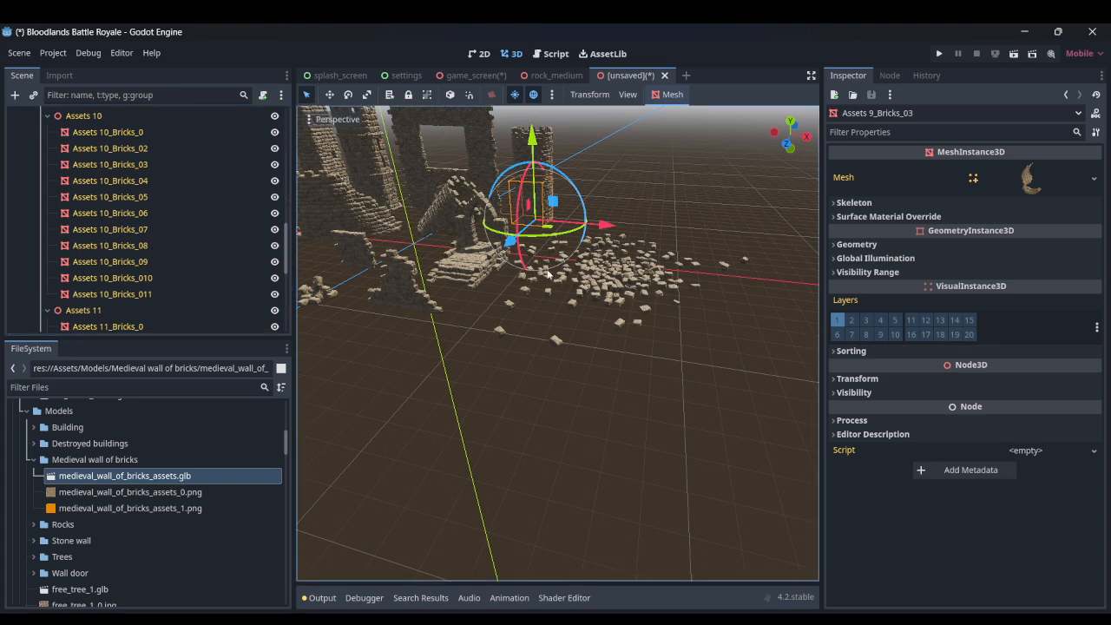
left_click(590, 289)
scroll(159, 238, "up", 2)
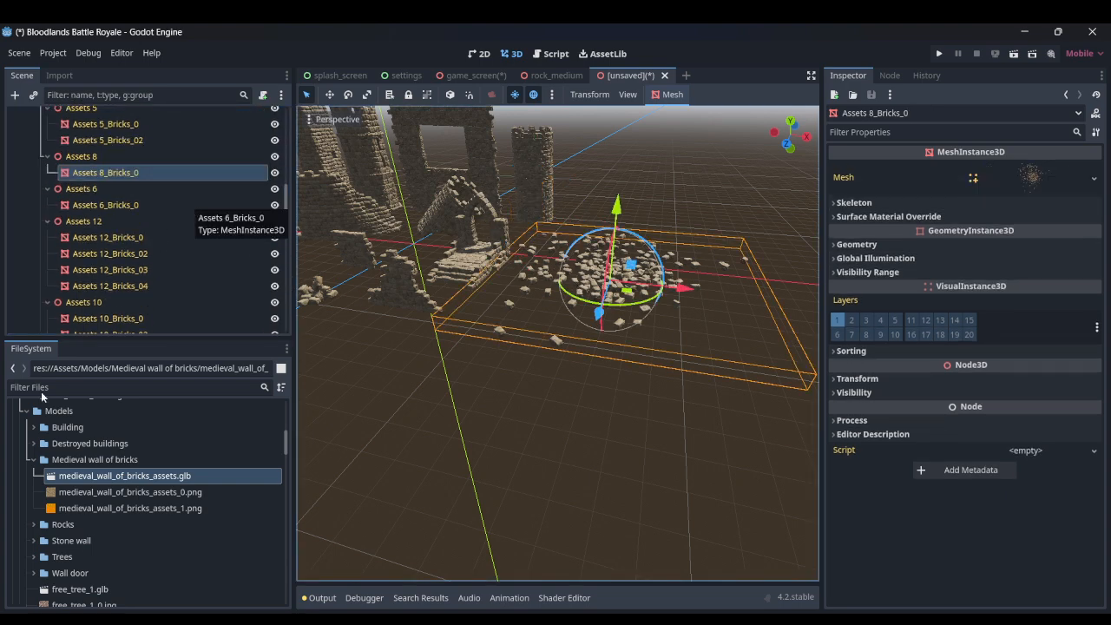
- Copy the Assets 8_Bricks_0 mesh into a new empty scene as its root node
left_click(686, 77)
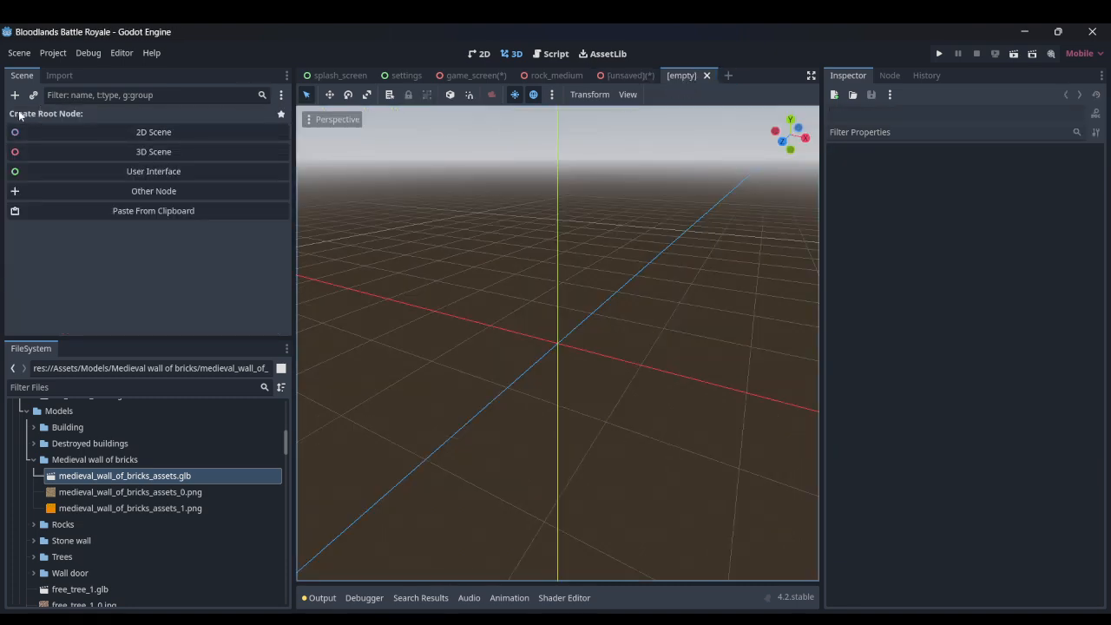
left_click(622, 76)
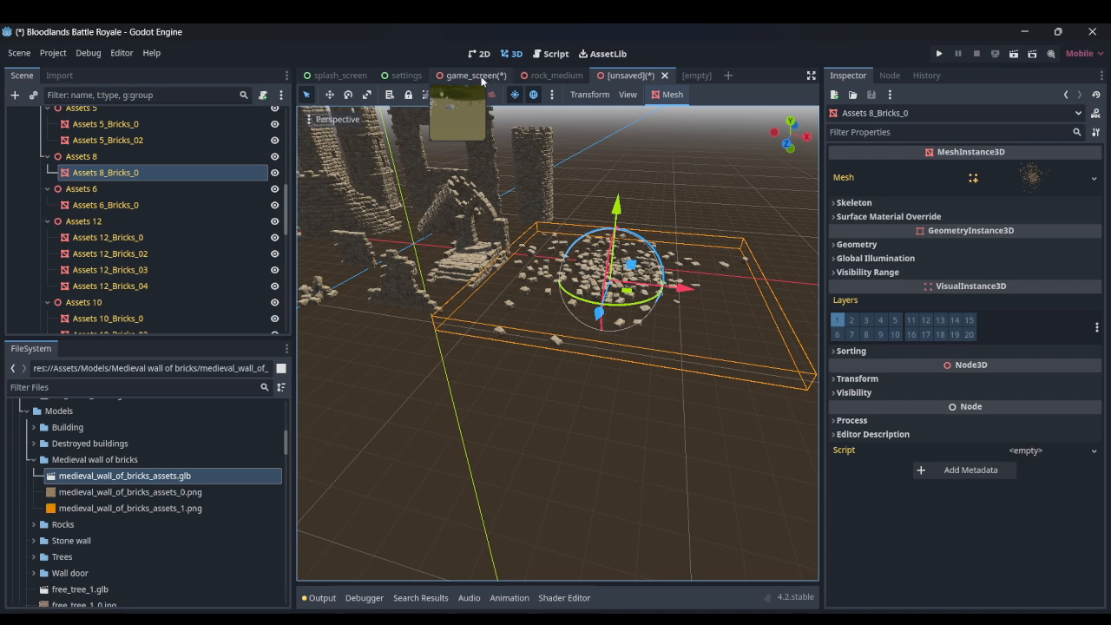
left_click(693, 77)
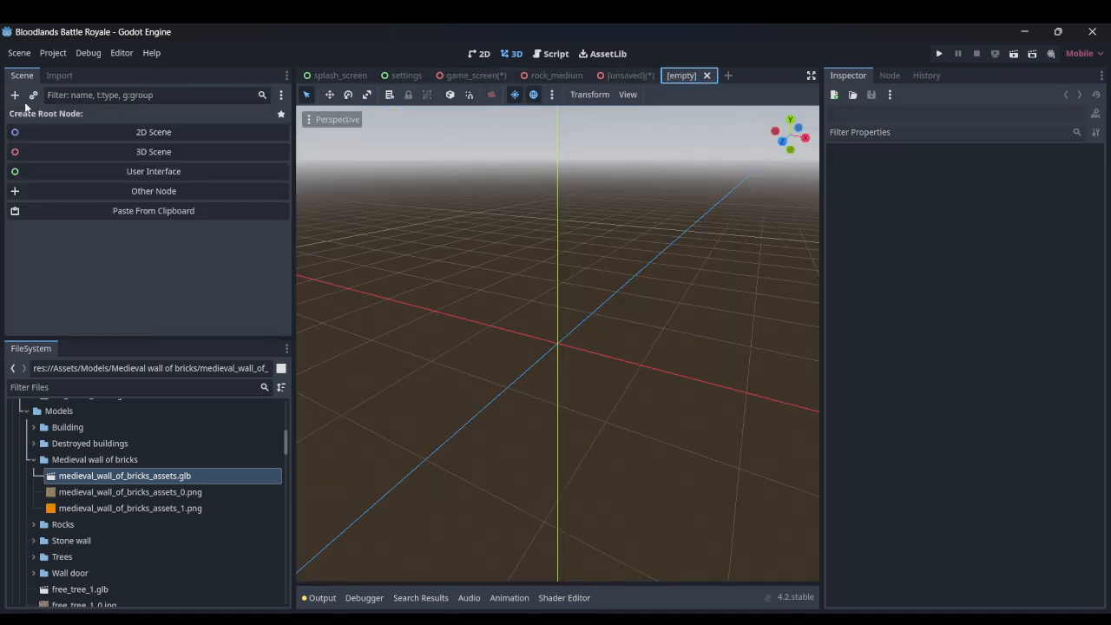
key("ctrl+v")
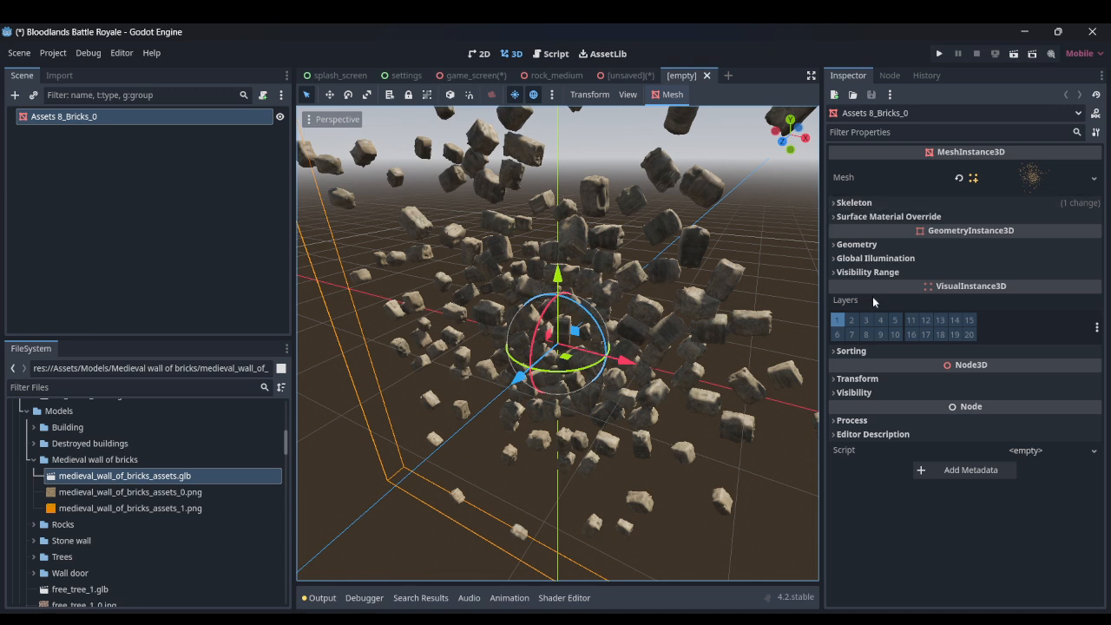
- Set the X rotation of the pasted bricks mesh to 90° so the bricks lie flat
left_click(858, 378)
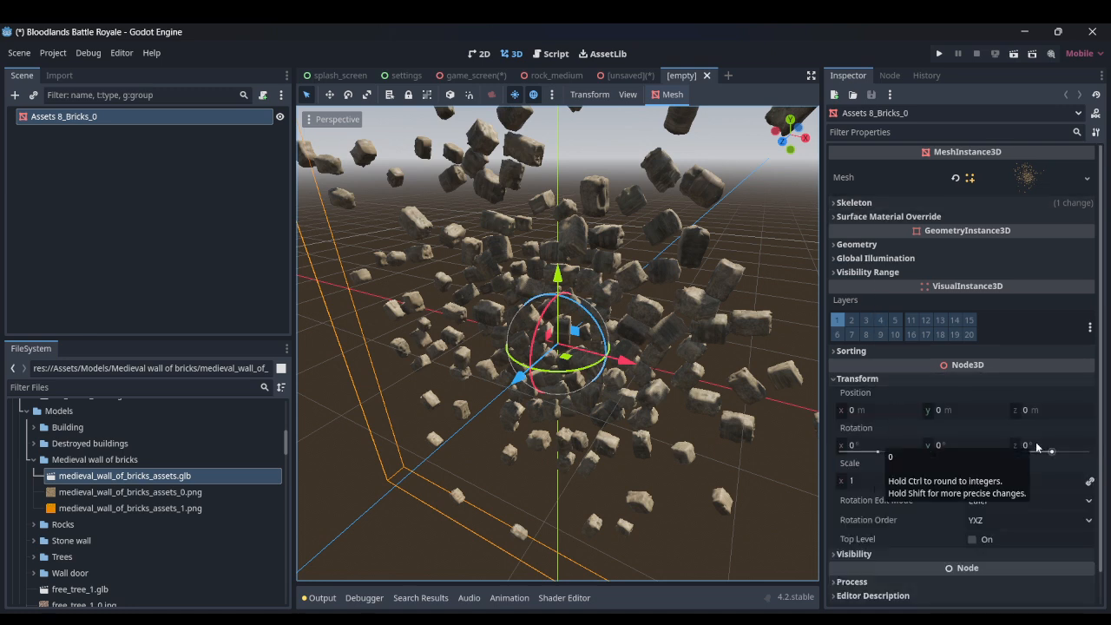
left_click(987, 445)
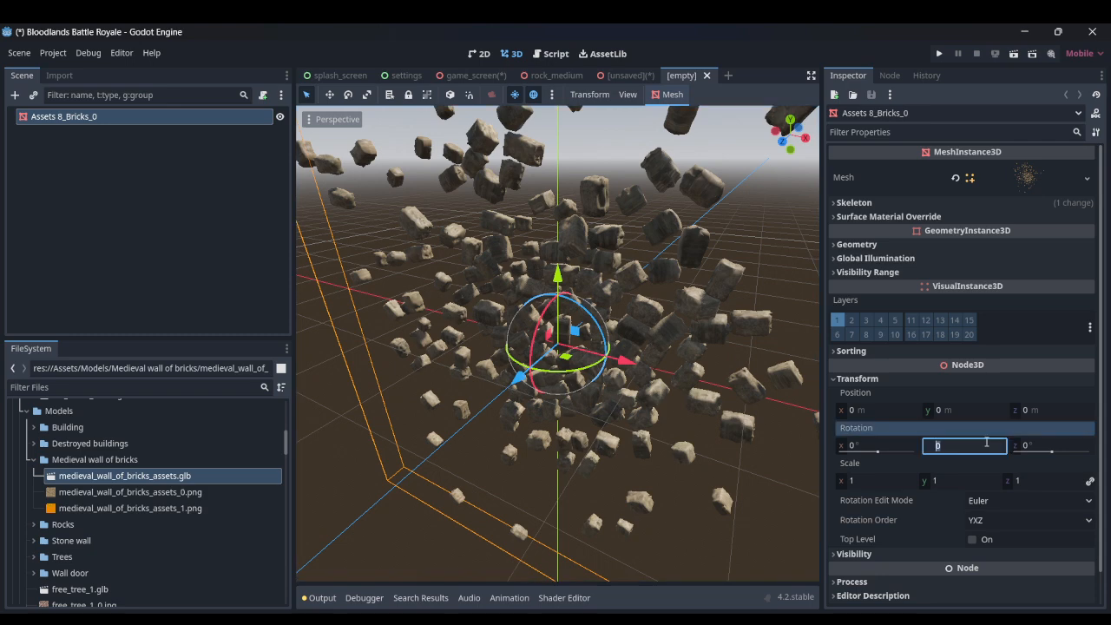
left_click(901, 447)
type("90")
key("Return")
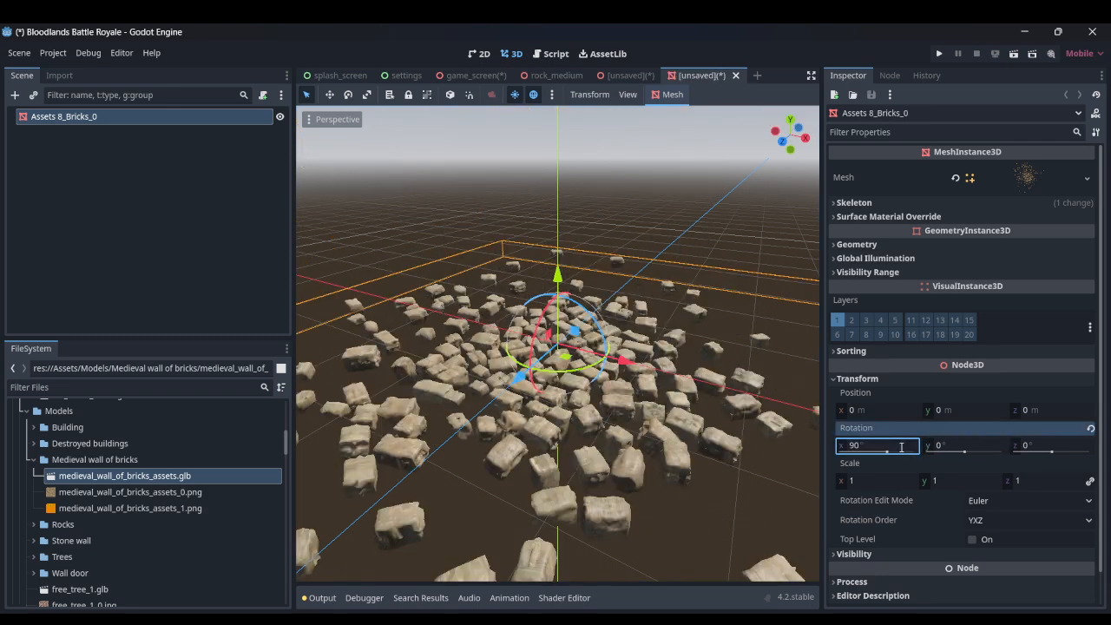
- Rename the root node to YellowBricksSpread and save the scene as yellow_bricks_spread
double_click(121, 117)
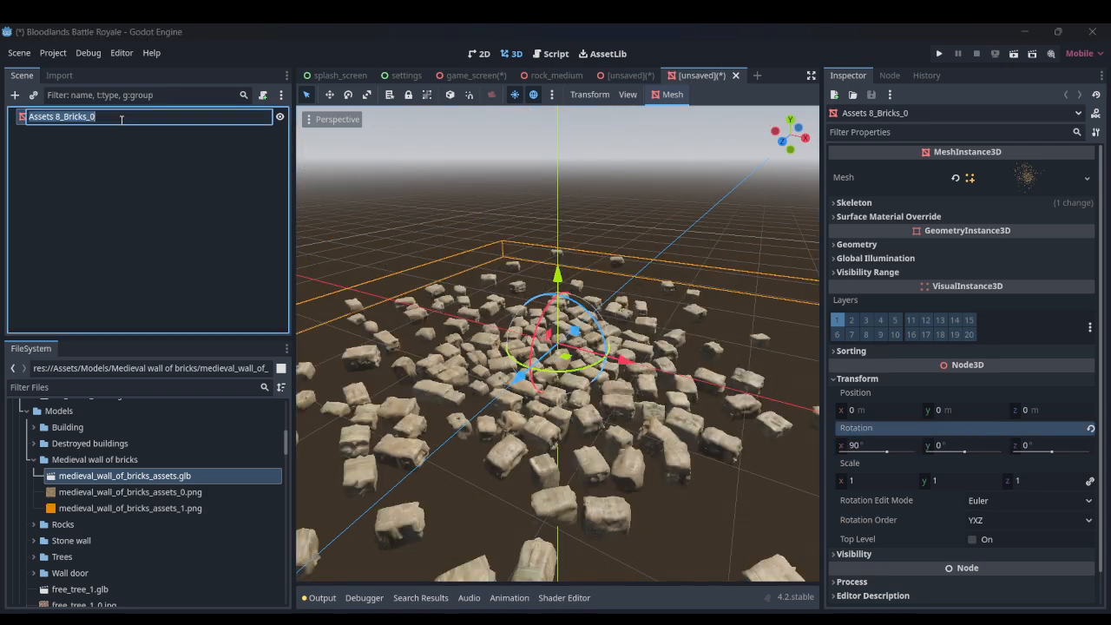
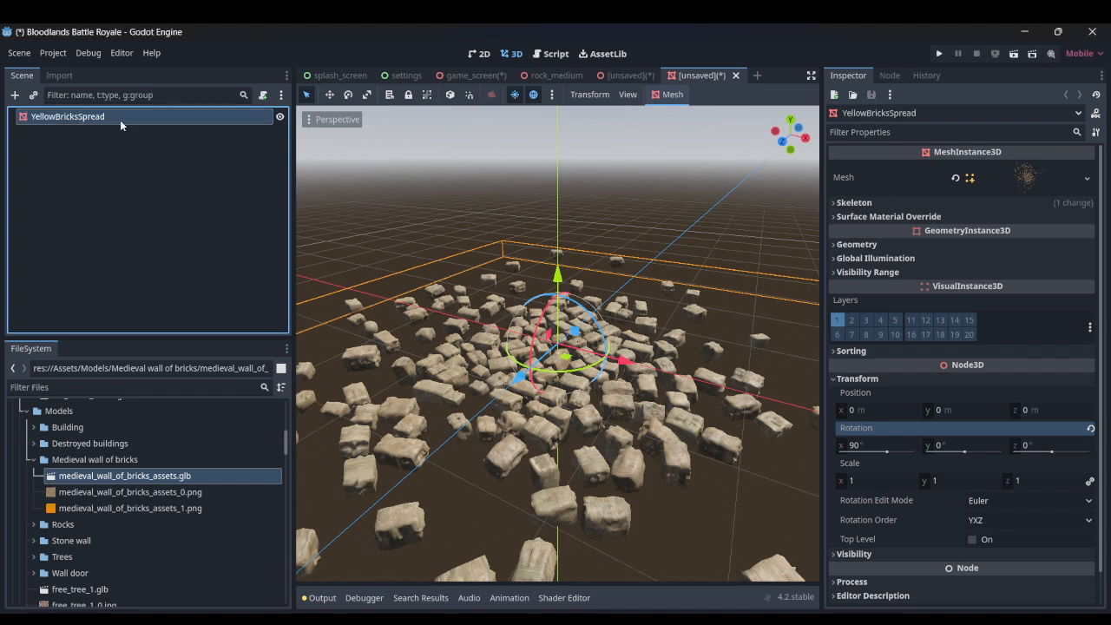
key("ctrl+s")
left_click(444, 527)
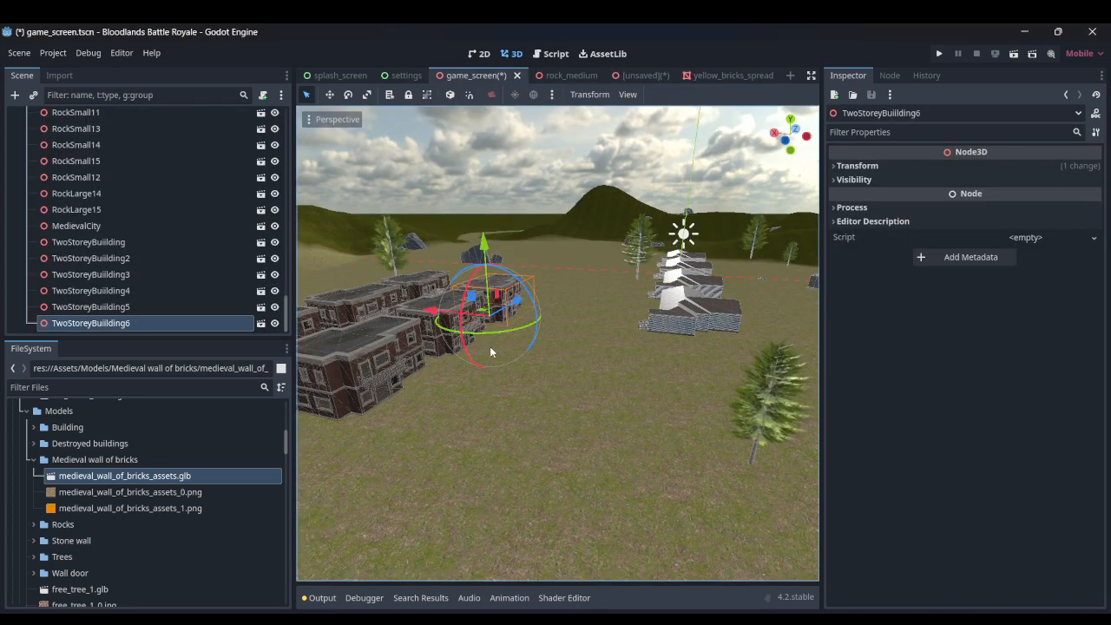
- Instantiate the yellow bricks spread scene as a child of the Objects node in game_screen
middle_click_drag(491, 351, 531, 378)
scroll(226, 257, "up", 10)
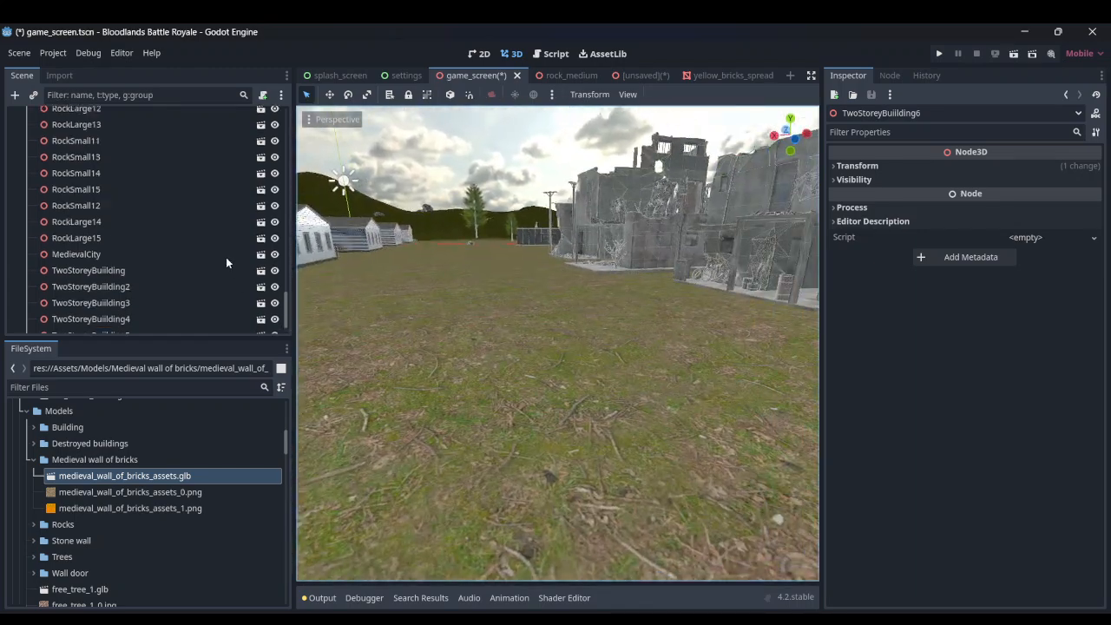
scroll(191, 252, "up", 15)
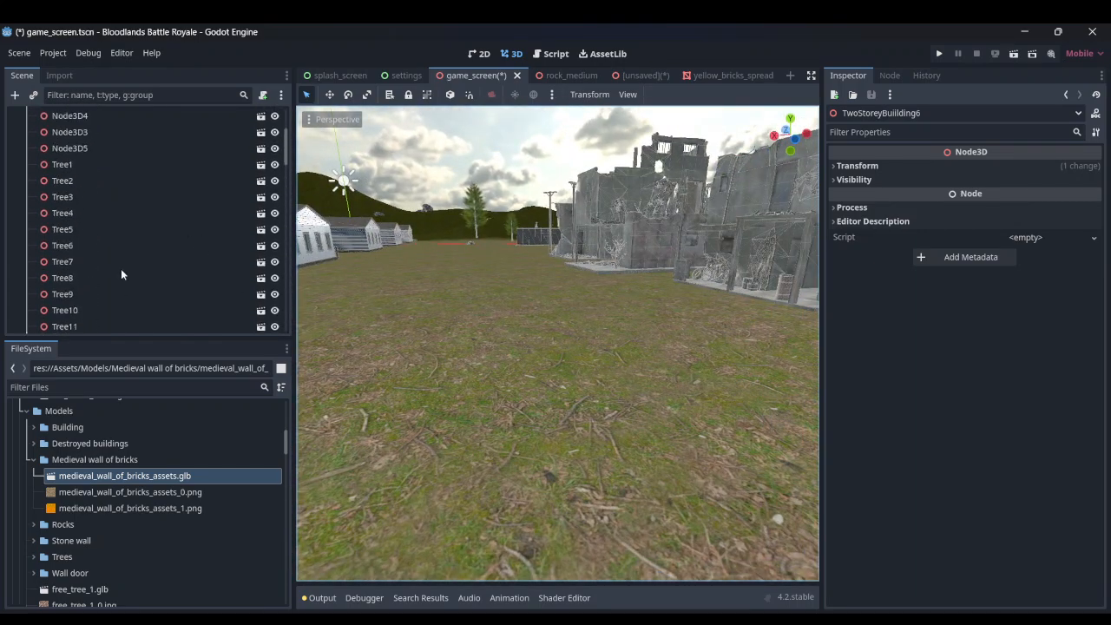
left_click(87, 208)
key("ctrl+shift+a")
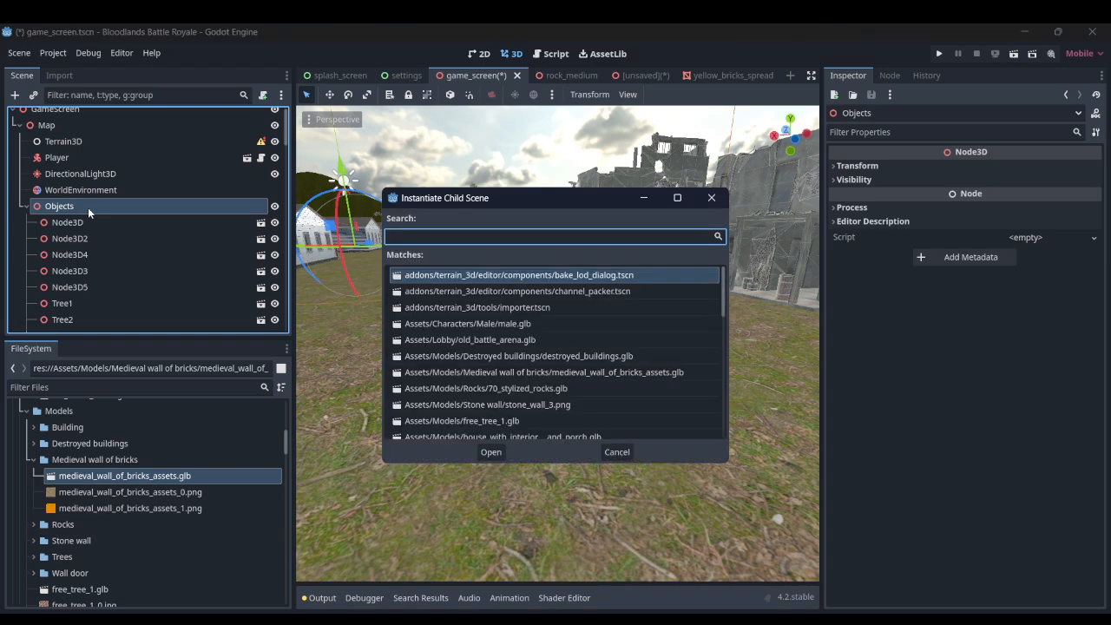
type("brick")
key("Return")
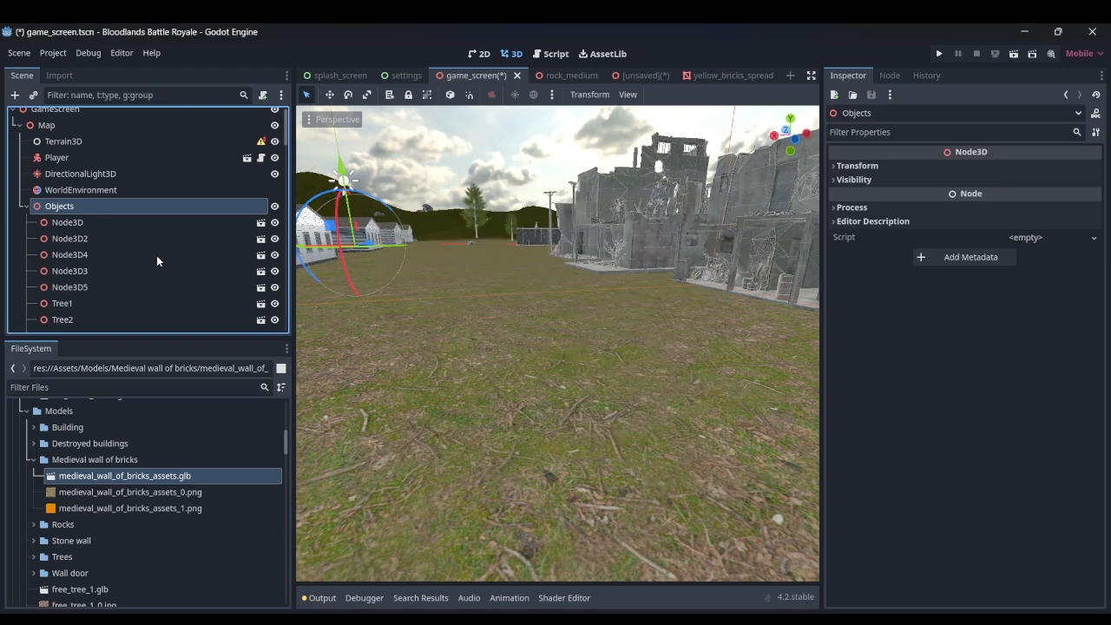
- Move YellowBricksSpread onto the open ground between the row of houses and the ruined city
left_click_drag(368, 243, 541, 296)
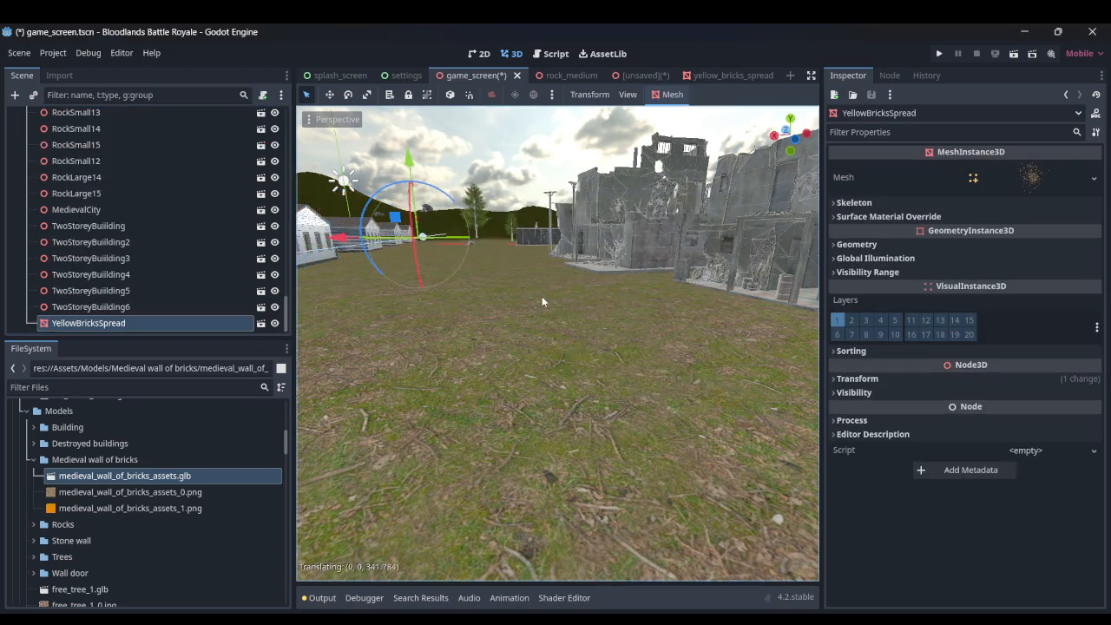
key("s")
right_click_drag(540, 297, 464, 285)
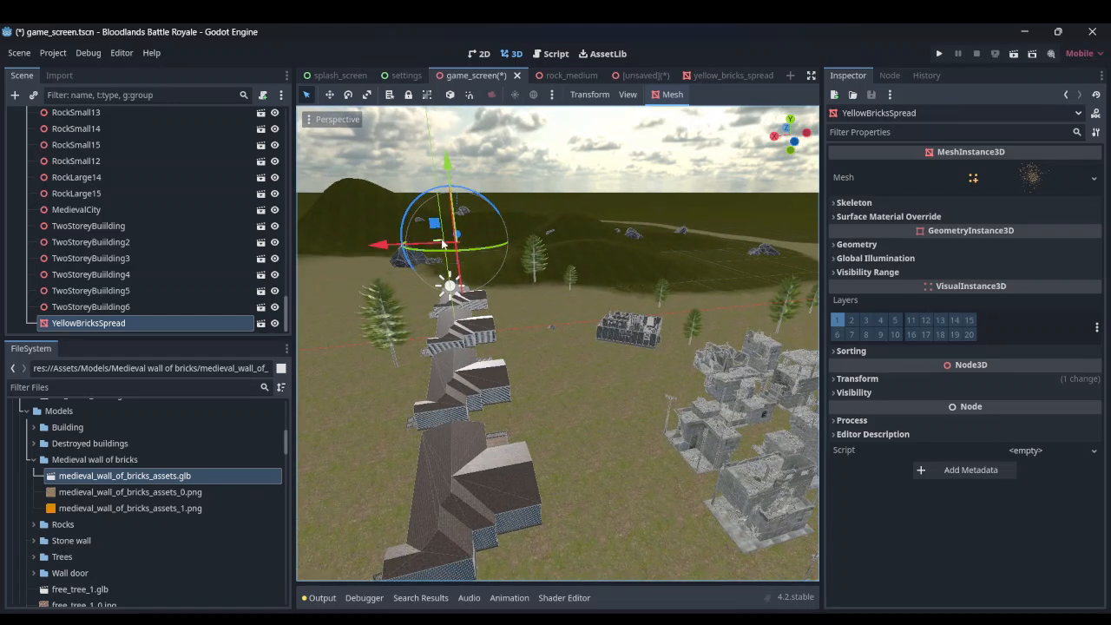
left_click_drag(442, 244, 576, 364)
- Raise YellowBricksSpread slightly so the bricks sit above the terrain surface
right_click_drag(502, 317, 556, 338)
key("w")
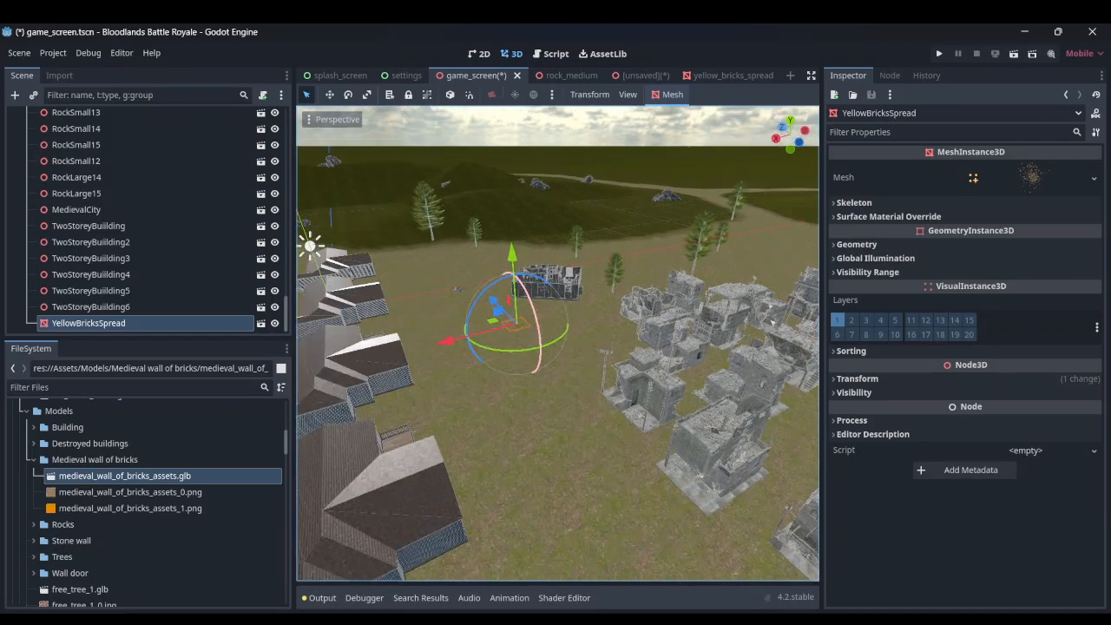
key("w")
right_click_drag(527, 274, 591, 248)
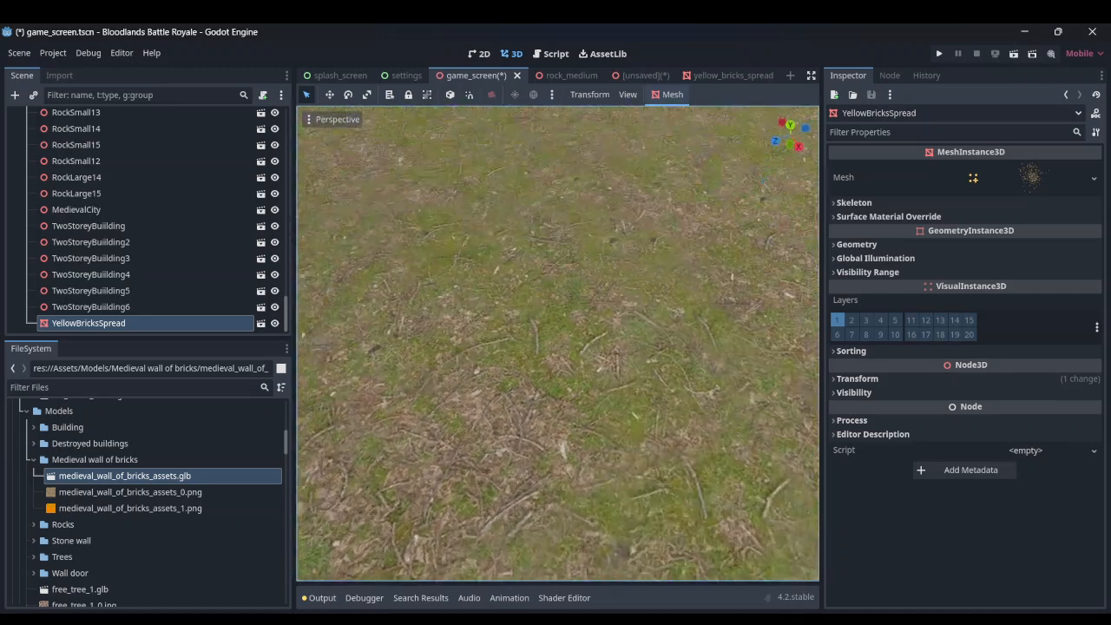
right_click_drag(557, 342, 695, 289)
key("s")
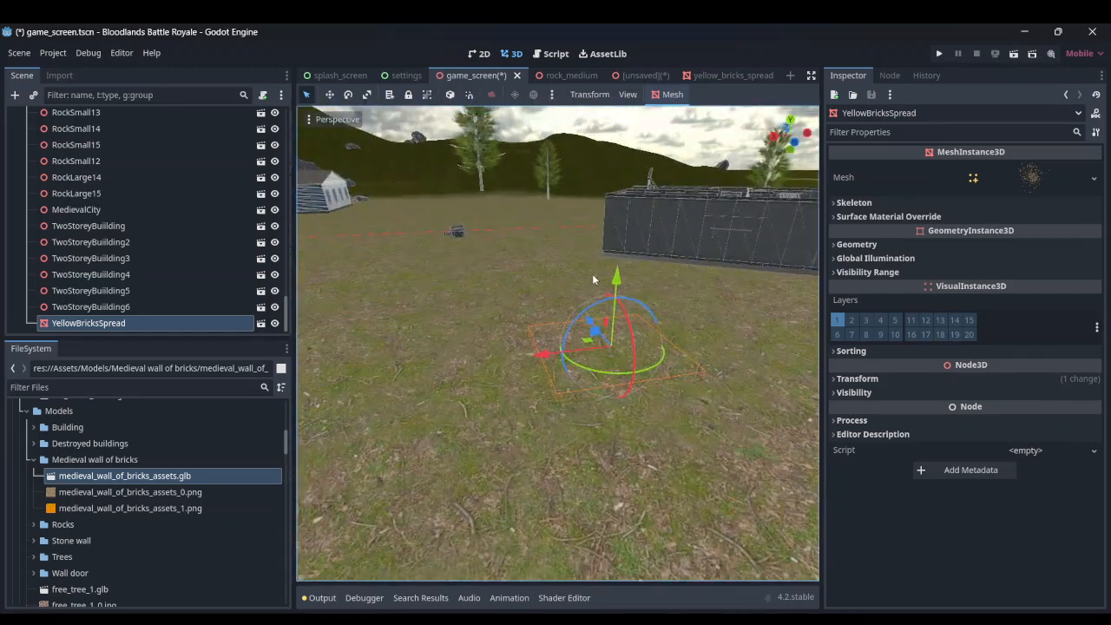
left_click_drag(614, 277, 628, 279)
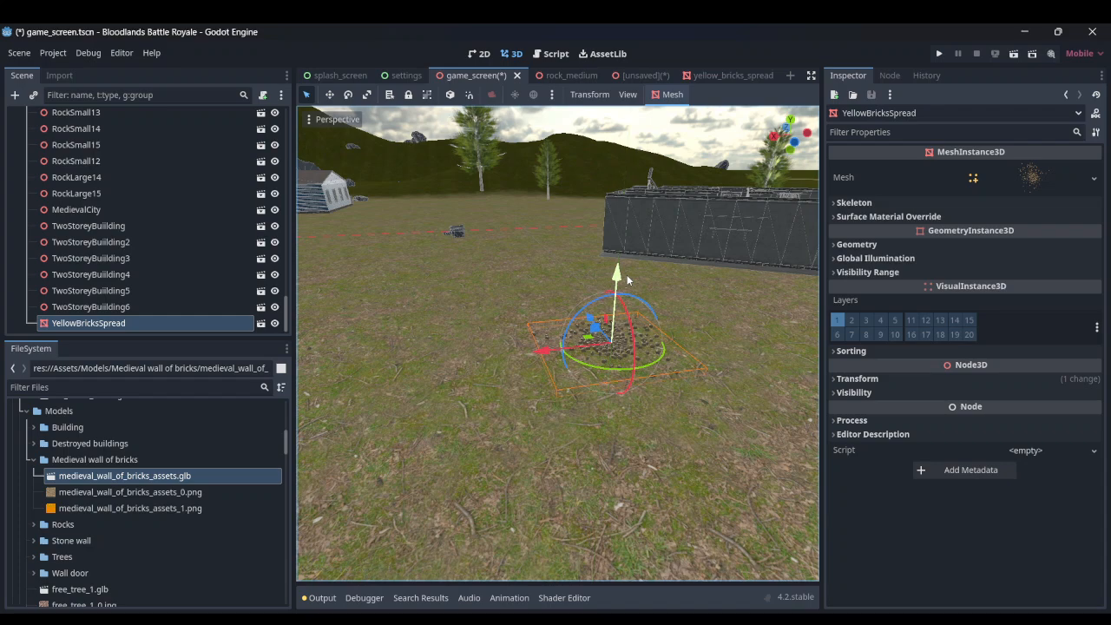
- Move YellowBricksSpread across the ground toward the ruined city buildings
key("w")
right_click_drag(628, 280, 816, 299)
key("s")
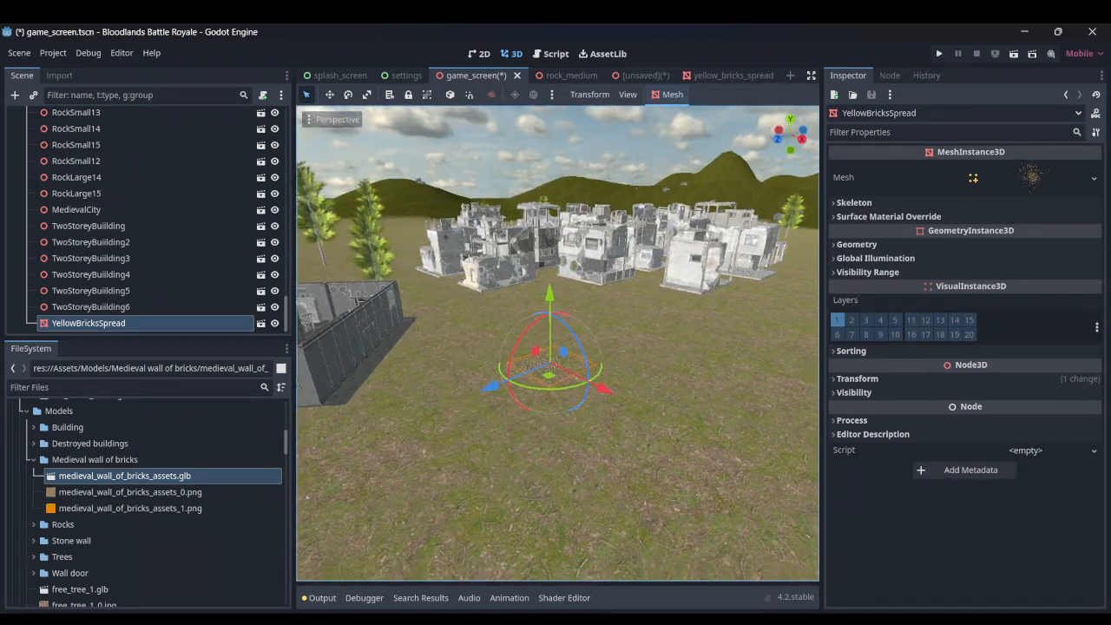
key("w")
right_click_drag(594, 263, 605, 284)
left_click_drag(503, 336, 516, 257)
- Fine-tune the height of YellowBricksSpread from close up so the bricks rest on the ground near the ruins
key("w")
right_click_drag(515, 257, 550, 271)
key("w")
key("s")
key("w")
key("s")
key("w")
key("w")
scroll(567, 252, "down", 2)
left_click_drag(570, 227, 570, 219)
- Duplicate YellowBricksSpread and move the copy across the ground to a spot beside the original near the ruined buildings
key("ctrl+d")
left_click_drag(574, 302, 819, 275)
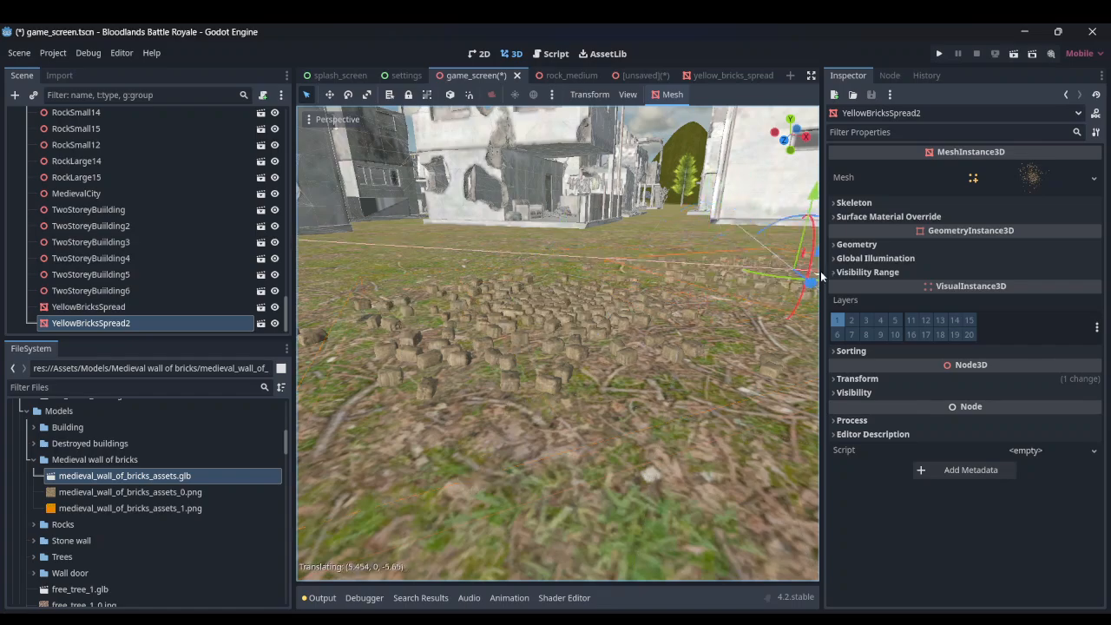
right_click_drag(816, 276, 781, 279)
key("d")
left_click_drag(529, 256, 475, 265)
right_click_drag(527, 306, 526, 334)
key("s")
- Duplicate YellowBricksSpread2 and move the new copy to another patch of ground around the ruined city
key("ctrl+d")
left_click_drag(446, 396, 633, 368)
right_click_drag(632, 368, 647, 356)
key("s")
left_click_drag(474, 328, 420, 162)
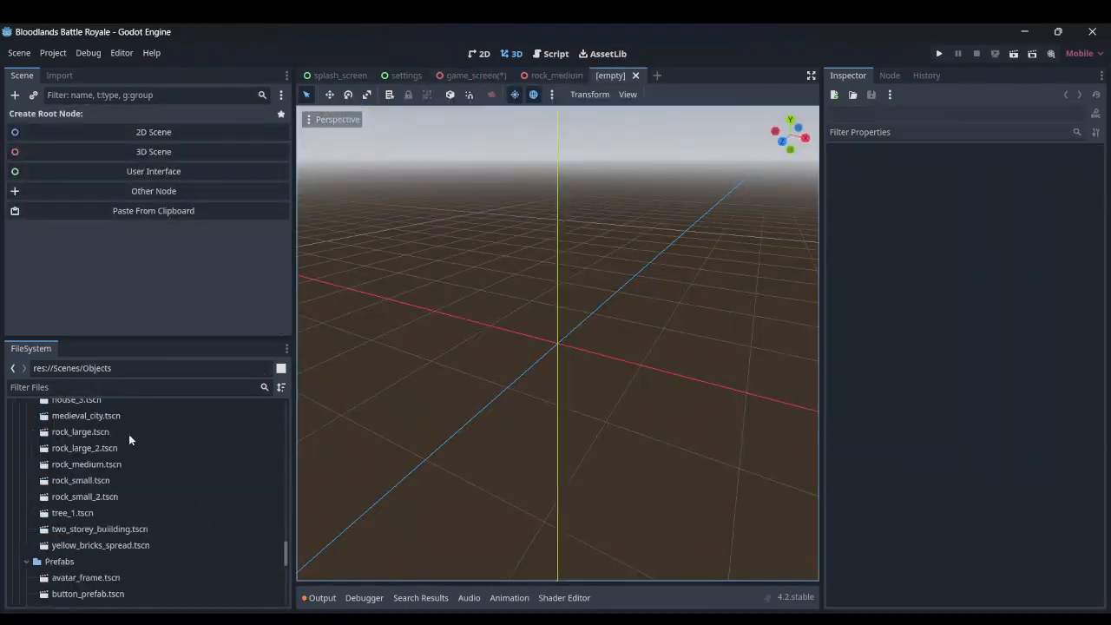
- Collapse the forest ground and rocky terrain texture folders in the project file tree
scroll(130, 443, "down", 10)
scroll(150, 482, "up", 6)
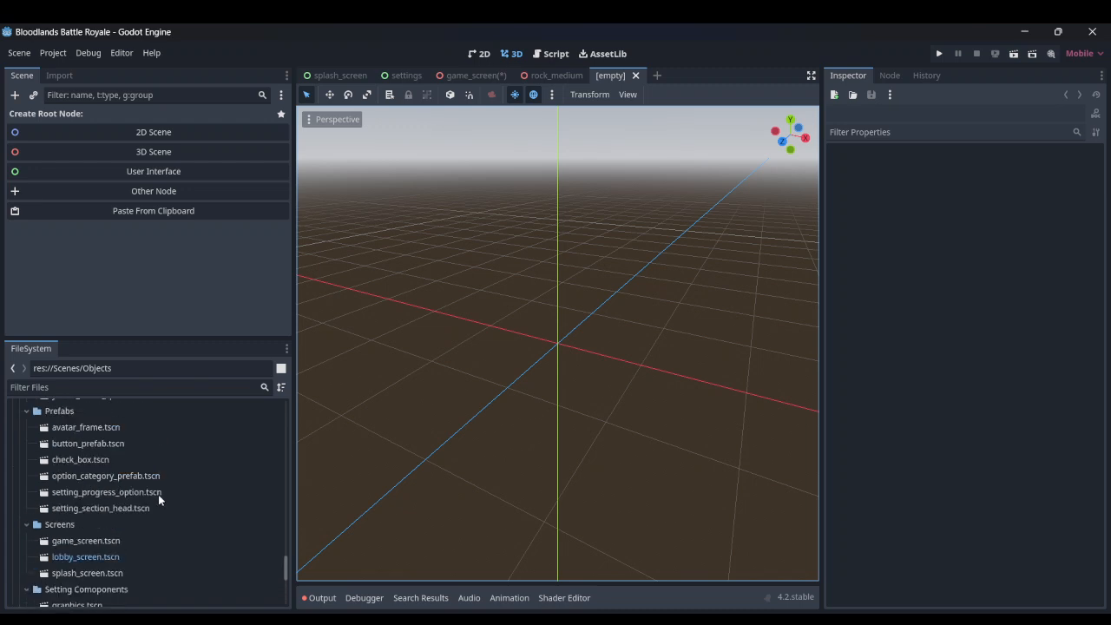
scroll(158, 494, "down", 10)
scroll(148, 528, "up", 2)
scroll(149, 531, "down", 3)
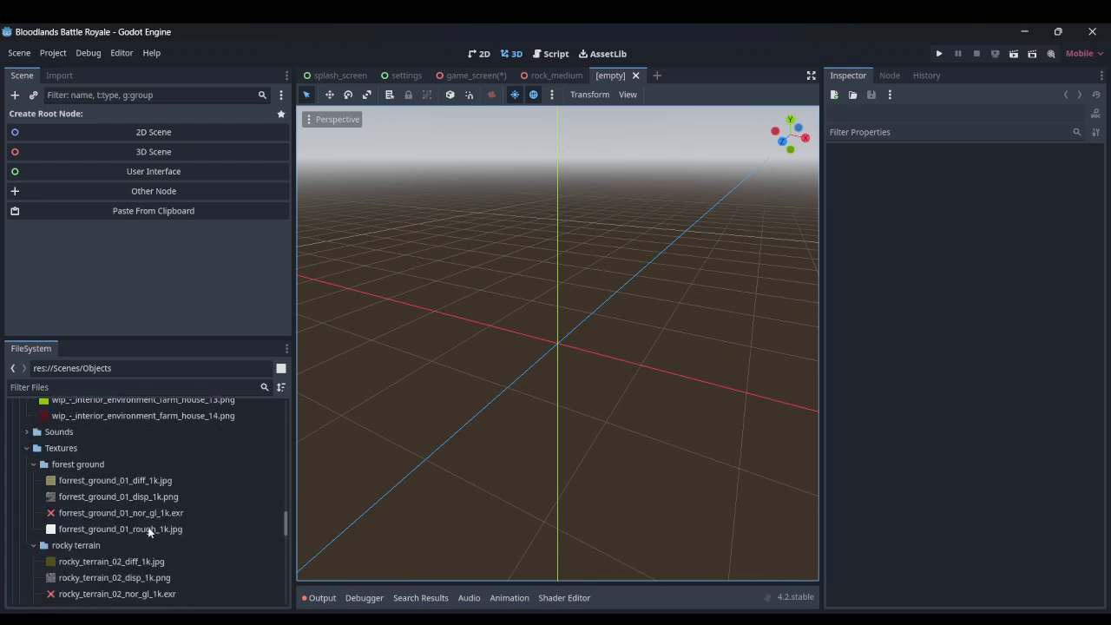
scroll(125, 536, "down", 2)
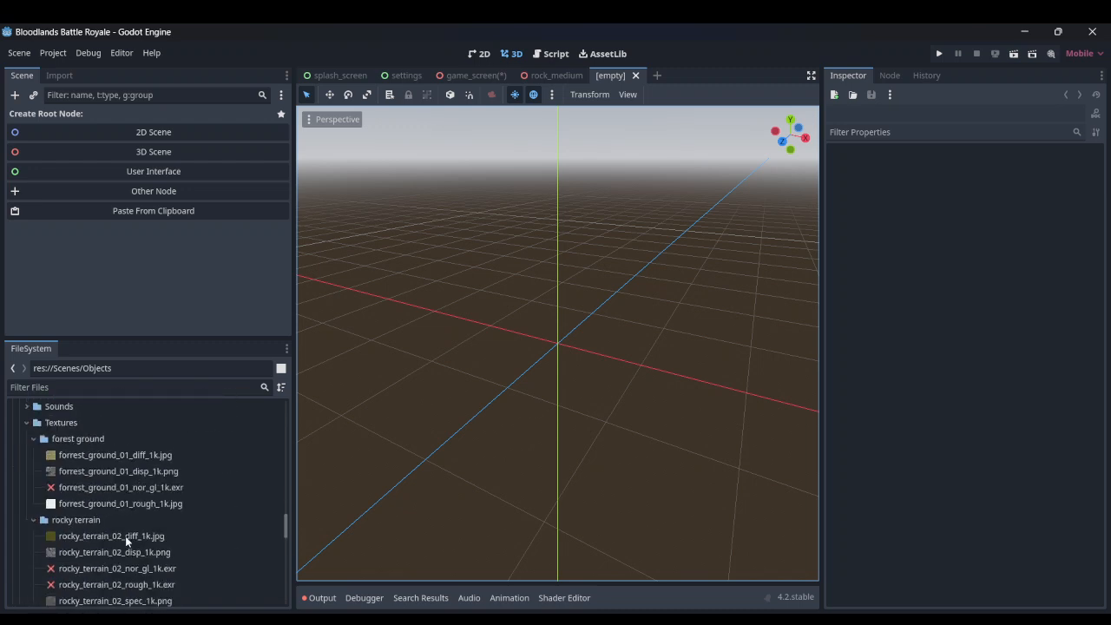
left_click(33, 416)
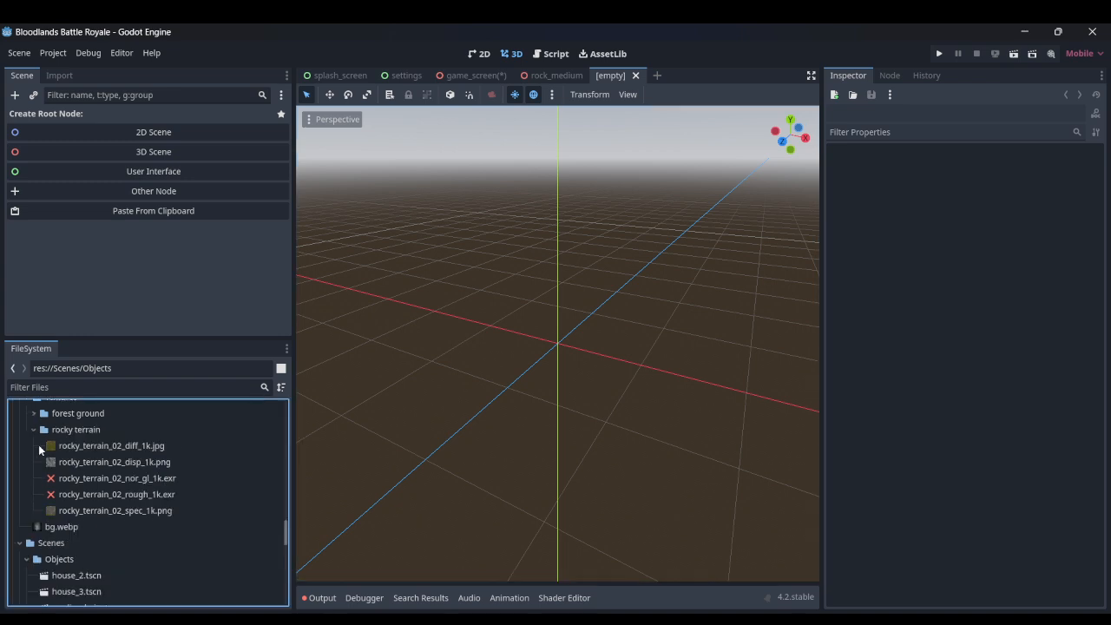
left_click(33, 429)
- Look through the Stone wall and Rocks model folders and select stone_wall.glb
scroll(24, 504, "up", 15)
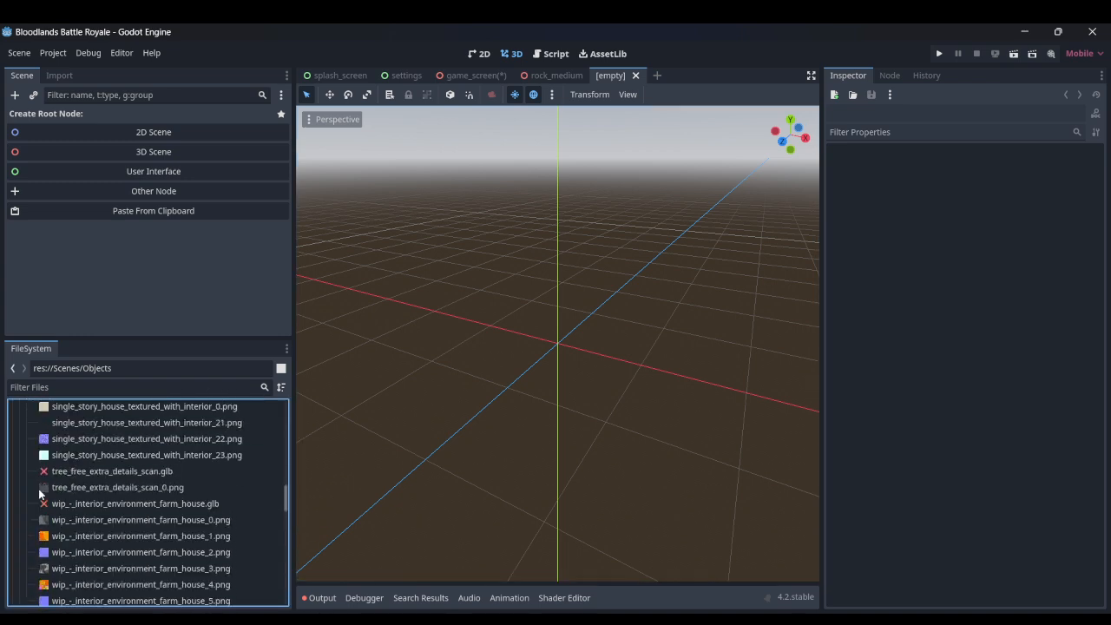
scroll(24, 504, "up", 5)
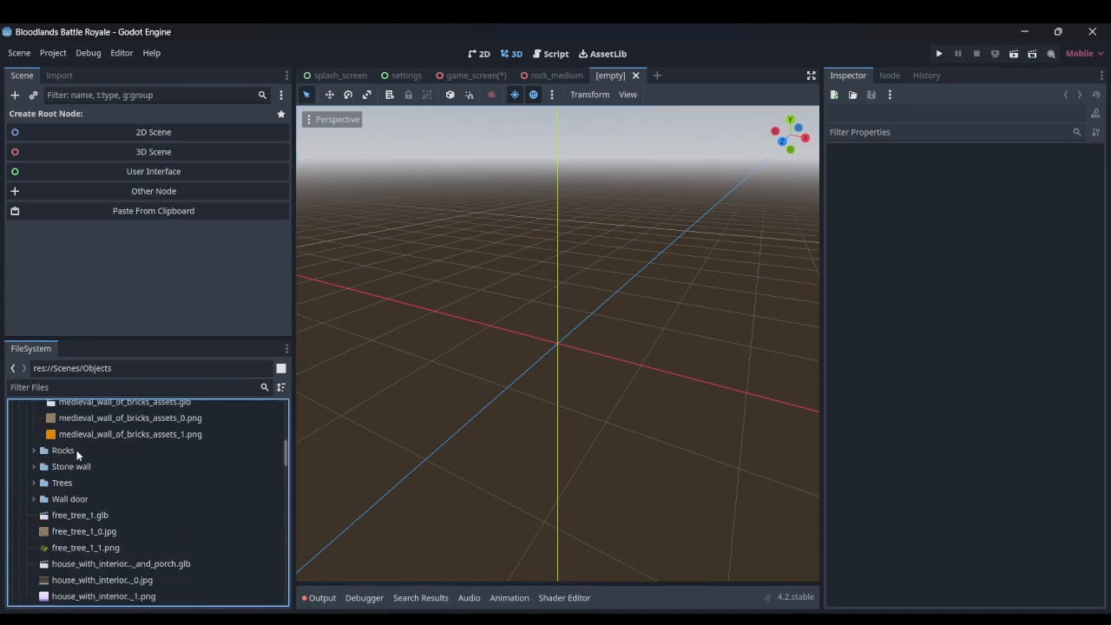
left_click(34, 467)
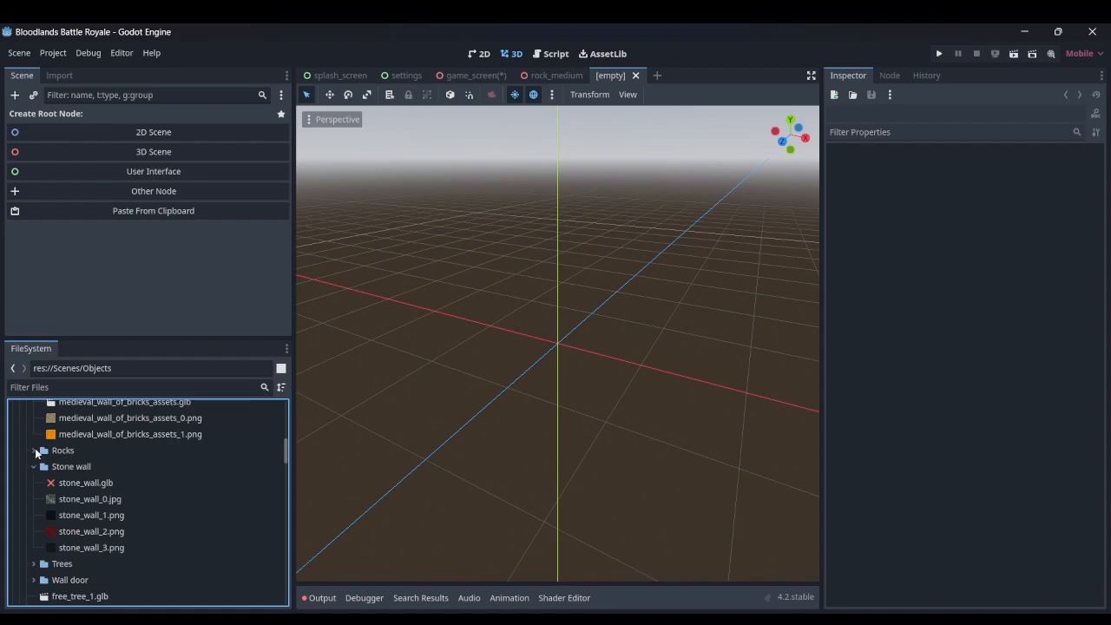
left_click(35, 450)
left_click(35, 450)
left_click(55, 483)
scroll(55, 489, "down", 3)
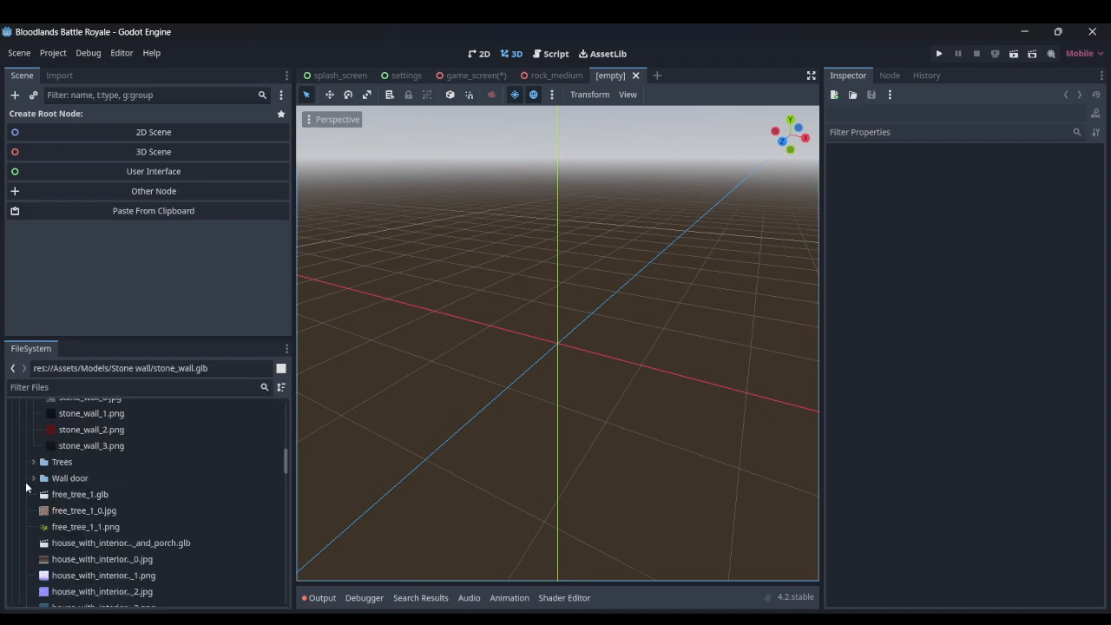
- Place wall_door_-_19mb.glb from the Wall door folder in the empty scene under a Node3D root
left_click(33, 479)
left_click(54, 495)
left_click_drag(53, 495, 528, 339)
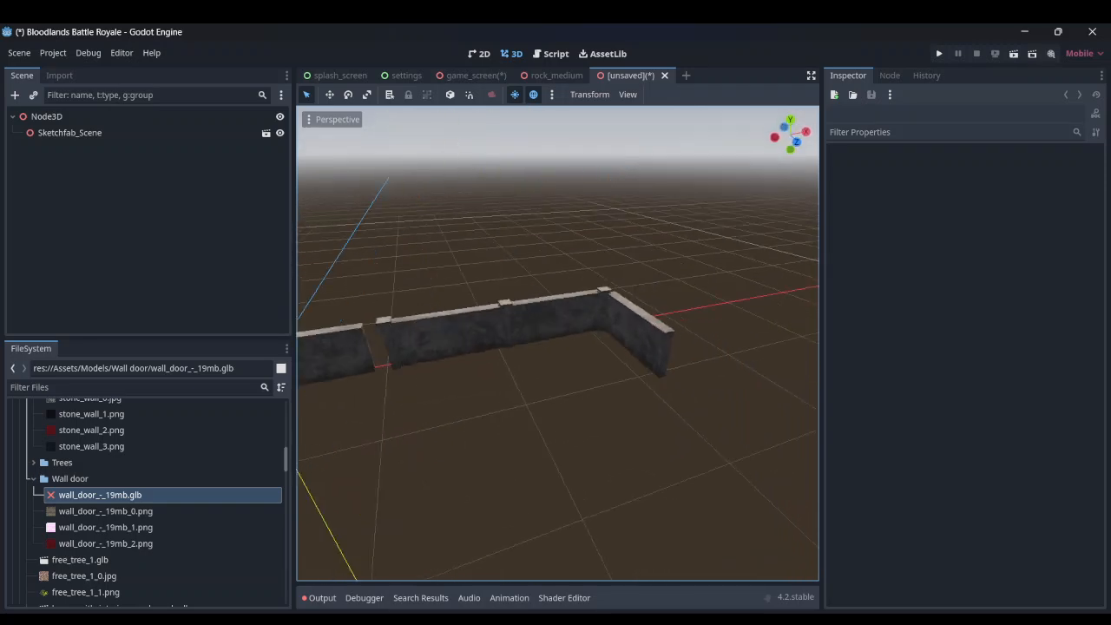
- Examine the placed wall model from several sides, including its end, its corner and the gap between segments
key("w")
mouse_move(528, 339)
right_mouse_down()
mouse_move(523, 325)
mouse_move(373, 317)
mouse_move(402, 438)
right_mouse_up()
left_click(516, 365)
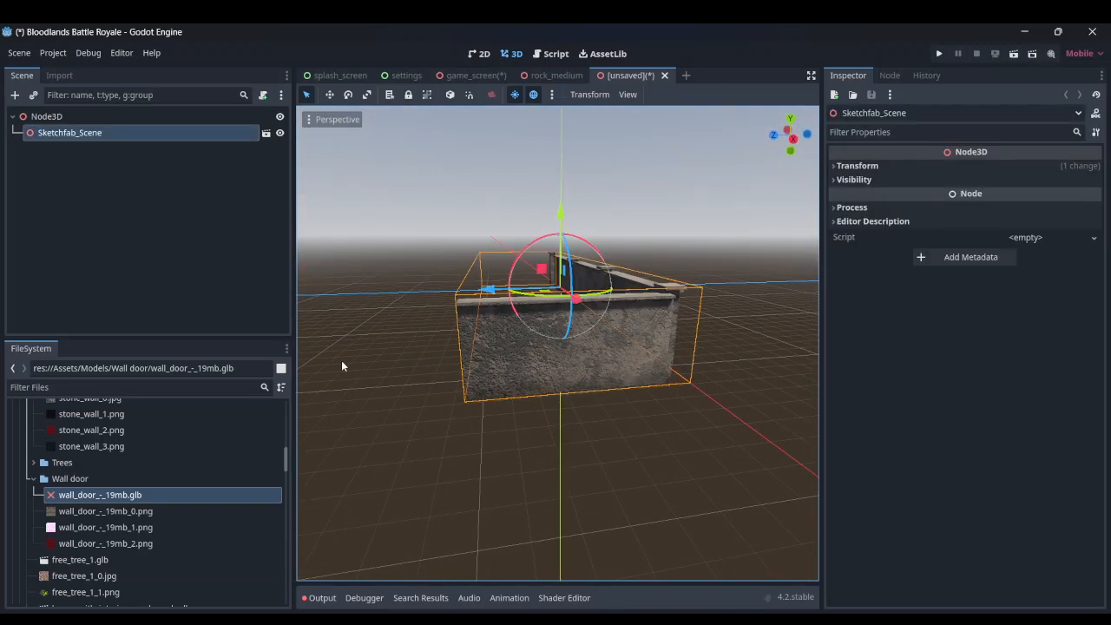
key("a")
right_click_drag(337, 361, 337, 361)
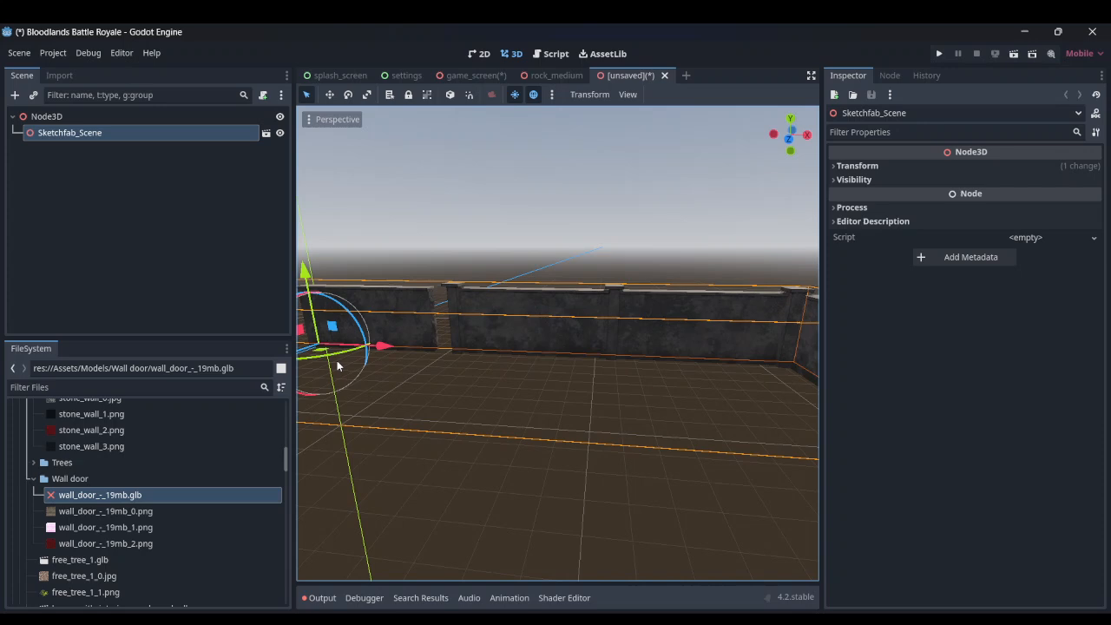
left_click(468, 251)
right_click_drag(407, 337, 425, 324)
key("a")
- Enable Editable Children on the wall's Sketchfab_Scene node to expose its individual wall pieces
left_click(425, 323)
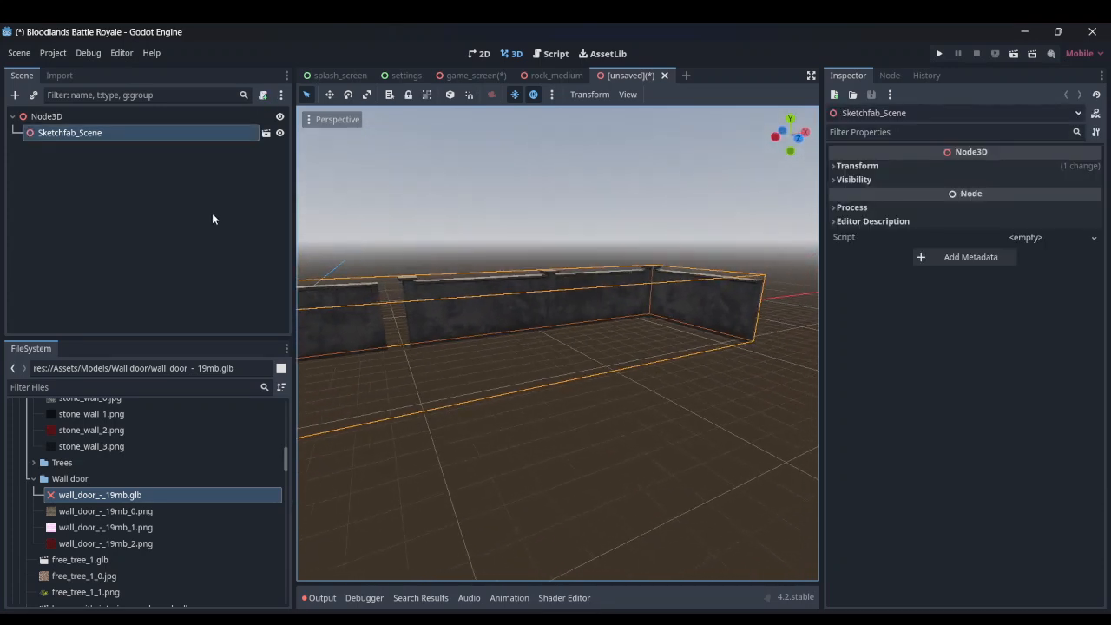
right_click(213, 137)
left_click(244, 479)
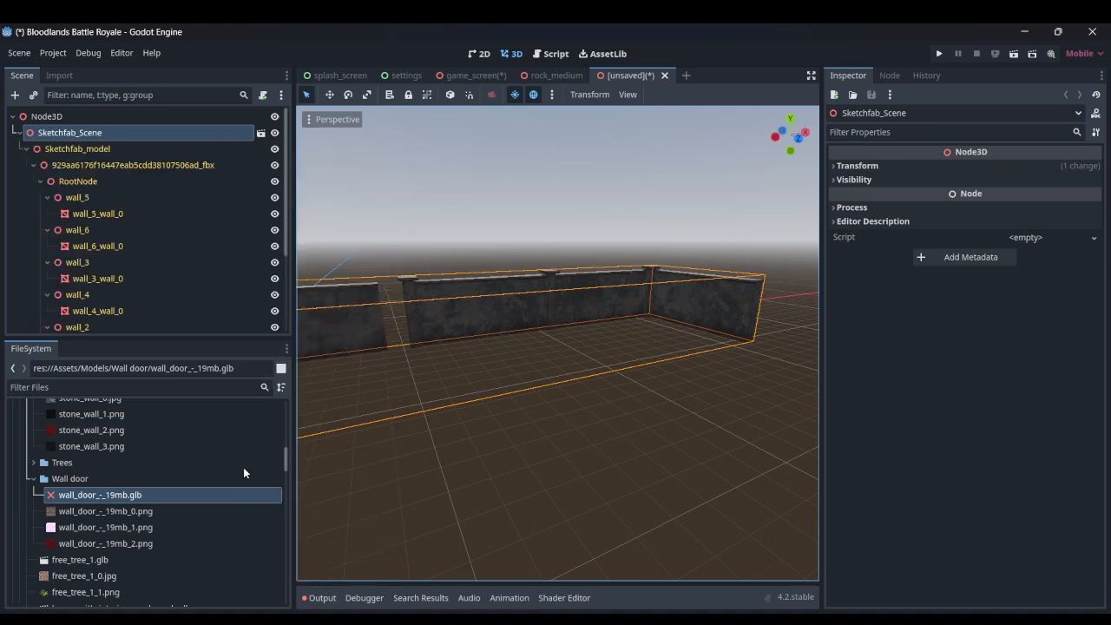
- Try to select the wall meshes as one range from wall_5_wall_0 to wall_2_2_wall_0 in the unfiltered scene tree
left_click(144, 214)
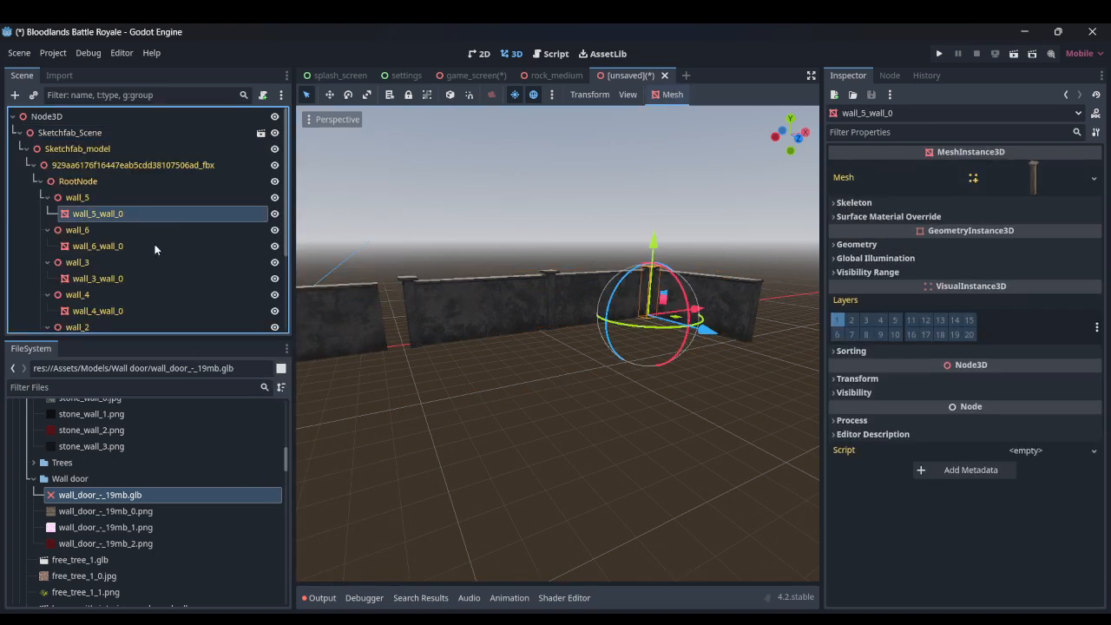
scroll(149, 253, "down", 3)
scroll(148, 265, "down", 1)
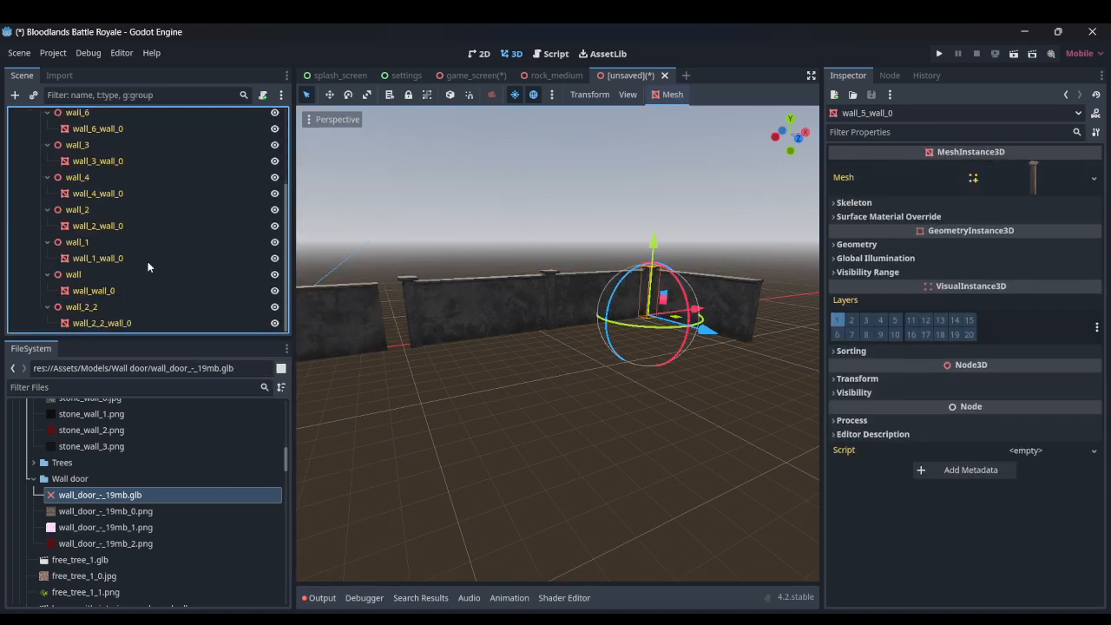
left_click(138, 325, "shift")
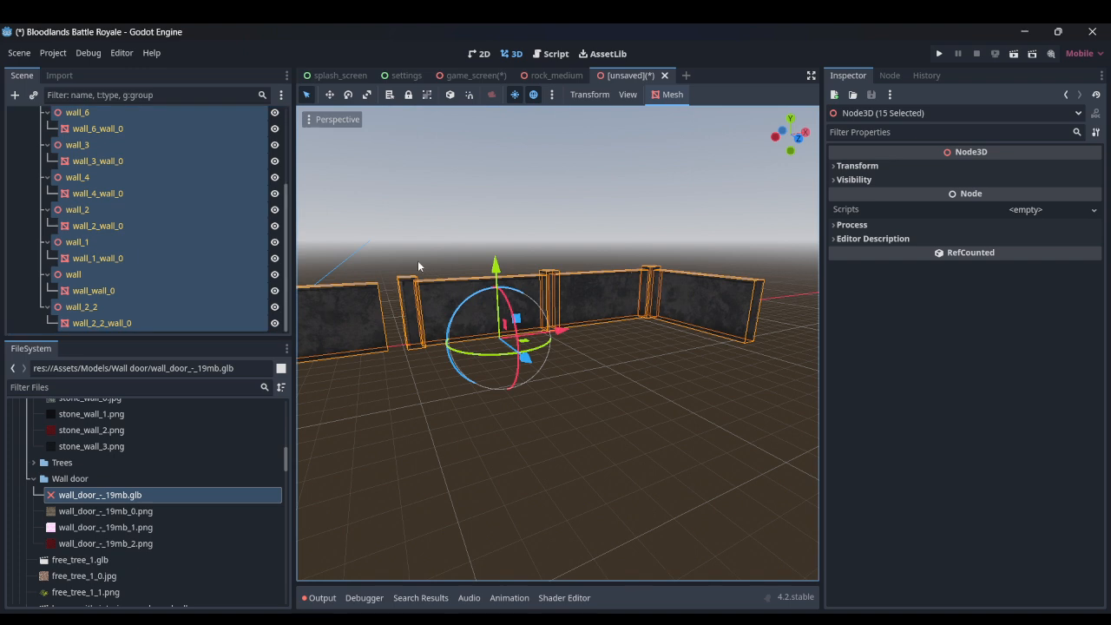
left_click(382, 250)
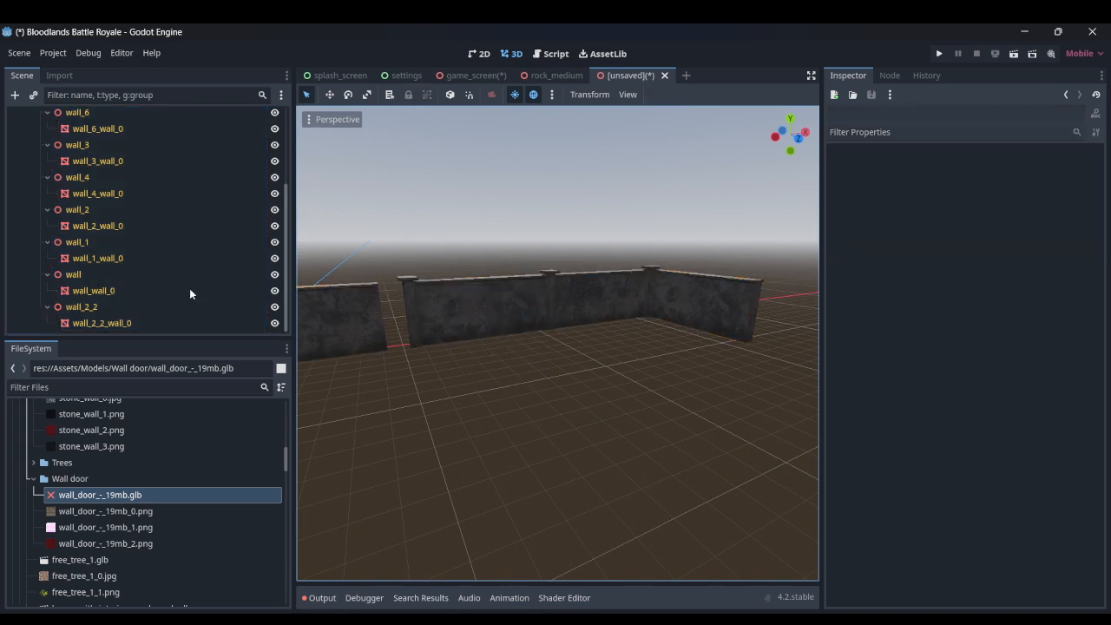
left_click(156, 323)
scroll(167, 268, "up", 4)
left_click(160, 216, "shift")
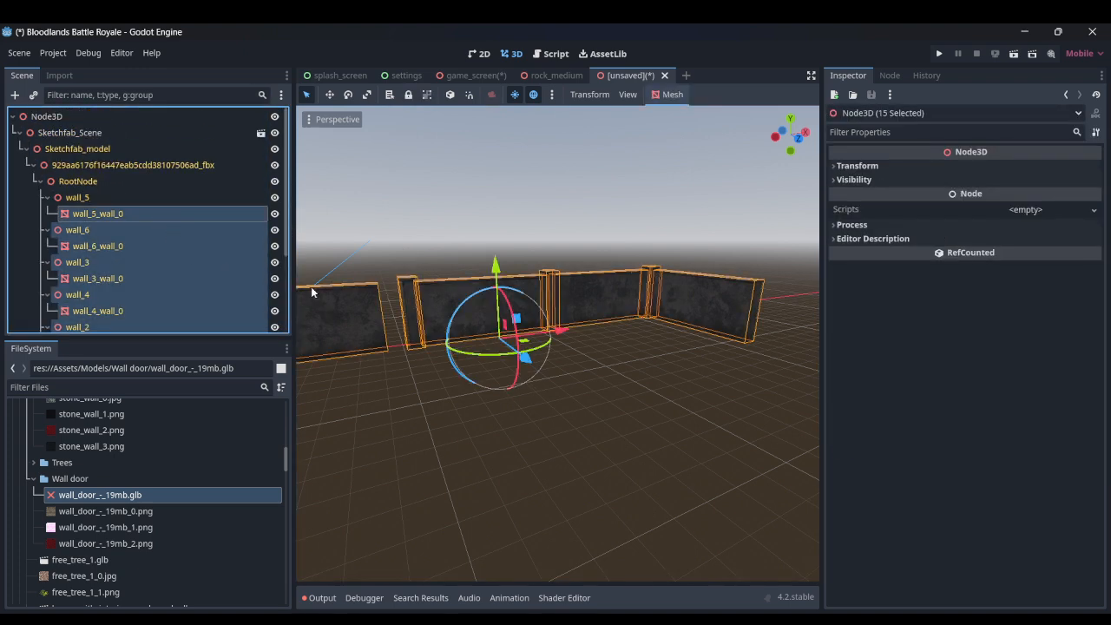
left_click(188, 204)
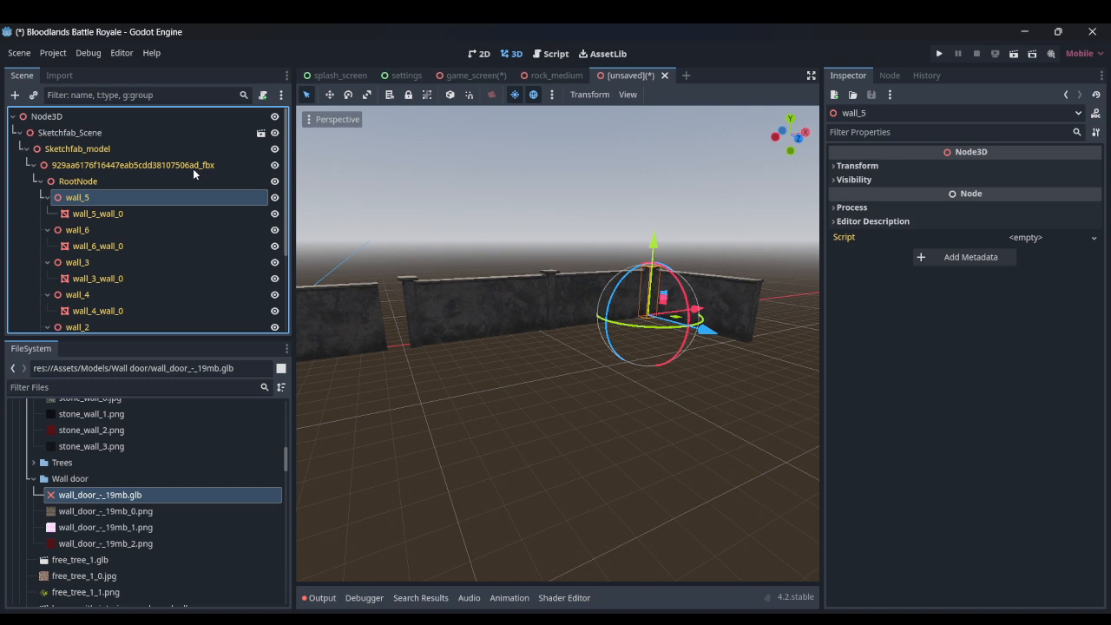
- Filter the scene tree with type:mesh and select all meshes from wall_5_wall_0 to wall_2_2_wall_0
left_click(178, 95)
type("type")
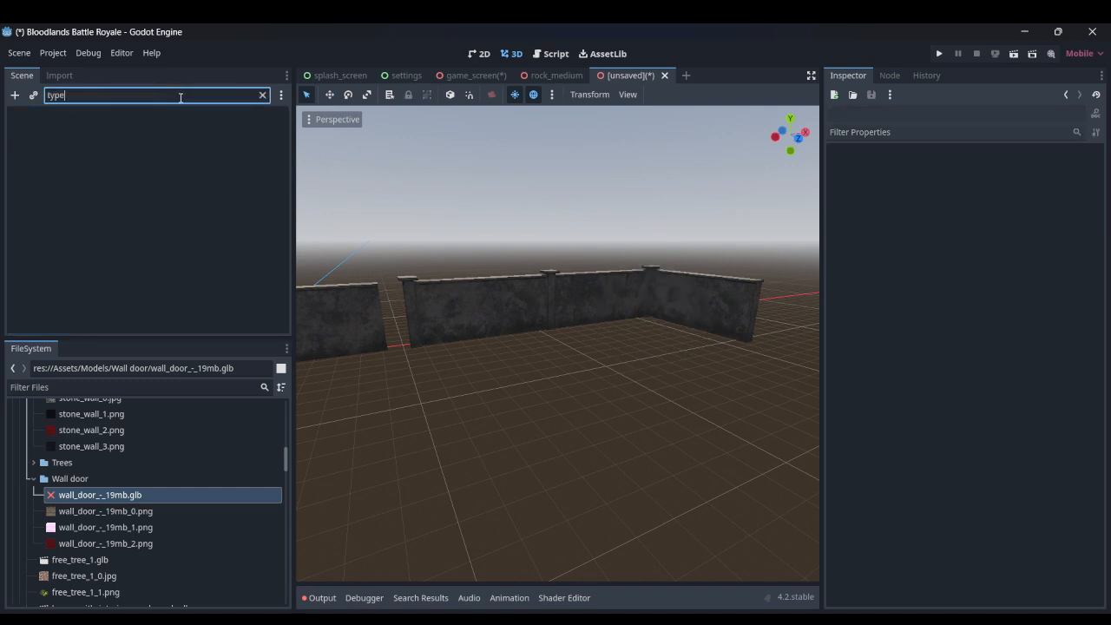
type(":mesh")
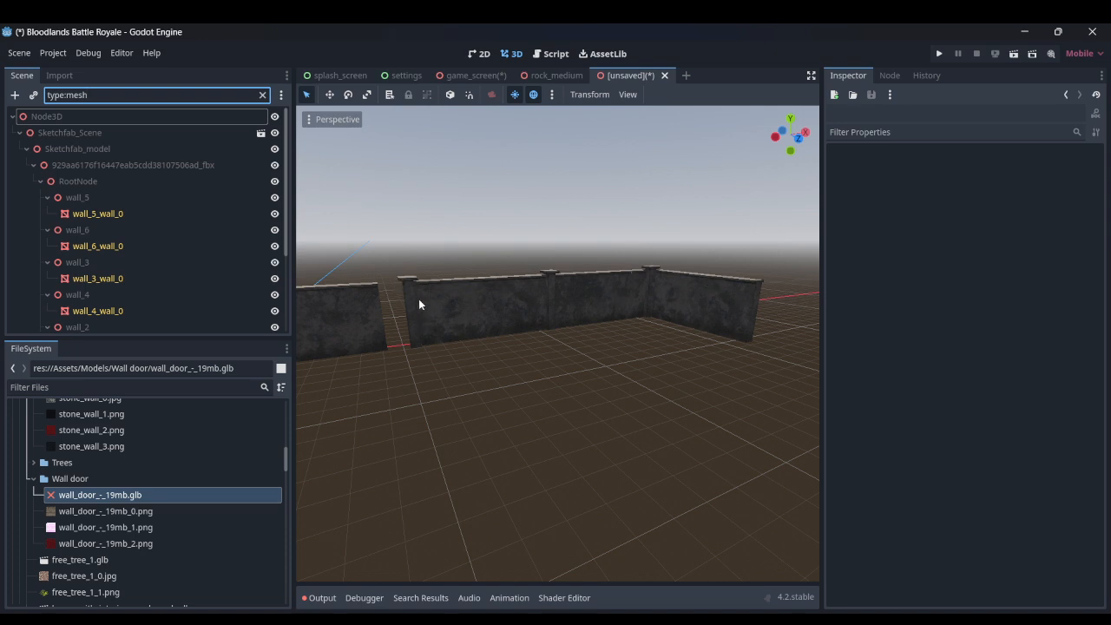
left_click(120, 217)
scroll(186, 301, "down", 3)
left_click(199, 325, "shift")
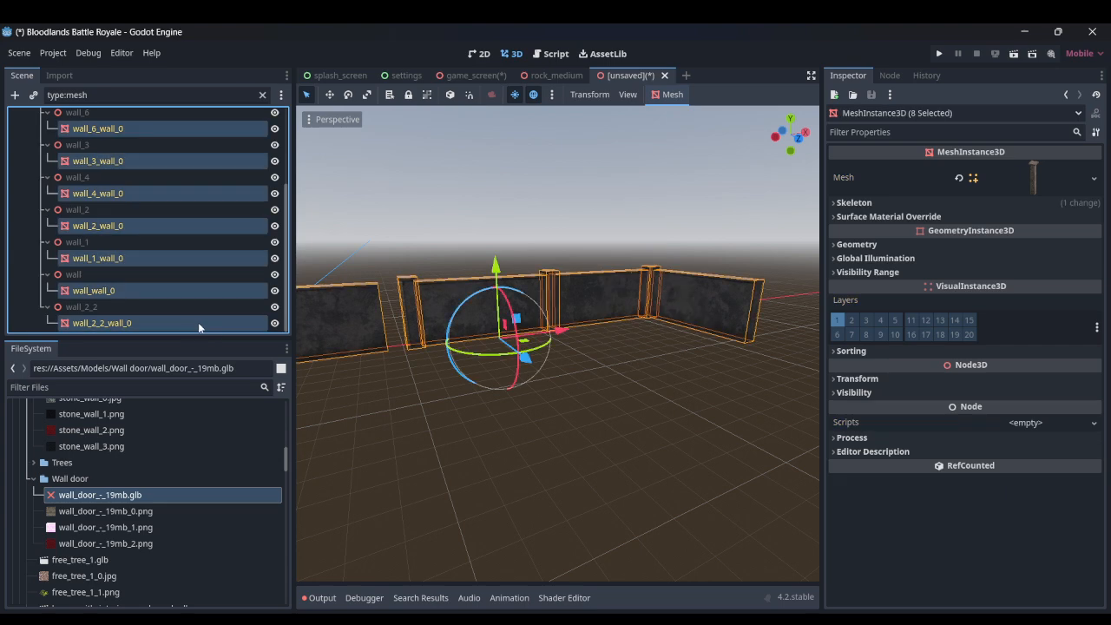
right_click_drag(561, 347, 495, 359)
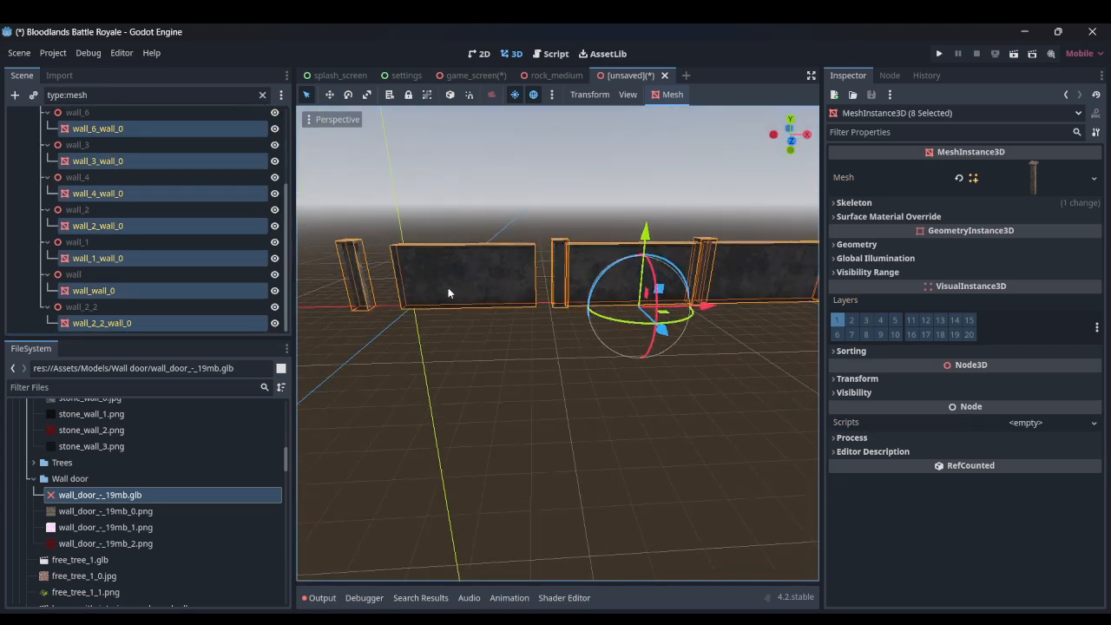
right_click_drag(448, 293, 482, 311)
scroll(178, 269, "up", 5)
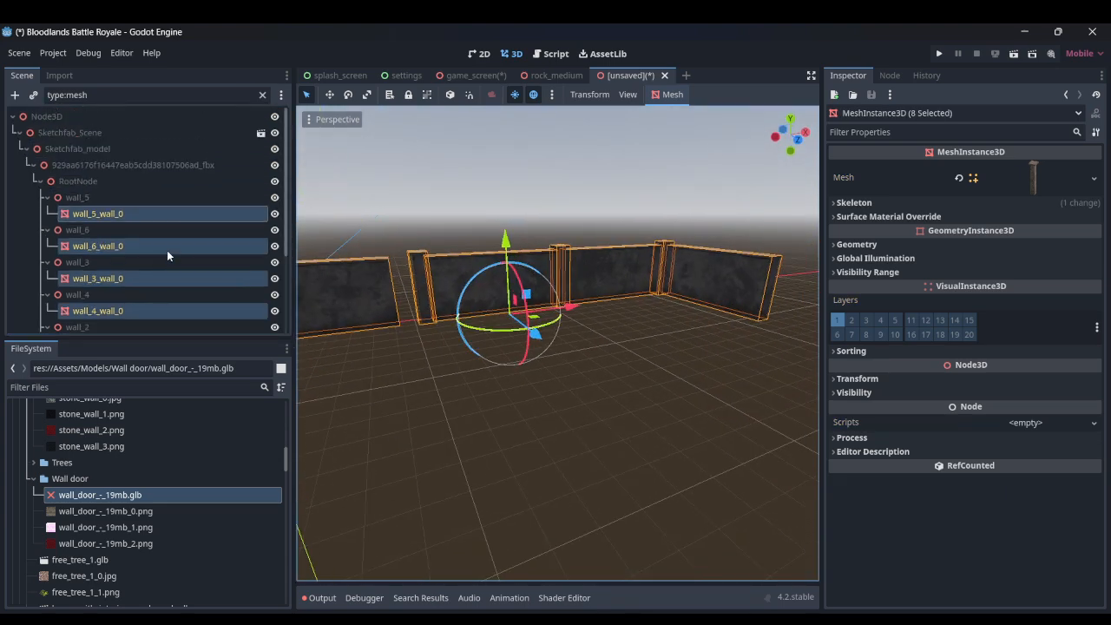
- Select only the six meshes from wall_5_wall_0 through wall_1_wall_0 and try to cut them from the wall scene
left_click(167, 246)
left_click(156, 216)
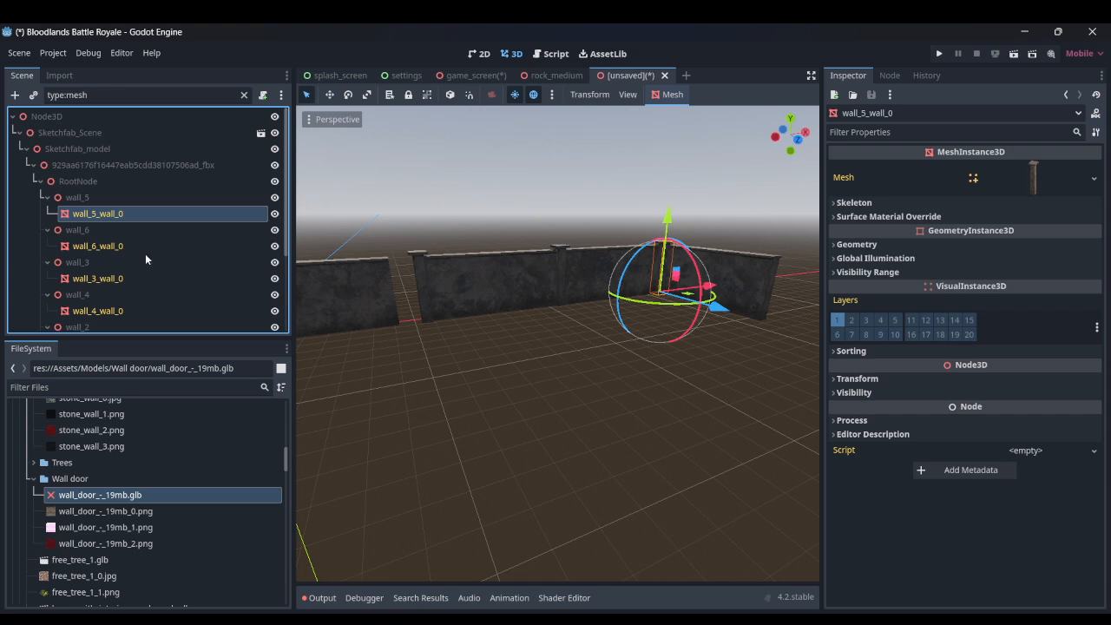
left_click(142, 248, "ctrl")
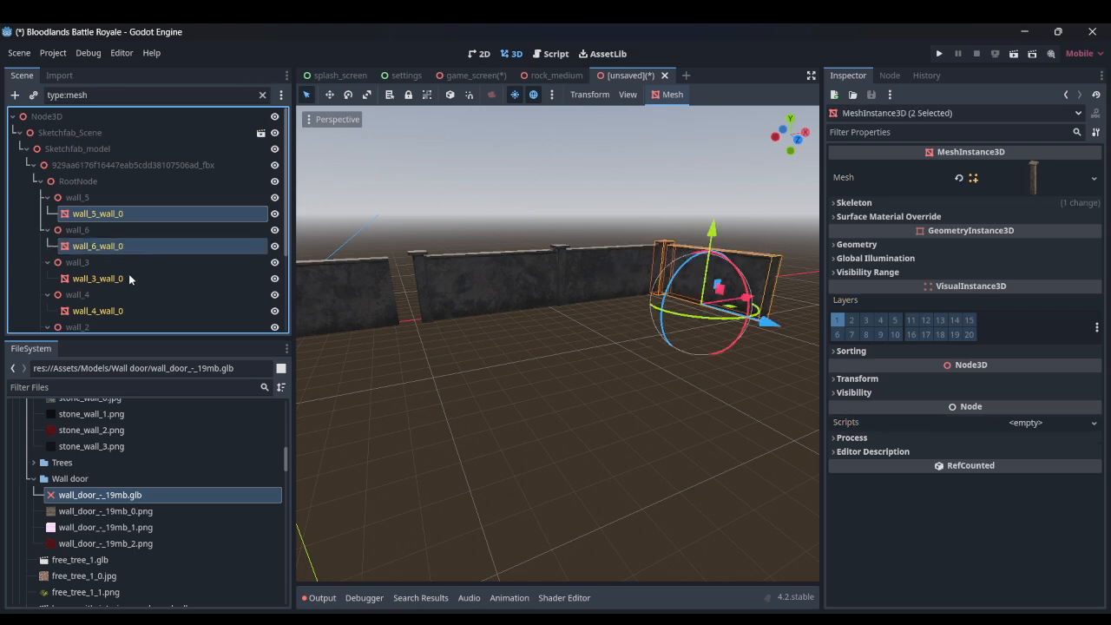
left_click(130, 277, "ctrl")
left_click(134, 309, "ctrl")
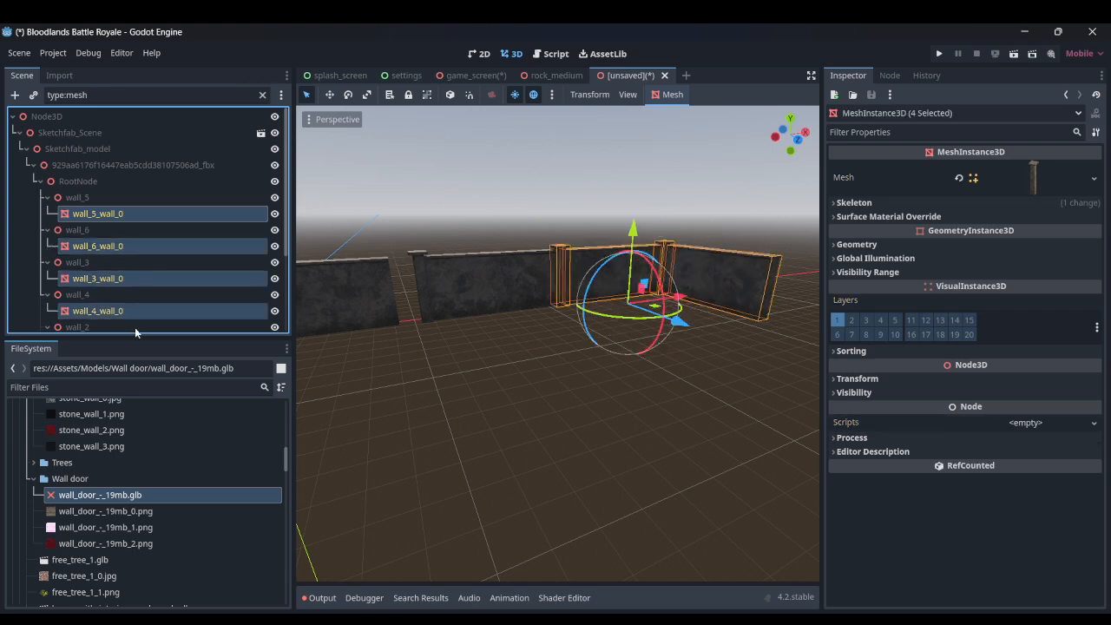
scroll(135, 328, "down", 3)
left_click(131, 260, "ctrl")
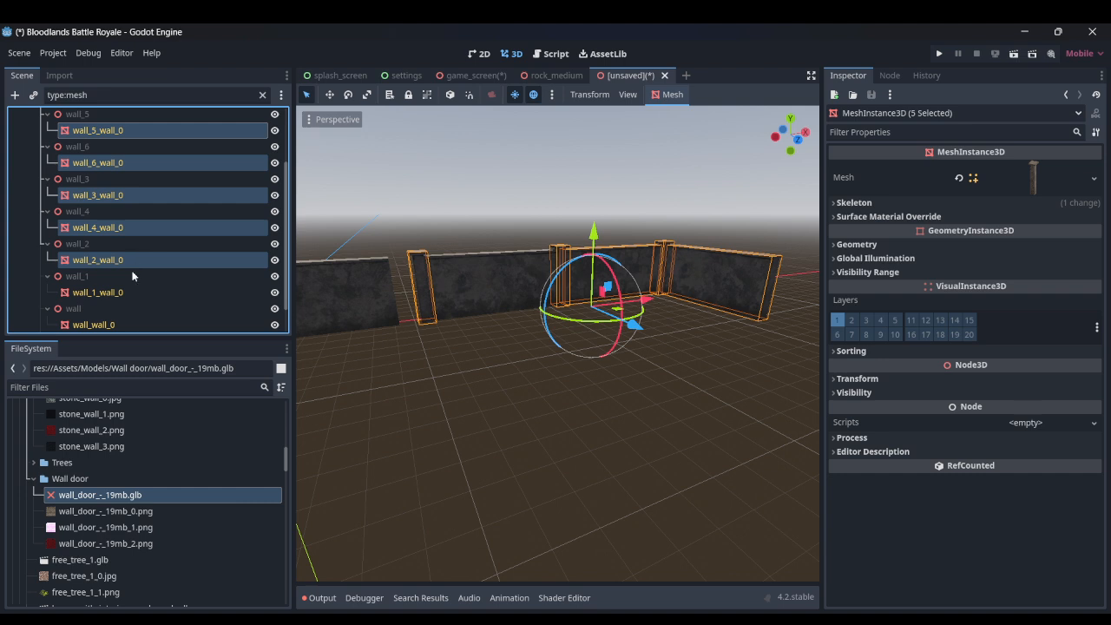
left_click(132, 291, "ctrl")
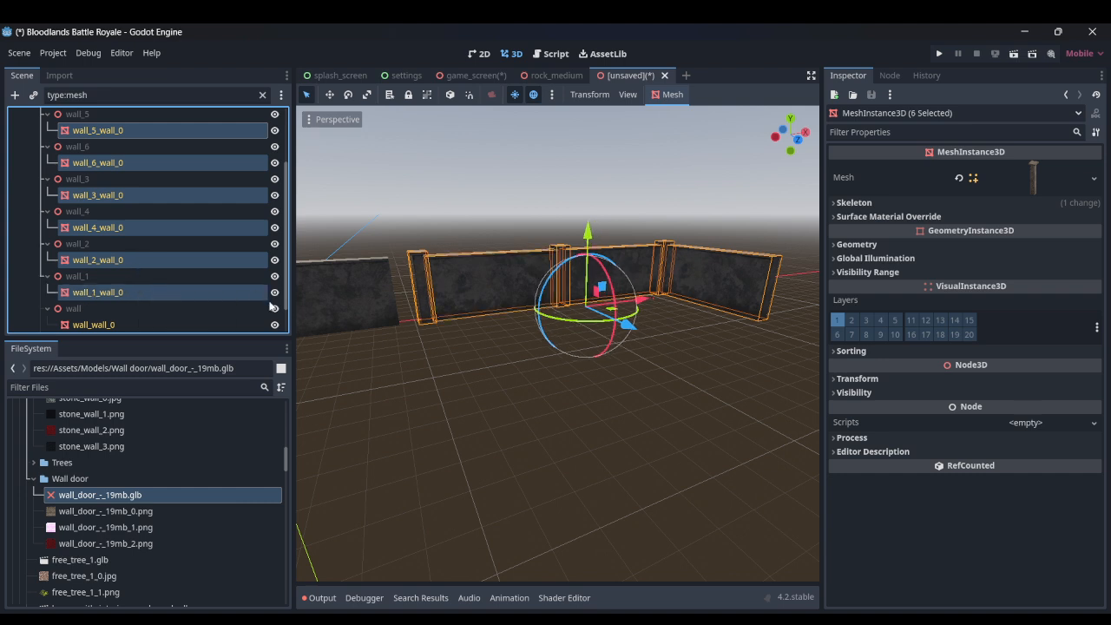
right_click_drag(359, 283, 326, 284)
scroll(216, 193, "up", 3)
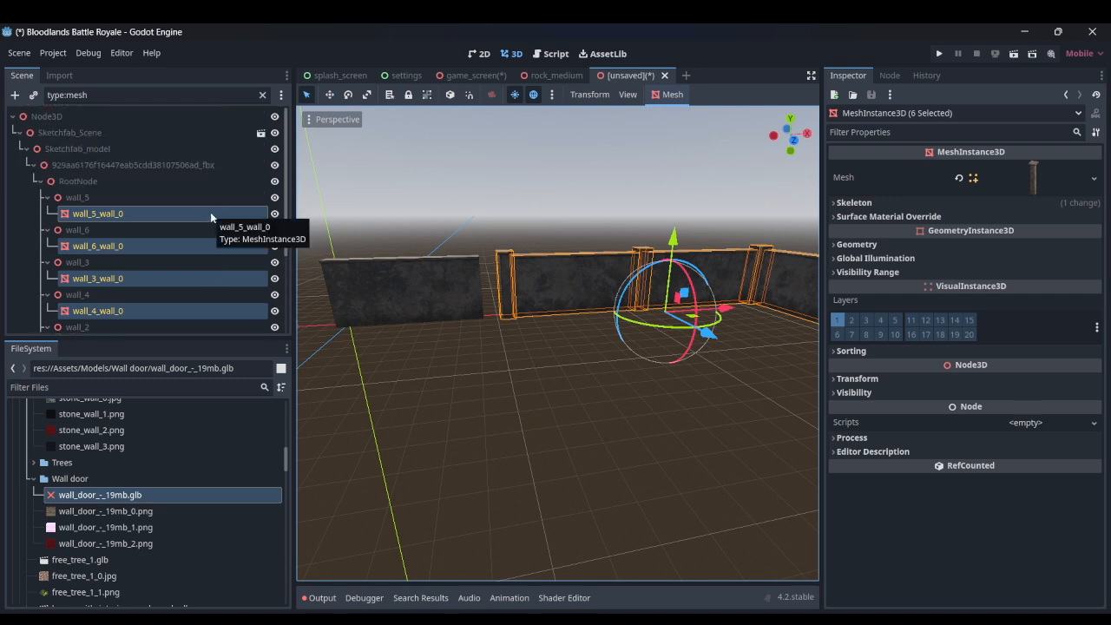
key("ctrl+x")
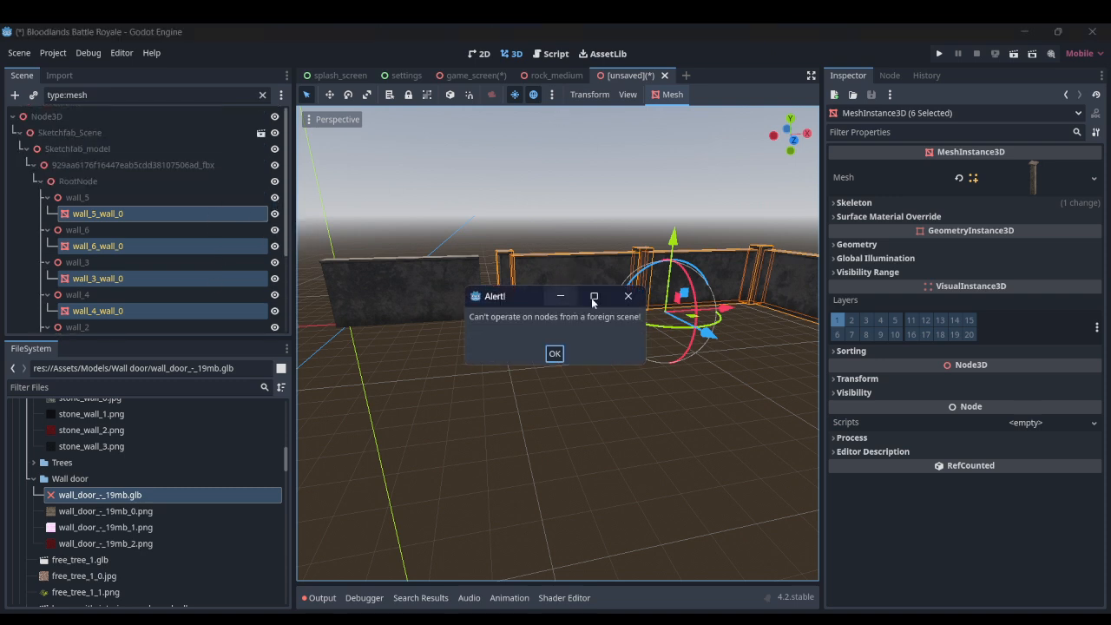
left_click(624, 296)
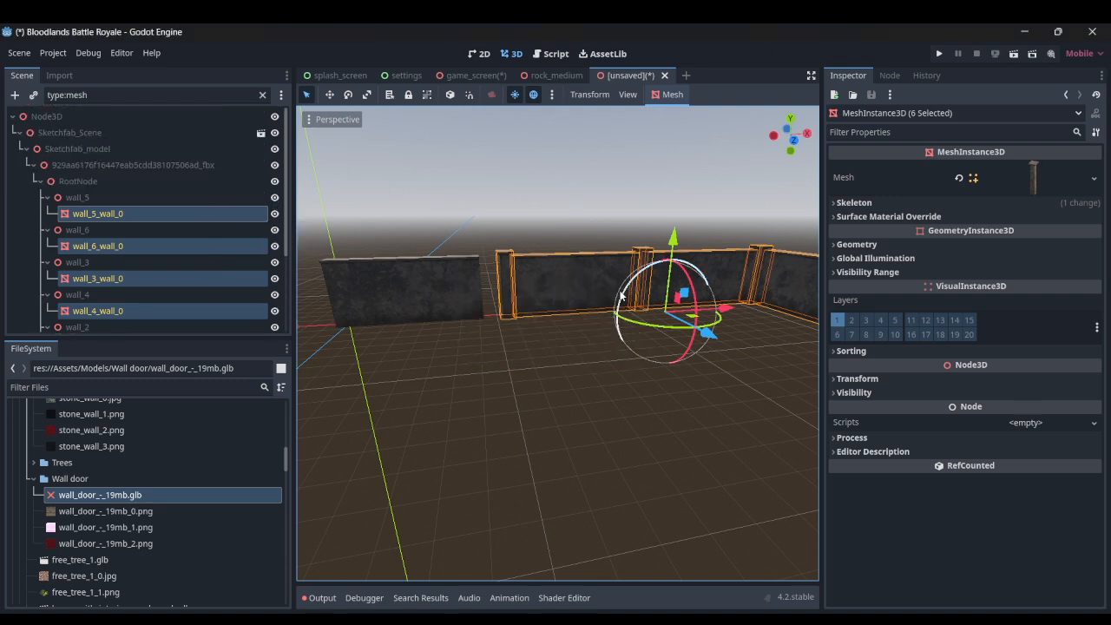
- Create another new scene with a 3D root node
left_click(684, 77)
left_click(174, 152)
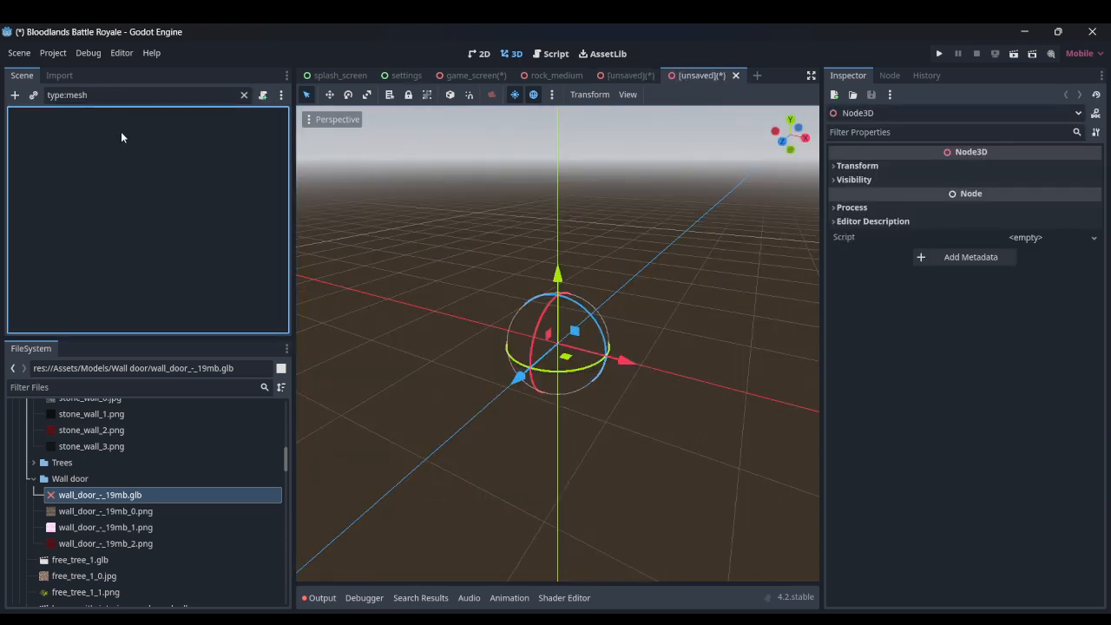
left_click(15, 95)
type("node")
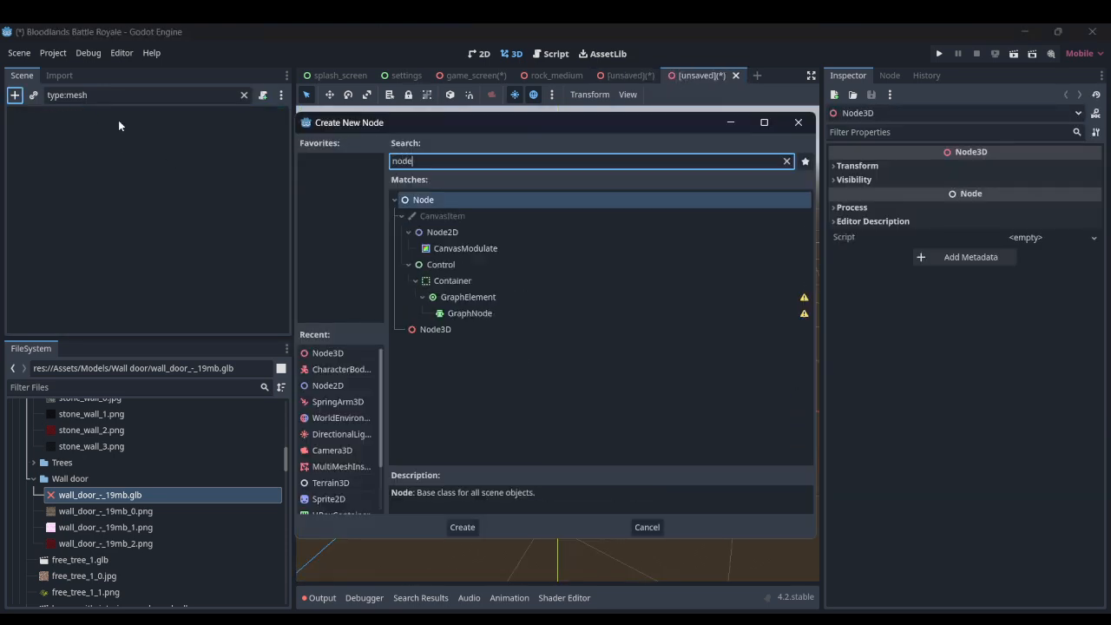
type("3d")
key("Return")
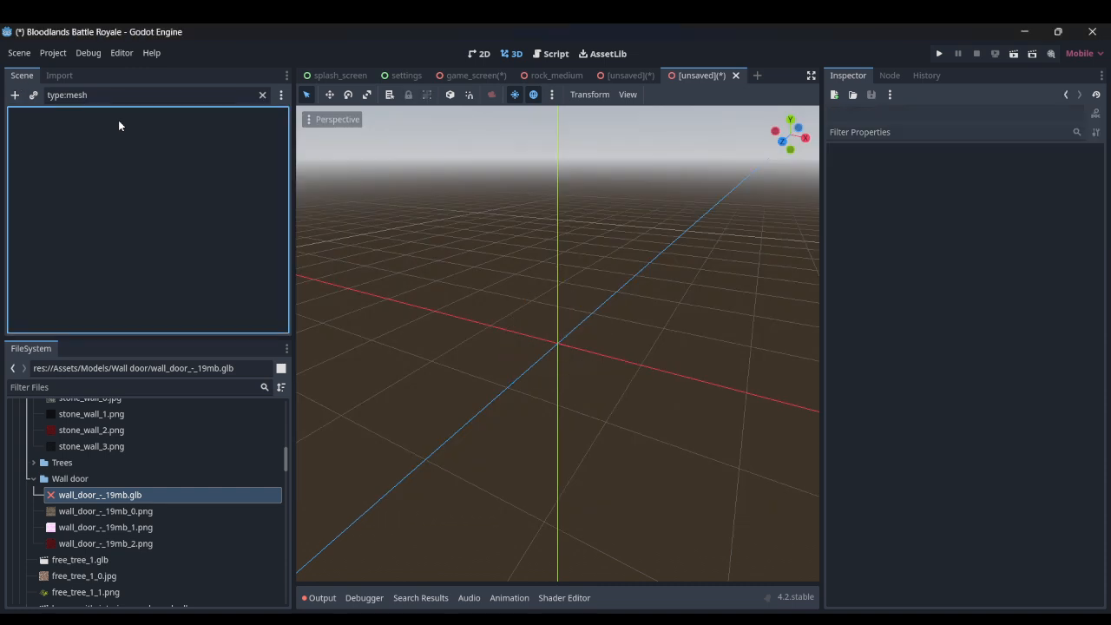
- Clear the type:mesh filter from the scene tree and delete the extra child Node3D
left_click(263, 95)
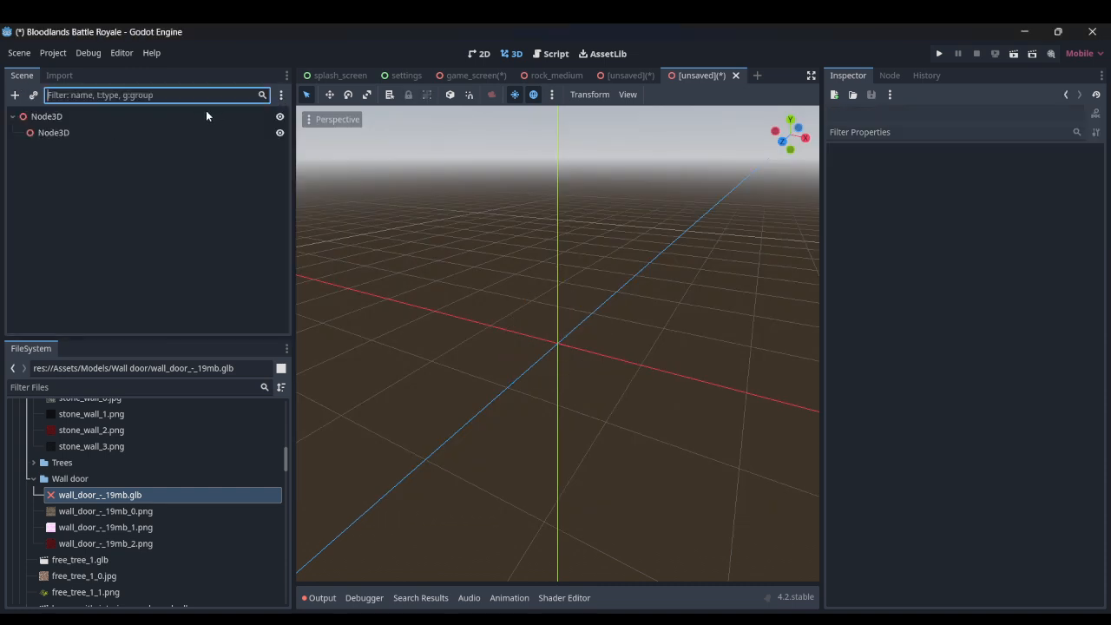
left_click(166, 131)
key("Delete")
key("Return")
- Paste the six cut wall meshes under the root Node3D
left_click(157, 119)
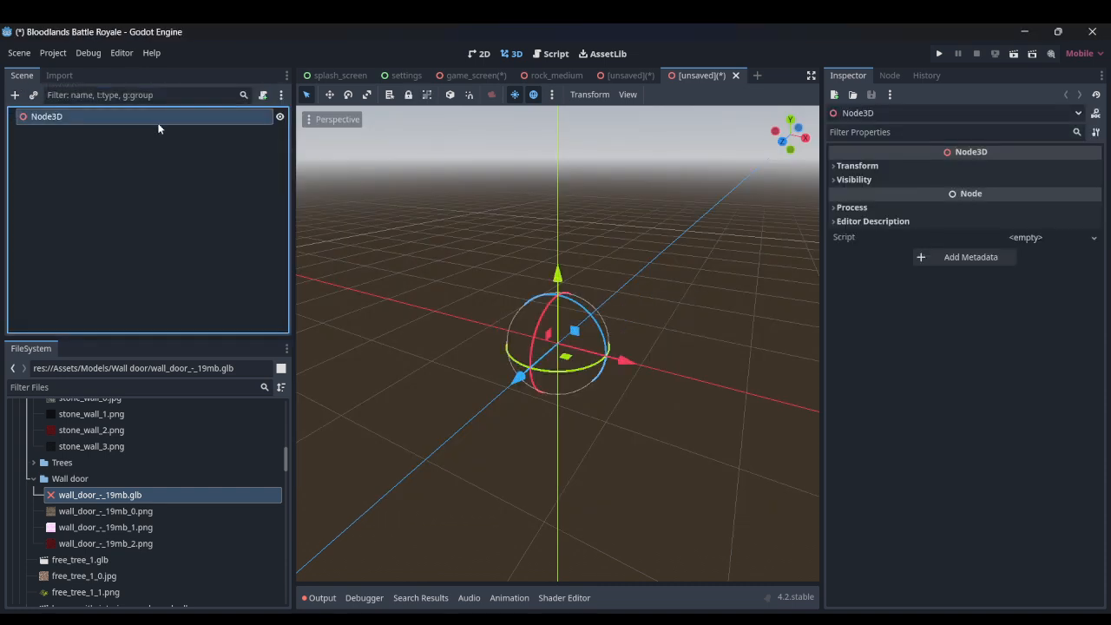
key("ctrl+v")
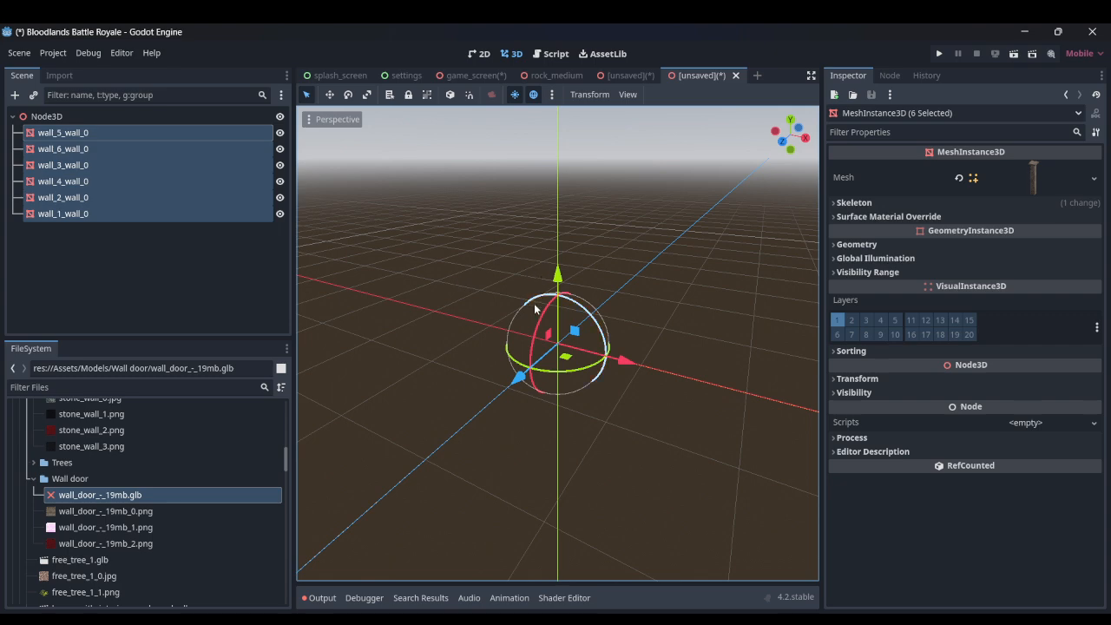
scroll(537, 311, "up", 5)
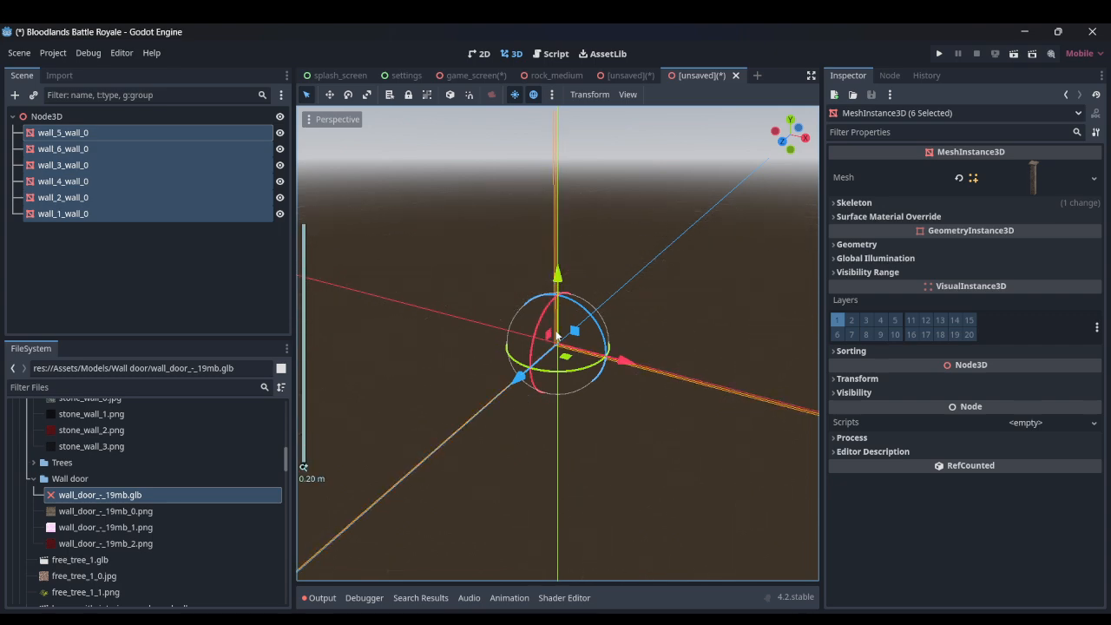
- Examine the pasted wall meshes from several sides and check their shared transform values
right_click_drag(557, 330, 779, 125)
key("a")
key("s")
key("d")
key("s")
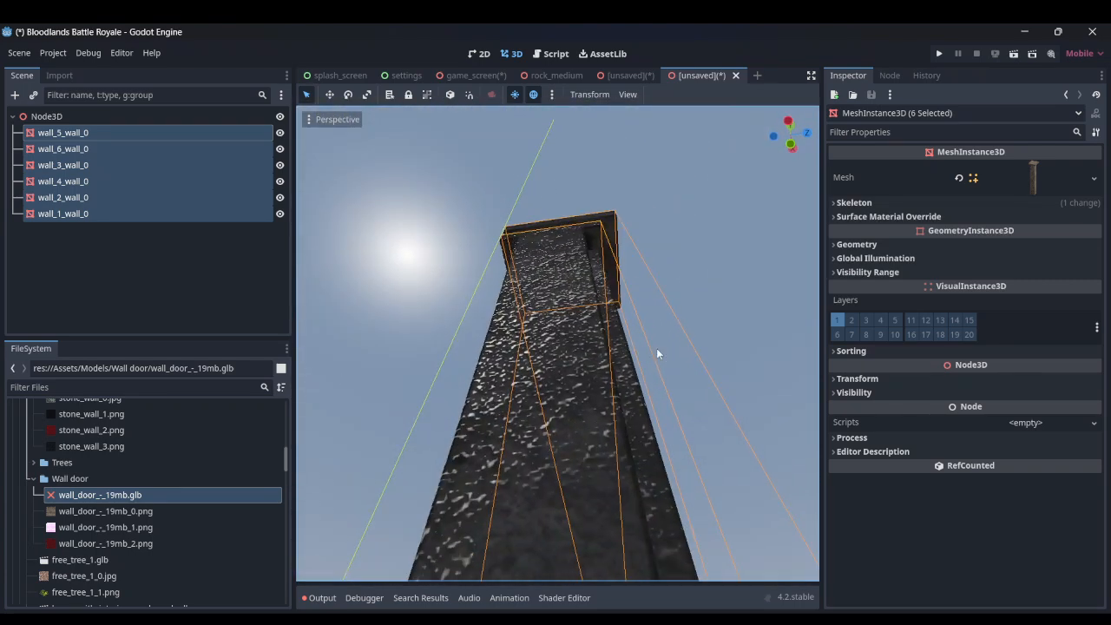
left_click(882, 380)
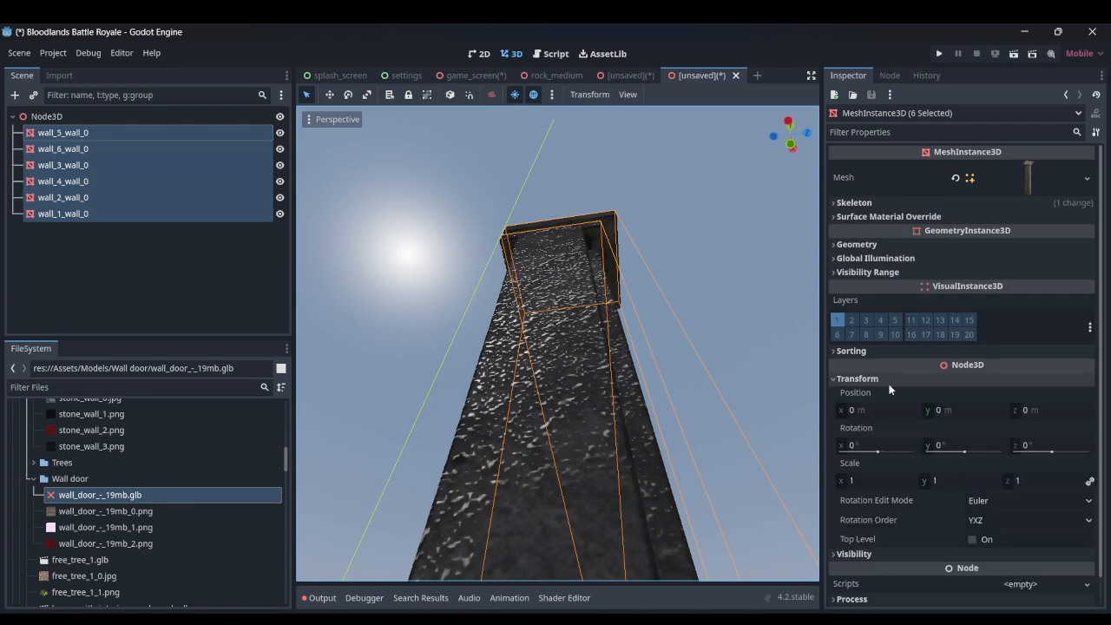
right_click_drag(557, 343, 503, 370)
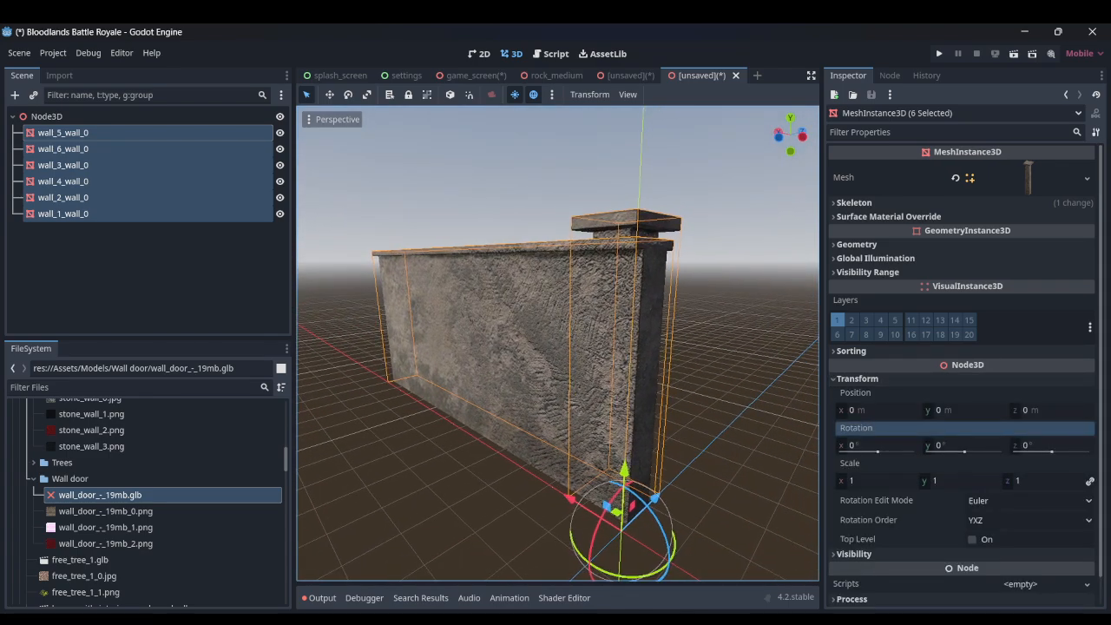
key("d")
key("s")
key("d")
- Pull the wall_5_wall_0 pillar out of the wall pieces along the X axis, then select all six meshes
left_click(124, 165)
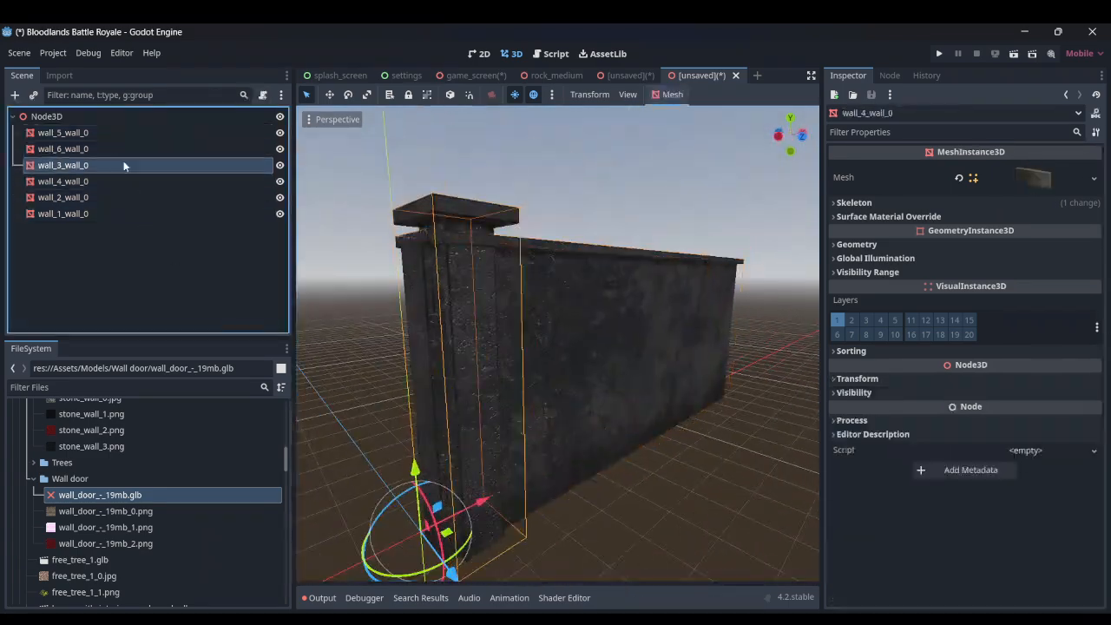
left_click(122, 132)
right_click_drag(605, 335, 569, 337)
key("s")
left_click(119, 215, "shift")
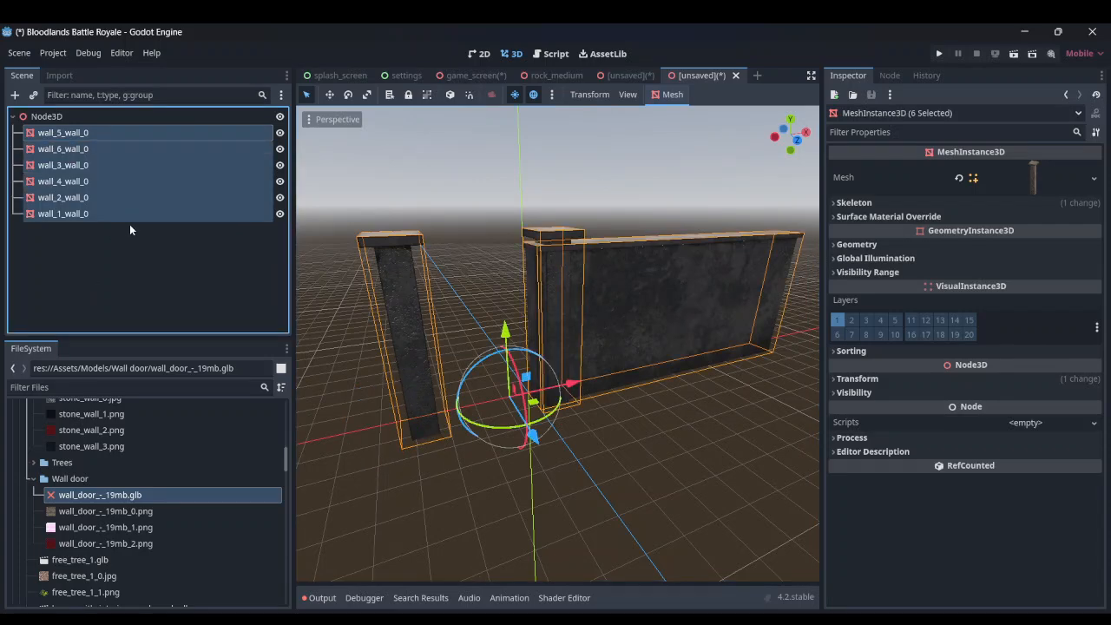
right_click_drag(617, 189, 616, 226)
key("s")
key("s")
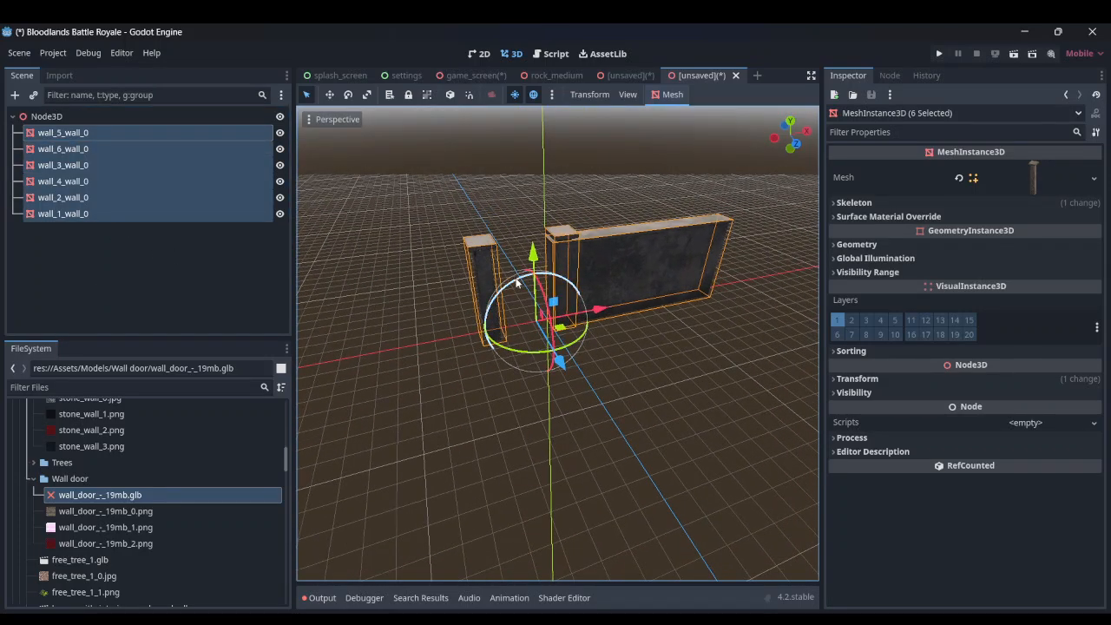
- Move only the wall_5_wall_0 pillar farther away from the wall along the X axis
left_click(147, 246)
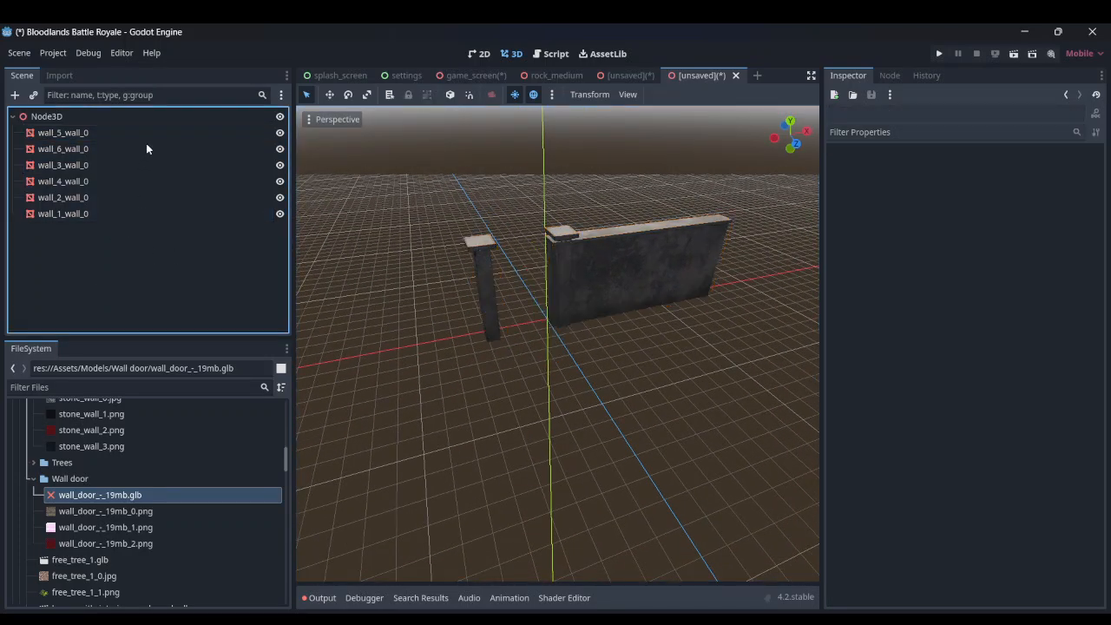
left_click(497, 285)
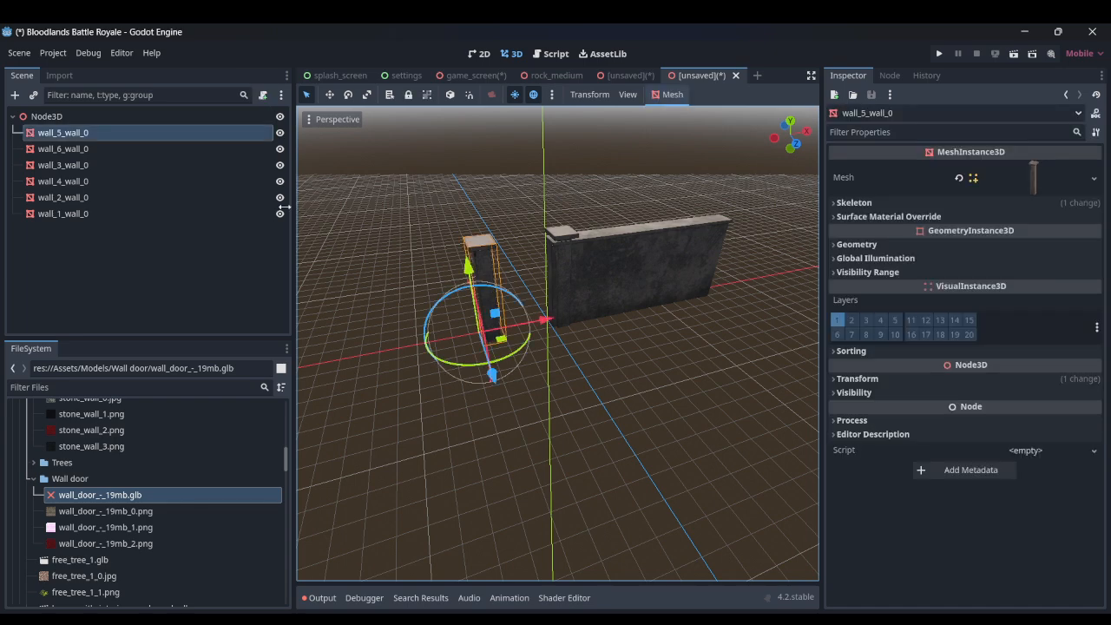
left_click_drag(548, 323, 385, 349)
mouse_move(529, 351)
right_mouse_down()
mouse_move(473, 346)
mouse_move(529, 350)
right_mouse_up()
- Move the wall_1_wall_0 panel along the X axis to sit beside the separated wall_5_wall_0 pillar
left_click(679, 309)
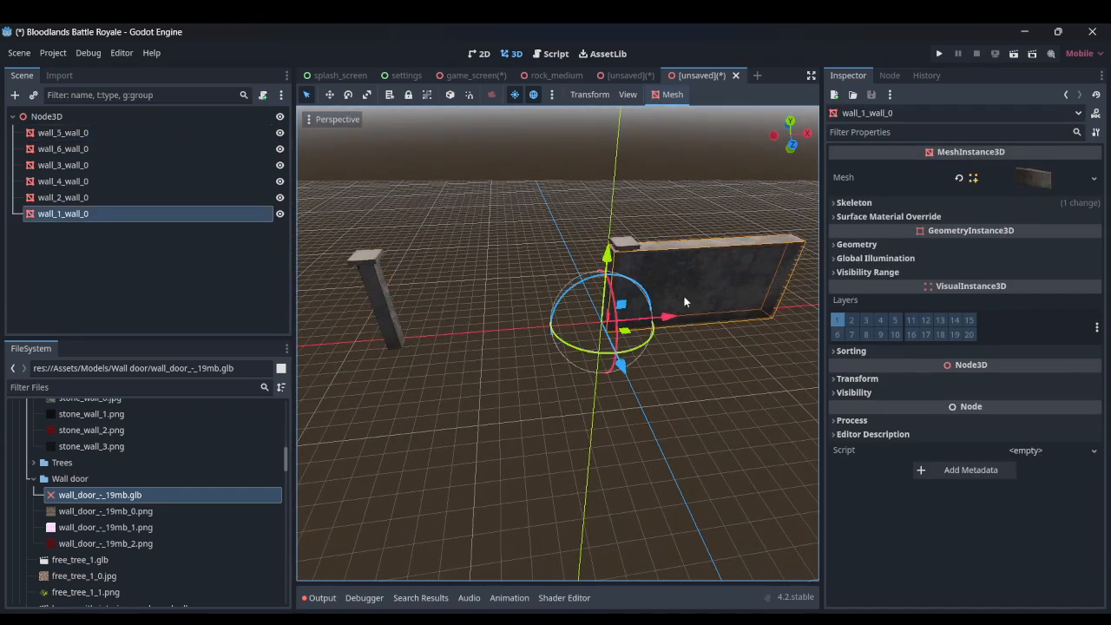
left_click_drag(684, 296, 502, 297)
key("ctrl+z")
left_click_drag(670, 320, 480, 331)
- Adjust the remaining pieces along the X axis to form a continuous two-panel wall with pillars at both ends and the middle
left_click(623, 291)
left_click_drag(675, 321, 656, 322)
right_click_drag(656, 322, 628, 285)
left_click(794, 320)
right_click_drag(660, 347, 642, 299)
left_click(707, 373)
right_click_drag(708, 374, 720, 373)
key("w")
mouse_move(625, 304)
right_mouse_down()
mouse_move(648, 305)
mouse_move(621, 314)
right_mouse_up()
- Rename the scene's root node to DoubleWall
double_click(99, 118)
type("Dow")
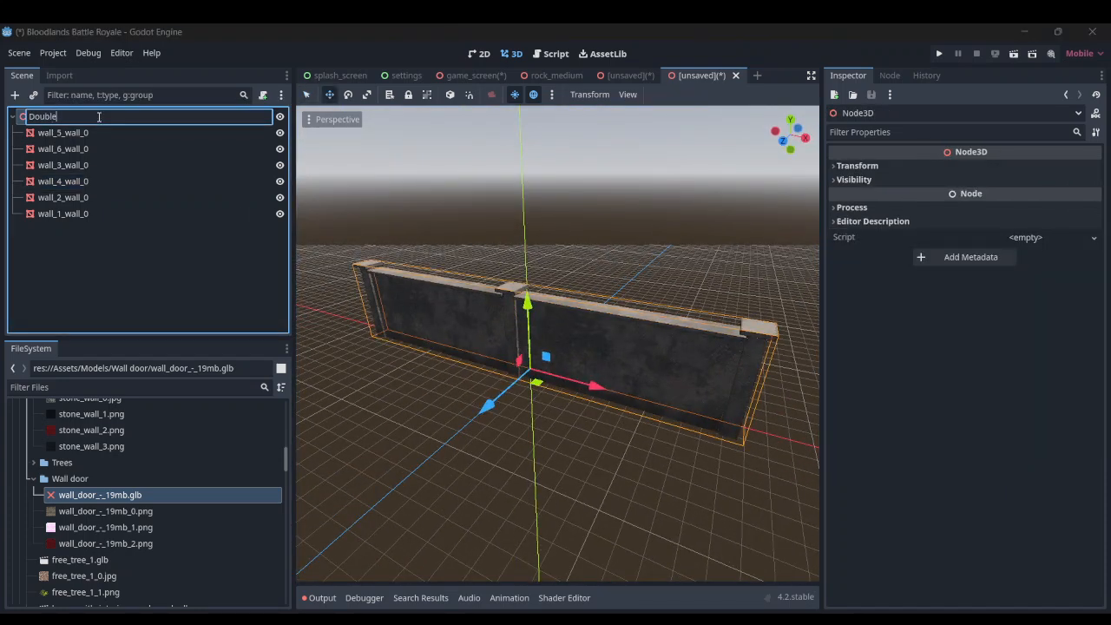
key("Return")
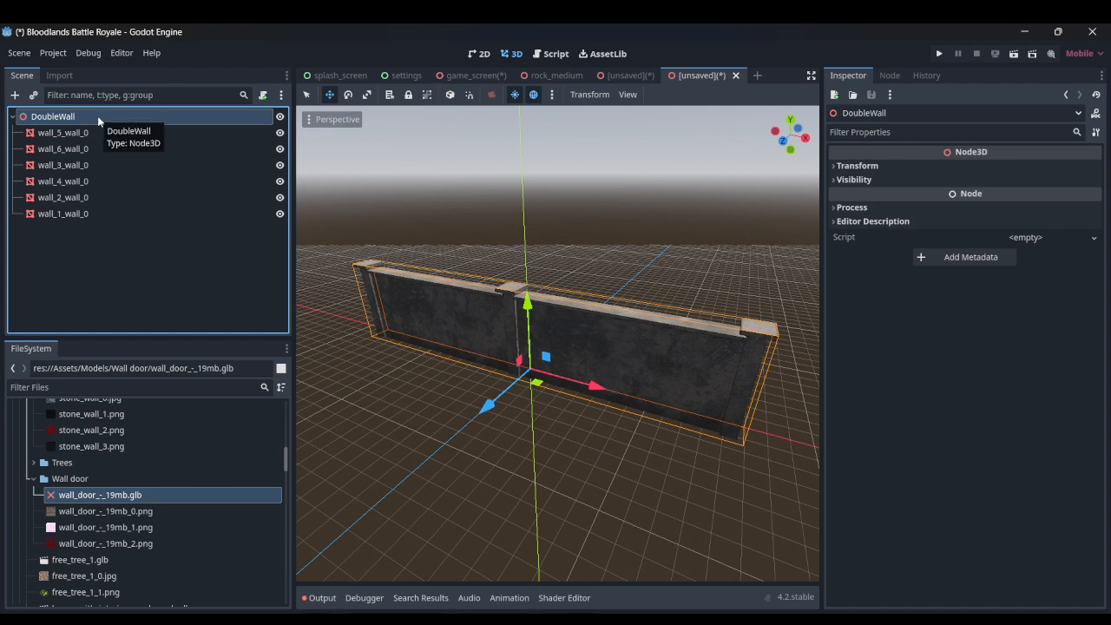
- Create trimesh static bodies for all six wall meshes and save the scene as double_wall.tscn in res://Scenes/Objects
left_click(63, 133)
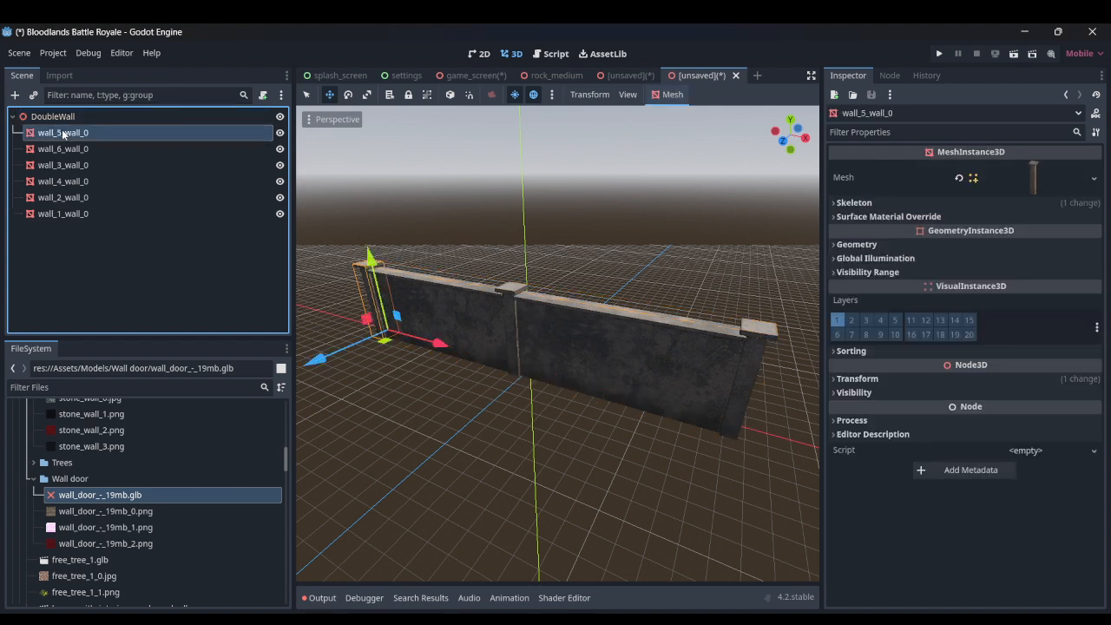
left_click(85, 214, "shift")
left_click(667, 103)
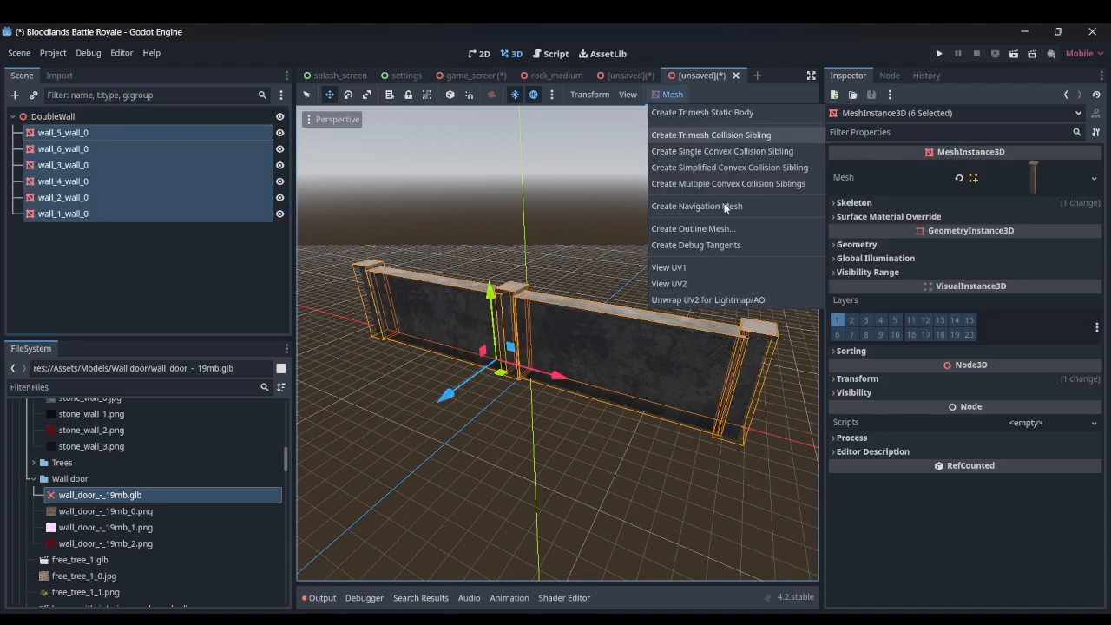
left_click(724, 113)
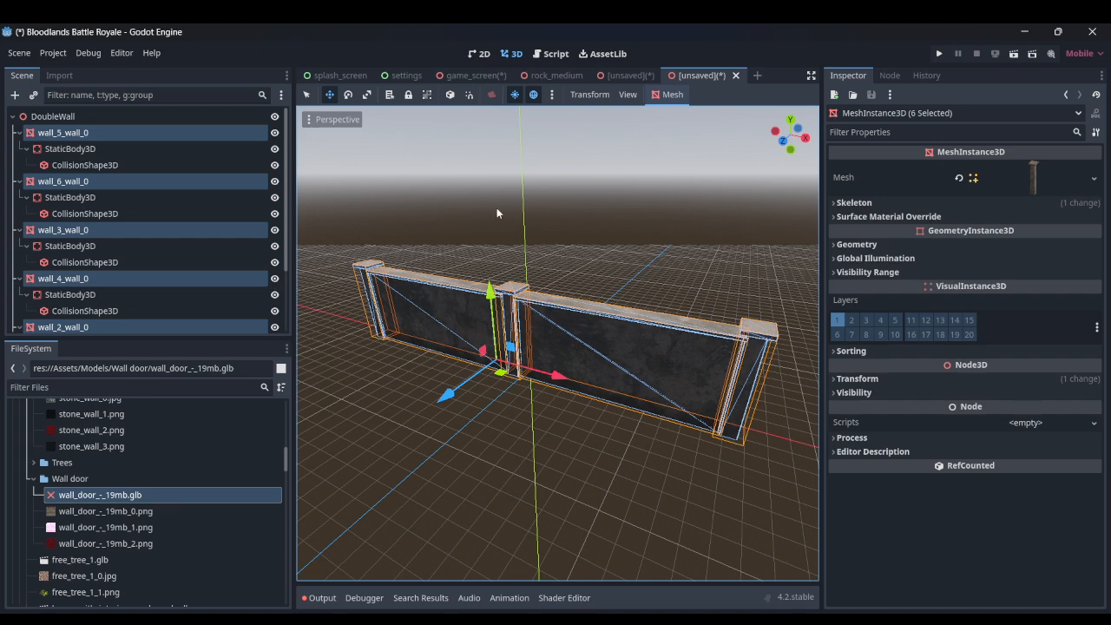
key("ctrl+s")
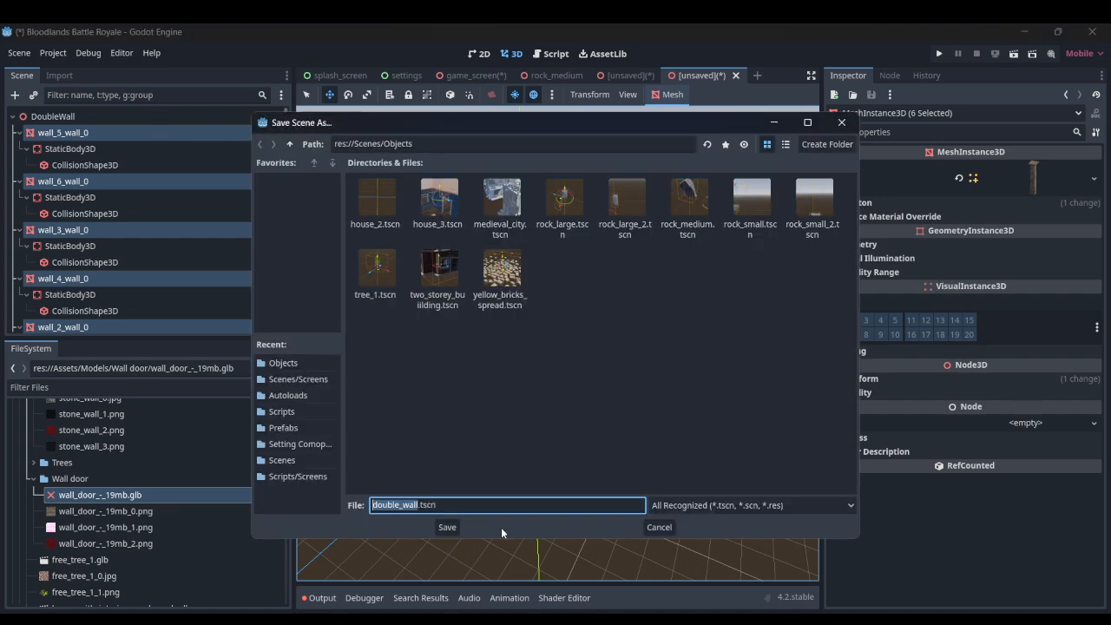
left_click(446, 532)
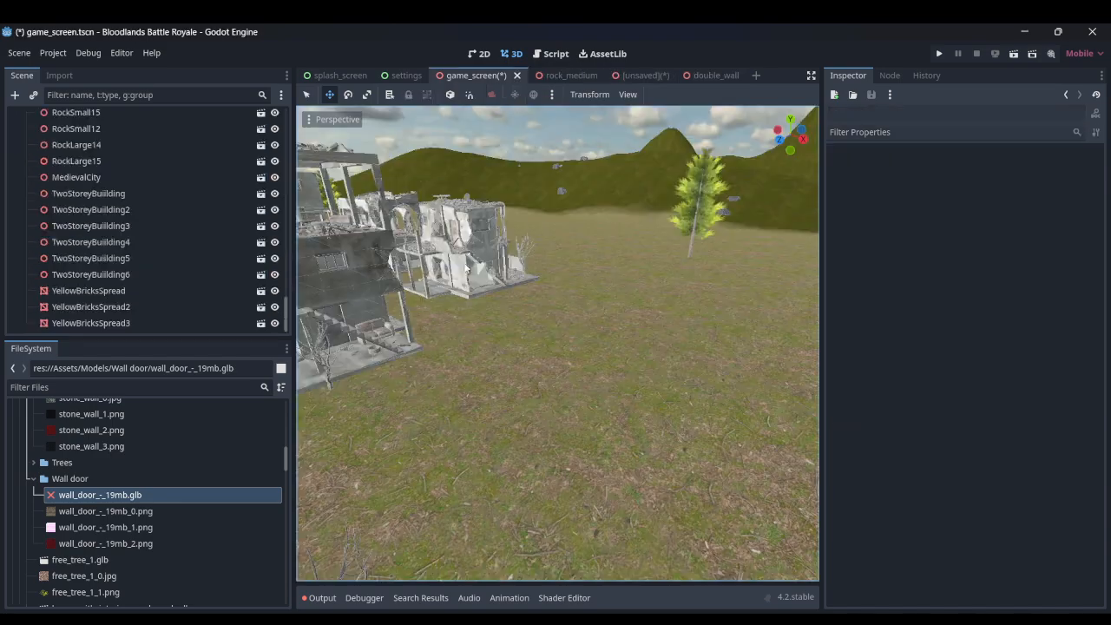
- Switch to the game_screen scene, instantiate double_wall under Objects, and check the wall's size against the buildings
right_click_drag(558, 343, 548, 314)
scroll(144, 205, "up", 10)
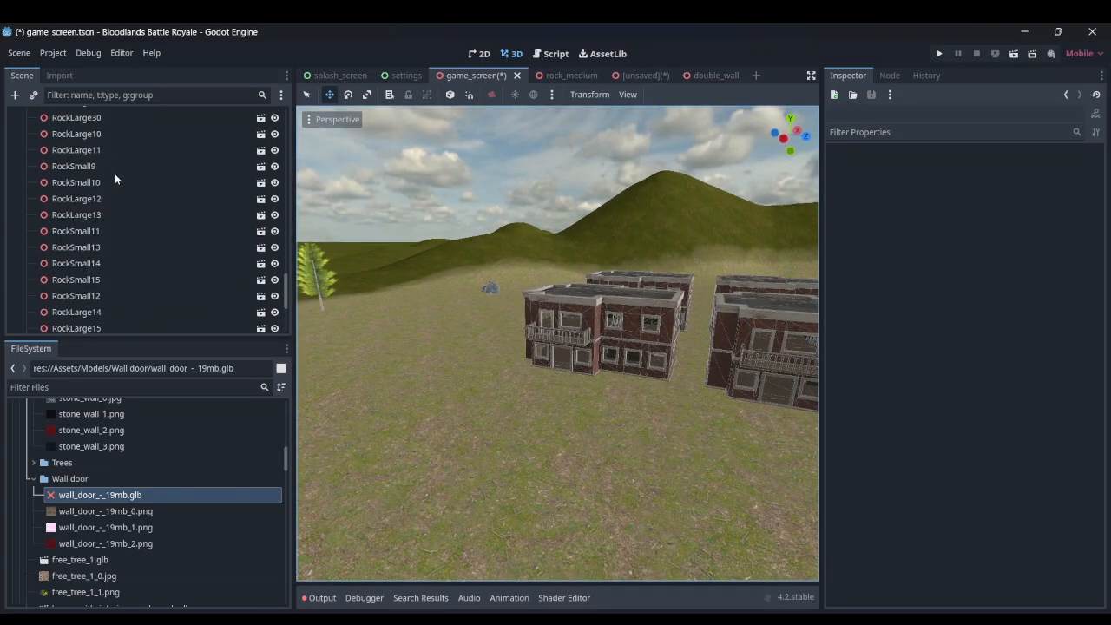
scroll(145, 201, "up", 9)
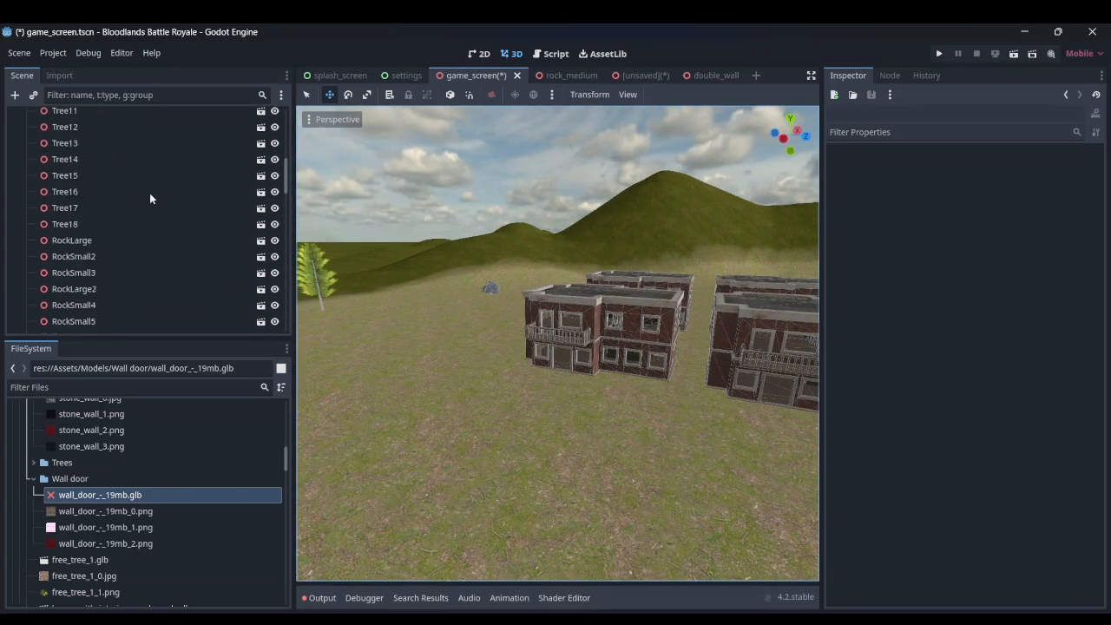
right_click_drag(557, 343, 551, 382)
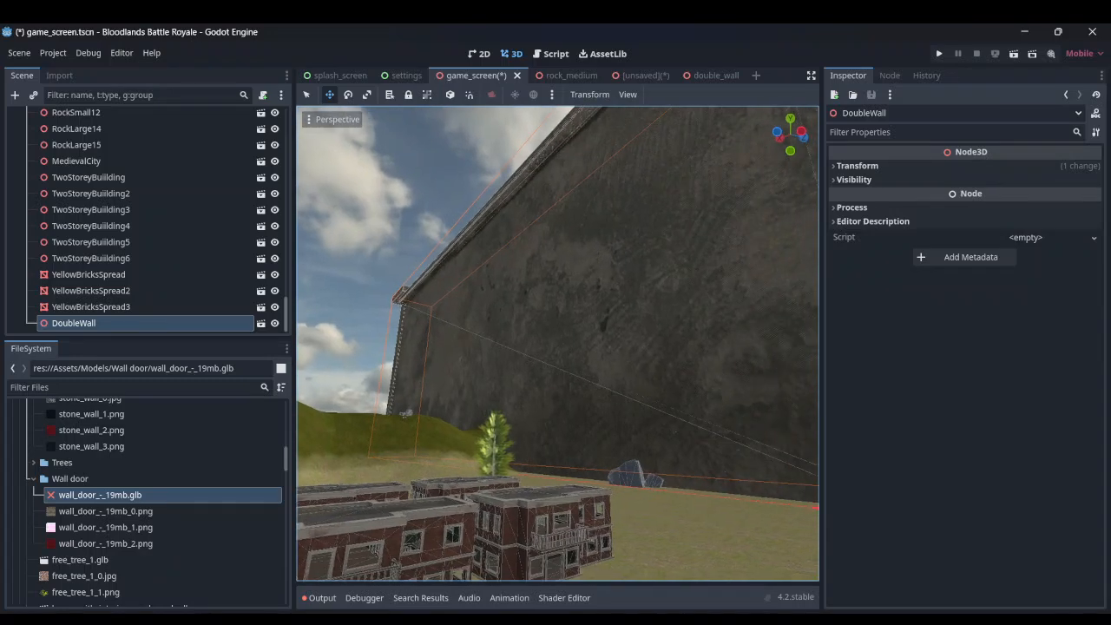
right_click_drag(382, 241, 499, 234)
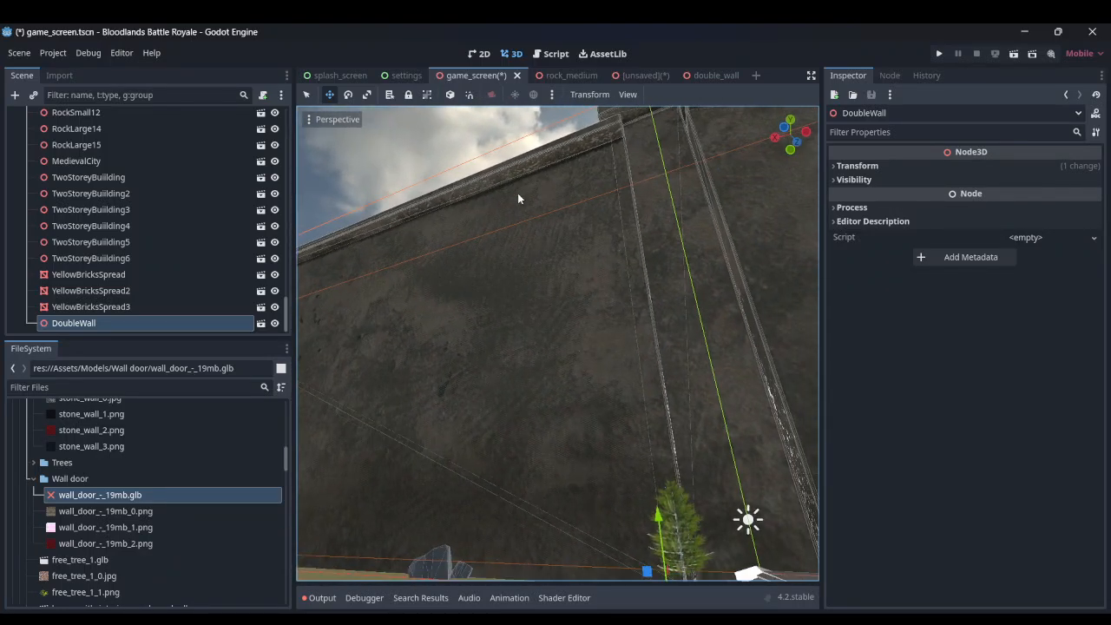
- Set the DoubleWall root's scale to 0.1 on all axes in the double_wall scene and save it
left_click(716, 74)
left_click(858, 164)
left_click(877, 268)
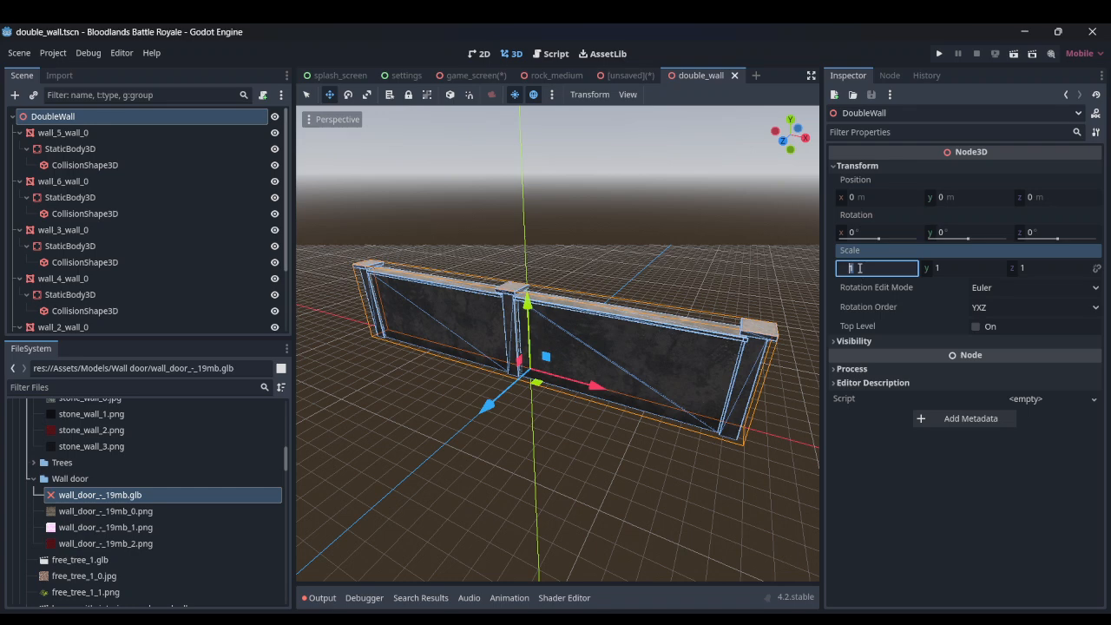
key("Return")
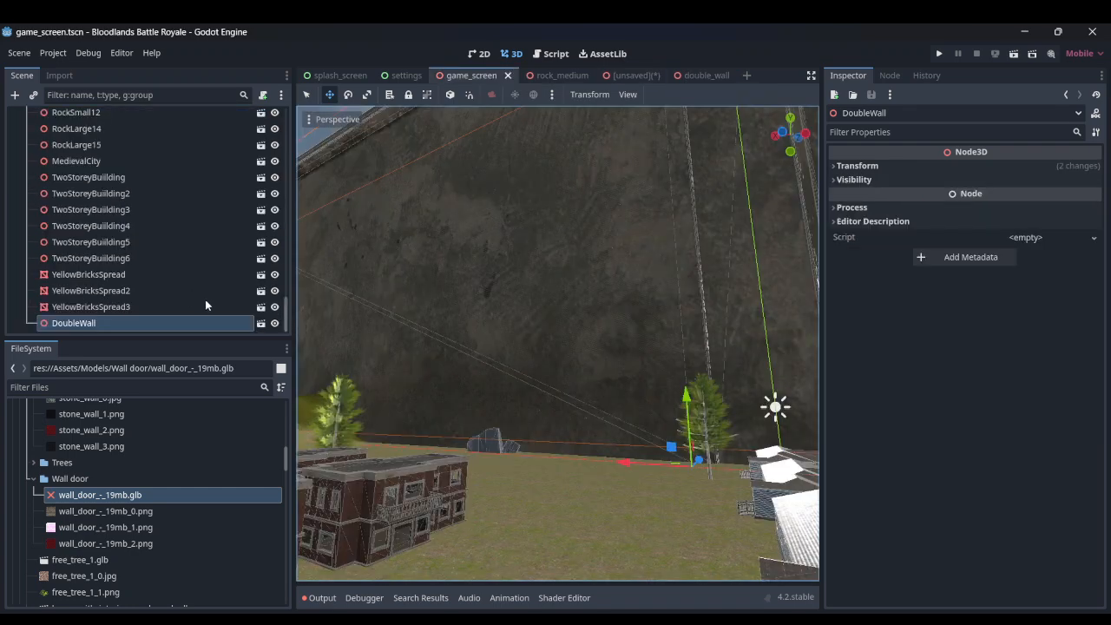
- Delete the existing DoubleWall from game_screen and instantiate the rescaled double_wall scene under Objects
key("Delete")
key("Return")
scroll(152, 169, "up", 5)
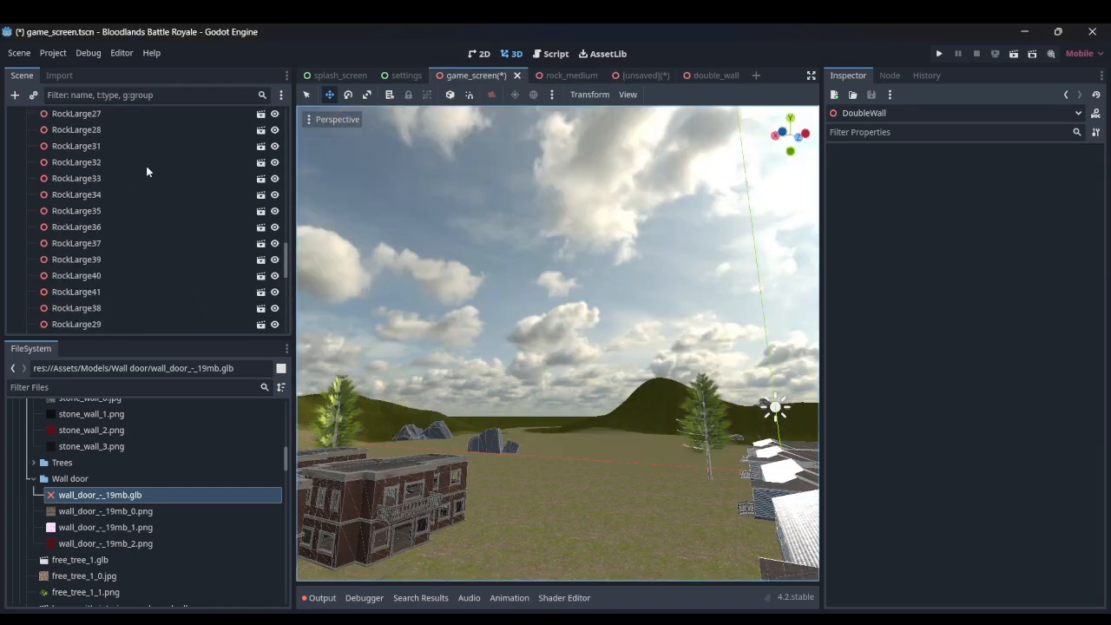
scroll(160, 174, "up", 10)
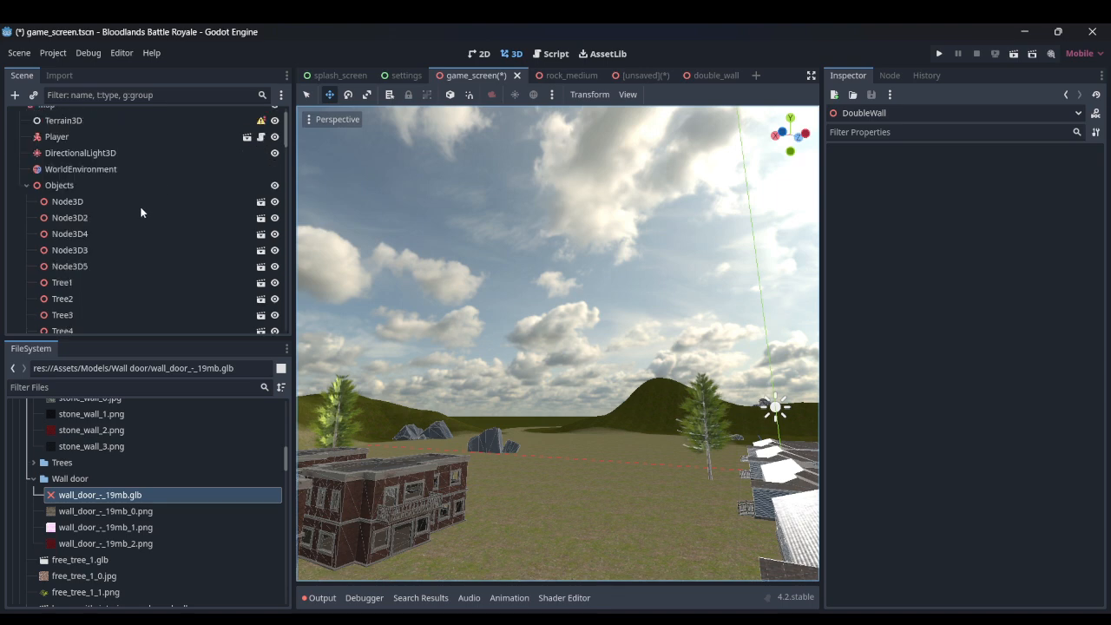
left_click(123, 188)
key("ctrl+shift+a")
type("dou")
key("Return")
right_click_drag(688, 486, 727, 513)
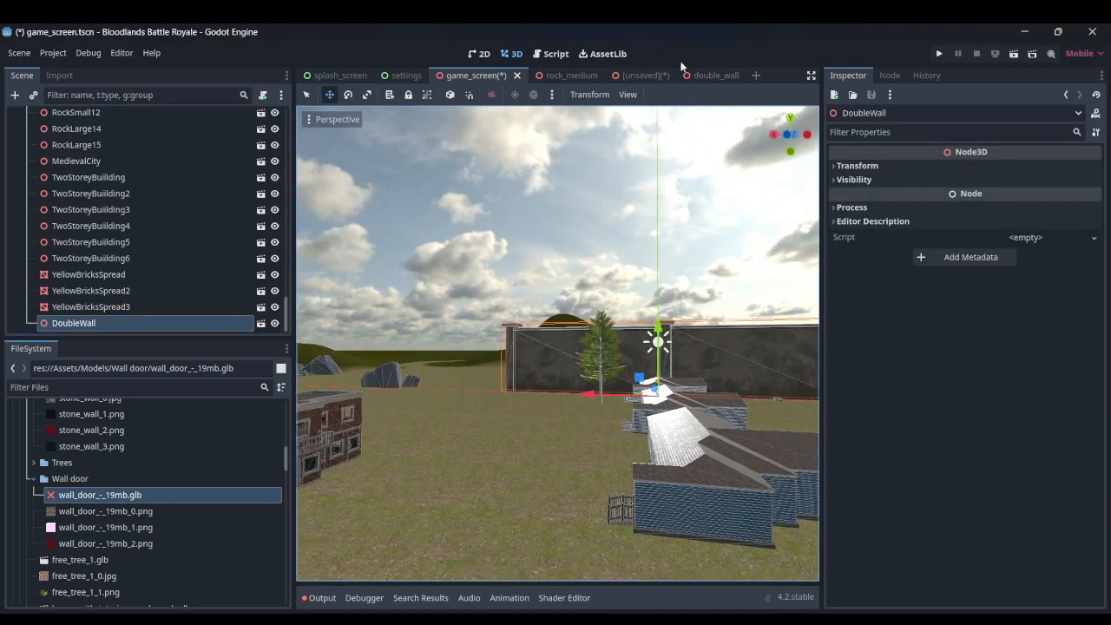
- Open the DoubleWall root's X scale for editing in the double_wall scene
left_click(718, 77)
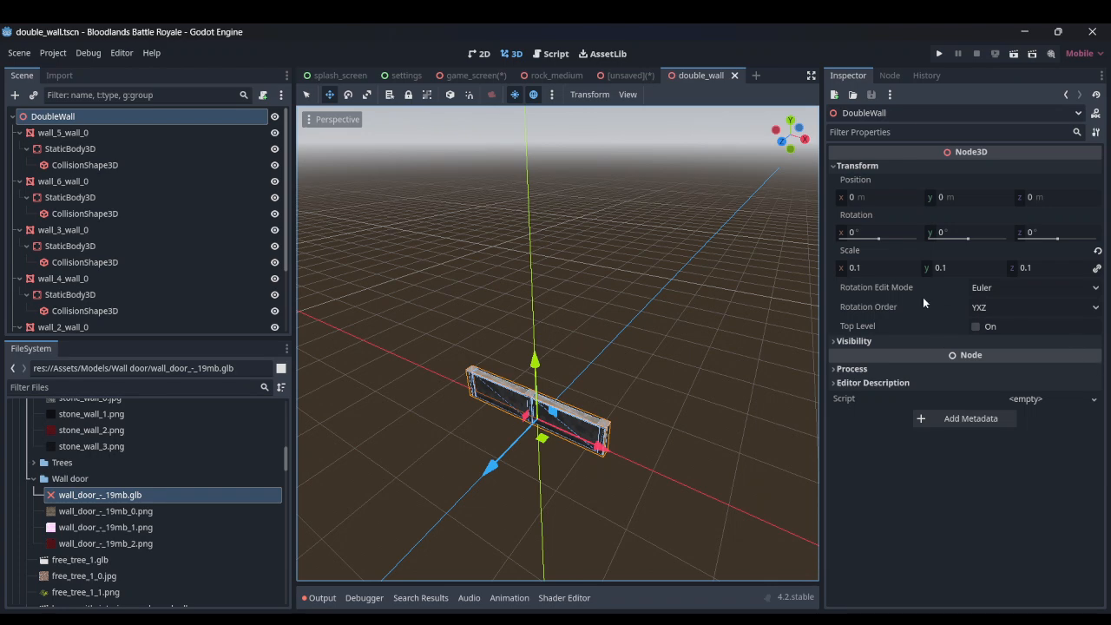
left_click(894, 267)
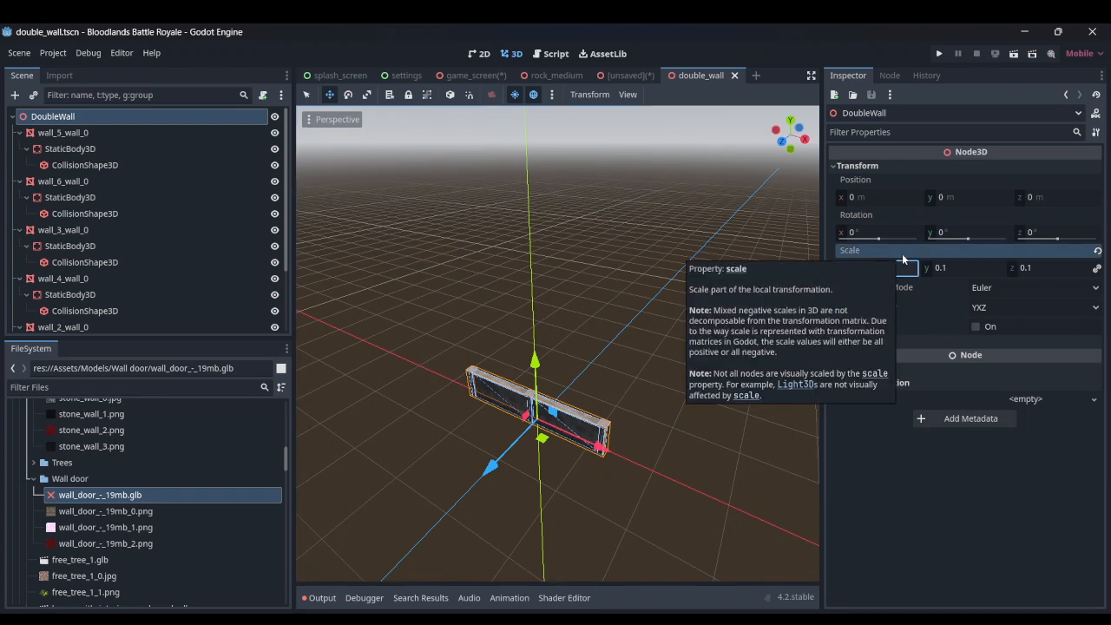
- Switch to the game_screen scene and instantiate the double_wall scene under the Objects node
left_click(476, 76)
scroll(130, 184, "up", 10)
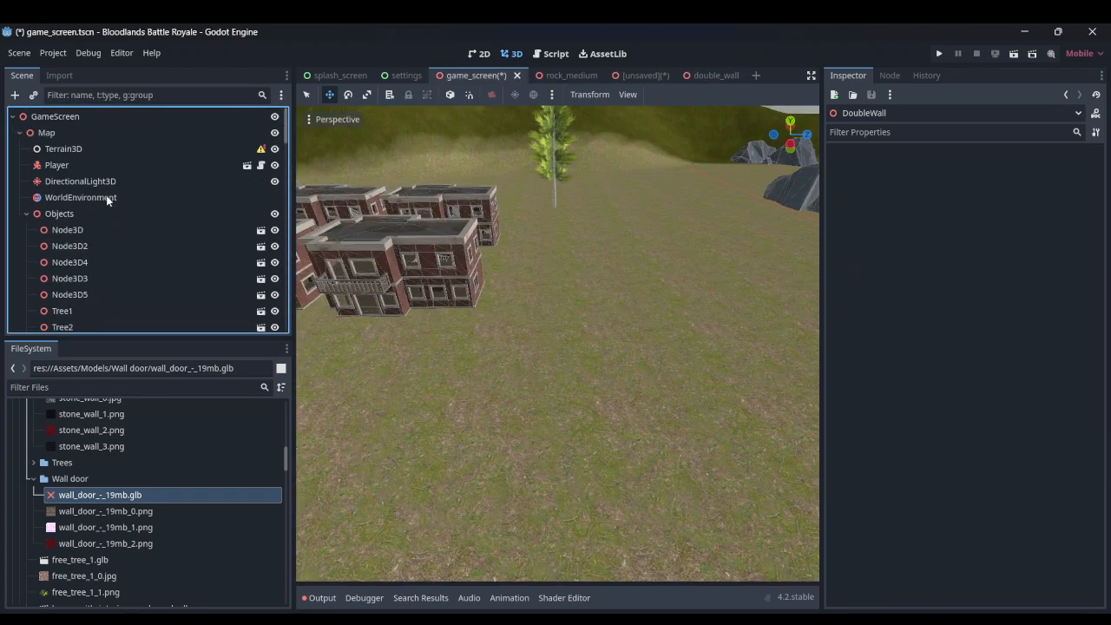
left_click(94, 213)
key("ctrl+shift+a")
type("doubl")
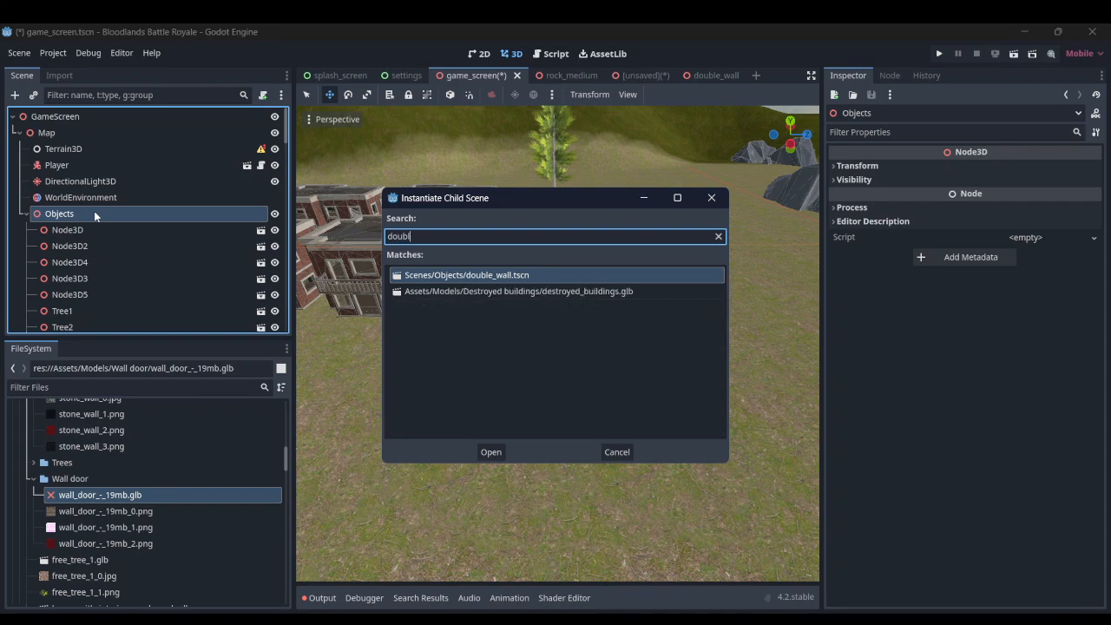
key("Return")
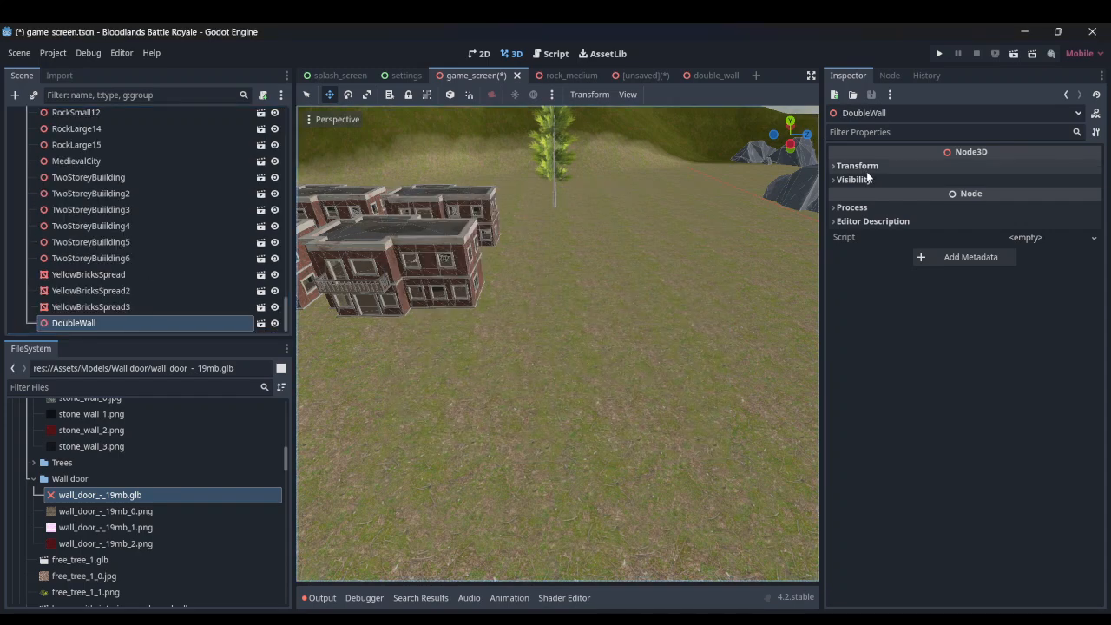
- Move the new DoubleWall across the map to beside the brick buildings, at about X 50 m, Z -97 m
right_click_drag(677, 260, 683, 266)
key("f")
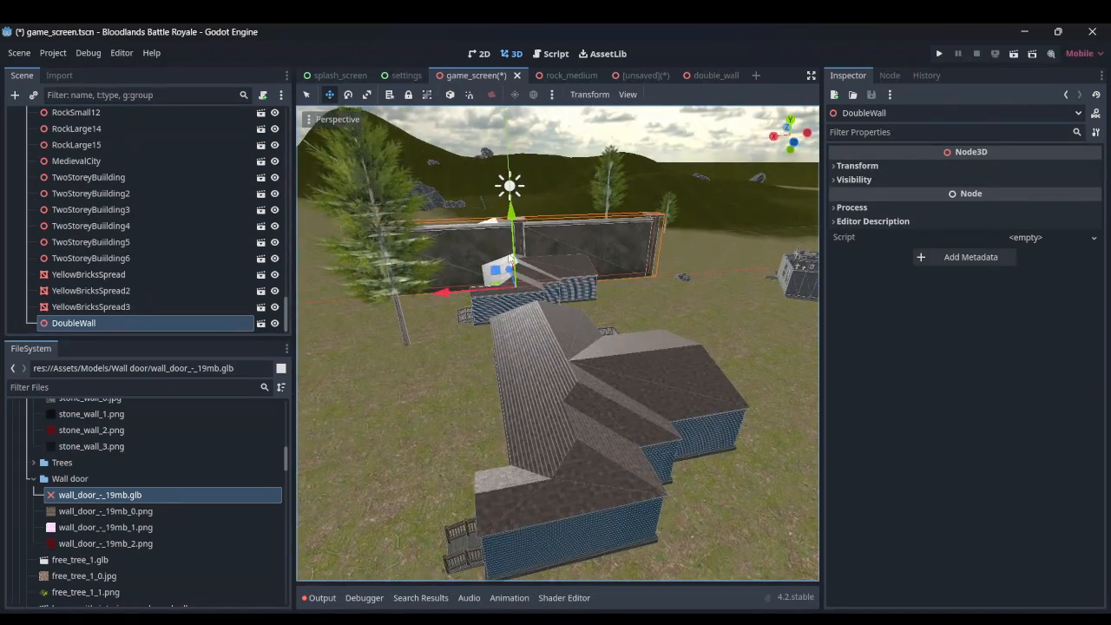
left_click_drag(497, 289, 411, 331)
key("ctrl+z")
left_click_drag(494, 291, 255, 366)
right_click_drag(684, 338, 572, 339)
left_click_drag(743, 324, 435, 329)
key("s")
right_click_drag(435, 329, 375, 317)
- Set the DoubleWall instance's scale to 0.02 on all axes
left_click(948, 164)
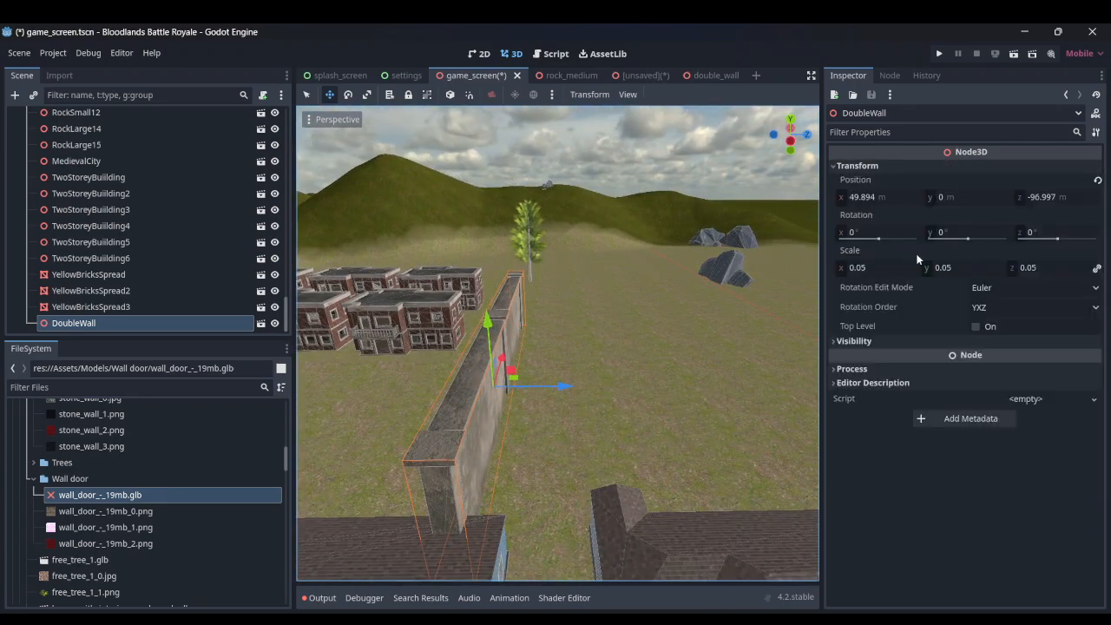
left_click(896, 266)
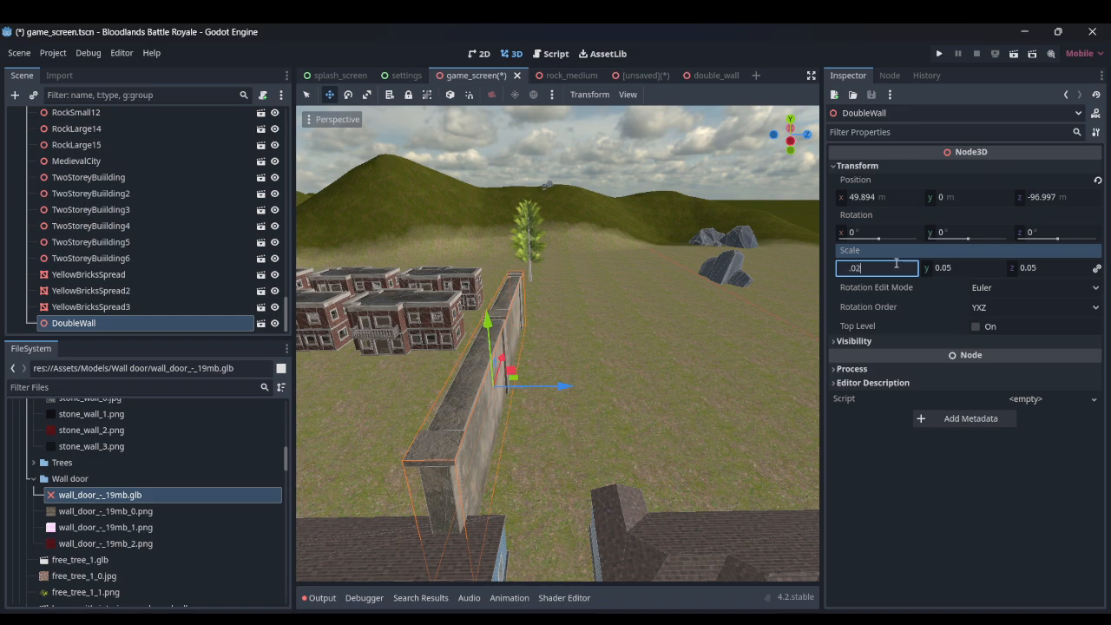
type(".02")
key("Return")
- Move the rescaled DoubleWall close alongside the outer brick building
key("w")
right_click_drag(697, 339, 573, 337)
left_click_drag(427, 324, 737, 312)
key("d")
right_click_drag(581, 321, 434, 321)
- Duplicate DoubleWall and move the copy along the row so the two walls meet end to end
key("ctrl+d")
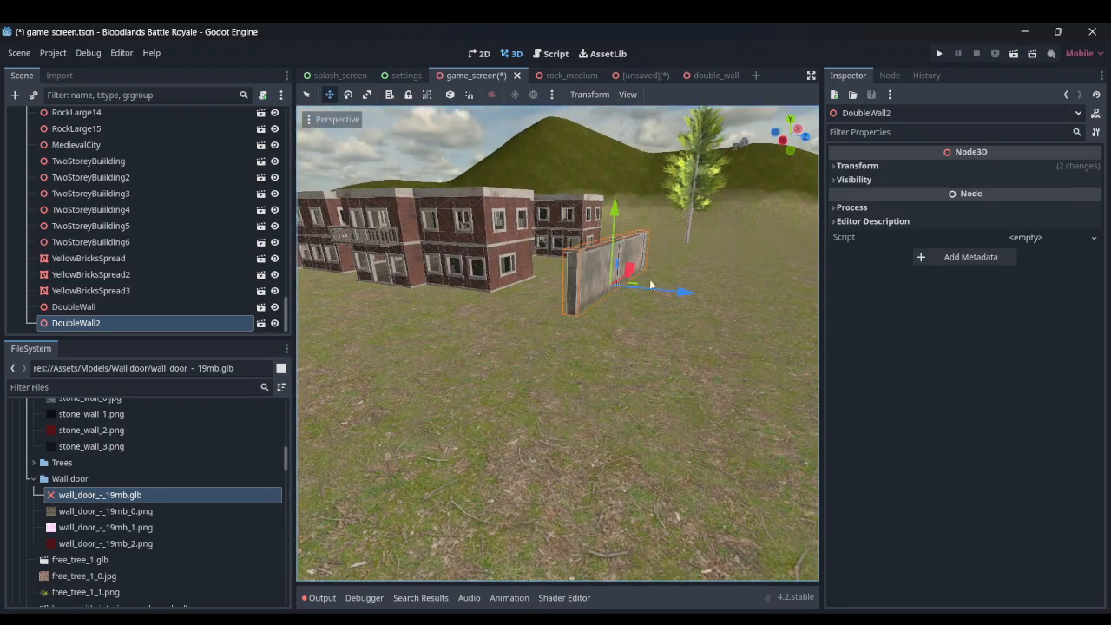
key("d")
right_click_drag(677, 299, 528, 295)
left_click_drag(585, 276, 783, 273)
right_click_drag(783, 273, 753, 272)
key("w")
key("s")
key("d")
right_click_drag(676, 304, 647, 297)
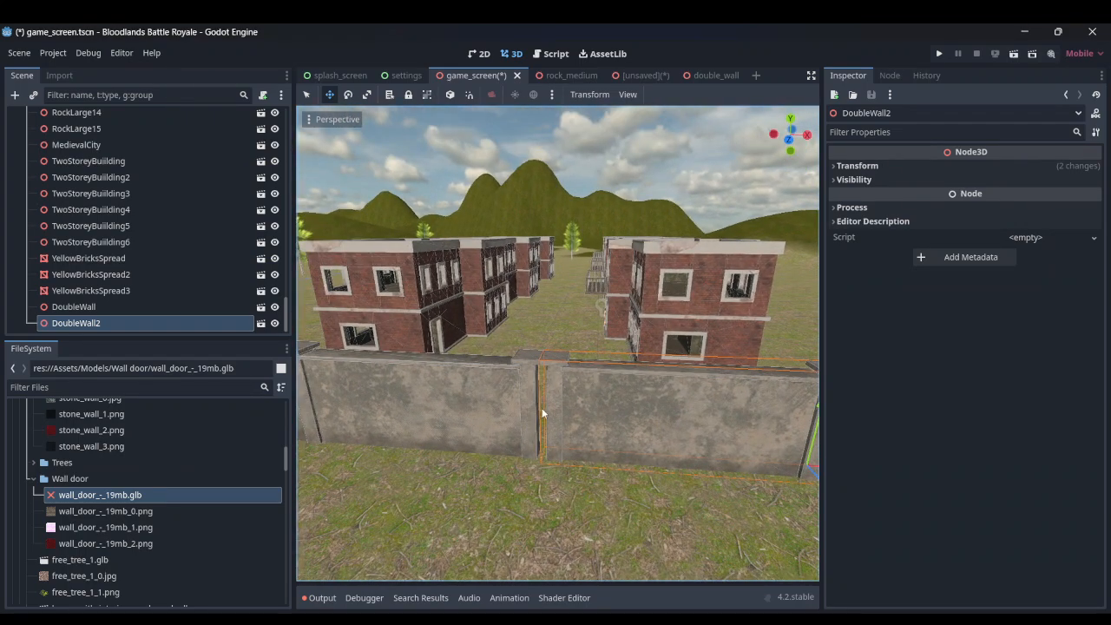
- Duplicate DoubleWall2 and rotate the copy about the vertical axis until it stands perpendicular to the wall row
key("s")
right_click_drag(542, 414, 386, 415)
mouse_move(591, 386)
right_mouse_down()
mouse_move(534, 391)
mouse_move(594, 376)
right_mouse_up()
key("w")
key("ctrl+d")
right_click_drag(474, 401, 447, 399)
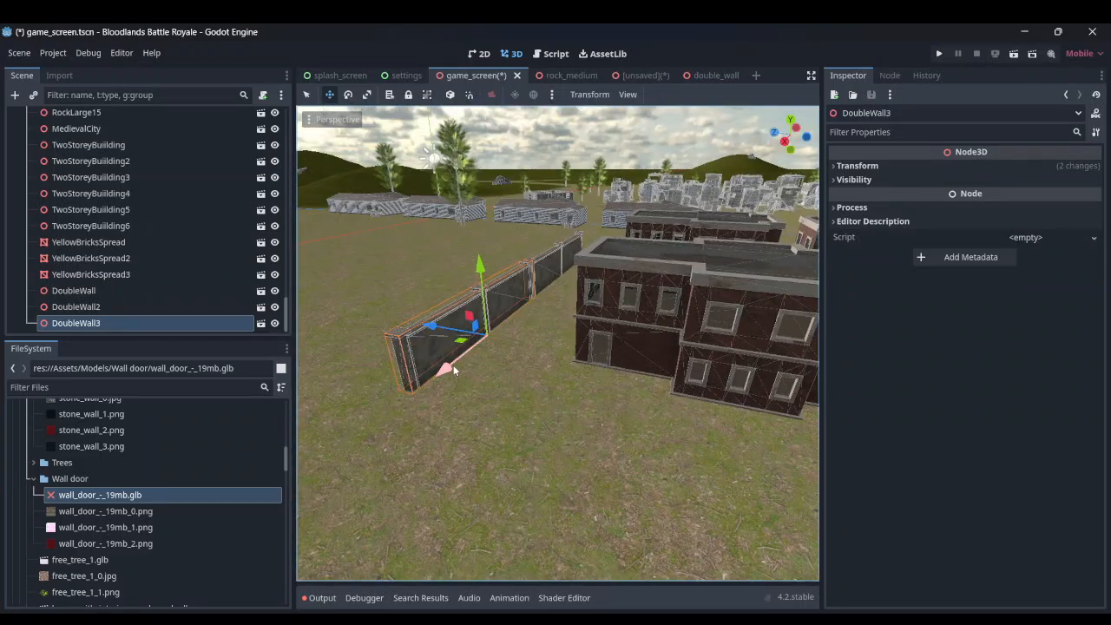
key("e")
left_click_drag(467, 363, 527, 368)
key("w")
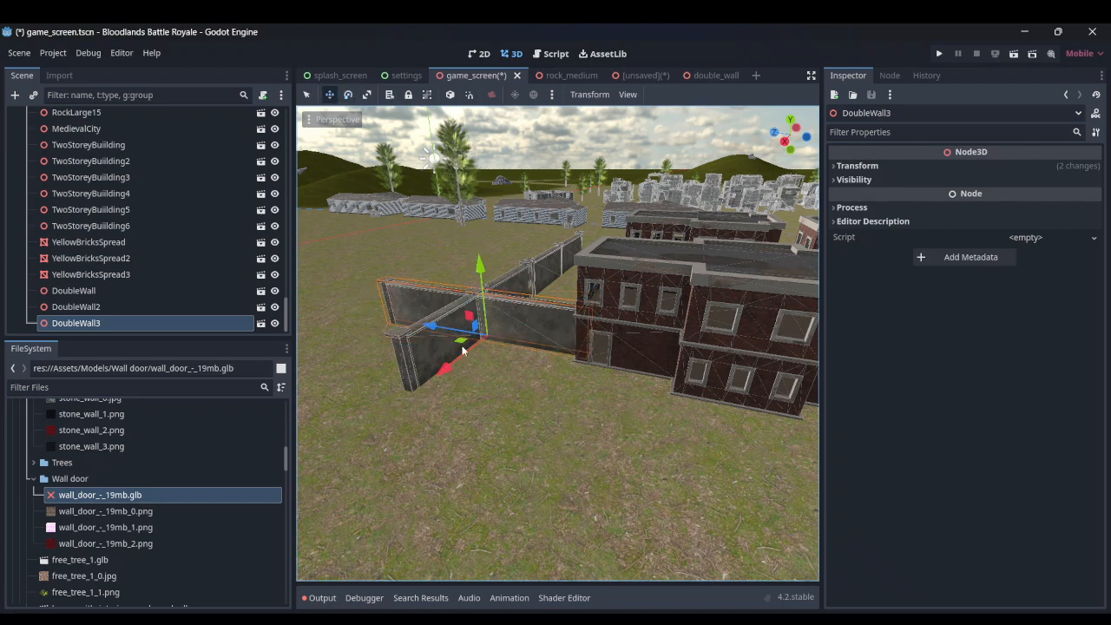
- Fit the rotated wall against the end of the row as a corner and continue the enclosure around the brick buildings with further copies
left_click_drag(462, 349, 504, 446)
right_click_drag(504, 445, 538, 432)
right_click_drag(460, 389, 483, 388)
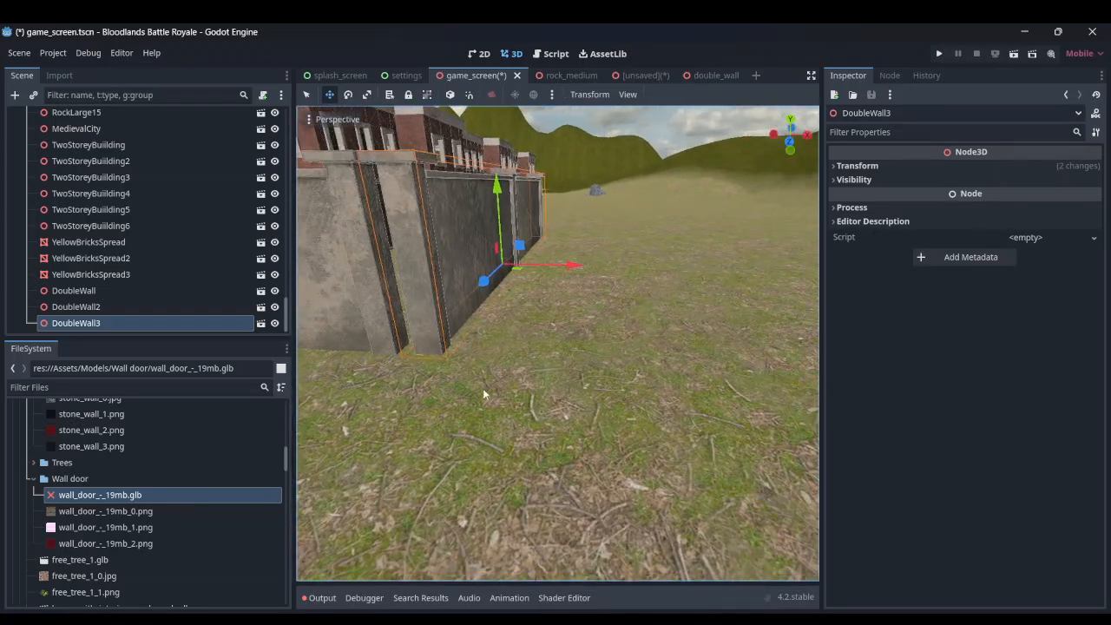
left_click_drag(571, 271, 564, 270)
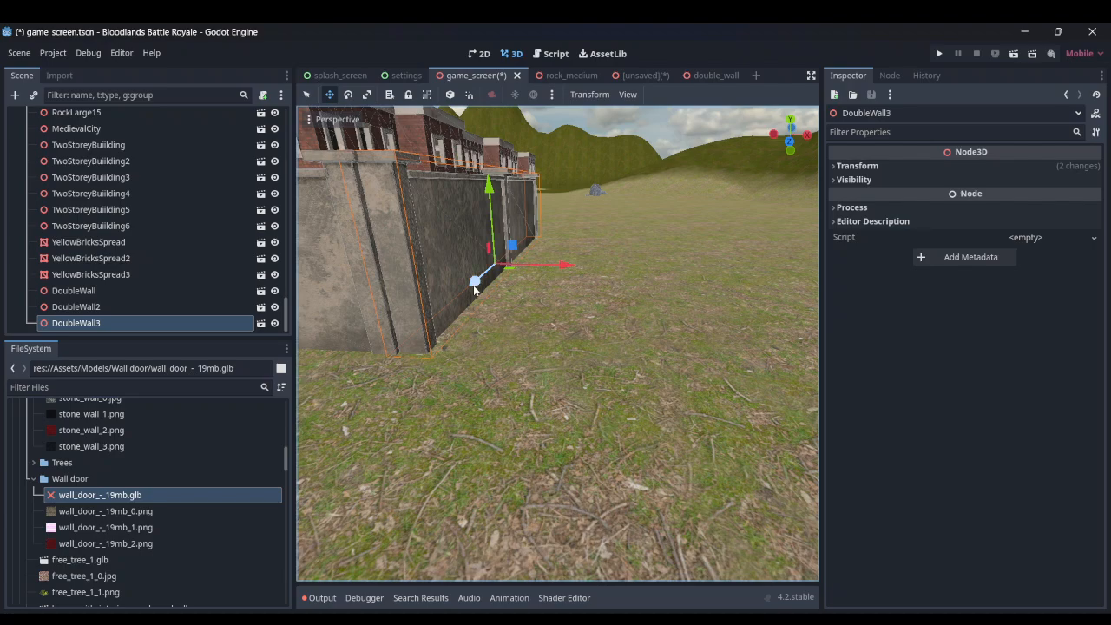
left_click_drag(474, 291, 471, 280)
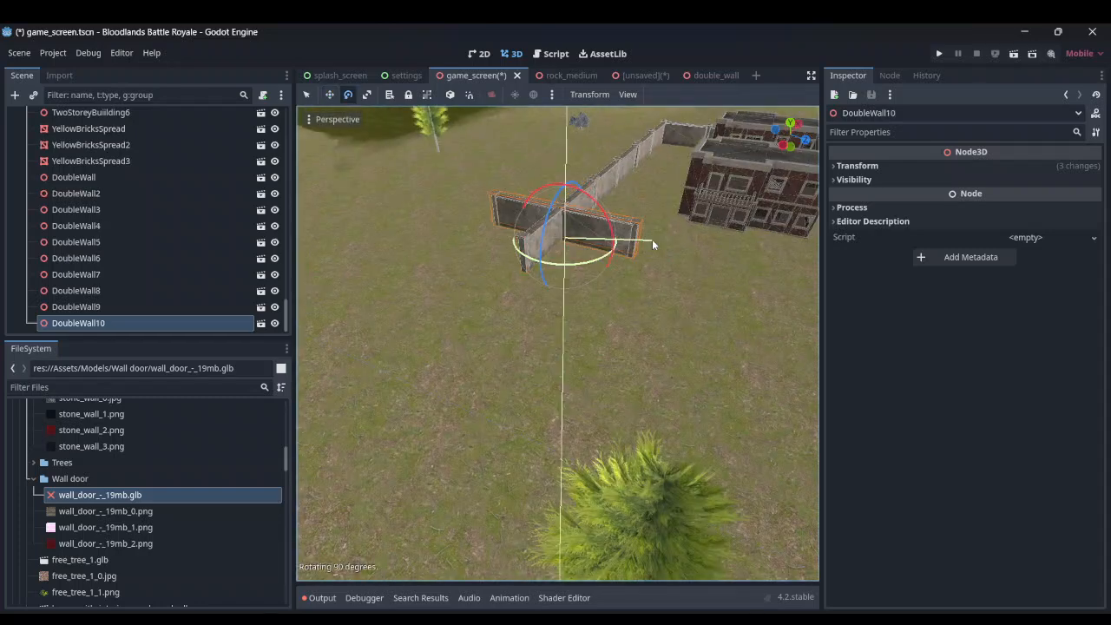
left_click_drag(677, 359, 696, 364)
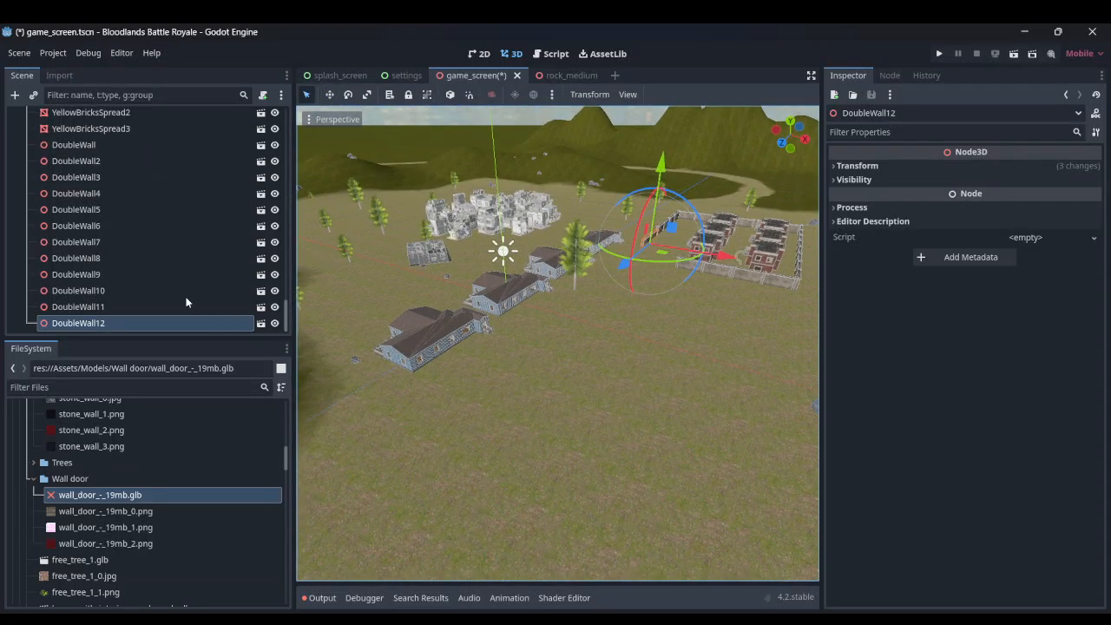
- Expand the Trees folder in Assets/Models to reach its tree model
scroll(185, 302, "up", 2)
scroll(172, 463, "down", 2)
scroll(113, 500, "up", 4)
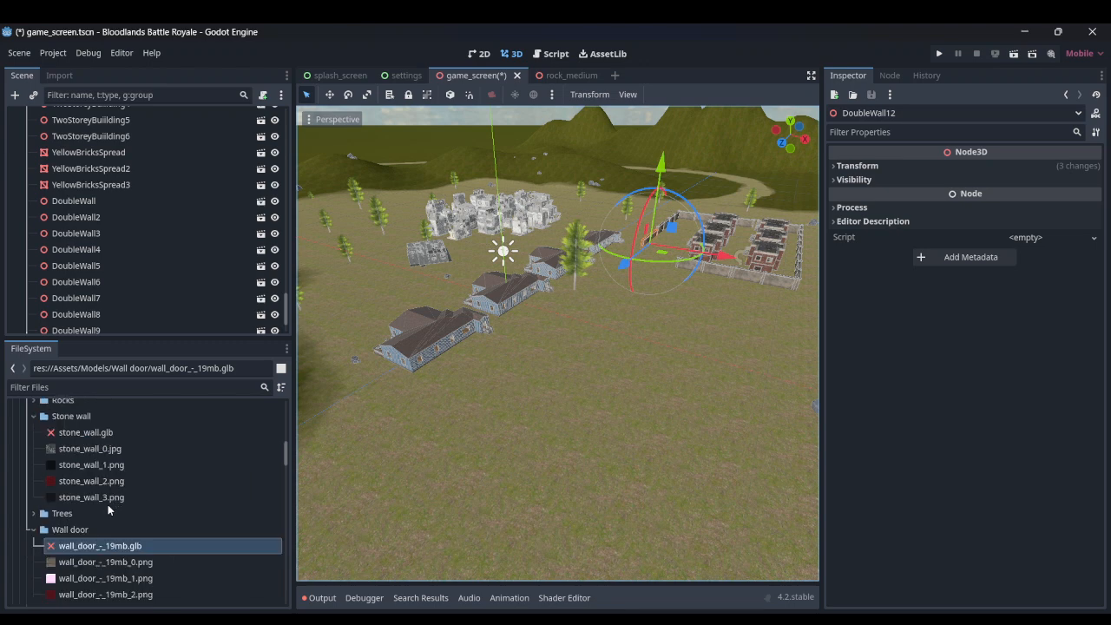
left_click(34, 514)
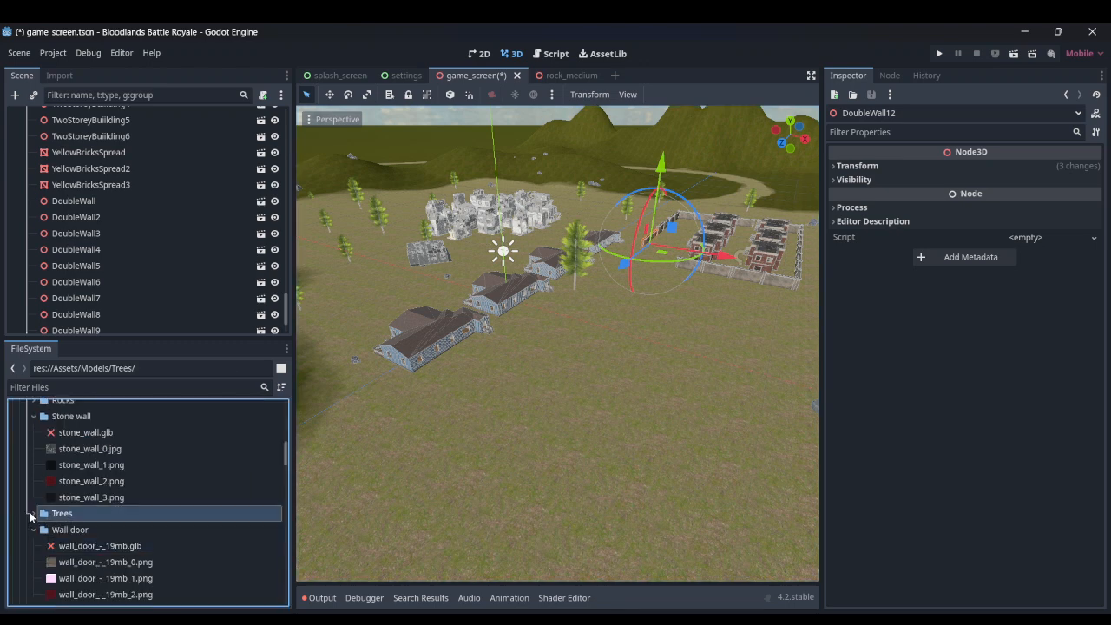
left_click(35, 514)
scroll(49, 514, "down", 1)
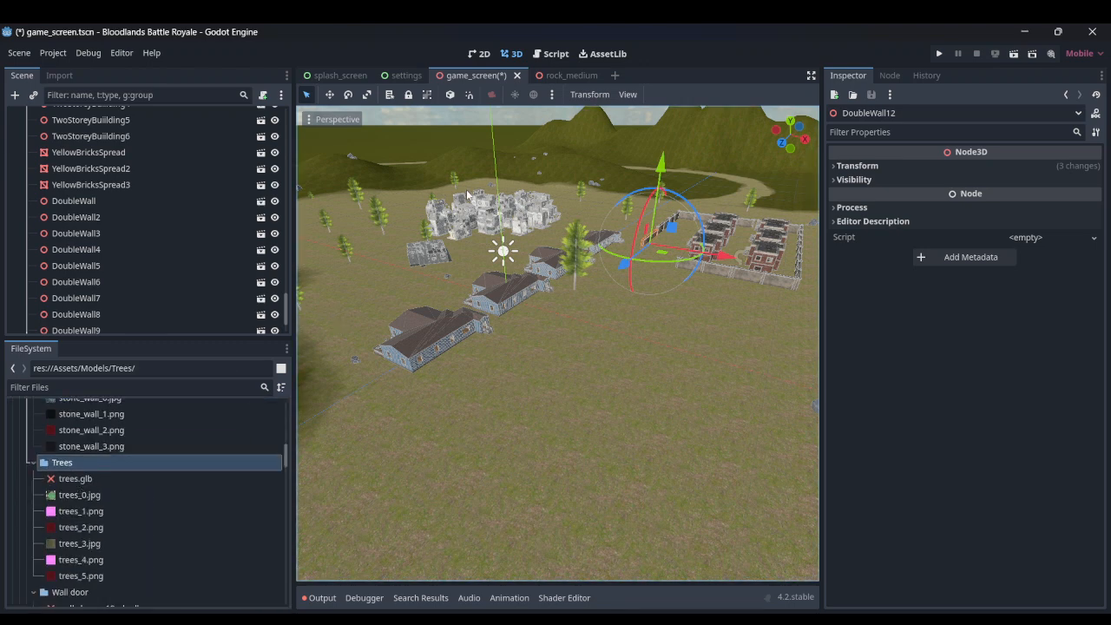
- Create a new empty scene, place trees.glb in it, and view the individual trees
left_click(616, 76)
left_click(107, 476)
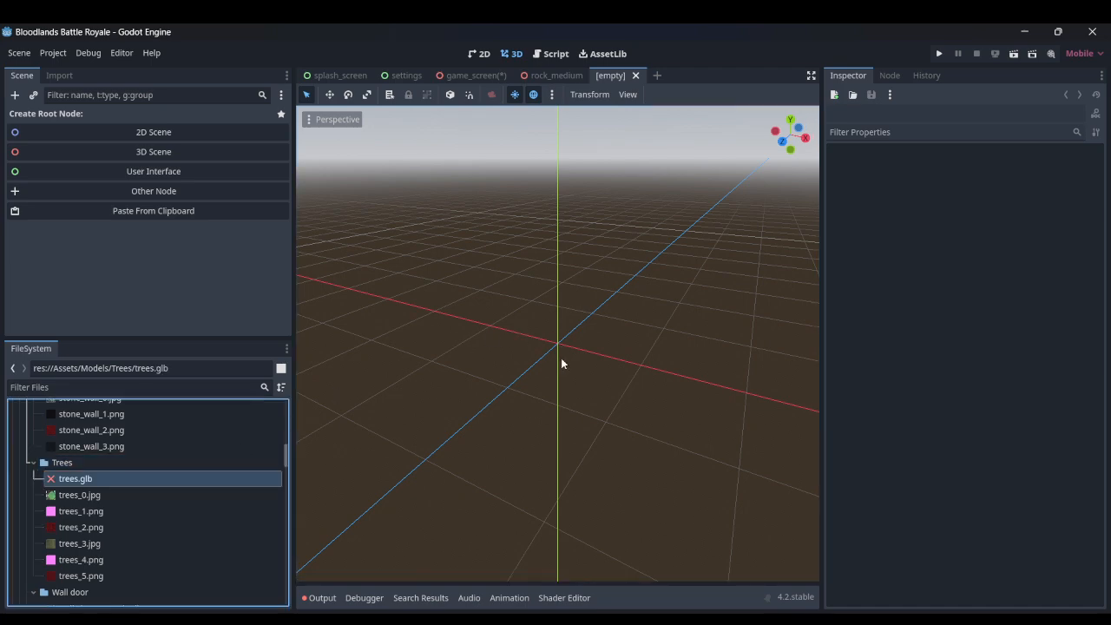
mouse_move(561, 358)
left_mouse_down()
mouse_move(454, 370)
mouse_move(457, 345)
left_mouse_up()
mouse_move(457, 344)
right_mouse_down()
mouse_move(543, 339)
mouse_move(541, 299)
mouse_move(610, 253)
mouse_move(812, 257)
mouse_move(582, 265)
mouse_move(556, 282)
mouse_move(521, 283)
mouse_move(456, 347)
right_mouse_up()
key("a")
key("s")
key("a")
key("s")
key("s")
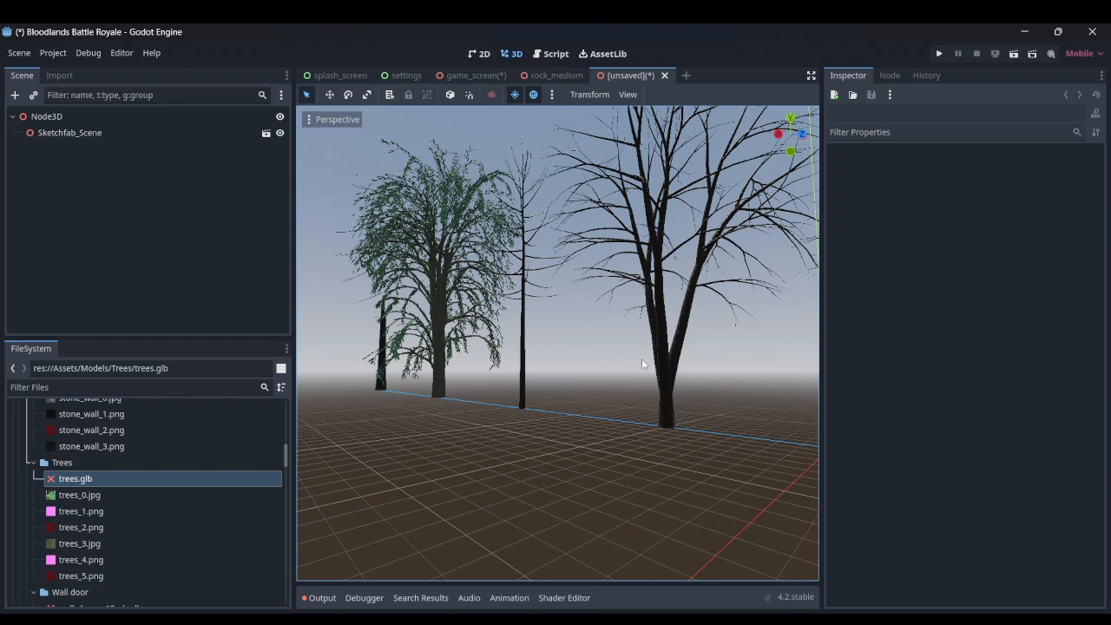
- Enable Editable Children on the Sketchfab_Scene node of the trees model
left_click(656, 364)
right_click(201, 138)
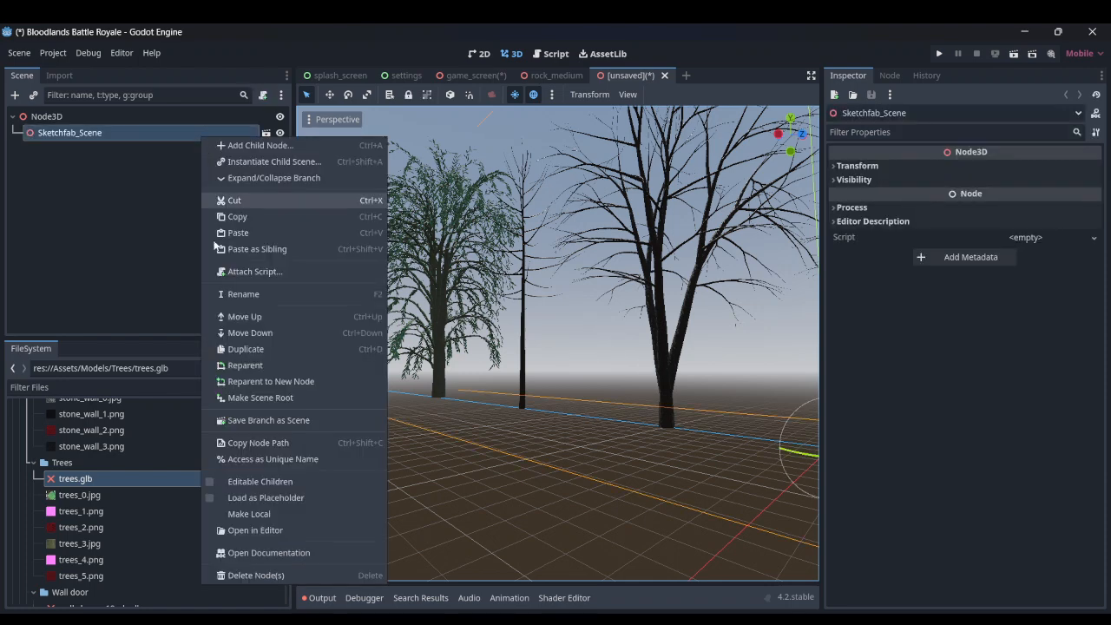
left_click(230, 479)
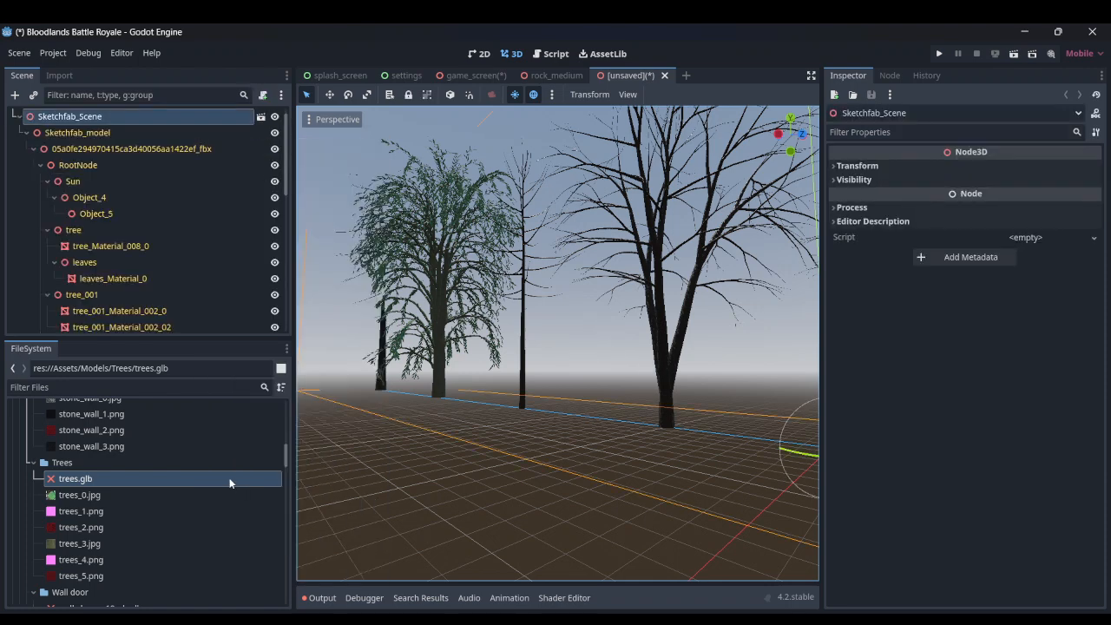
- Select and copy the large bare tree's two meshes, tree_003_Material_002_0 and tree_003_Material_002_02
left_click(672, 363)
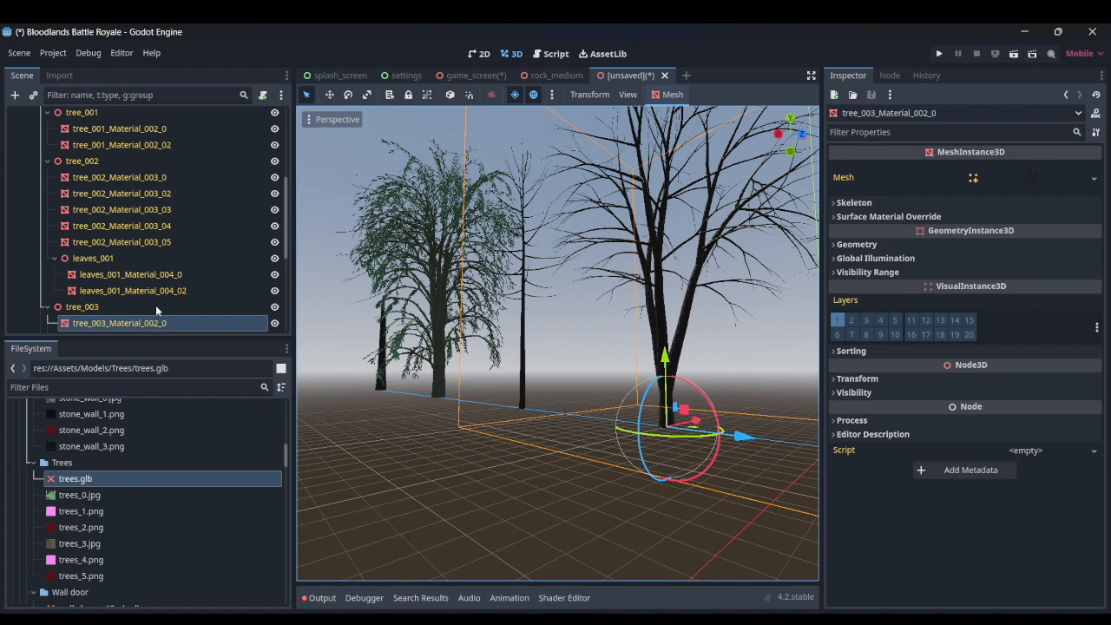
scroll(156, 305, "down", 2)
left_click(159, 284)
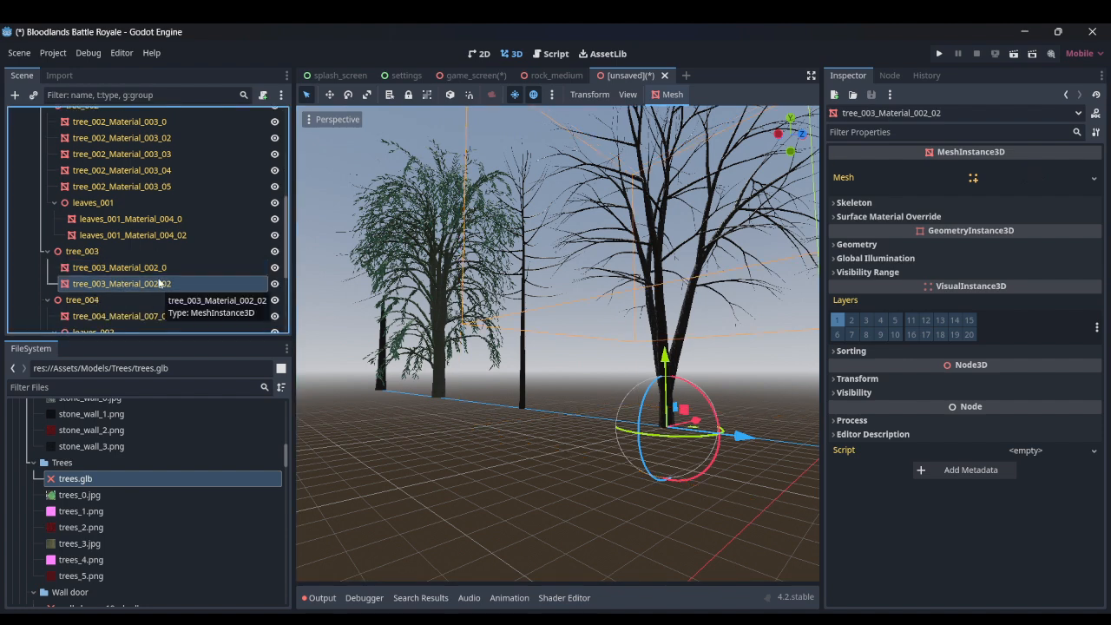
left_click(165, 269, "shift")
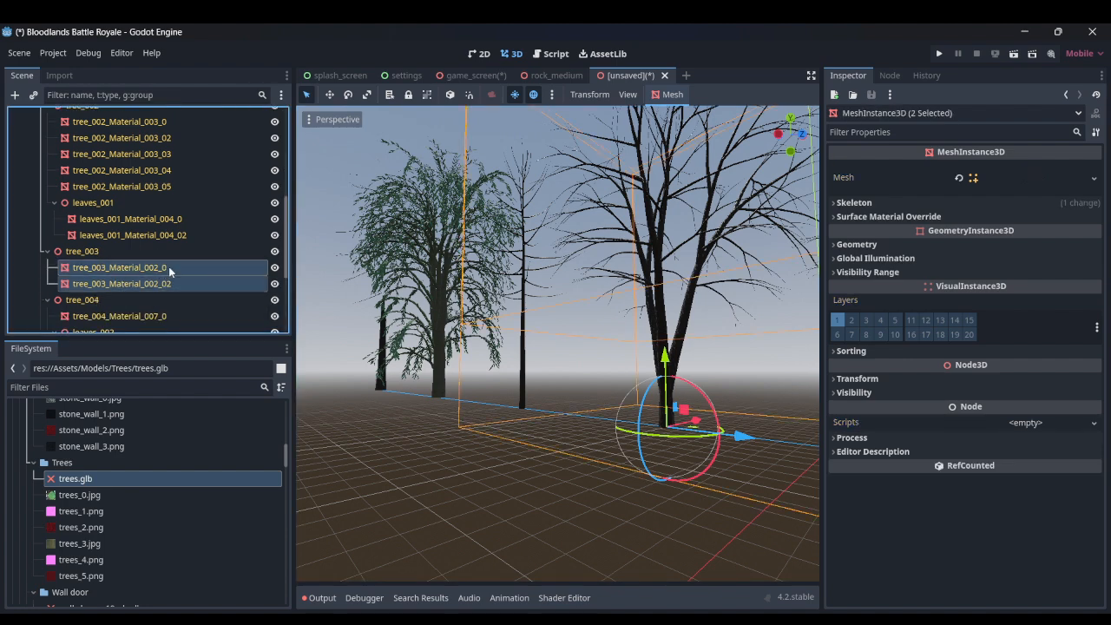
- Create a new 3D scene, name its root DarkTree, and paste the two copied tree_003 meshes under it
left_click(686, 76)
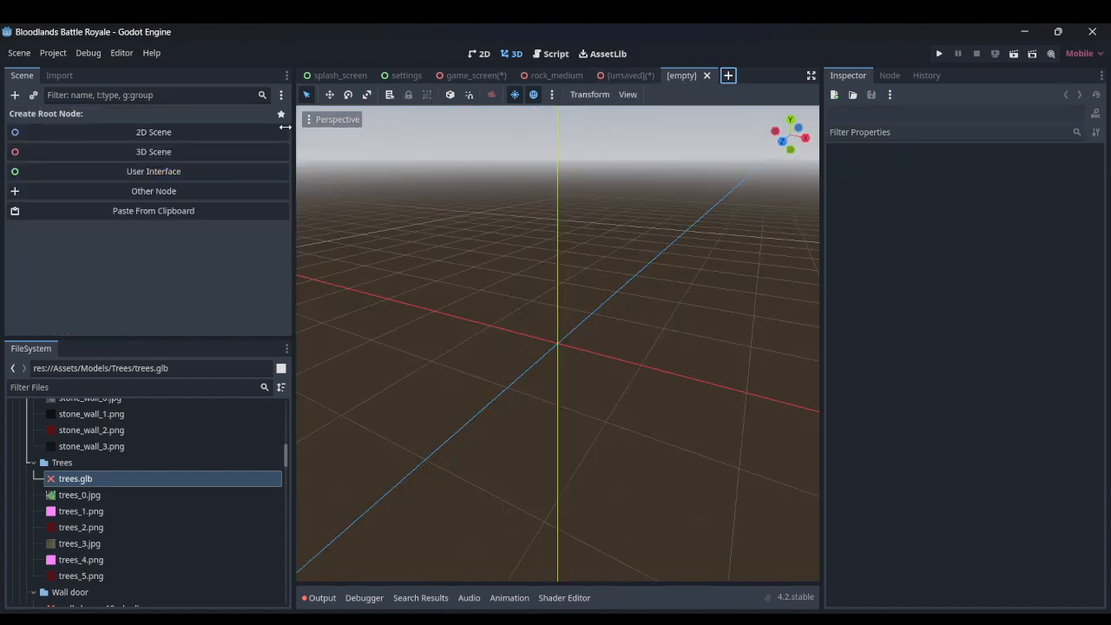
left_click(87, 151)
double_click(84, 121)
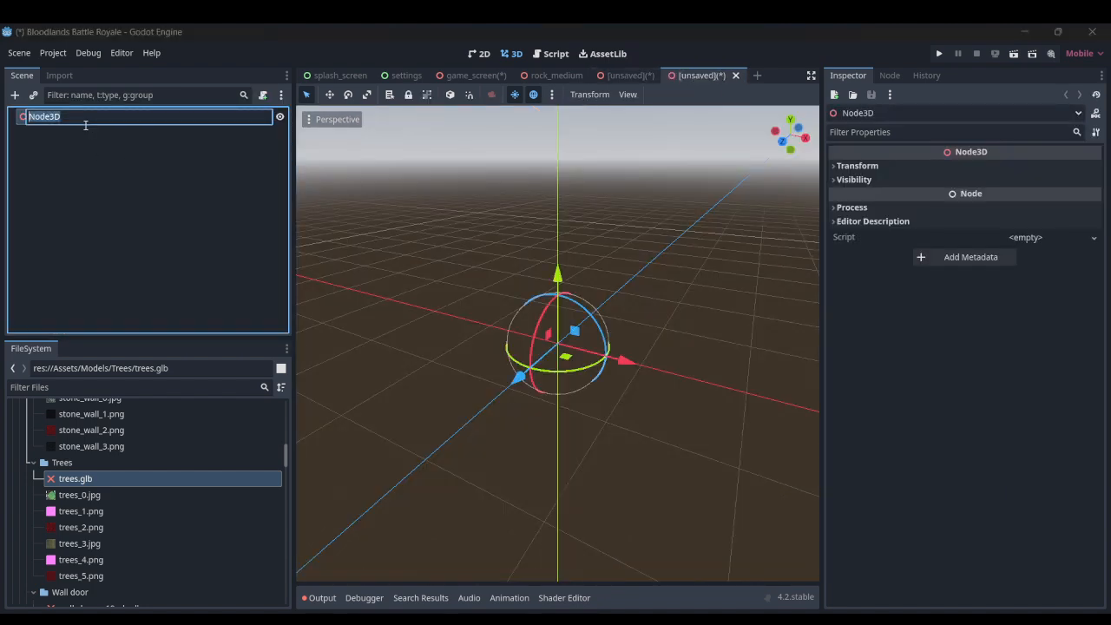
type("DarkTree")
key("Return")
key("ctrl+v")
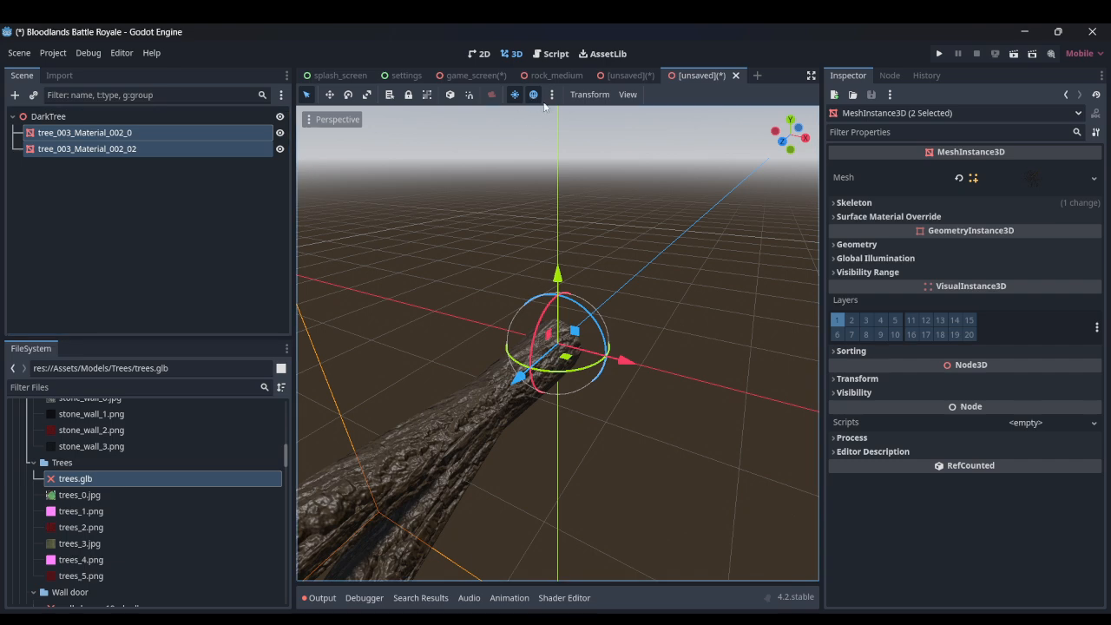
- Set the DarkTree root's X rotation to -90° so the tree stands upright, and check its orientation
right_click_drag(623, 313, 365, 314)
right_click_drag(427, 288, 560, 317)
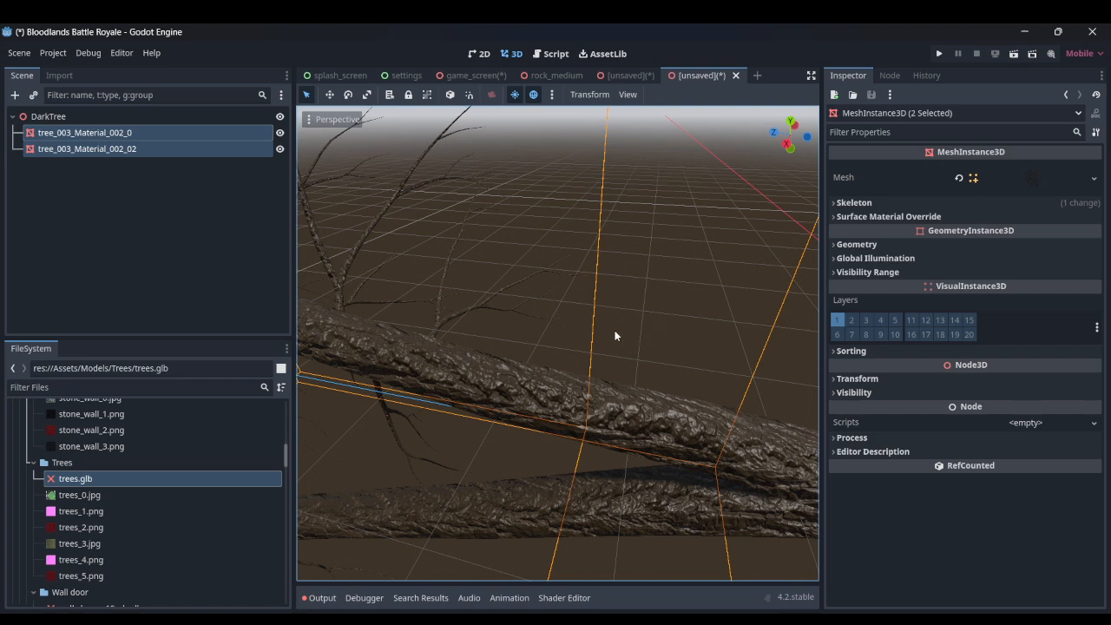
left_click(243, 116)
left_click(878, 165)
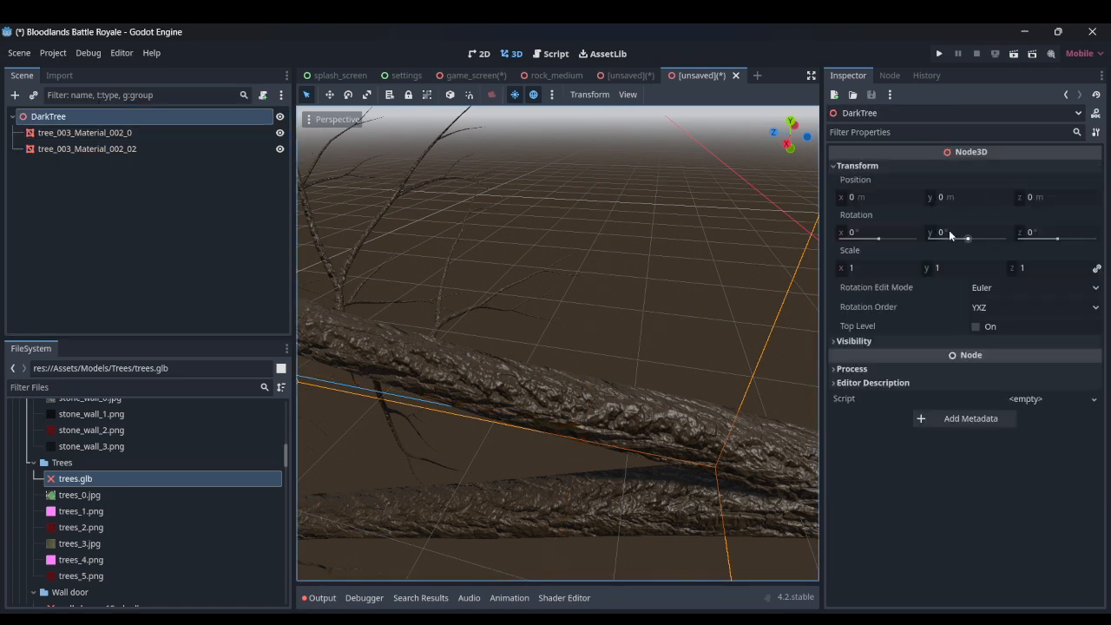
key("f")
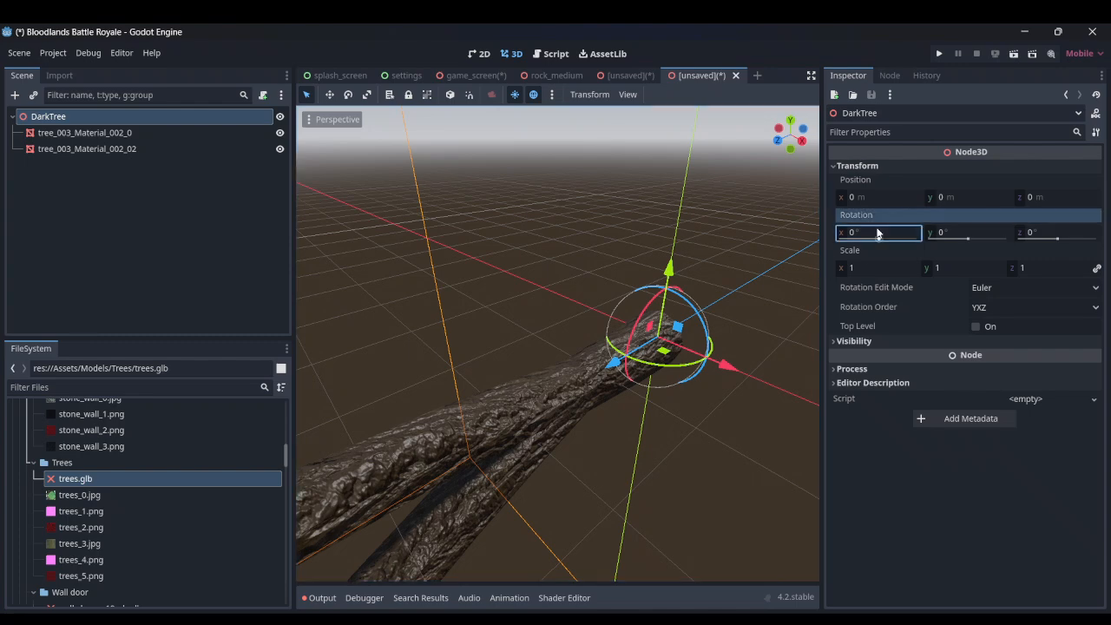
left_click(878, 233)
type("90")
key("Return")
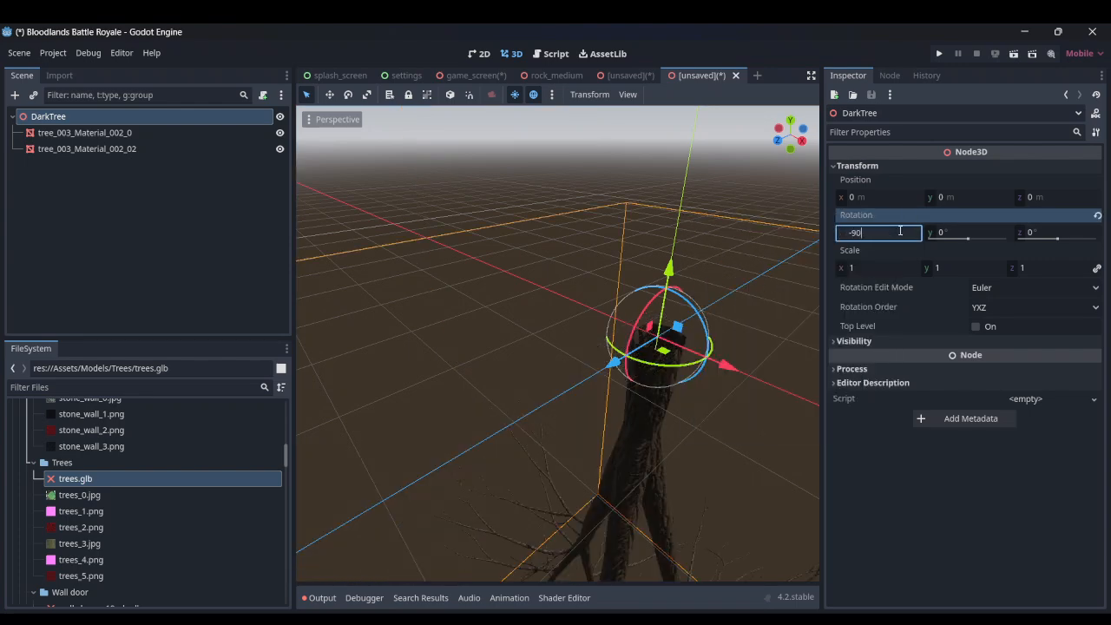
key("Return")
middle_click_drag(694, 347, 651, 352)
scroll(686, 339, "down", 15)
scroll(651, 352, "up", 9)
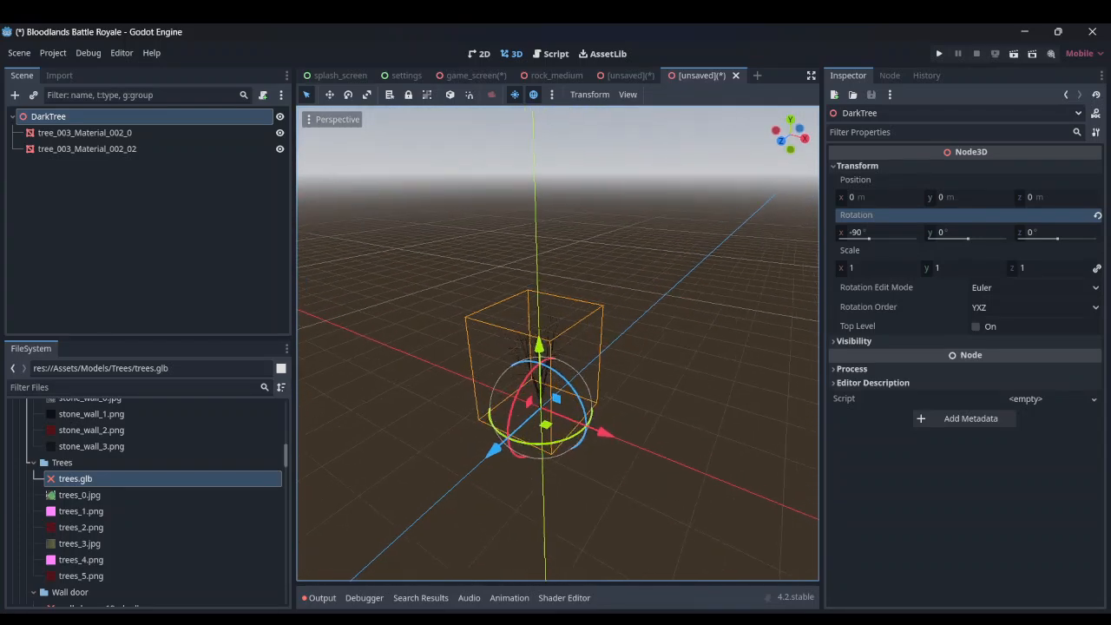
key("w")
right_click_drag(558, 343, 582, 349)
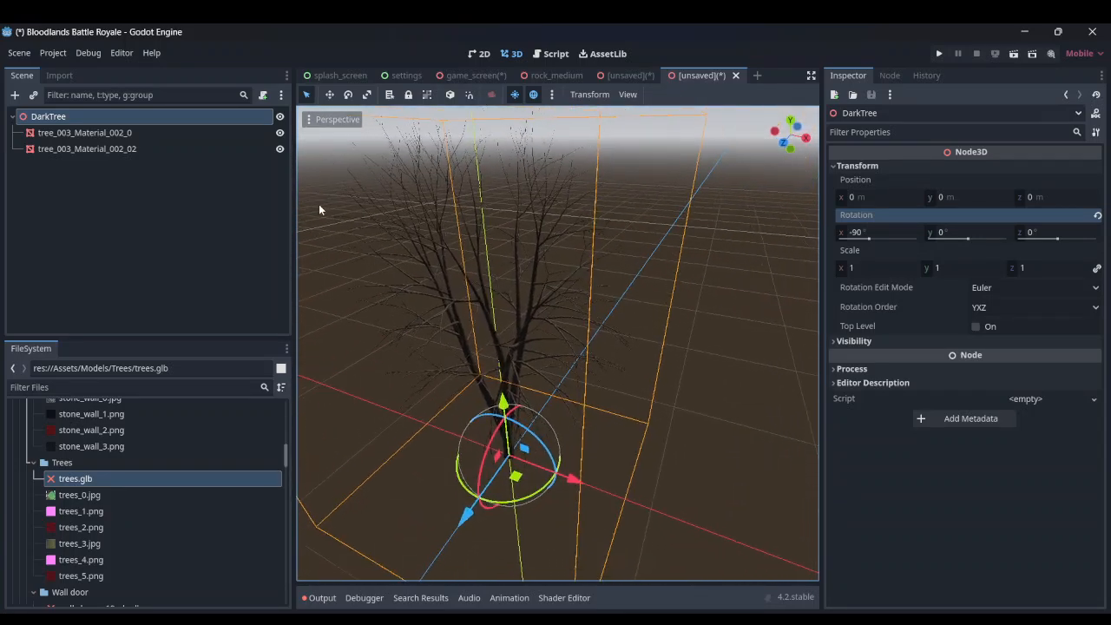
- Select the two tree_003 meshes in turn to compare which part of the tree each one covers
left_click(229, 150)
left_click(229, 132)
left_click(218, 150)
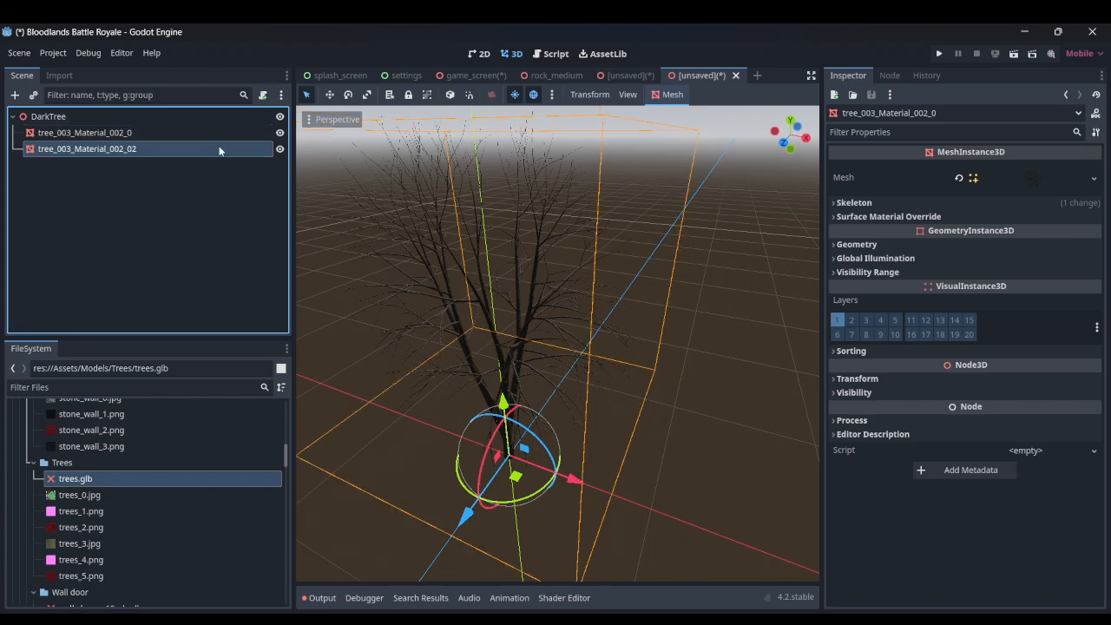
left_click(241, 130)
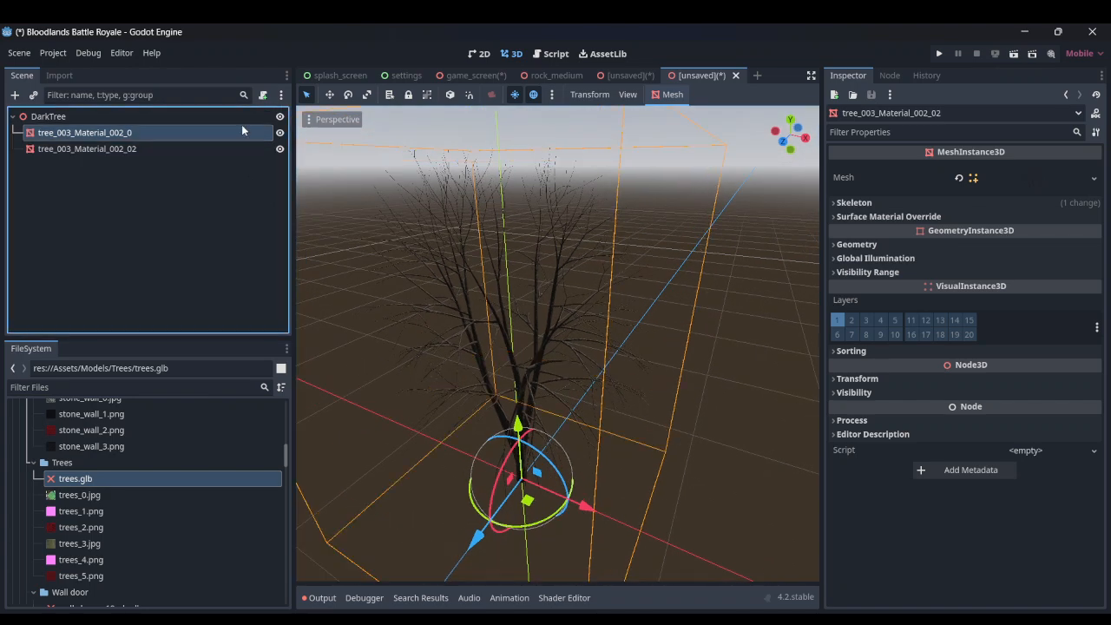
- Select both tree_003 meshes and create a trimesh static body with a collision shape for each one
mouse_move(429, 237)
right_mouse_down()
mouse_move(427, 193)
mouse_move(420, 231)
right_mouse_up()
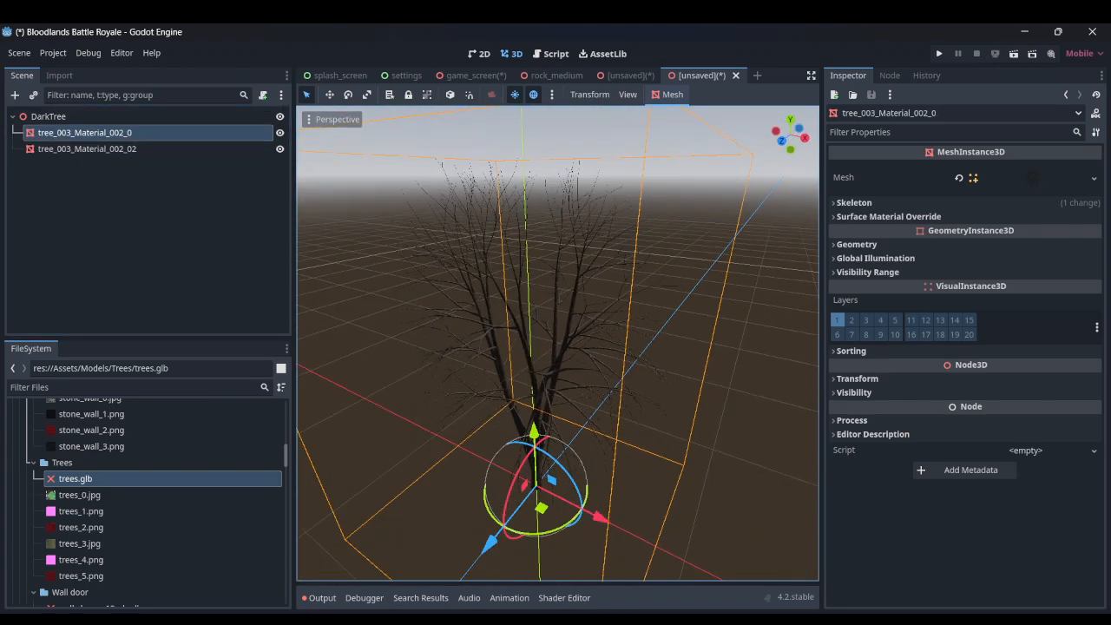
left_click(231, 148, "shift")
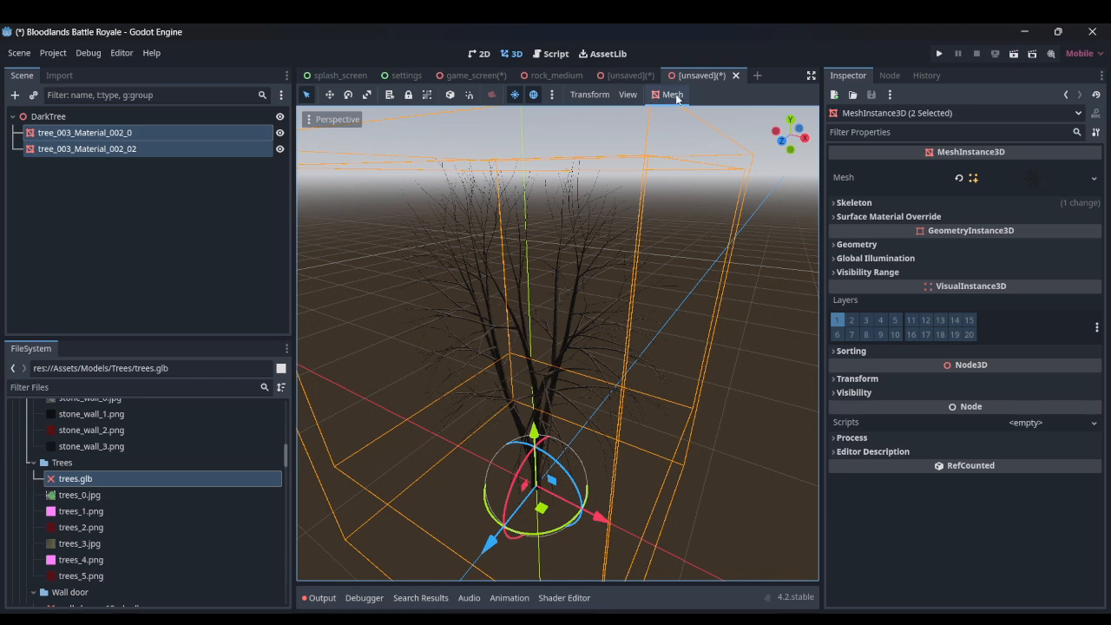
key("w")
right_click_drag(608, 389, 612, 376)
key("s")
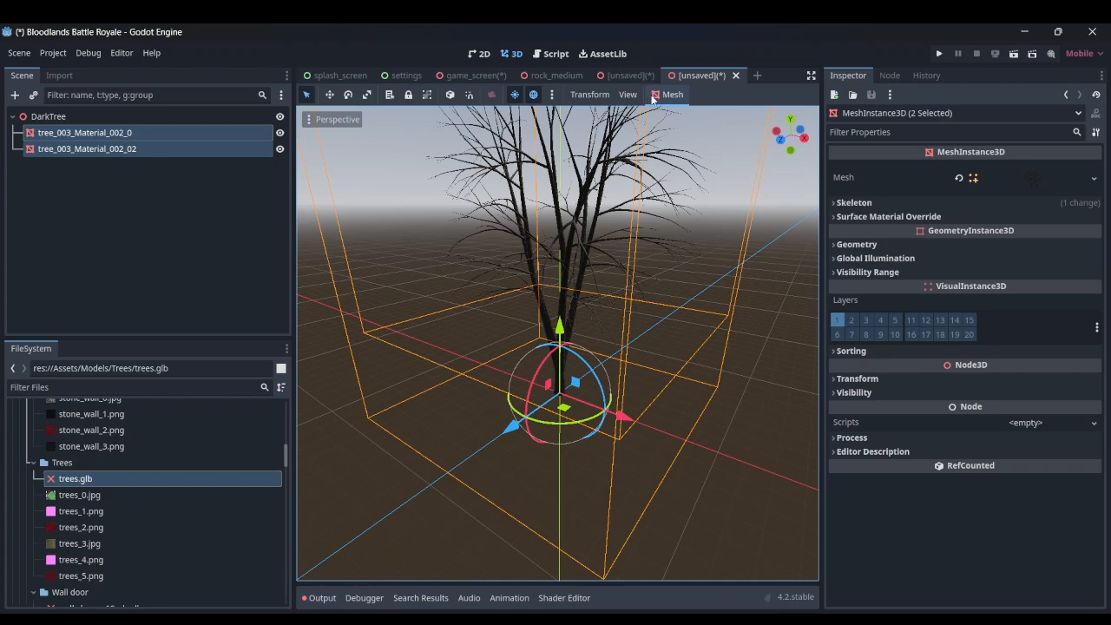
left_click(652, 95)
left_click(685, 114)
mouse_move(671, 311)
right_mouse_down()
mouse_move(738, 306)
mouse_move(671, 312)
right_mouse_up()
key("a")
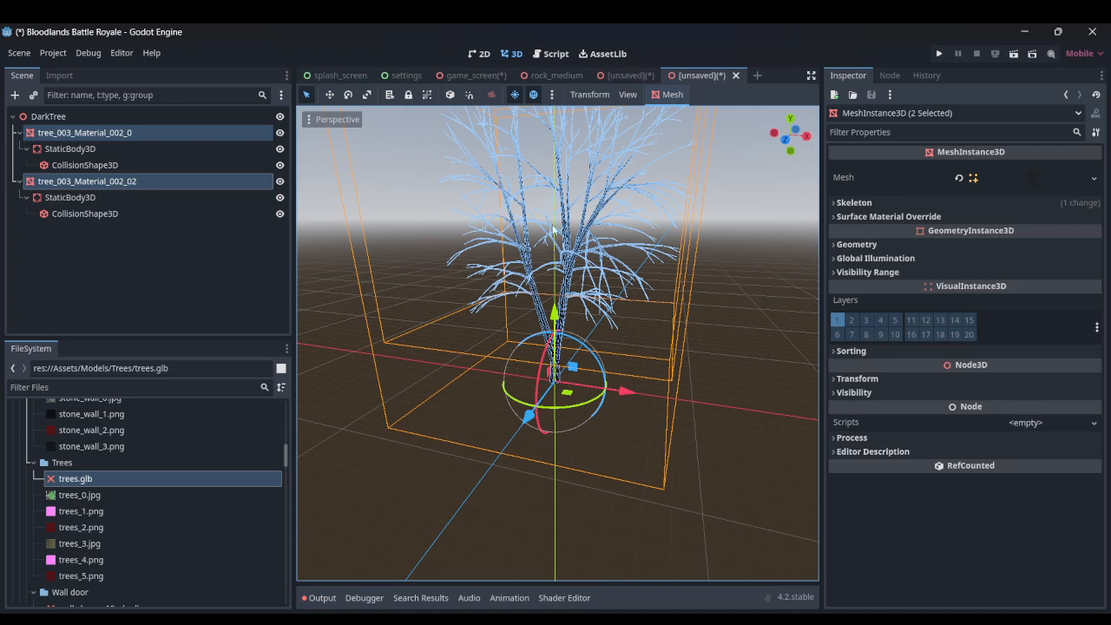
- Save the scene as dark_tree.tscn in res://Scenes/Objects
left_click(170, 223)
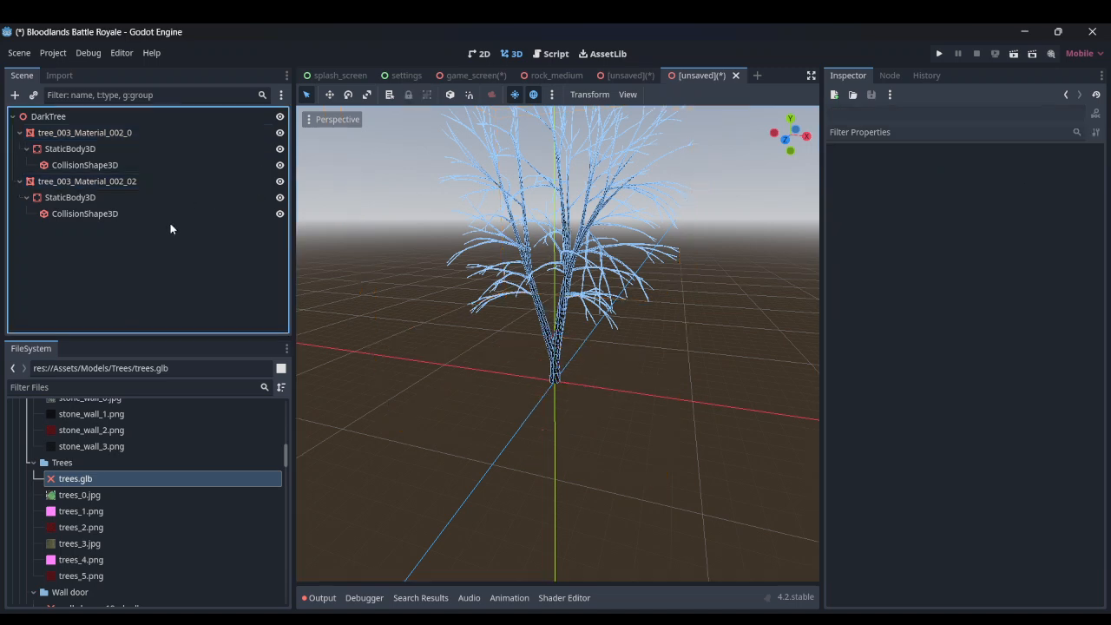
key("ctrl+s")
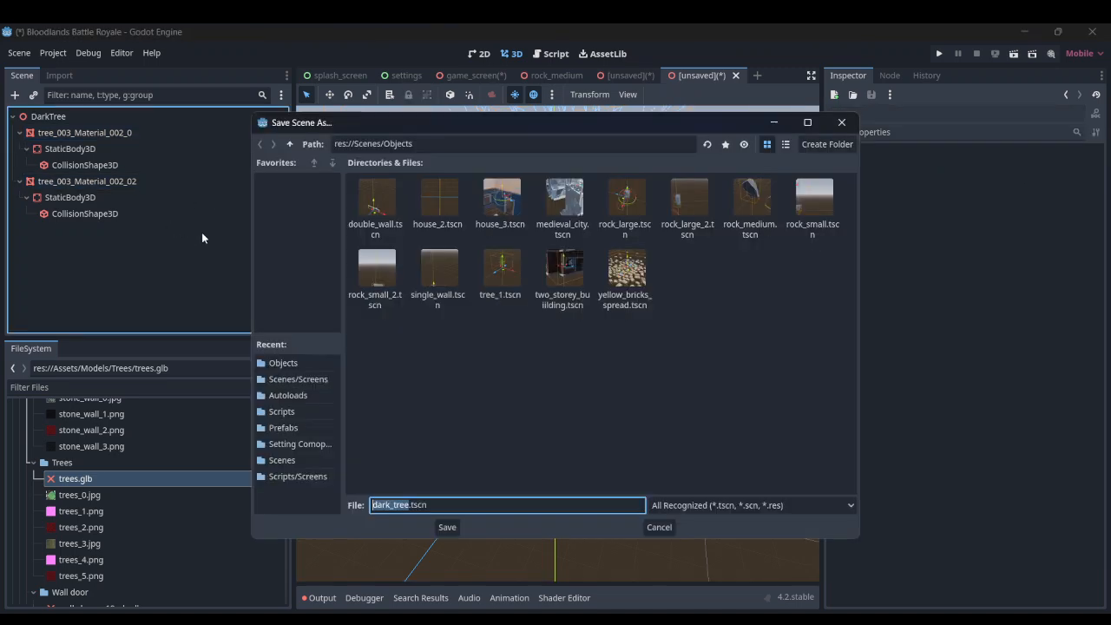
left_click(458, 528)
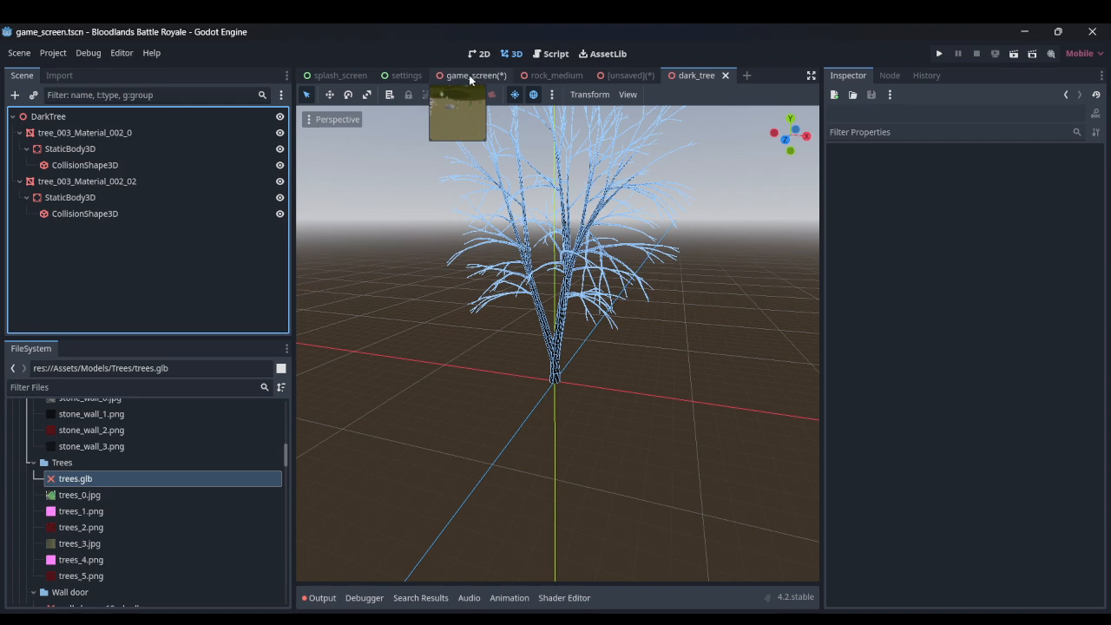
- In the game_screen scene, instantiate dark_tree.tscn as a child of the Objects node
left_click(467, 77)
scroll(525, 236, "down", 2)
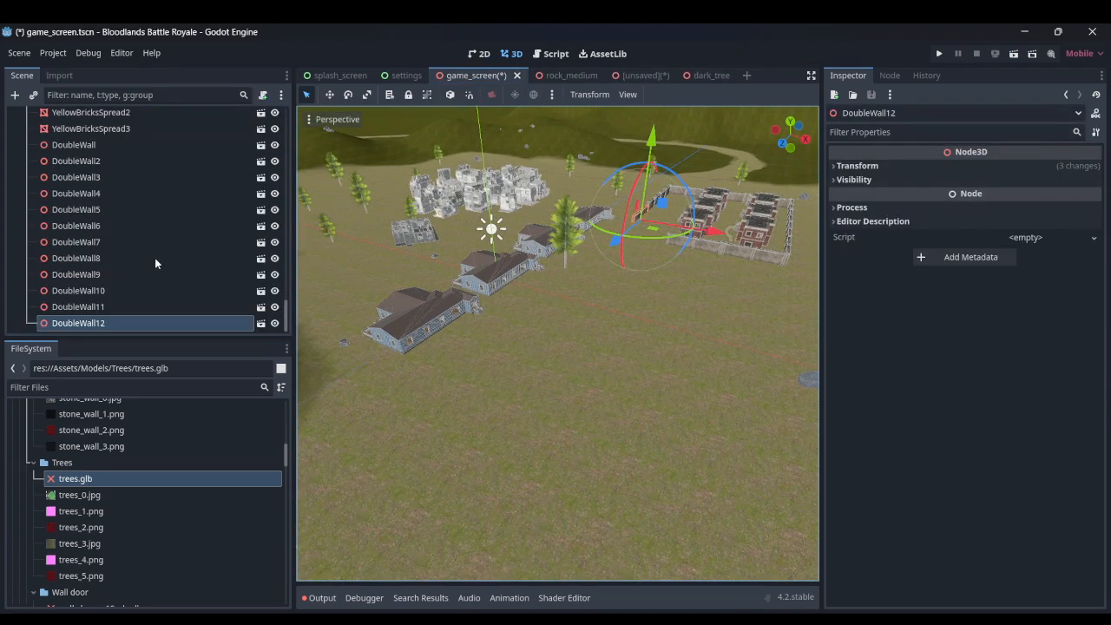
scroll(155, 258, "up", 15)
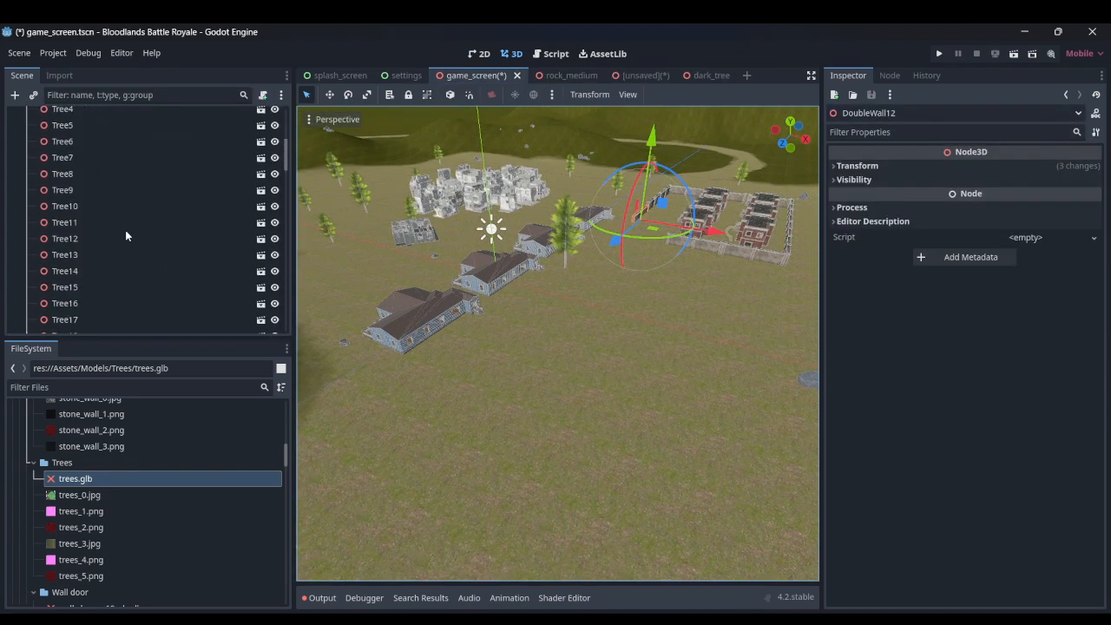
scroll(121, 228, "up", 5)
left_click(114, 212)
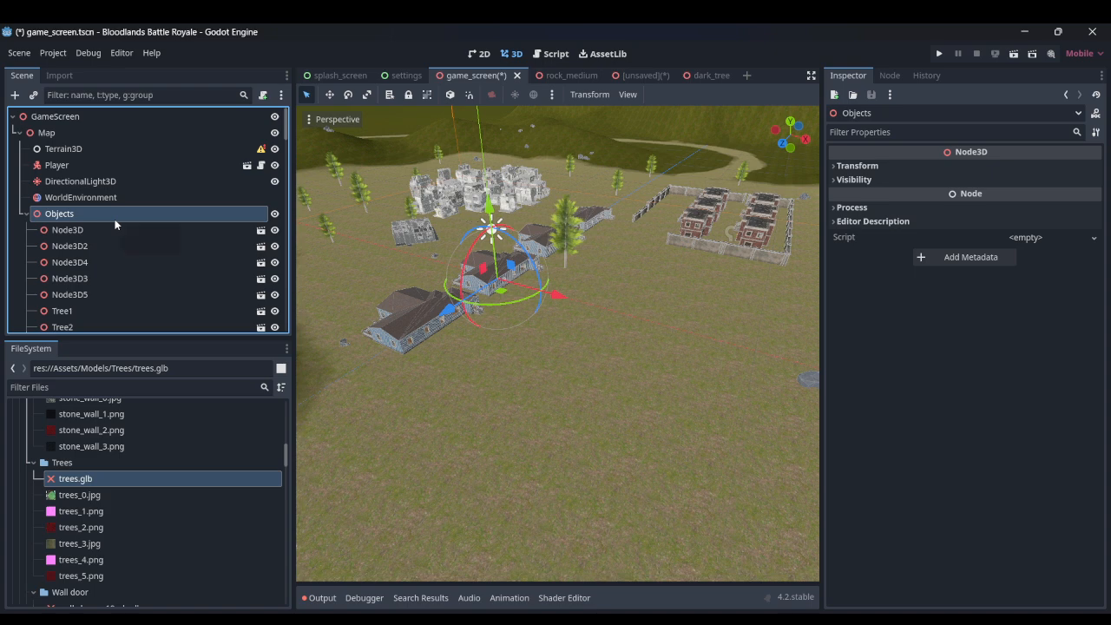
key("ctrl+shift+a")
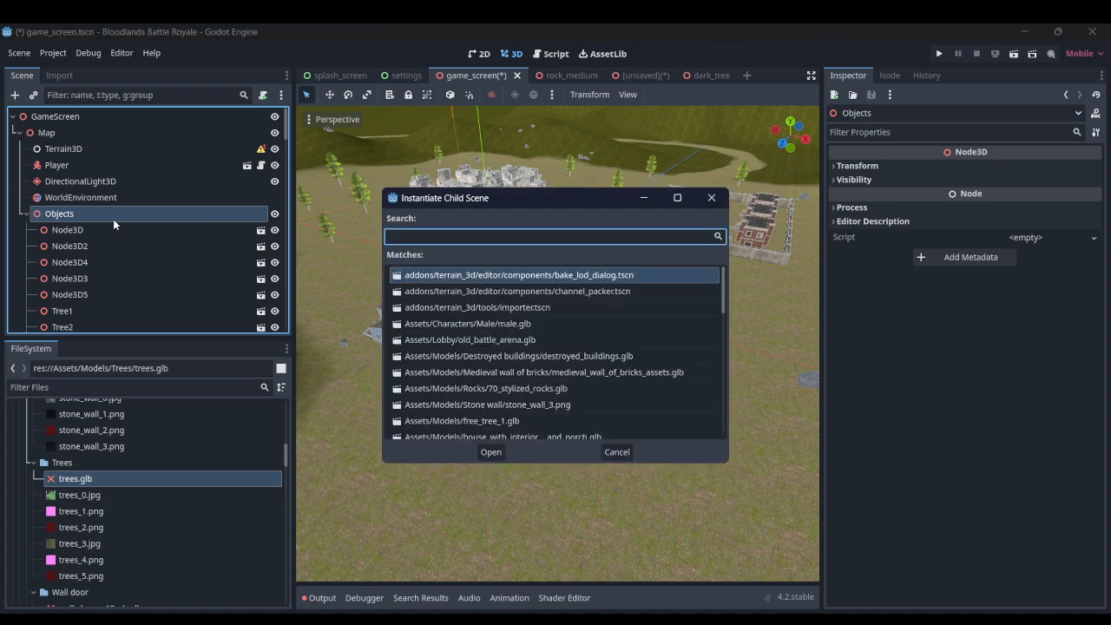
type("tr")
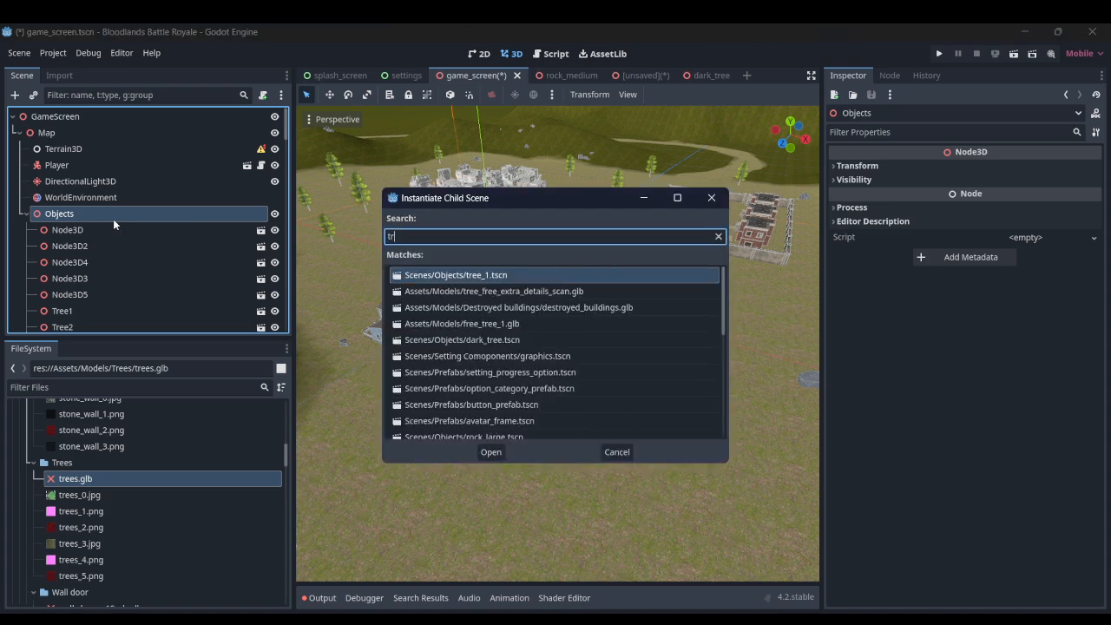
type("ee")
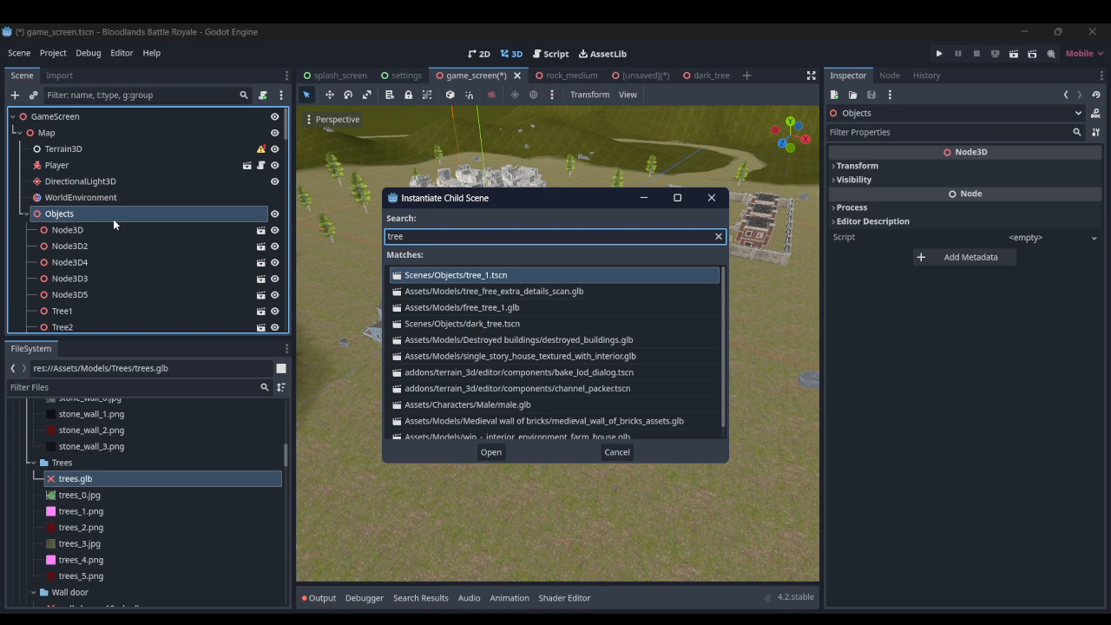
key("Down")
key("Down")
key("Down")
key("Return")
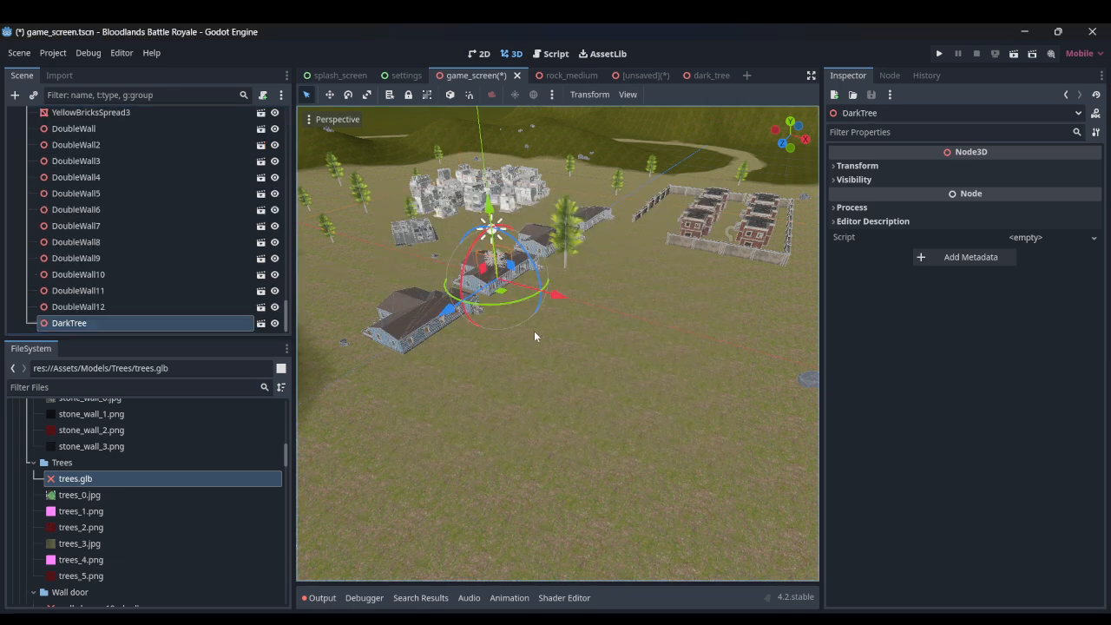
- Move DarkTree along the ground plane, away from the row of blue houses and far out towards the hills
right_click_drag(514, 331, 498, 314)
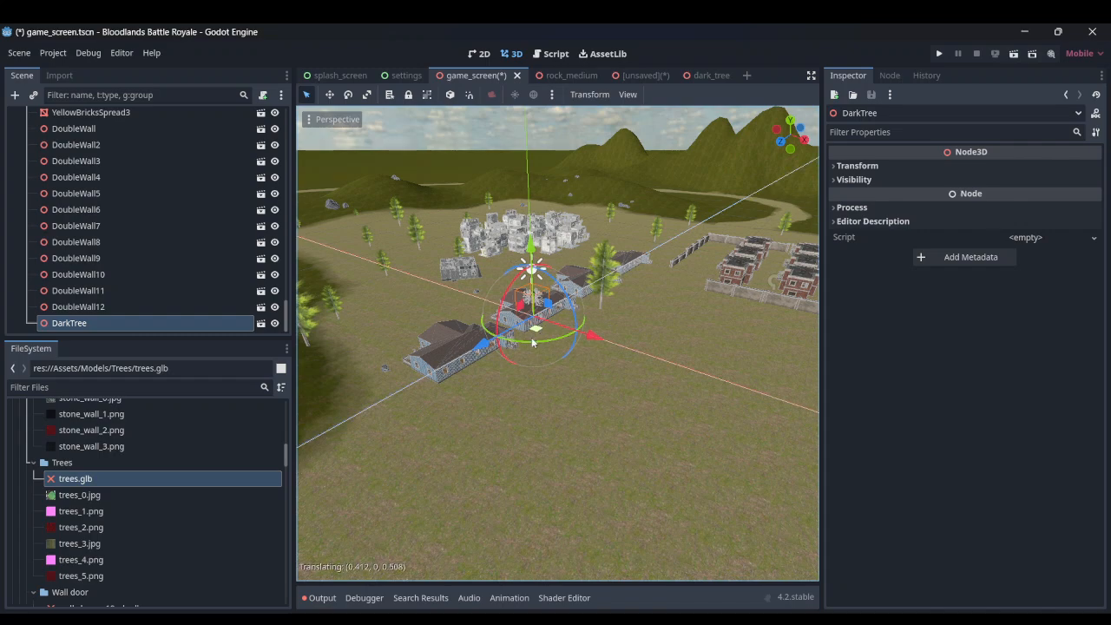
left_click_drag(532, 343, 415, 470)
right_click_drag(416, 469, 317, 499)
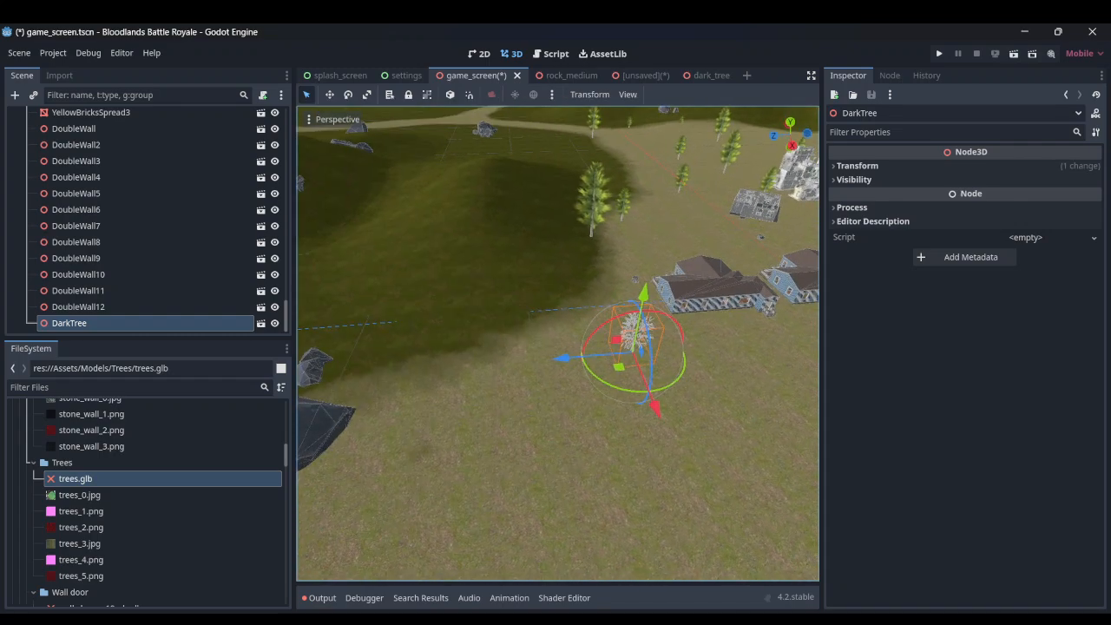
right_click_drag(522, 521, 557, 448)
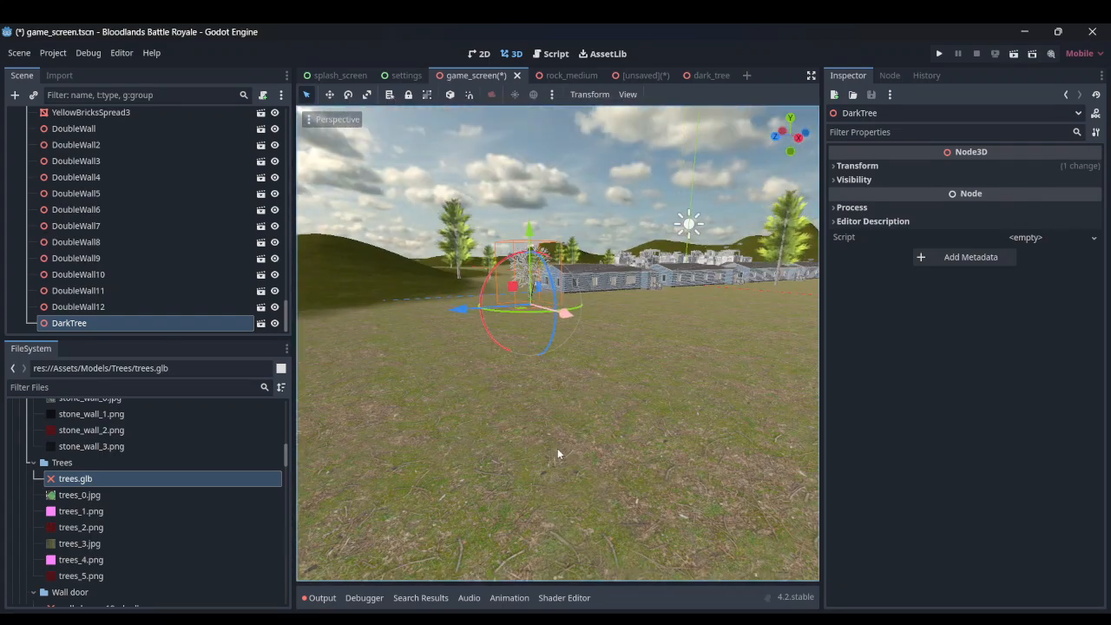
right_click_drag(522, 308, 705, 335)
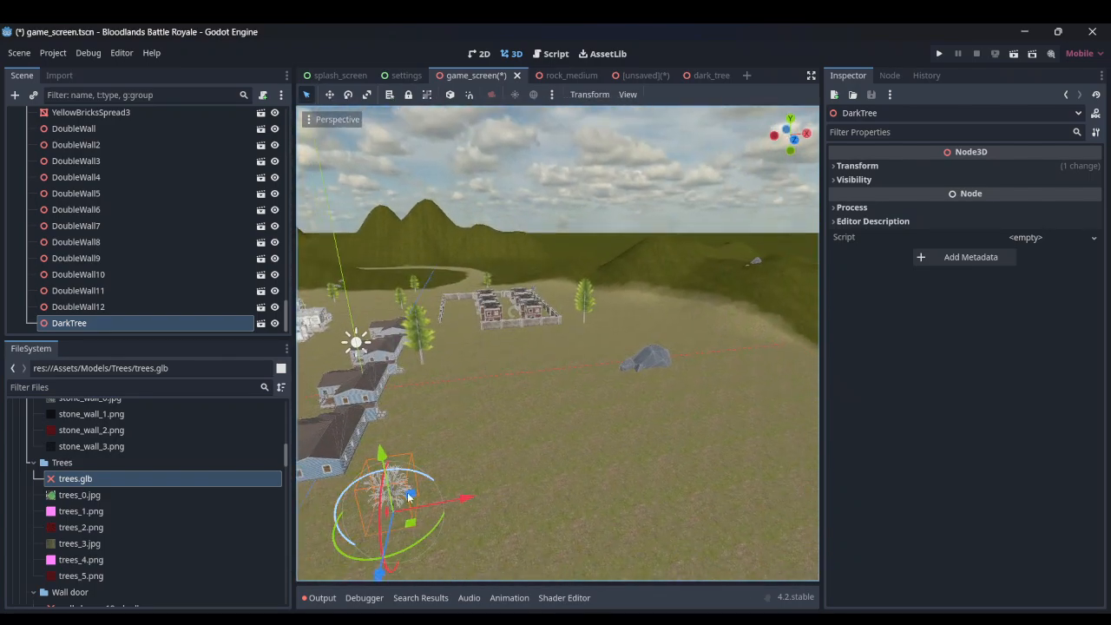
left_click_drag(416, 530, 797, 289)
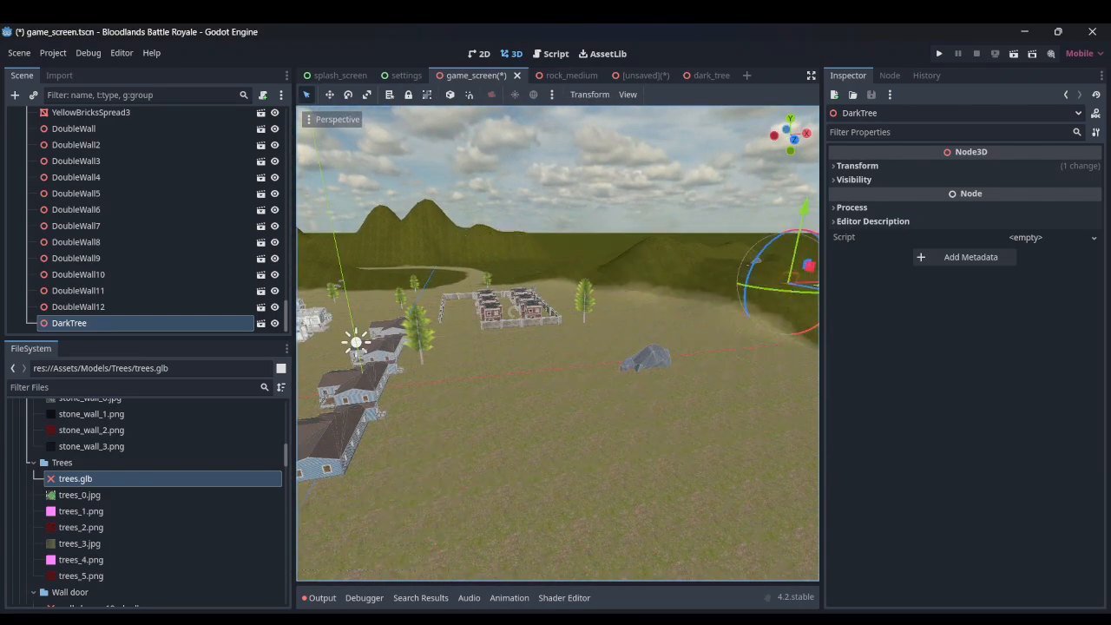
- Lower DarkTree vertically towards the slope of the hills
right_click_drag(797, 289, 713, 354)
left_click_drag(445, 181, 447, 193)
right_click_drag(447, 192, 647, 198)
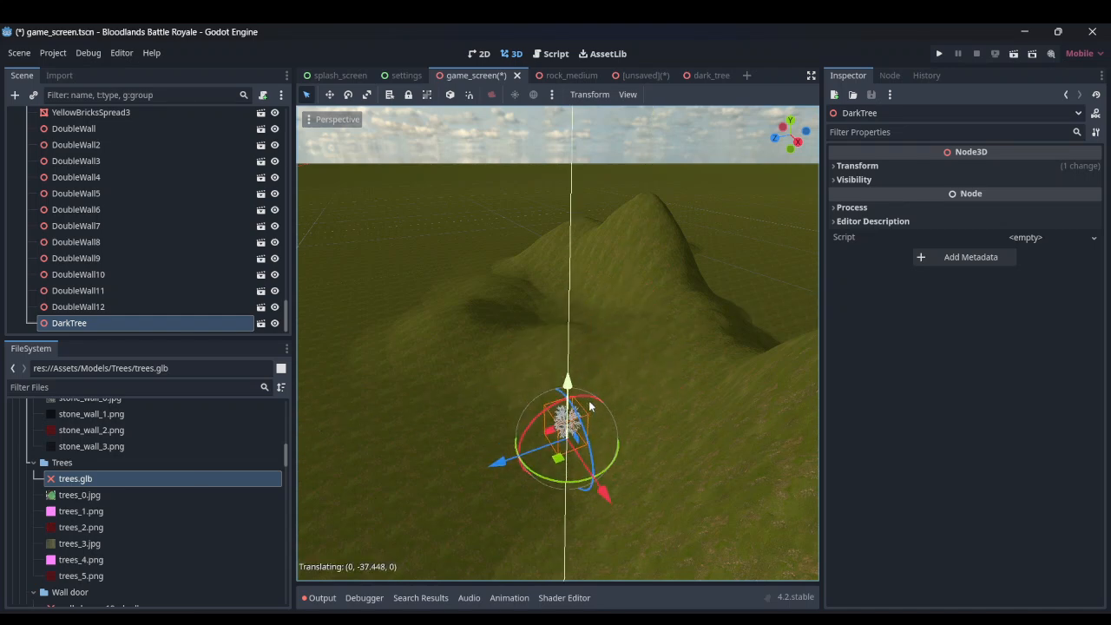
left_click_drag(590, 407, 591, 427)
right_click_drag(590, 427, 651, 358)
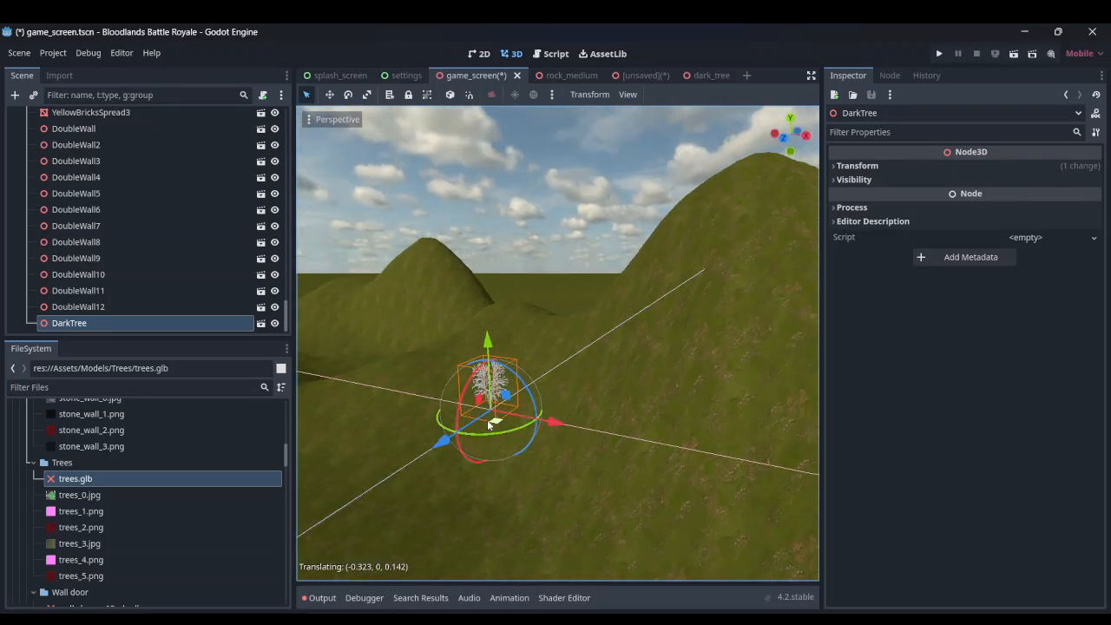
- Shift DarkTree across the hillside and adjust its height to sit on the terrain at about X -219.6, Y -0.9, Z -706.7 m
left_click_drag(488, 425, 397, 408)
right_click_drag(556, 397, 469, 397)
left_click_drag(618, 330, 625, 446)
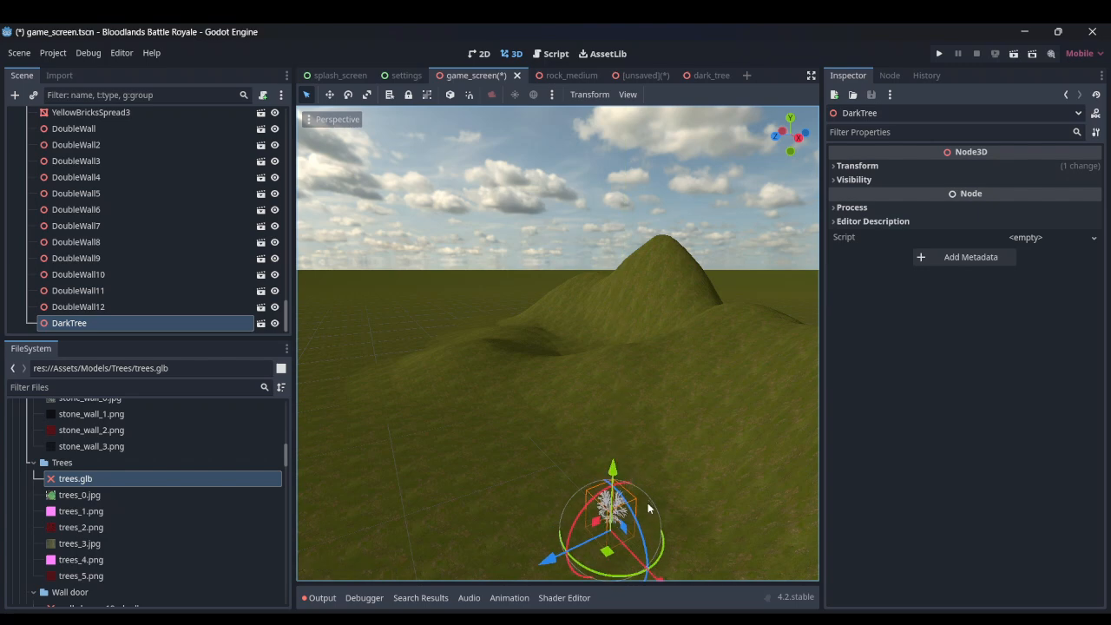
mouse_move(650, 508)
right_mouse_down()
mouse_move(648, 577)
mouse_move(649, 509)
right_mouse_up()
key("w")
left_click_drag(601, 388, 605, 366)
right_click_drag(605, 365, 599, 412)
key("s")
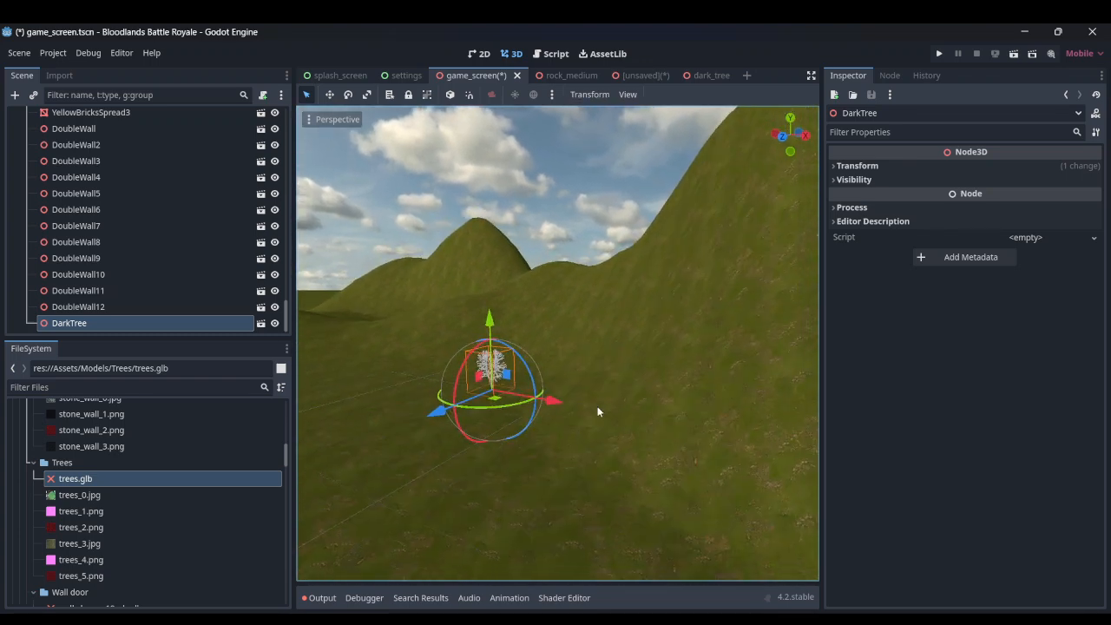
- Set DarkTree's scale to 10 on all axes, compare its size with the surrounding map, and deselect it
left_click(886, 168)
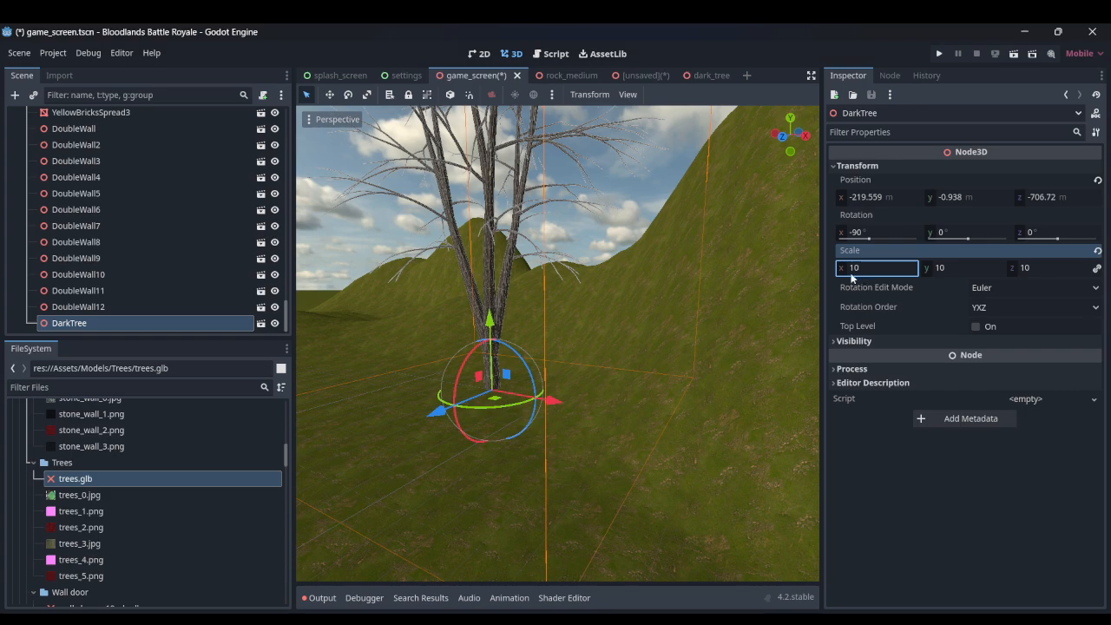
right_click_drag(694, 312, 799, 334)
key("d")
key("s")
key("w")
key("a")
key("s")
key("s")
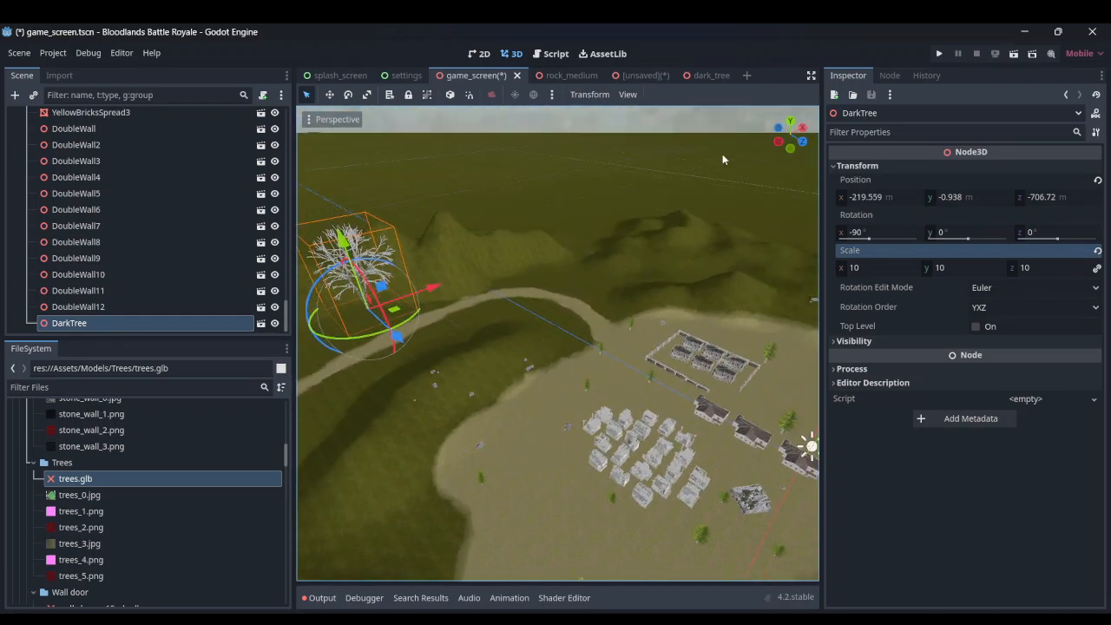
left_click(682, 190)
right_click_drag(683, 190, 580, 240)
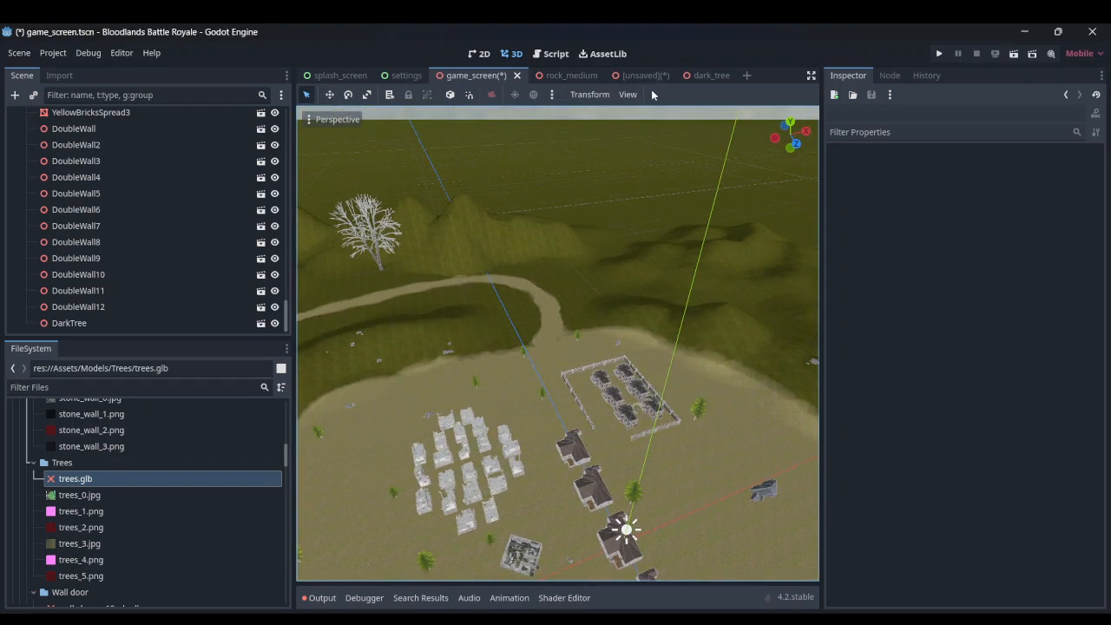
- Close the dark_tree scene and return to the unsaved trees scene at the leafy tree and small pine
left_click(712, 76)
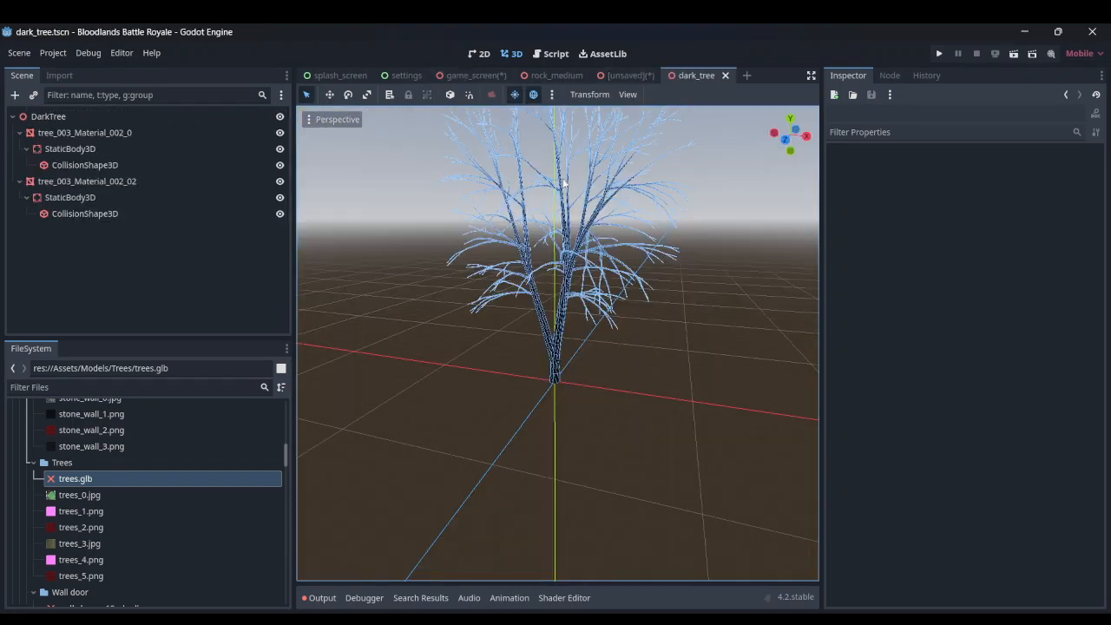
left_click(727, 76)
right_click_drag(523, 223, 818, 243)
key("w")
scroll(809, 239, "up", 3)
scroll(503, 335, "up", 8)
right_click_drag(543, 357, 469, 323)
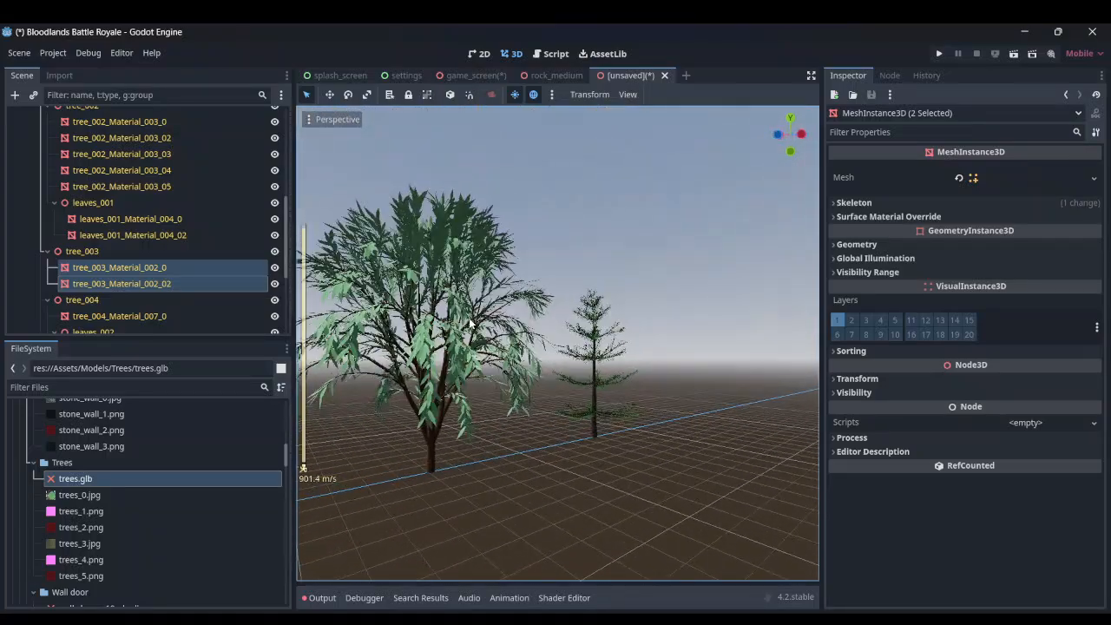
- Check the small pine's trunk and leaf meshes, copy their parent node tree_004, and open a new empty scene
left_click(579, 345)
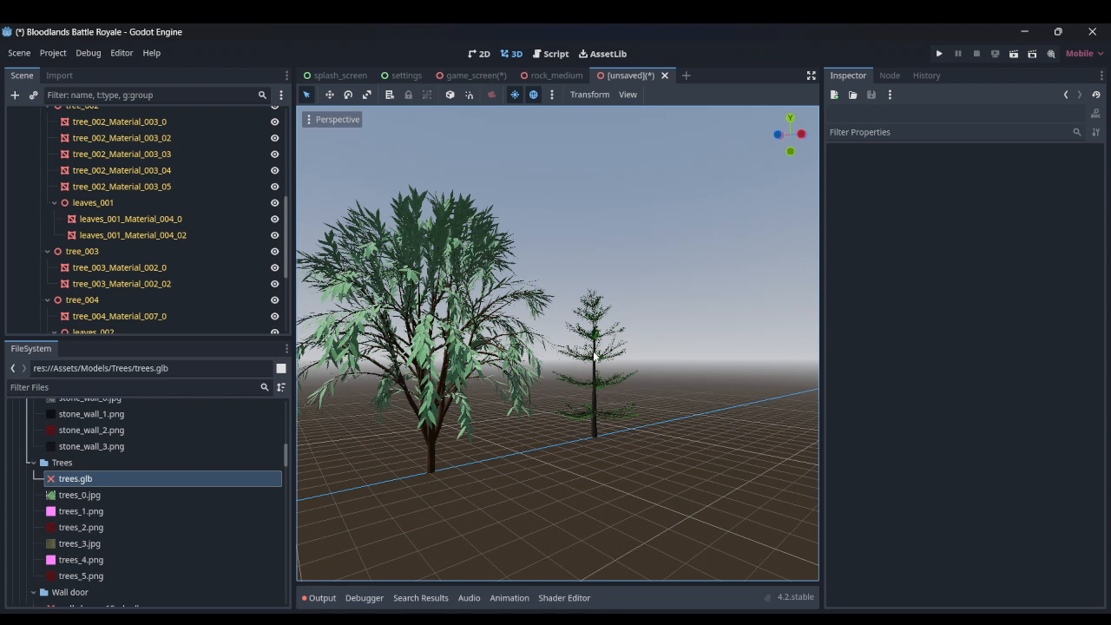
left_click(595, 356)
scroll(155, 305, "down", 2)
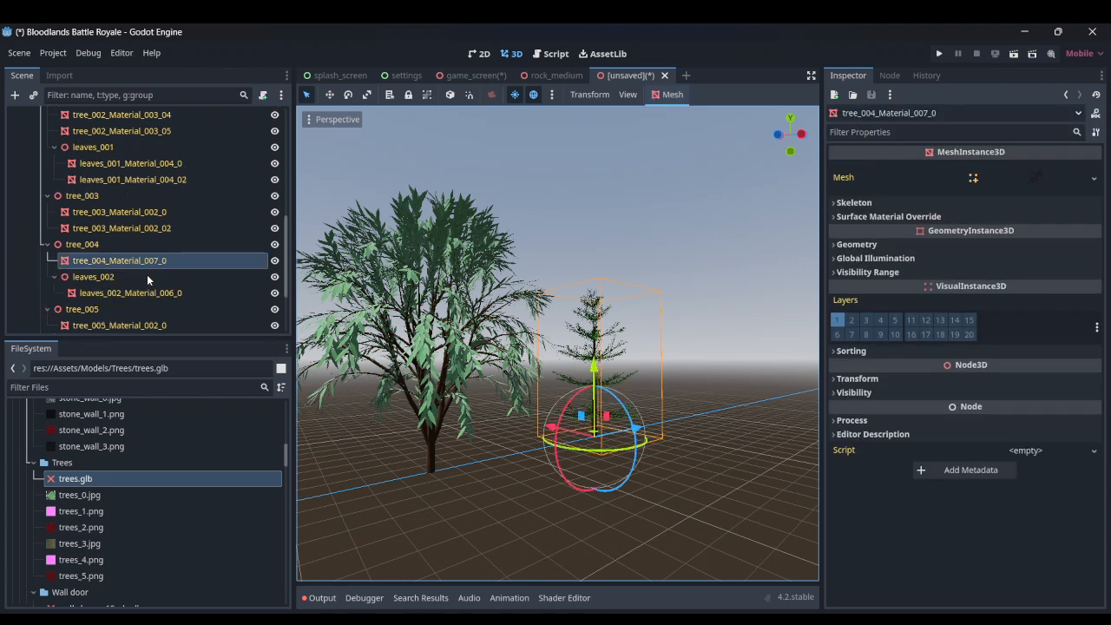
left_click(157, 293)
left_click(138, 261)
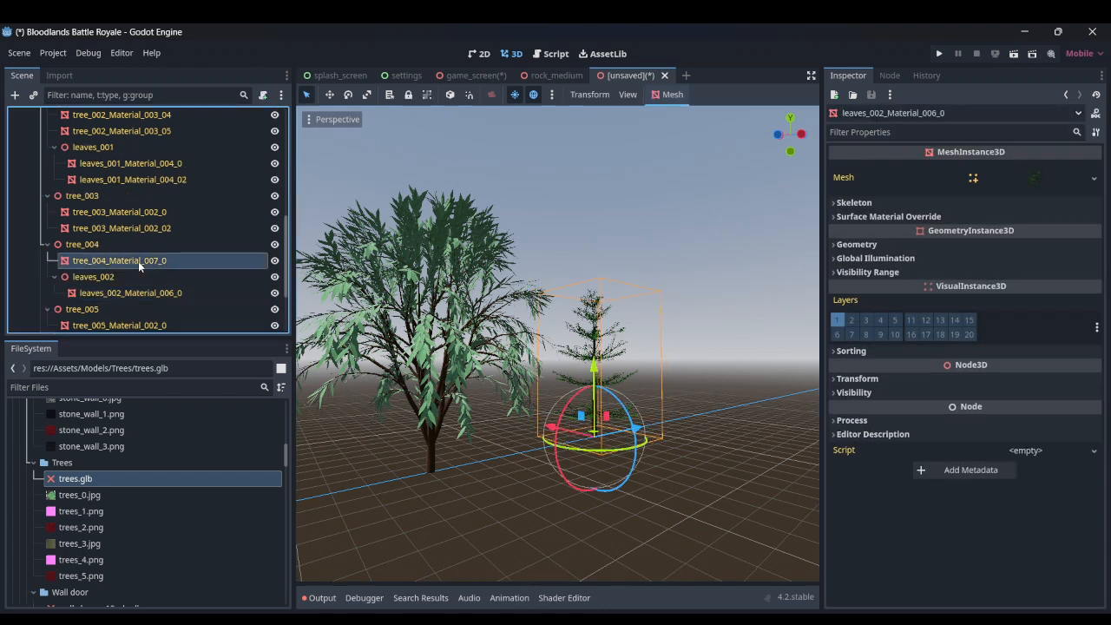
key("Up")
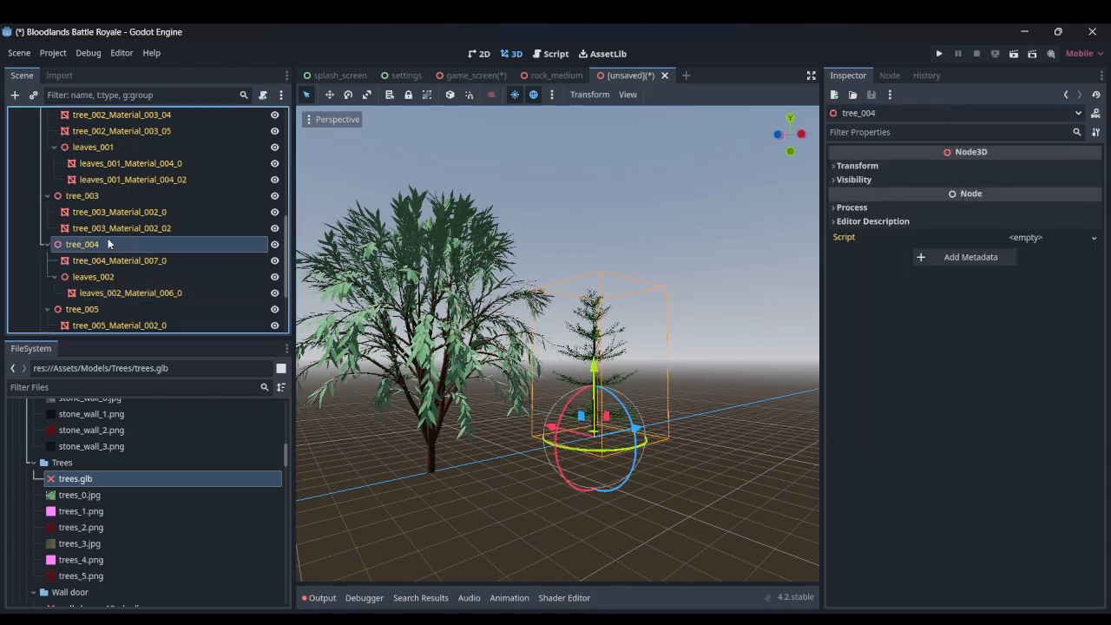
left_click(685, 76)
key("ctrl+v")
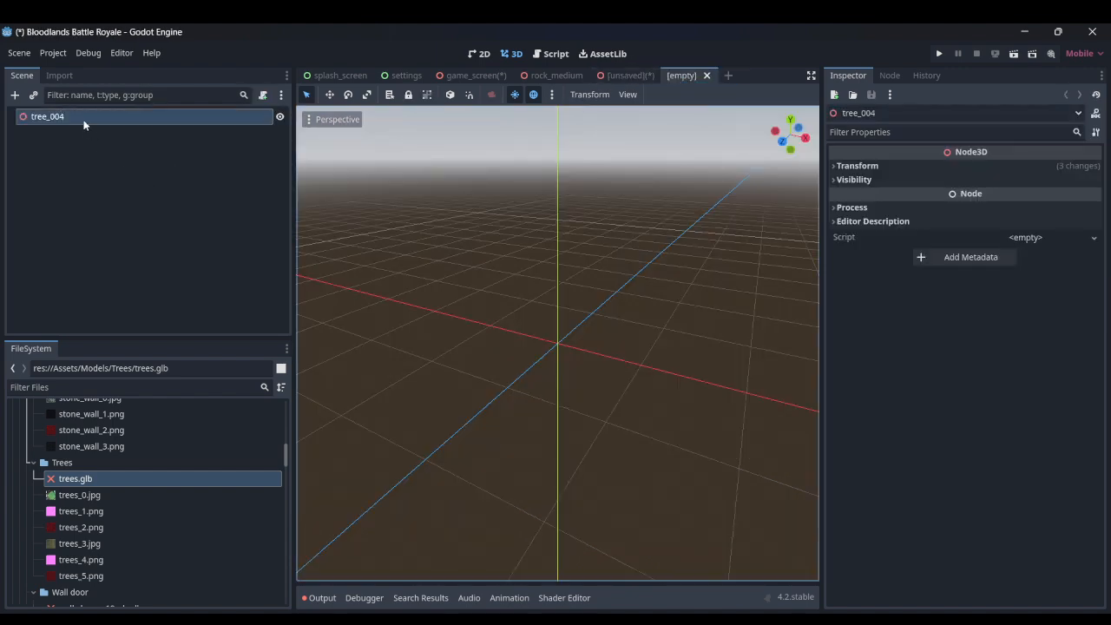
key("Delete")
key("Return")
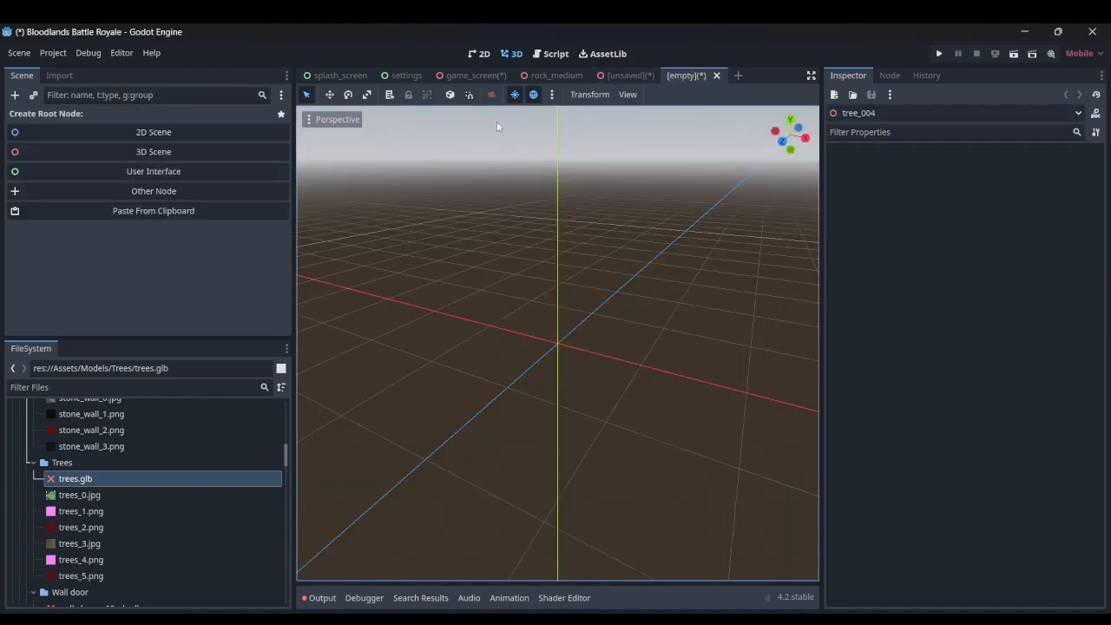
left_click(648, 76)
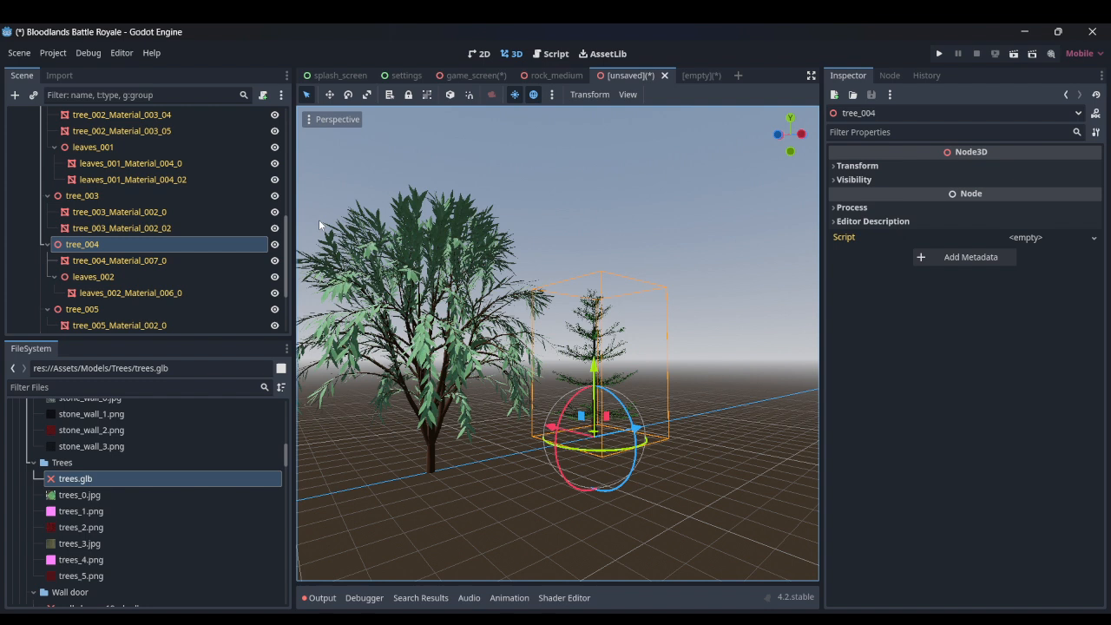
- Copy the small pine's trunk mesh tree_004_Material_007_0 together with its leaves_002 node
left_click(146, 273)
left_click(152, 263)
left_click(148, 280)
left_click(159, 262, "ctrl")
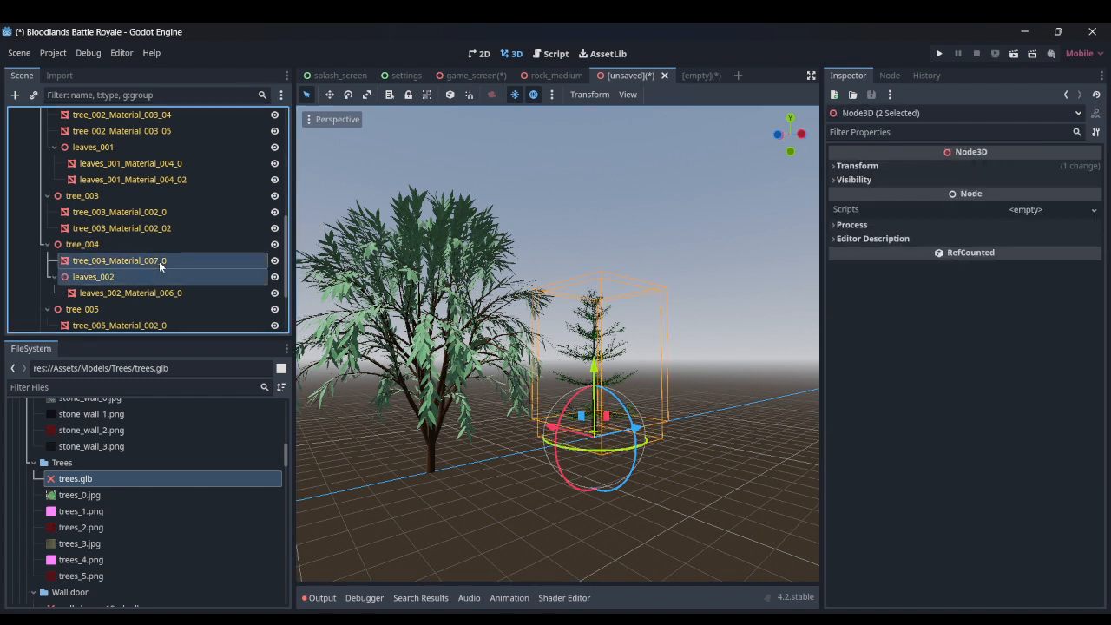
- Give the empty scene a 3D root node named ChristmasTree and paste the copied trunk and leaves nodes under it
left_click(698, 75)
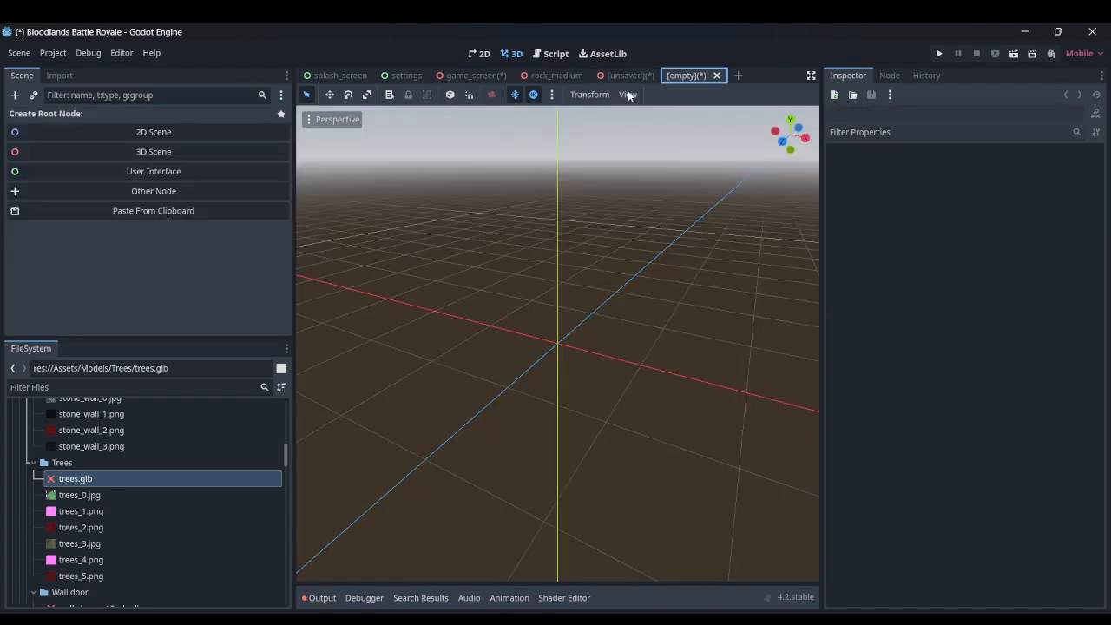
left_click(84, 153)
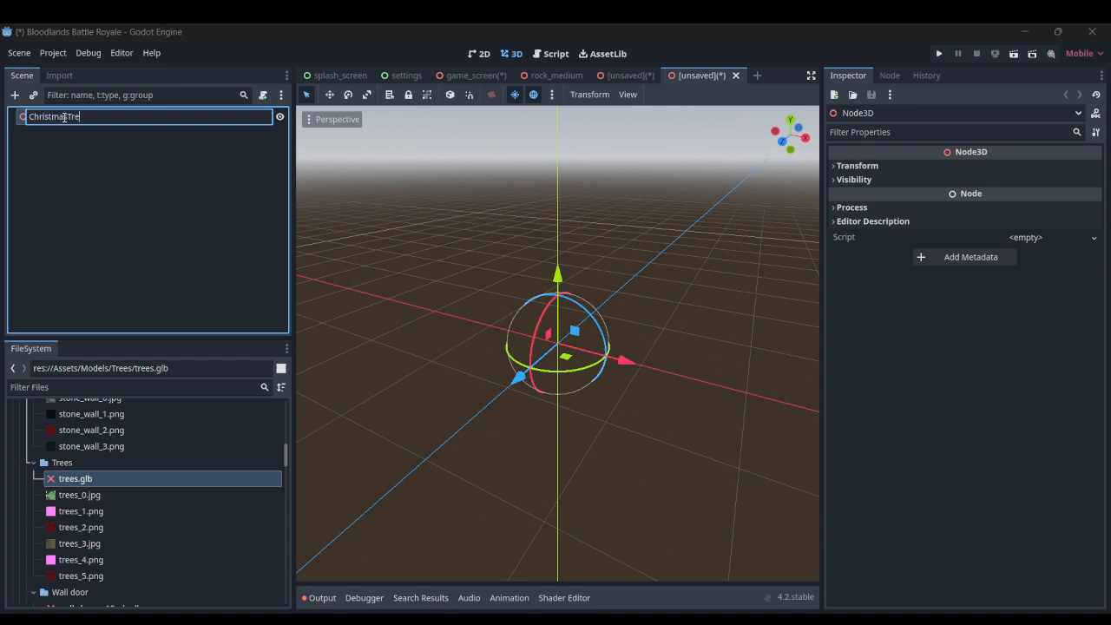
type("e")
key("Return")
key("ctrl+v")
left_click(159, 196)
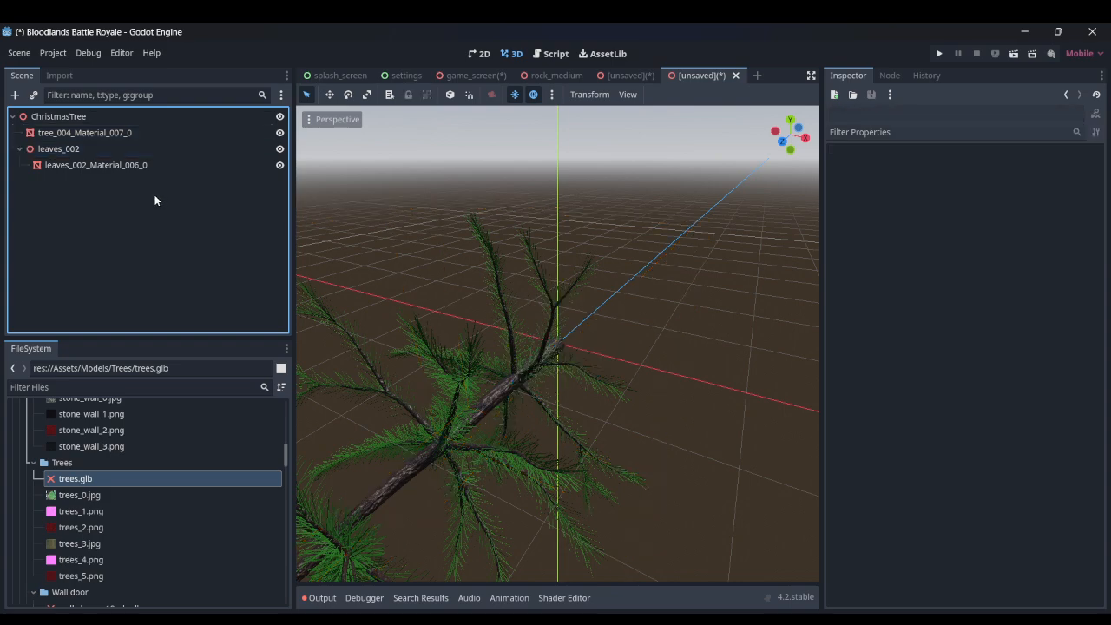
- Generate a static collision body from the pasted pine meshes and look at the whole tree lying along the ground
left_click(124, 168)
left_click(118, 134, "shift")
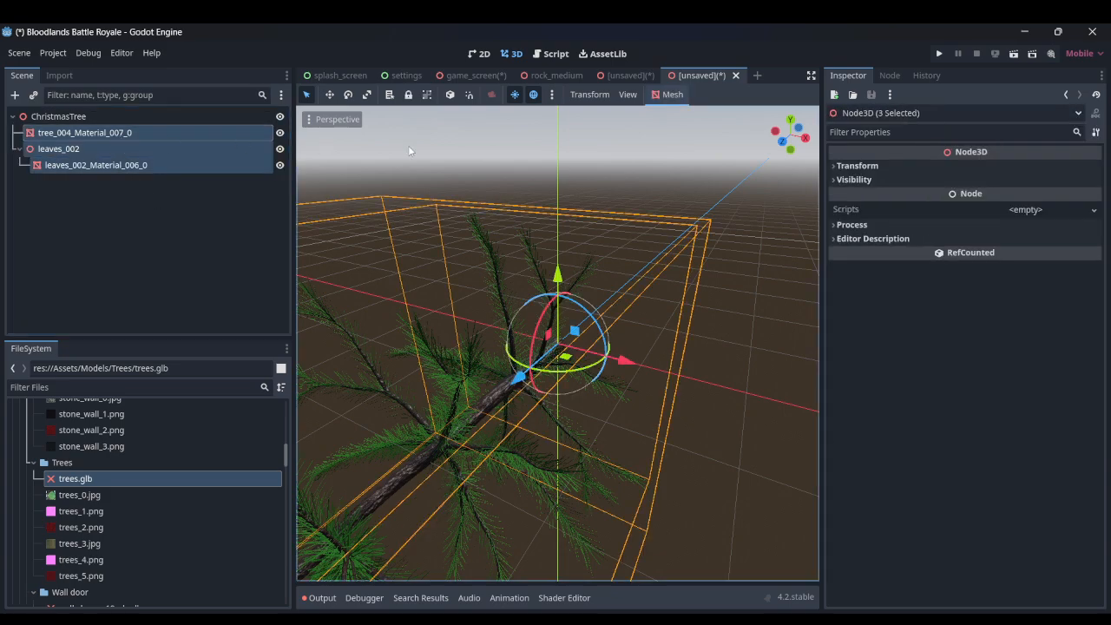
left_click(684, 94)
left_click(696, 116)
right_click_drag(676, 150, 338, 153)
key("s")
key("s")
scroll(565, 220, "up", 3)
scroll(566, 220, "down", 20)
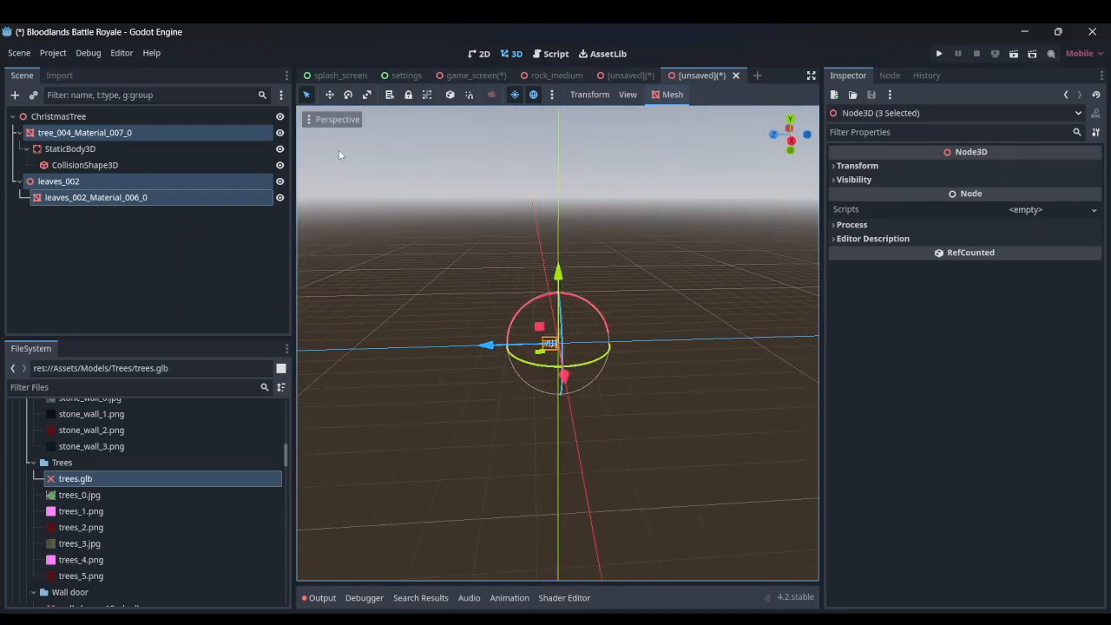
- Rotate the ChristmasTree root to -90° on X and save the scene as christmas_tree.tscn in res://Scenes/Objects
left_click(176, 119)
left_click(898, 165)
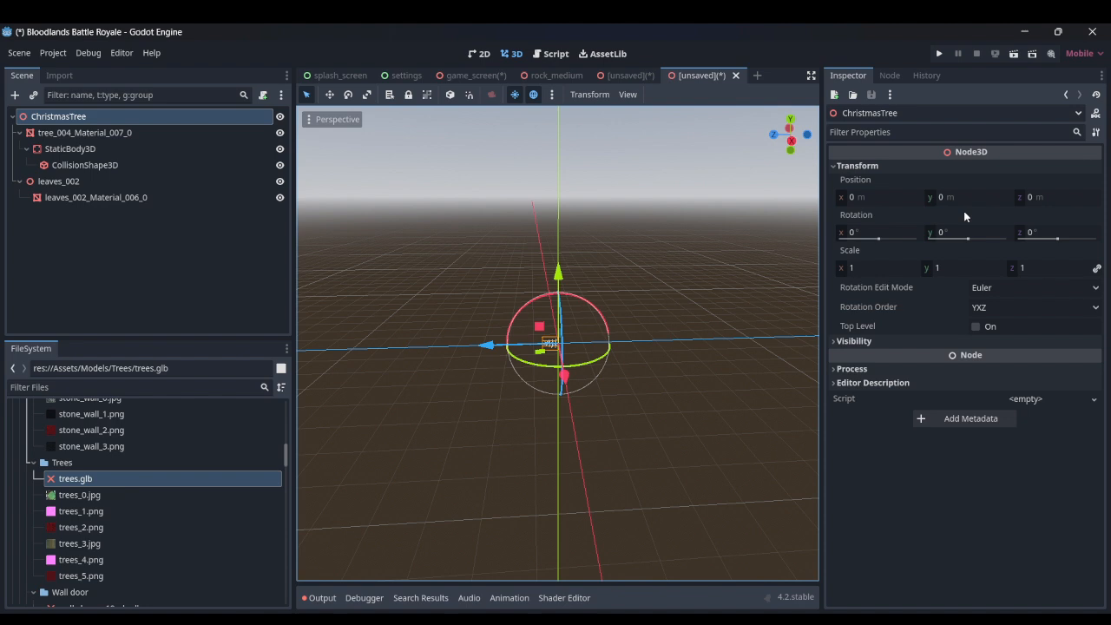
left_click(868, 233)
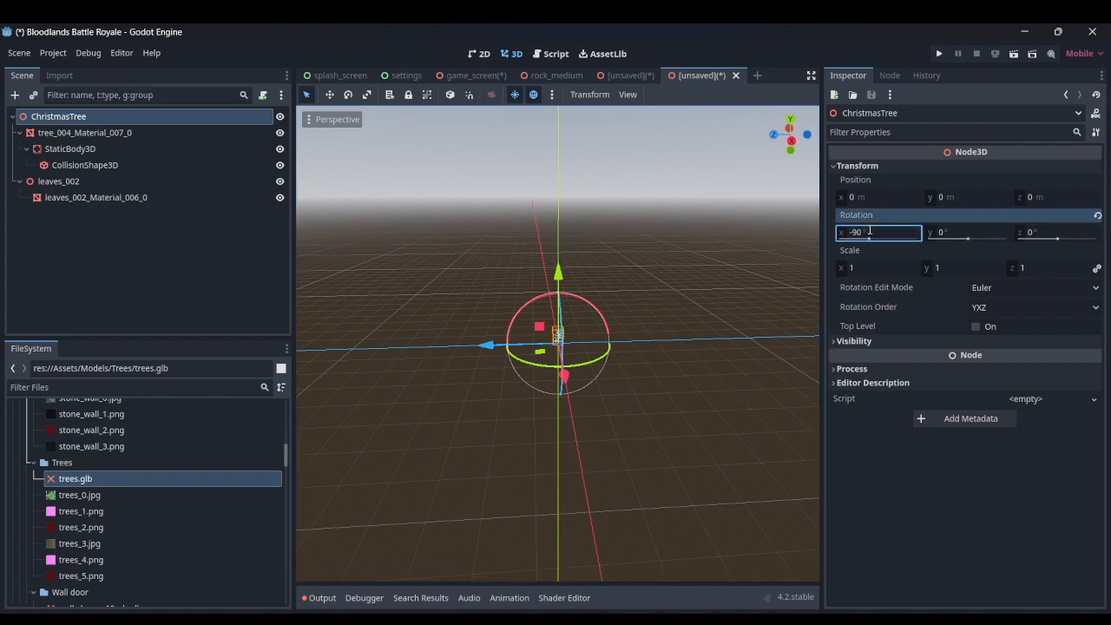
key("ctrl+s")
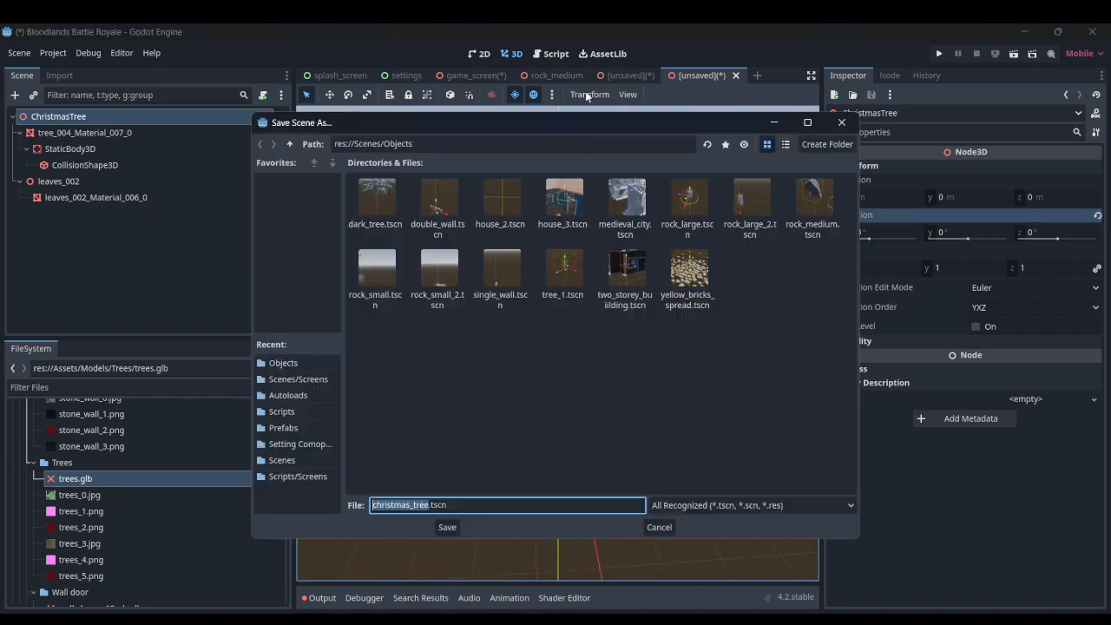
left_click(460, 529)
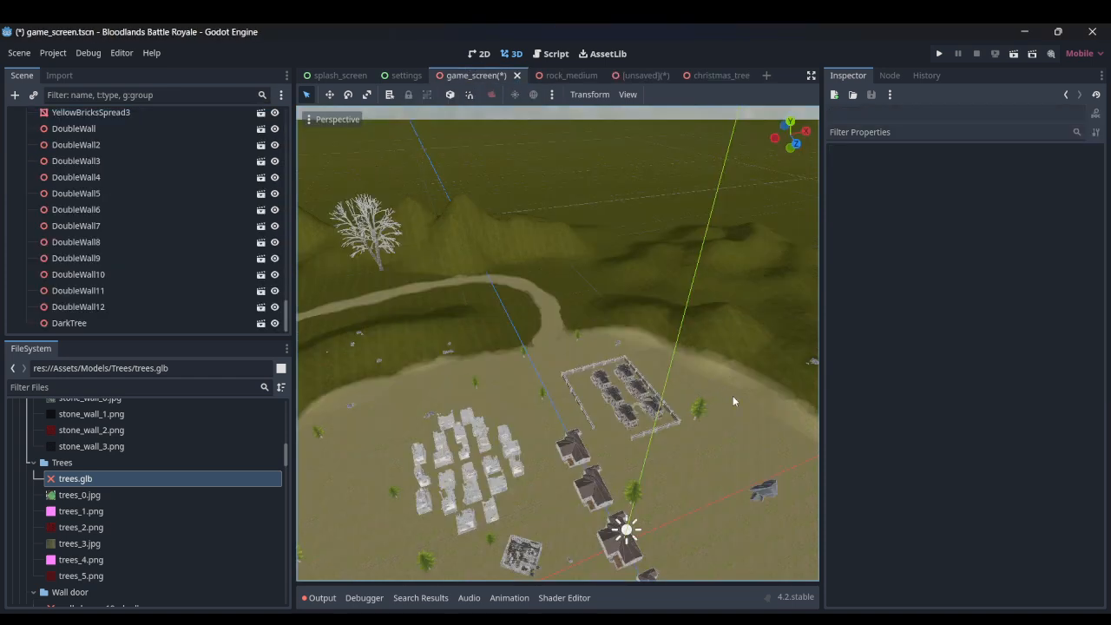
- Instance the existing tree scene in game_screen and place it on the hillside at about X 374.9, Y 0, Z 160.5 m
mouse_move(733, 396)
right_mouse_down()
mouse_move(750, 439)
mouse_move(937, 441)
mouse_move(954, 423)
mouse_move(715, 393)
right_mouse_up()
key("w")
scroll(148, 280, "up", 20)
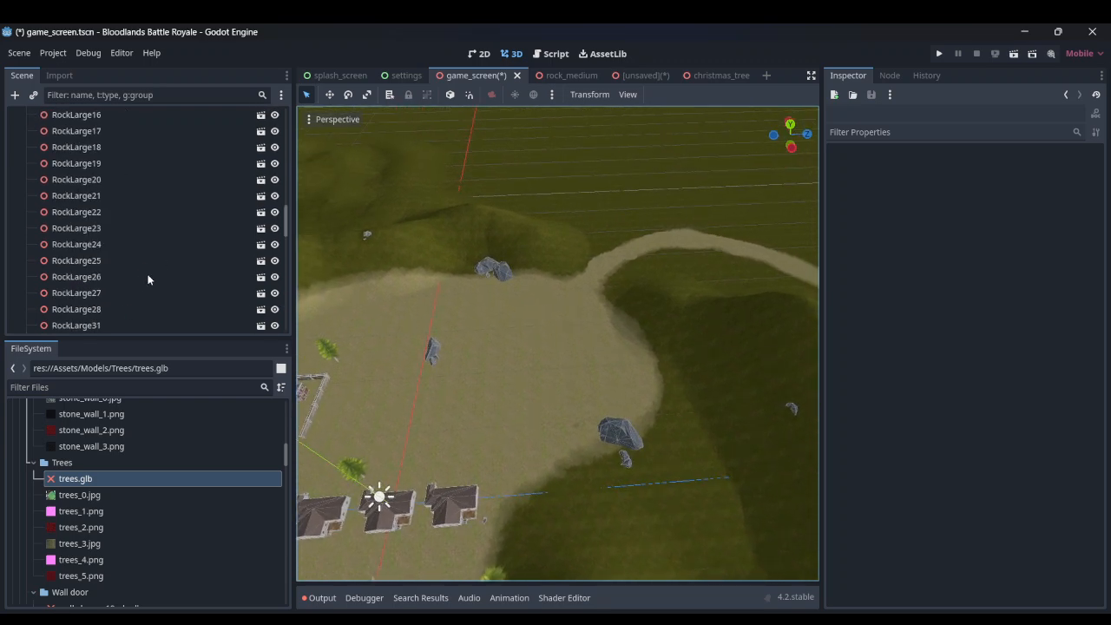
left_click(107, 214)
key("ctrl+shift+a")
type("tr")
key("Return")
left_click_drag(390, 493, 551, 214)
key("w")
right_click_drag(550, 215, 552, 156)
right_click_drag(443, 274, 443, 292)
key("s")
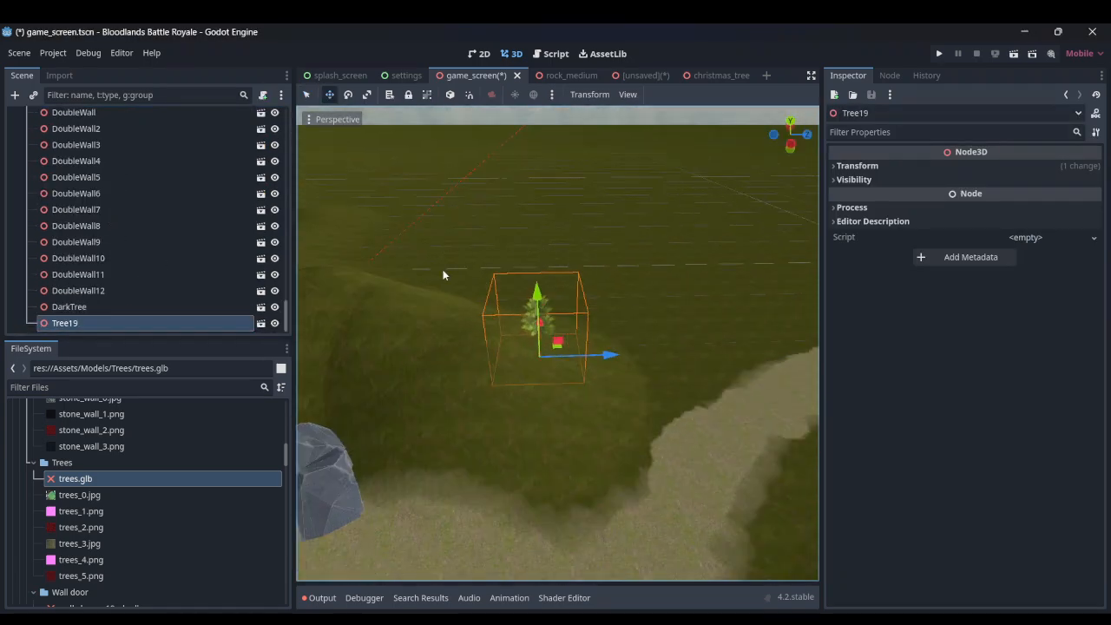
- Delete the newly placed Tree19 and restore it on the hillside
key("Delete")
key("Return")
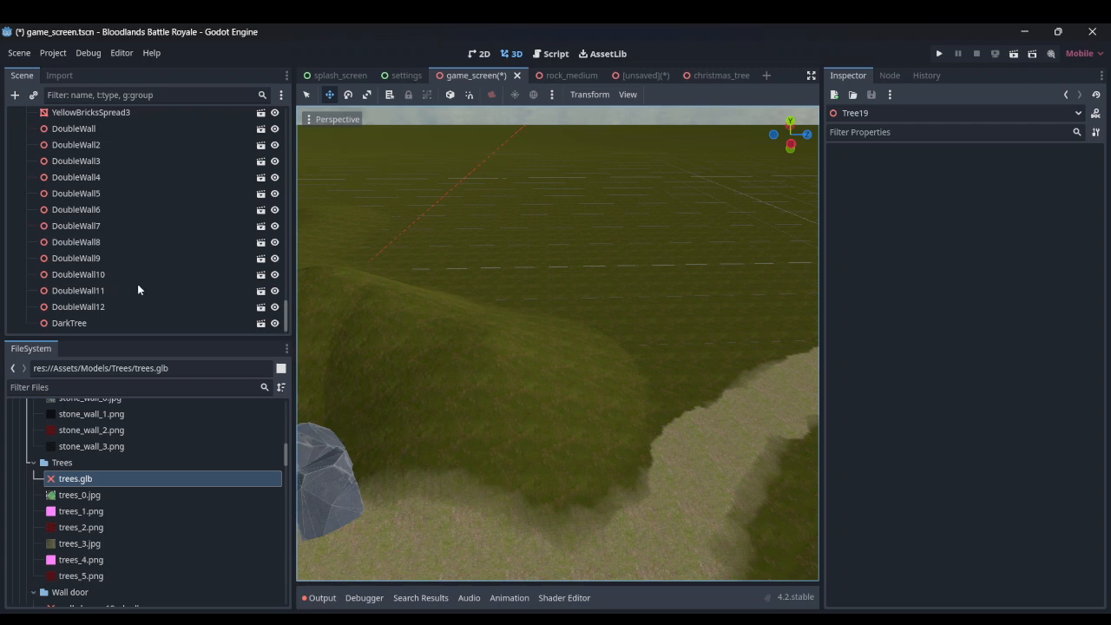
scroll(138, 289, "up", 20)
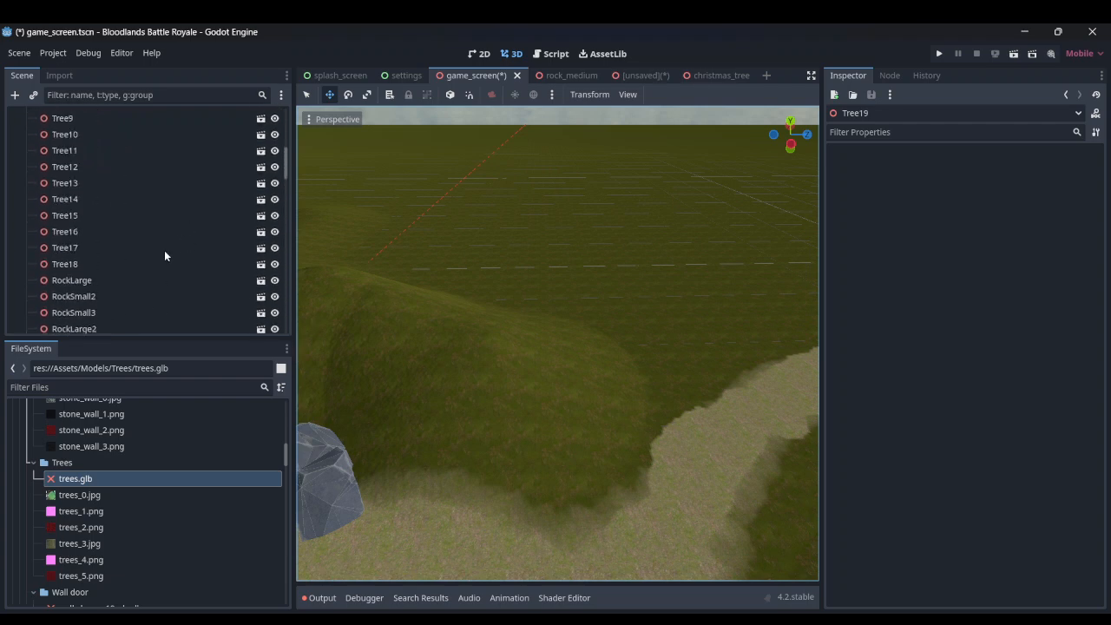
scroll(165, 255, "down", 2)
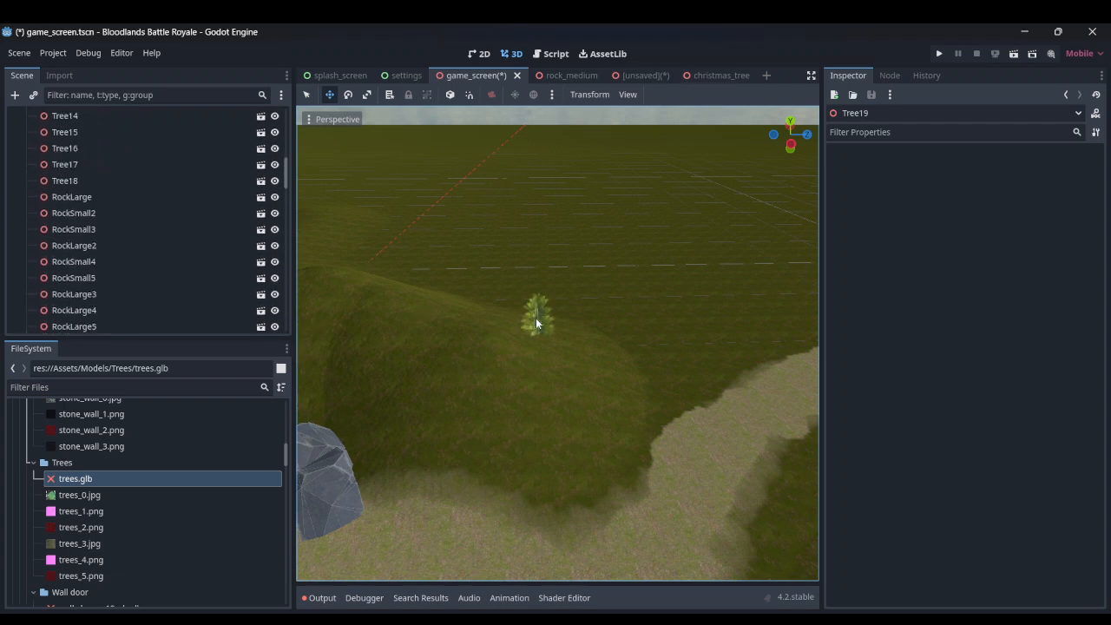
- Copy Tree19's position value from its transform and delete the node from the map
left_click(538, 316)
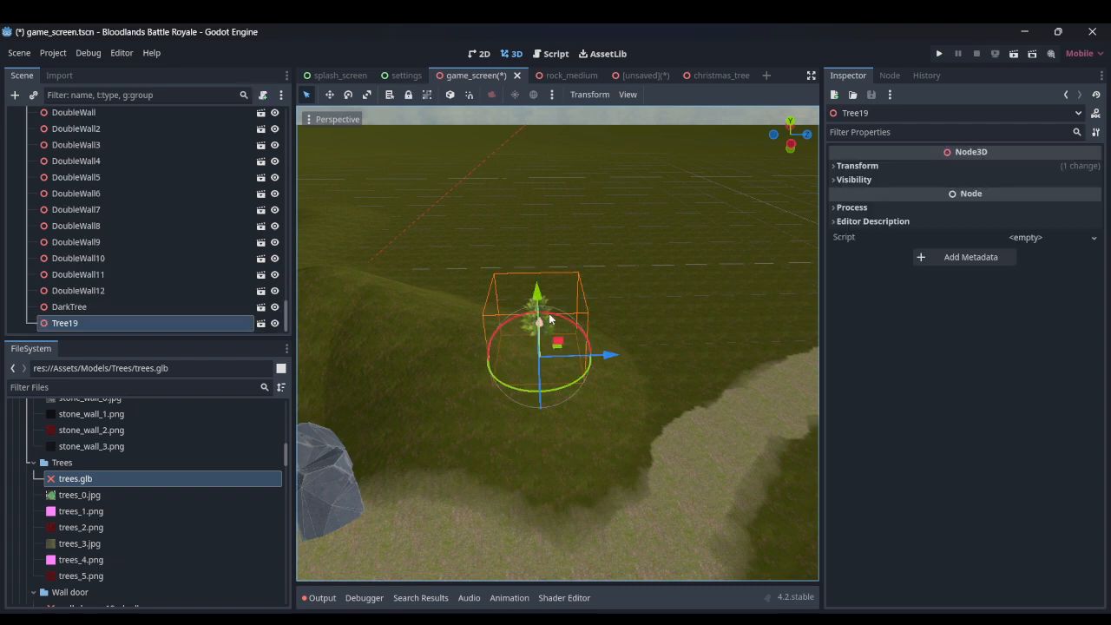
left_click(868, 166)
right_click(871, 179)
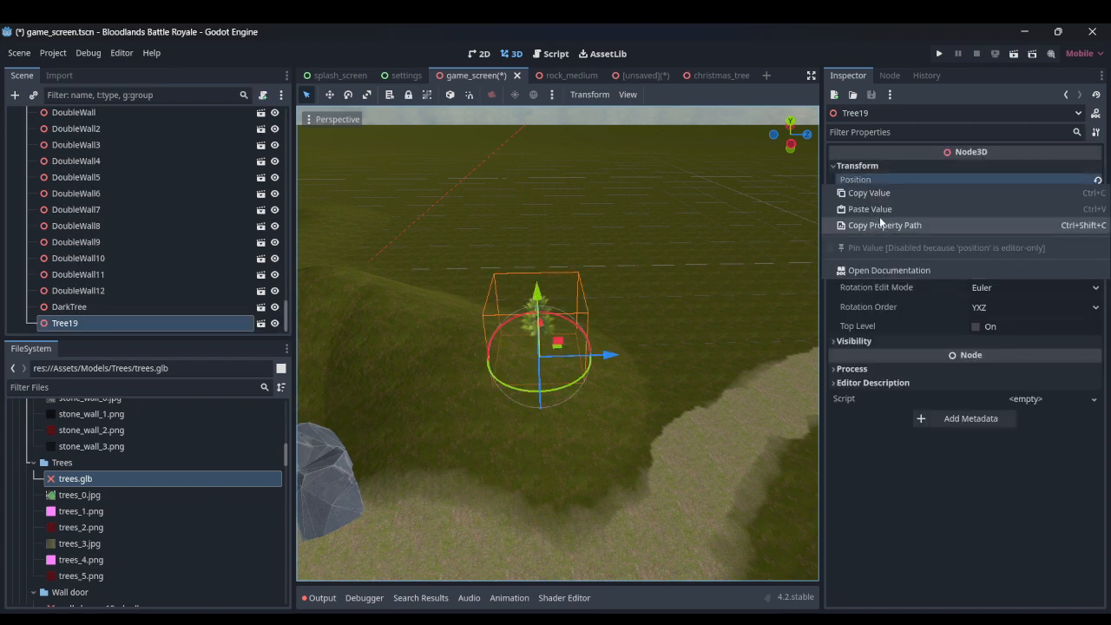
left_click(881, 192)
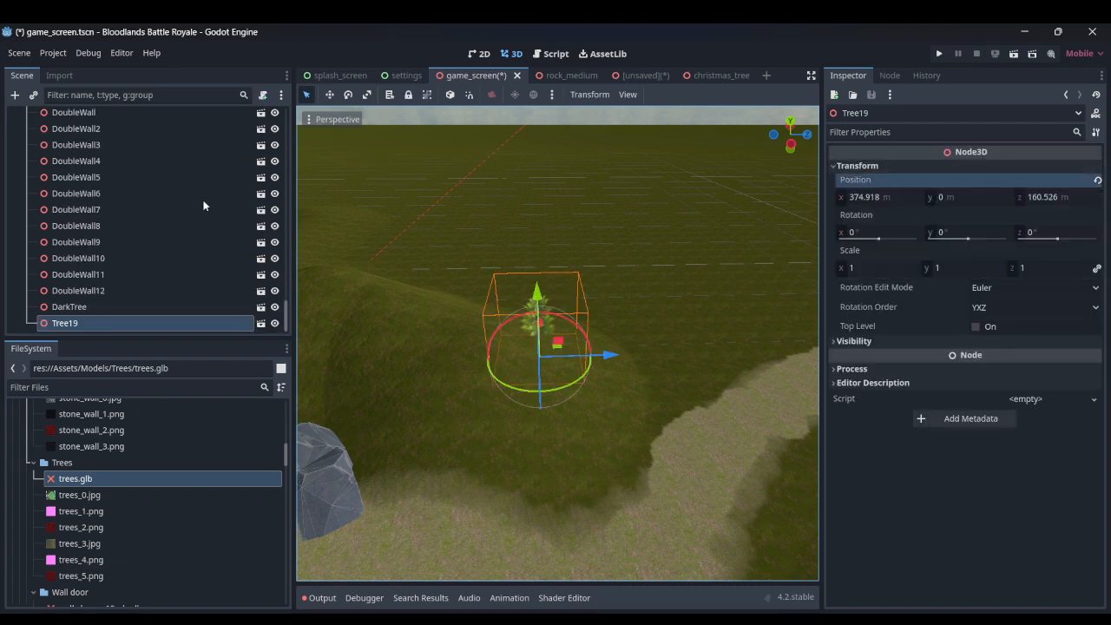
scroll(174, 238, "up", 3)
key("Delete")
key("Return")
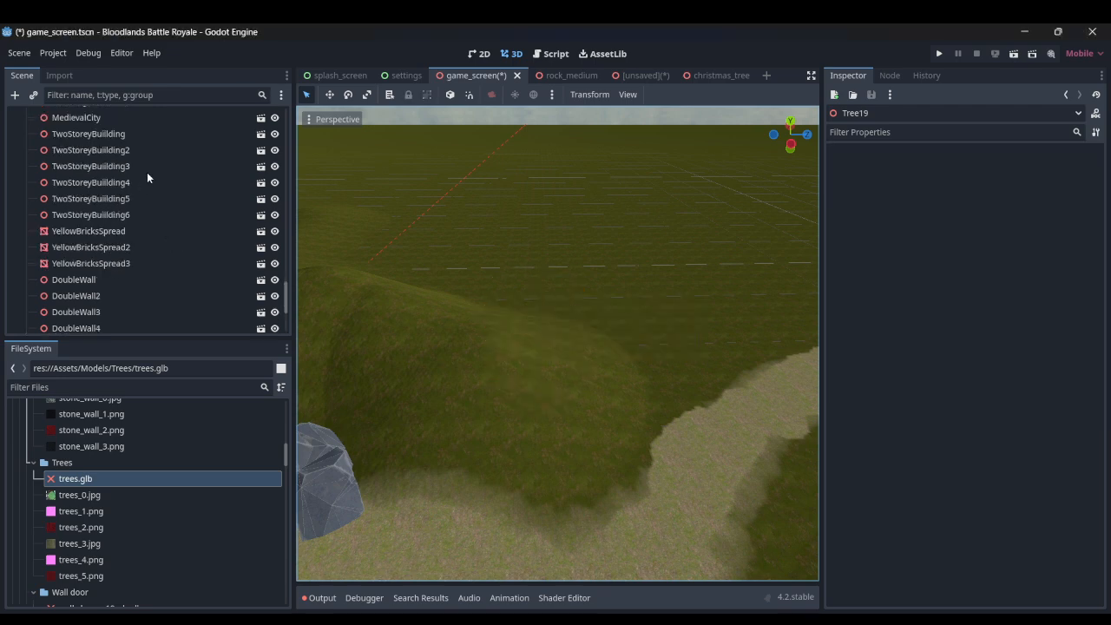
- Instance the christmas_tree scene under the Objects node and paste the copied Tree19 position onto it
right_click(148, 177)
scroll(113, 182, "up", 3)
left_click(102, 185)
scroll(106, 178, "up", 14)
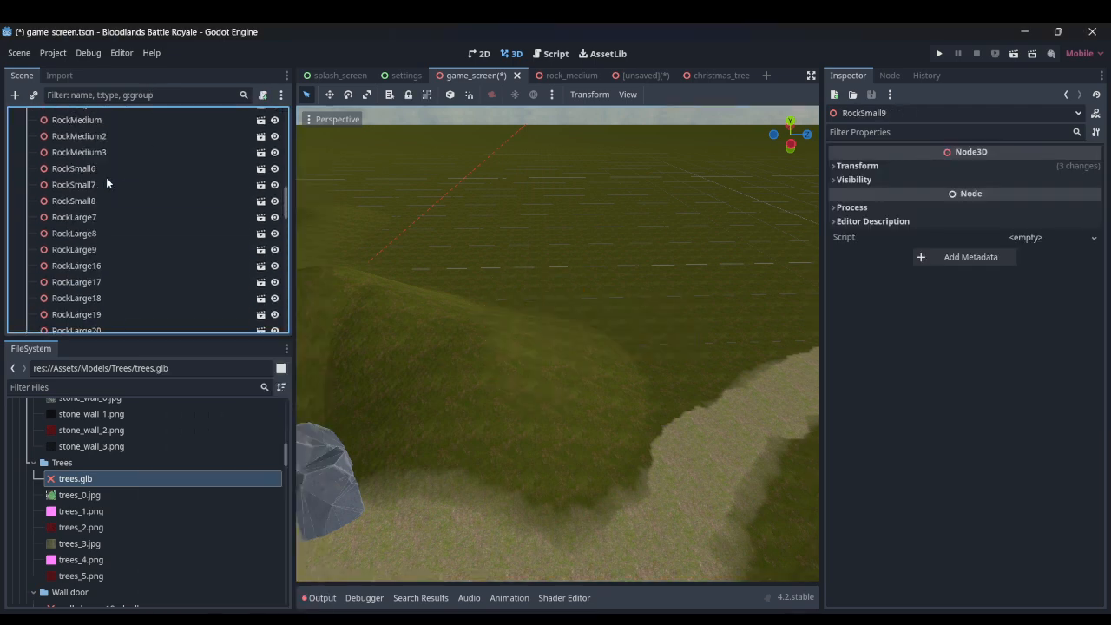
scroll(106, 178, "up", 15)
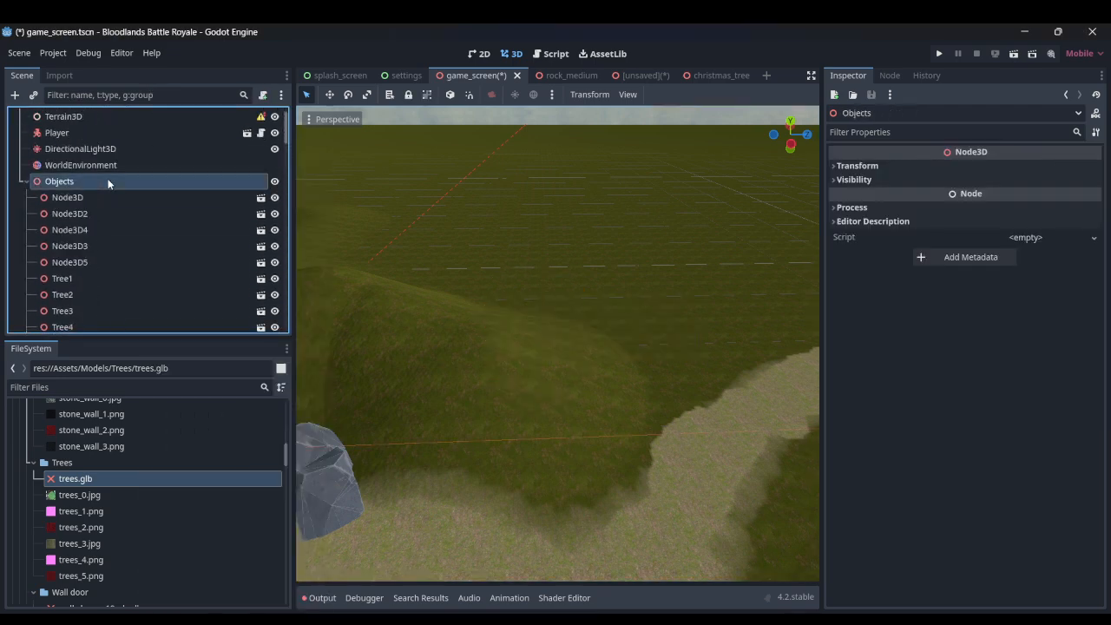
key("ctrl+shift+a")
type("chri")
key("Return")
left_click(835, 167)
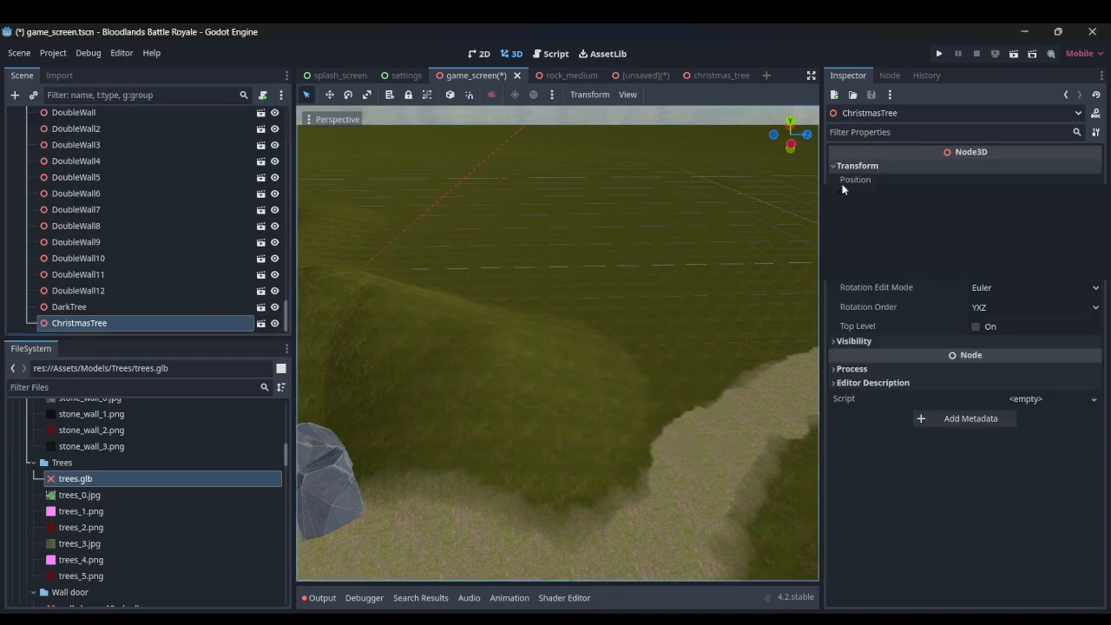
right_click(859, 180)
left_click(877, 211)
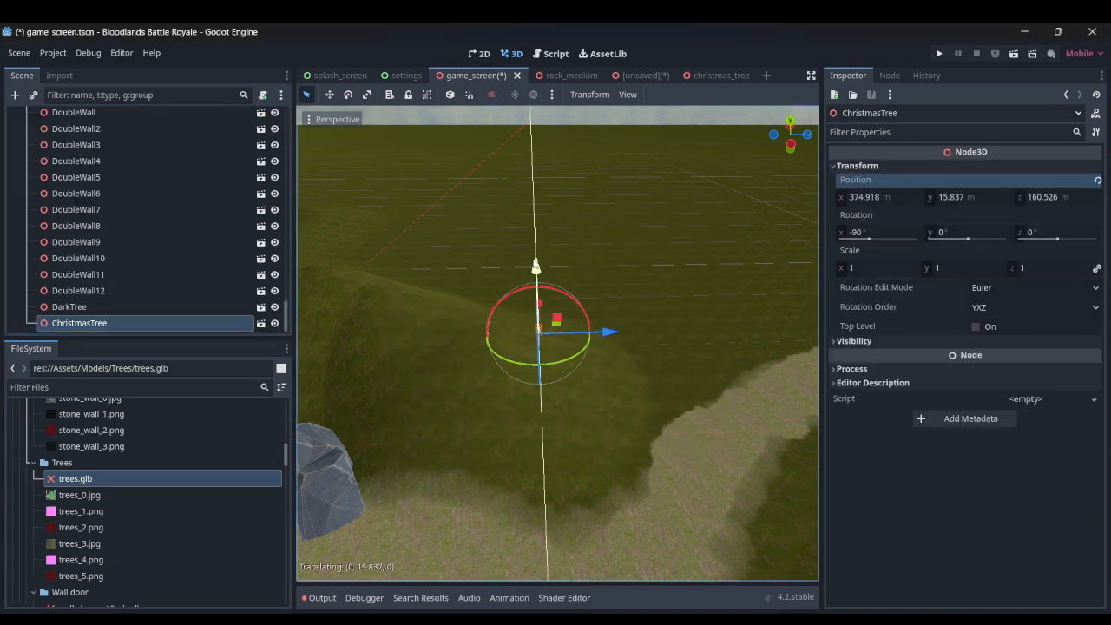
- Raise ChristmasTree to about Y 18.4 m and slide it along the hillside to about X 350.9 m
key("w")
mouse_move(543, 356)
right_mouse_down()
mouse_move(434, 330)
mouse_move(455, 307)
mouse_move(542, 356)
right_mouse_up()
key("w")
scroll(450, 314, "down", 3)
scroll(454, 307, "down", 2)
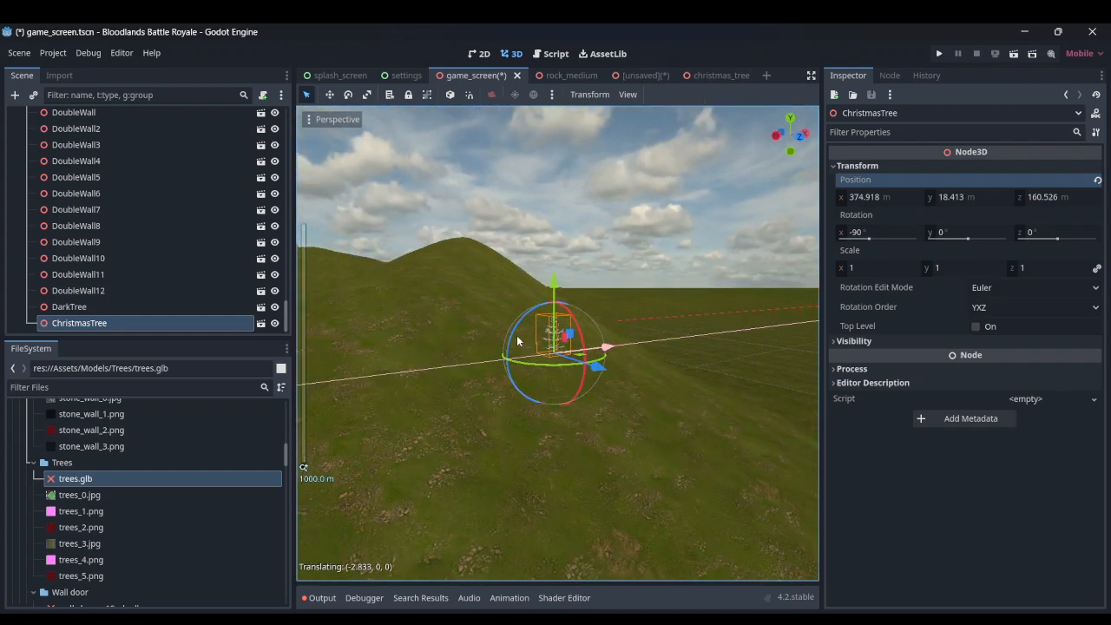
left_click_drag(517, 342, 433, 346)
key("s")
right_click_drag(513, 353, 412, 359)
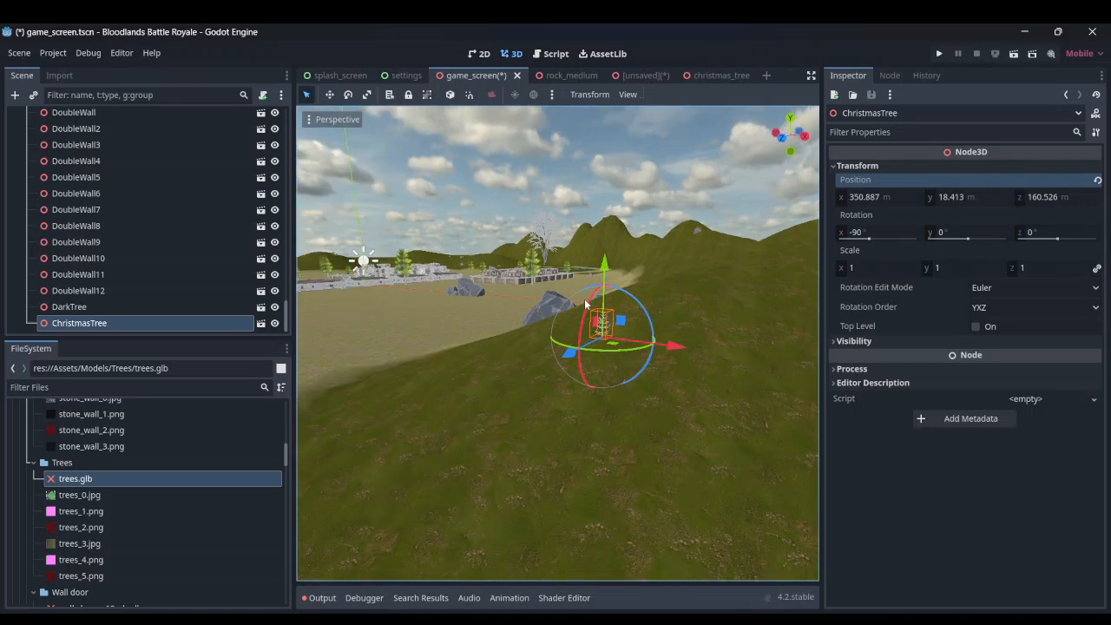
- Adjust ChristmasTree's height against the slope, bringing it to about Y 17.4 m
left_click_drag(609, 259, 609, 274)
key("w")
right_click_drag(609, 273, 635, 316)
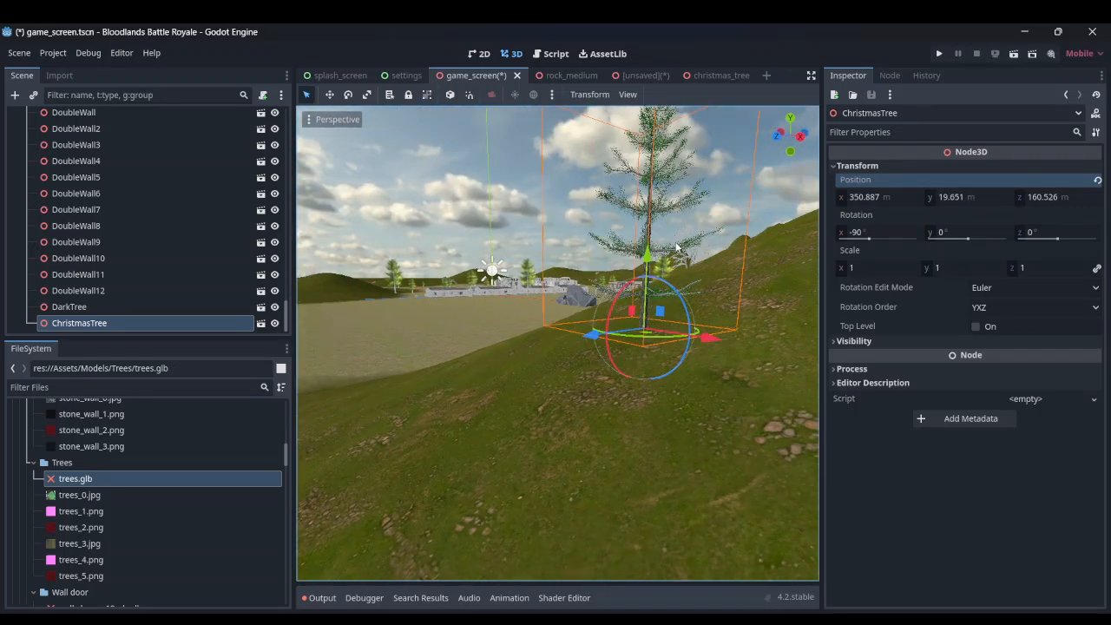
left_click_drag(677, 247, 684, 351)
key("s")
right_click_drag(600, 369, 569, 371)
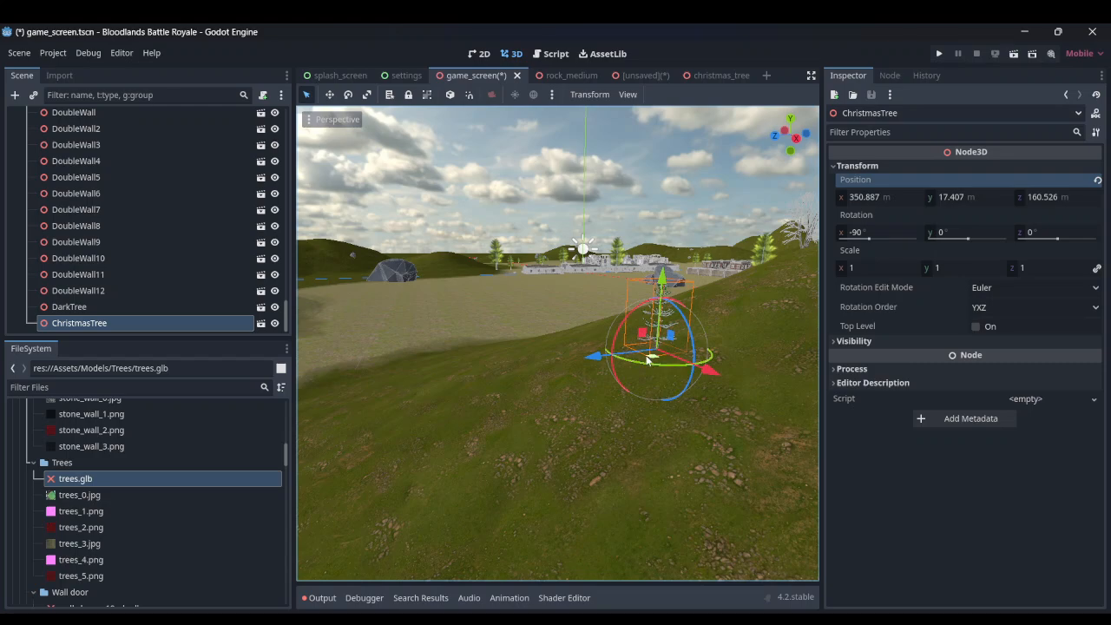
- Move ChristmasTree across the terrain toward the dirt path at about X 353.8, Z 188.4 m
left_click_drag(647, 358, 397, 353)
right_click_drag(648, 318, 527, 340)
key("w")
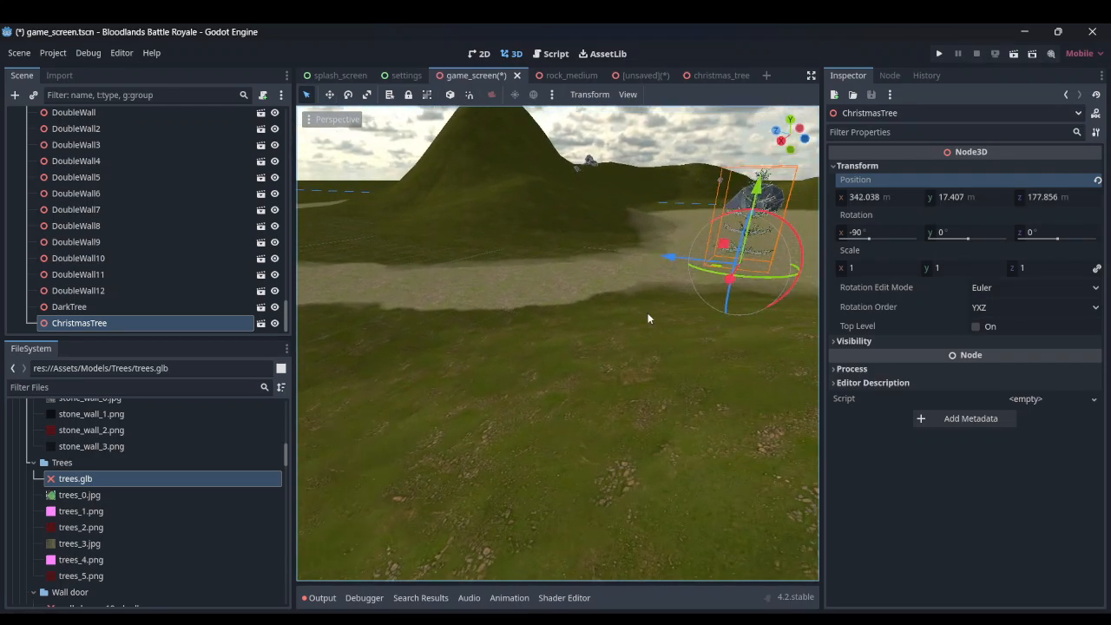
left_click_drag(714, 268, 432, 287)
right_click_drag(433, 287, 334, 255)
key("d")
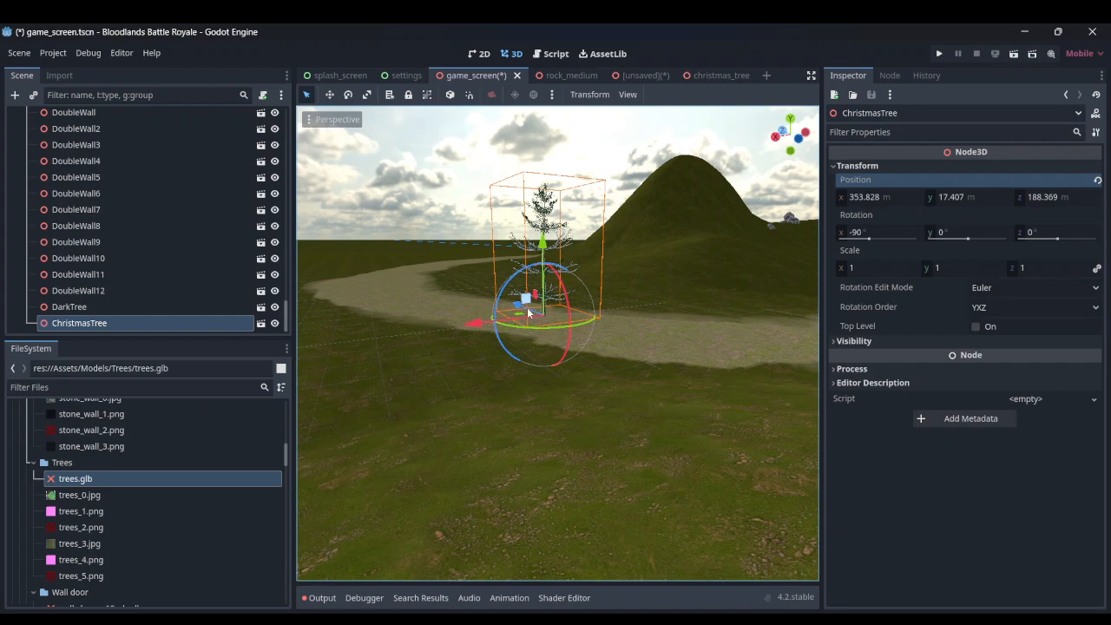
- Set ChristmasTree down on the flat grass beside the path at about Y -0.4, Z 233.7 m
left_click_drag(516, 306, 488, 294)
right_click_drag(488, 295, 520, 296)
left_click_drag(585, 382, 515, 486)
right_click_drag(515, 486, 555, 474)
left_click_drag(461, 282, 461, 306)
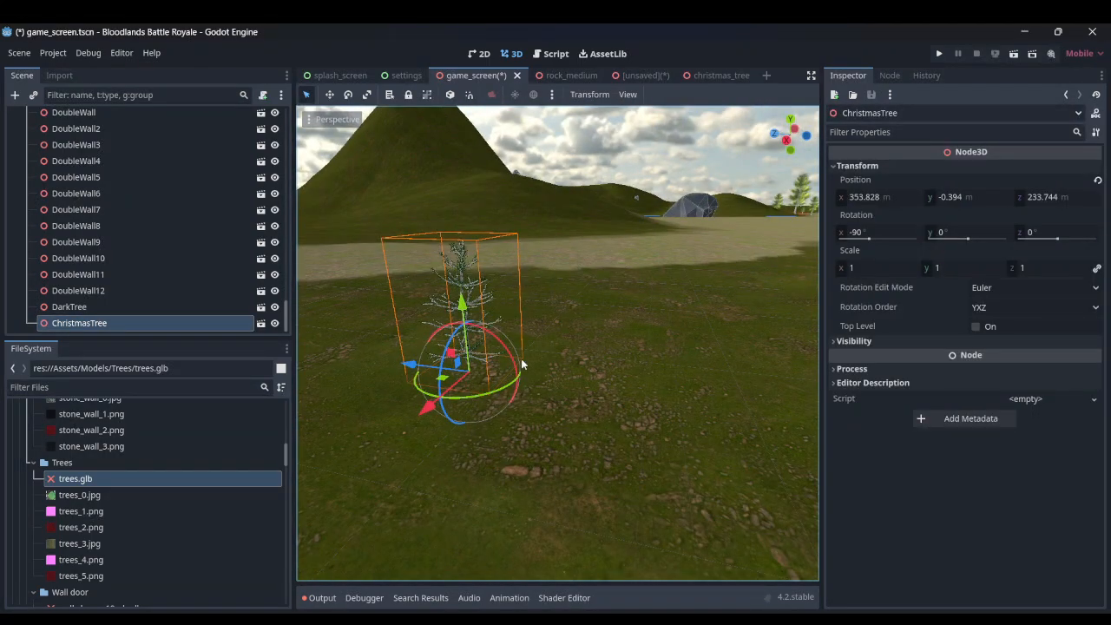
- Duplicate ChristmasTree twice and space the copies out in a loose row beside the original
key("ctrl+d")
left_click_drag(539, 363, 536, 343)
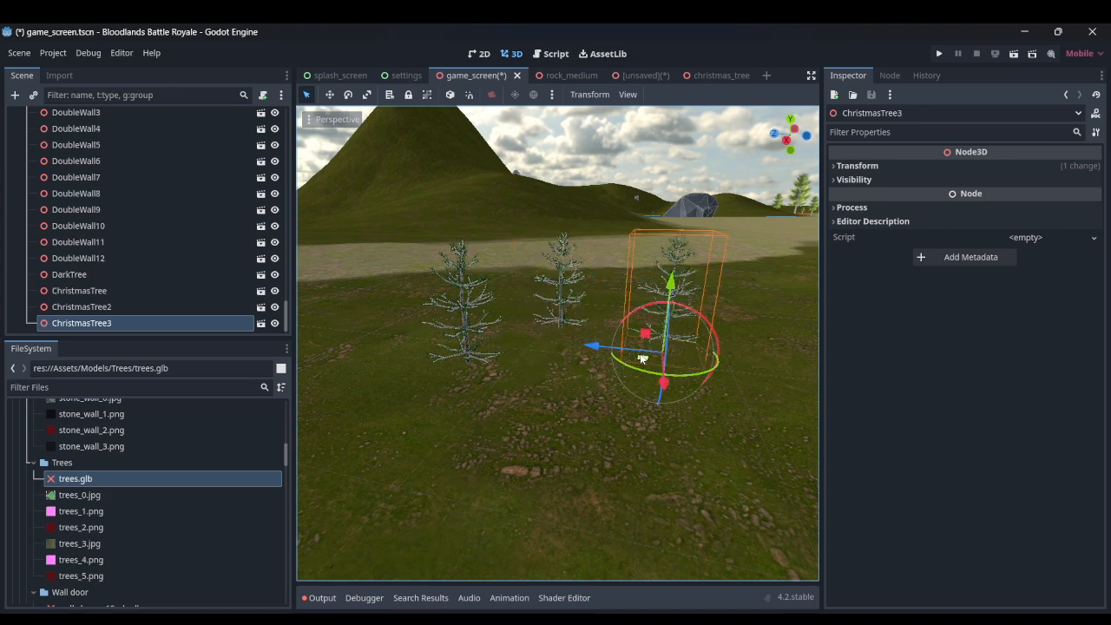
left_click_drag(643, 359, 664, 355)
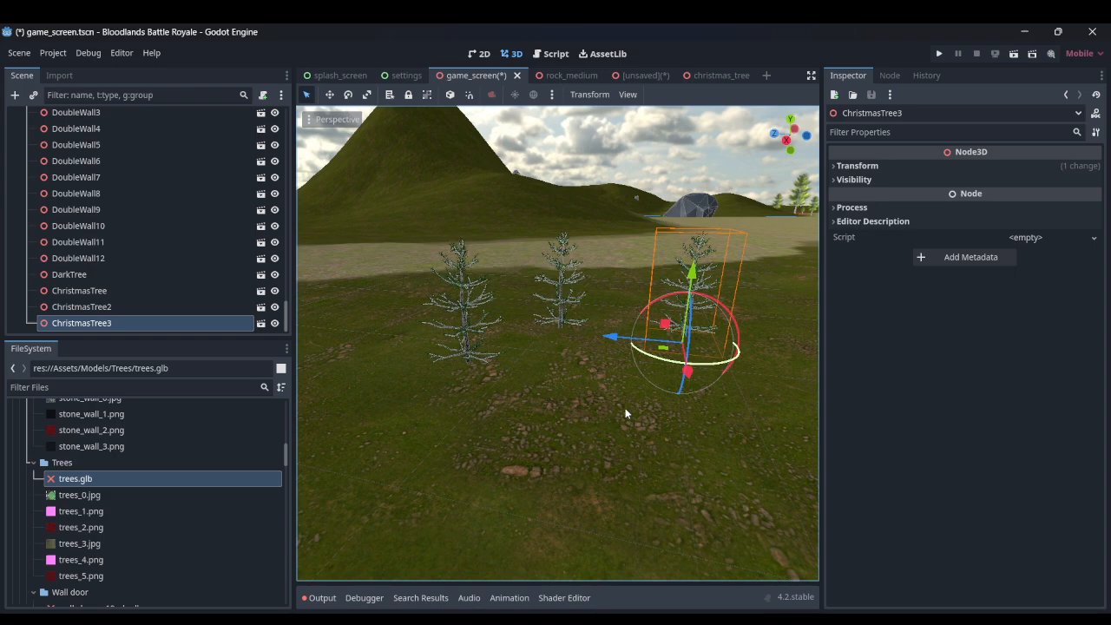
- Duplicate ChristmasTree3 and place one of the two overlapping pines in front of the row, between its neighbours
key("ctrl+d")
left_click(655, 378)
left_click(677, 332)
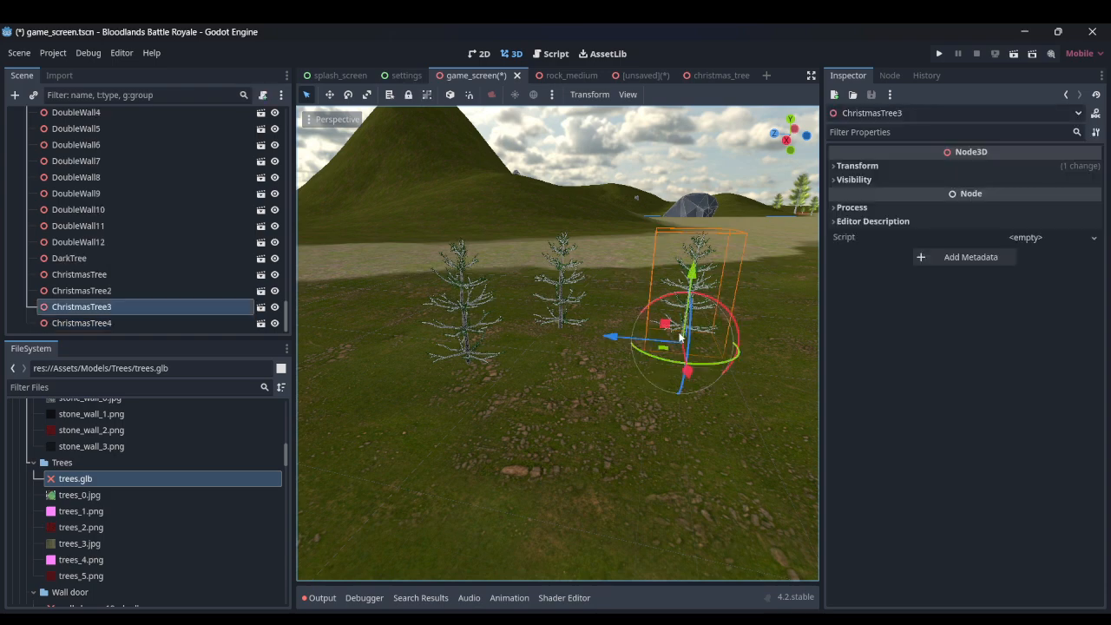
left_click_drag(667, 351, 570, 402)
- Duplicate the pine three more times and spread the copies around the near side of the cluster
right_click_drag(495, 400, 525, 423)
key("s")
key("ctrl+d")
left_click_drag(514, 349, 423, 364)
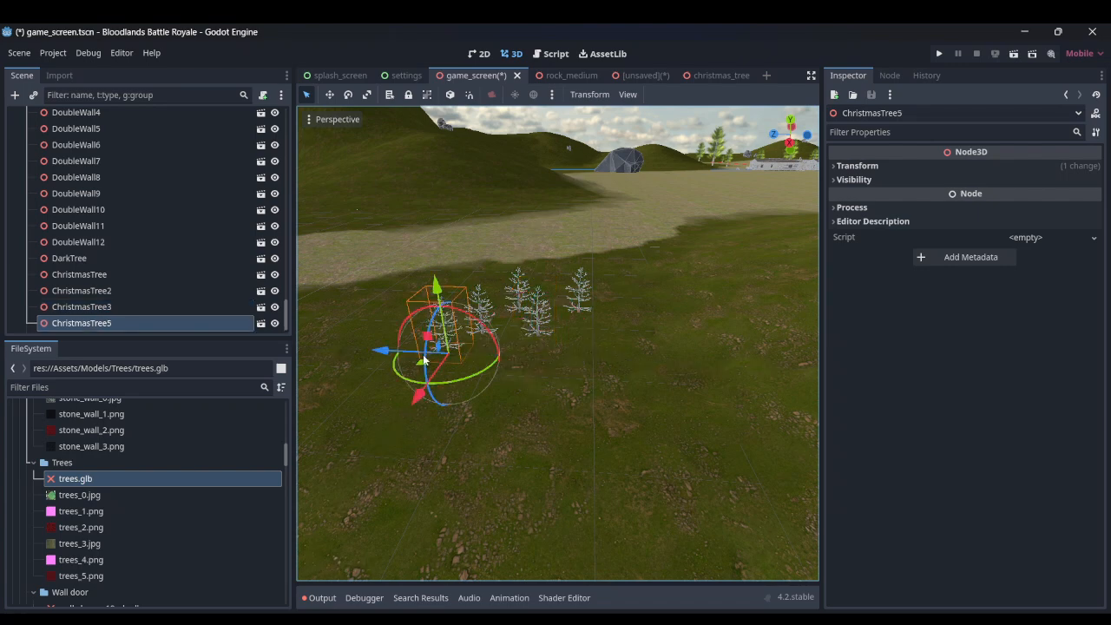
key("ctrl+d")
left_click_drag(424, 368, 560, 389)
key("ctrl+d")
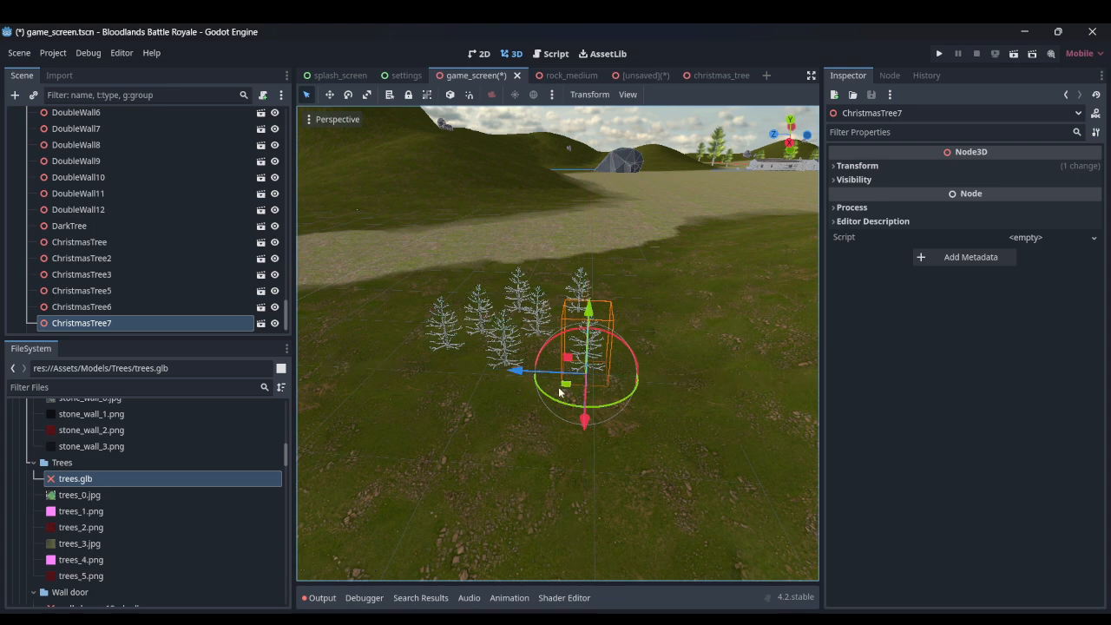
- Duplicate the front pine ChristmasTree7 three times and place the copies along the near side and outer end of the cluster
key("ctrl+d")
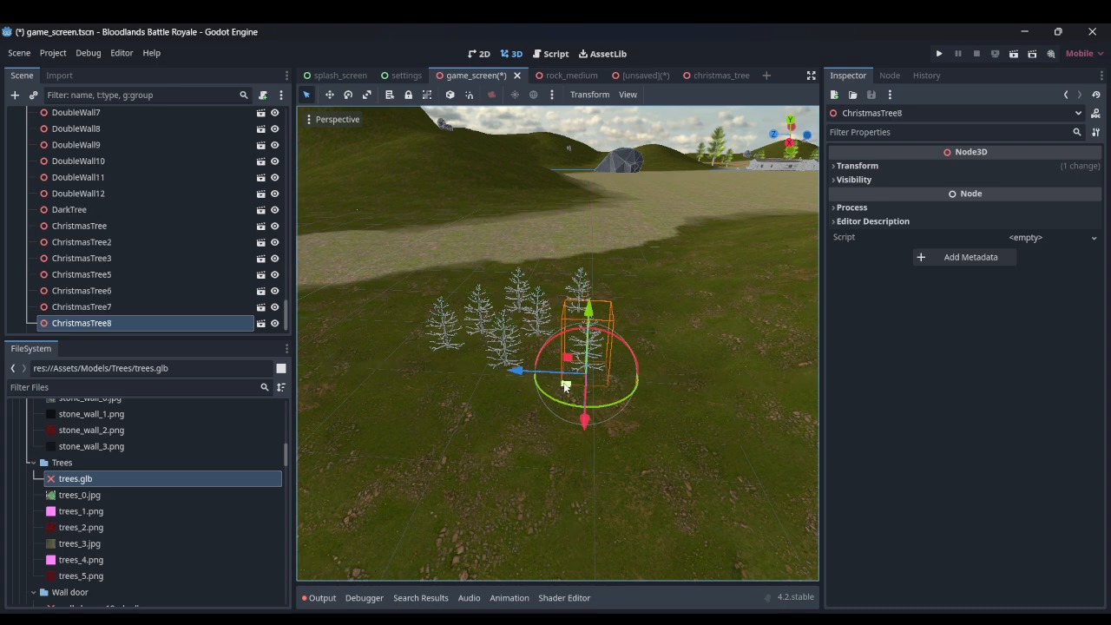
left_click_drag(564, 386, 426, 400)
key("ctrl+d")
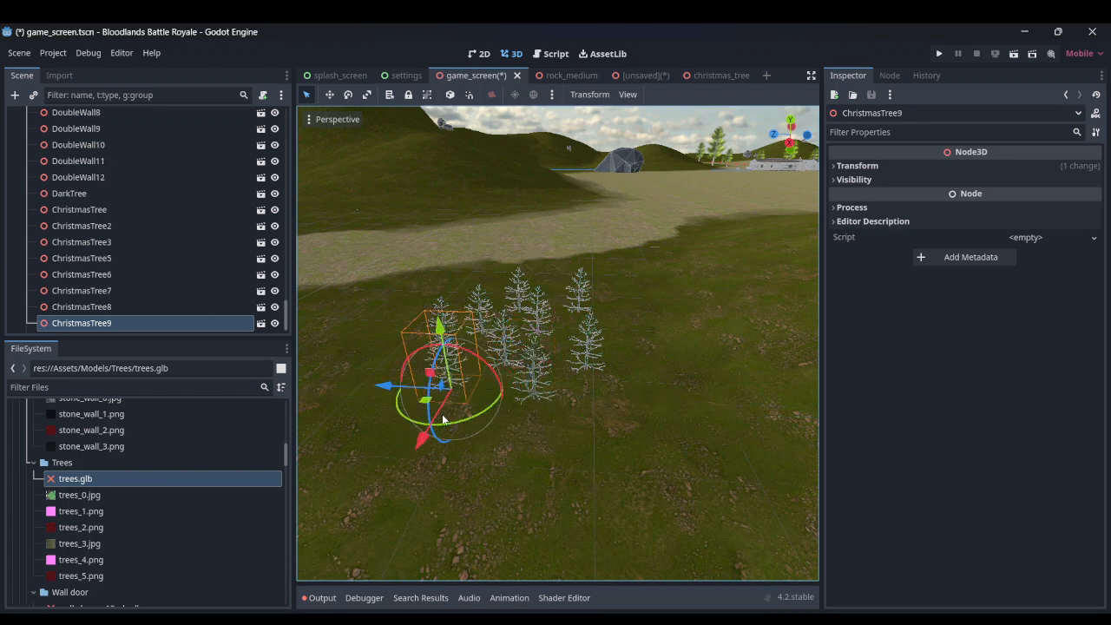
right_click_drag(475, 444, 417, 421)
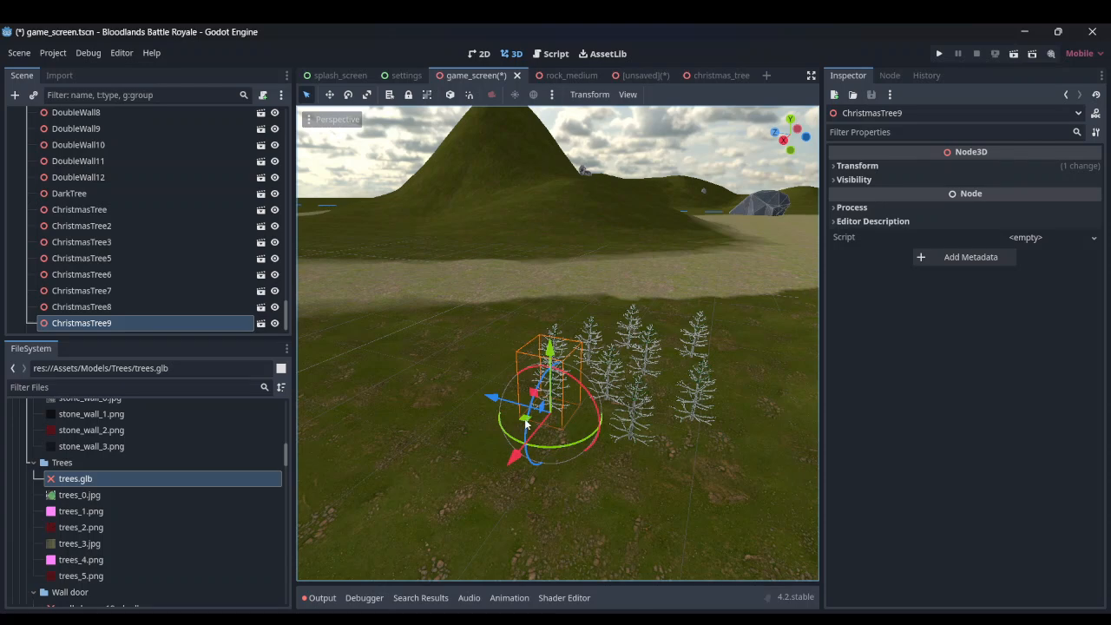
key("ctrl+d")
left_click_drag(510, 423, 466, 414)
right_click_drag(509, 438, 494, 436)
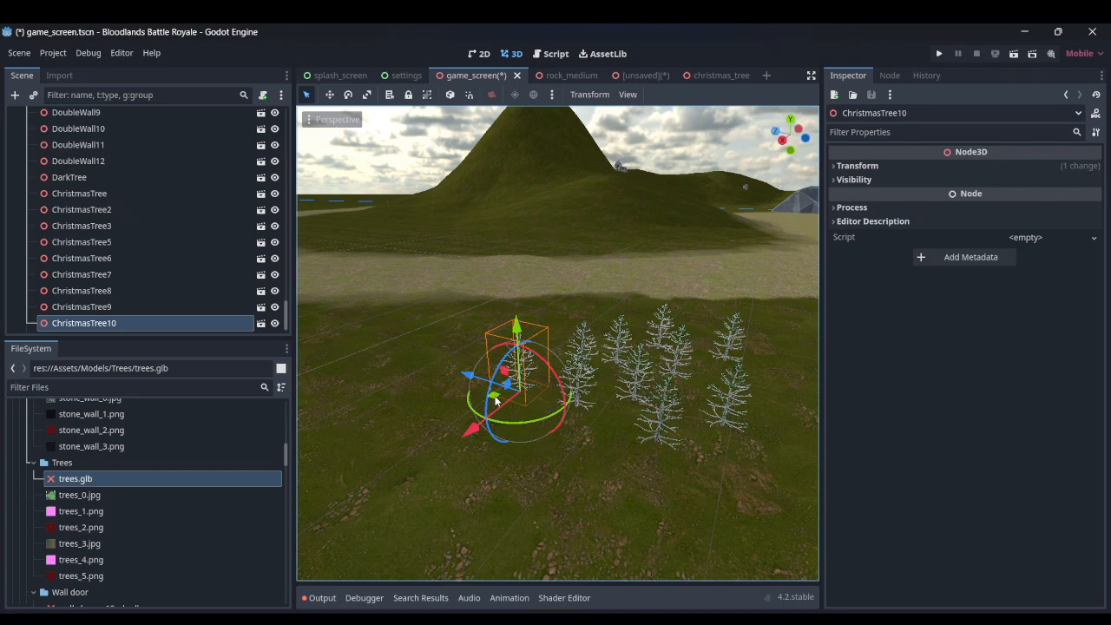
- Duplicate ChristmasTree10 and its following copies four more times, extending the cluster outward across the grass
key("ctrl+d")
left_click_drag(493, 399, 410, 408)
key("ctrl+d")
key("ctrl+d")
right_click_drag(480, 455, 514, 485)
key("s")
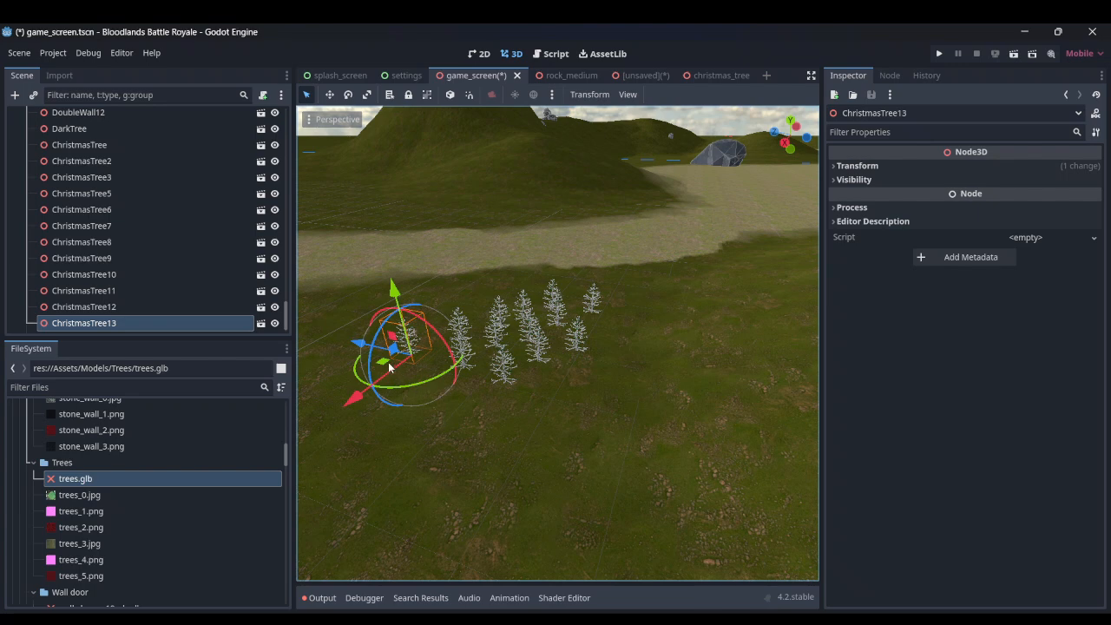
key("ctrl+d")
left_click_drag(382, 367, 388, 402)
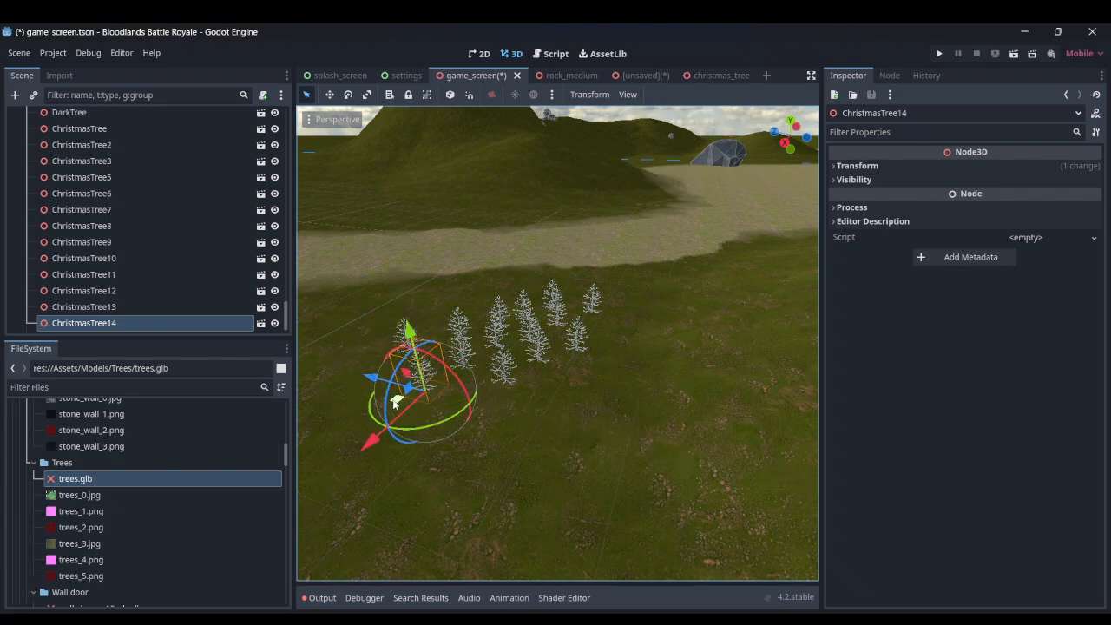
- Select all thirteen pines from ChristmasTree to ChristmasTree14, duplicate them together and place the copied group in front of the originals
left_click(128, 249, "shift")
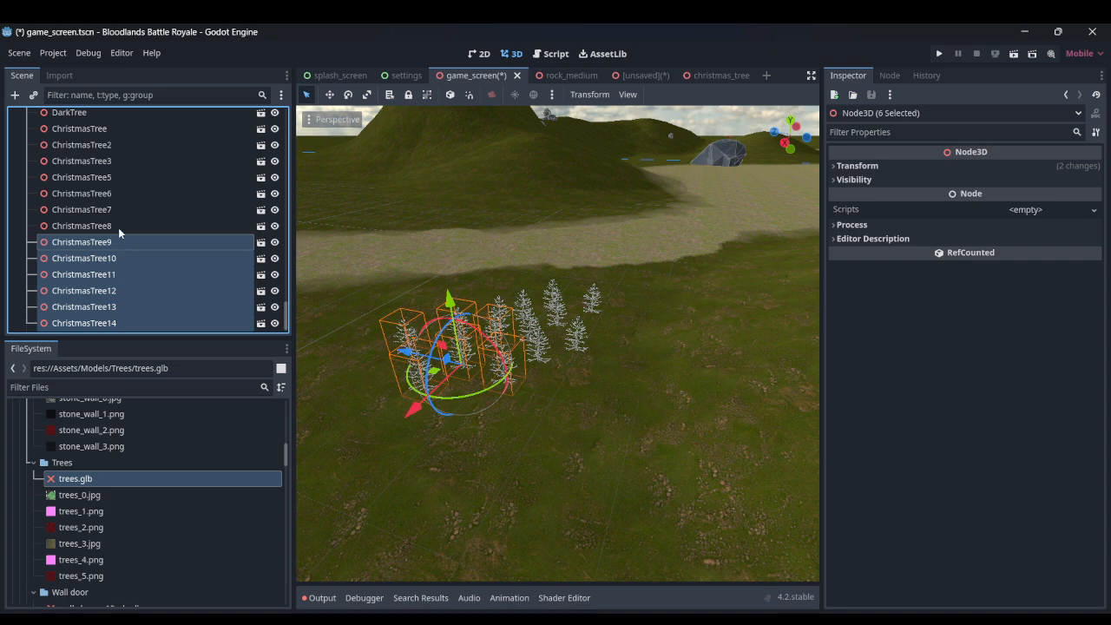
left_click(118, 227, "shift")
left_click(123, 193, "shift")
left_click(122, 177, "shift")
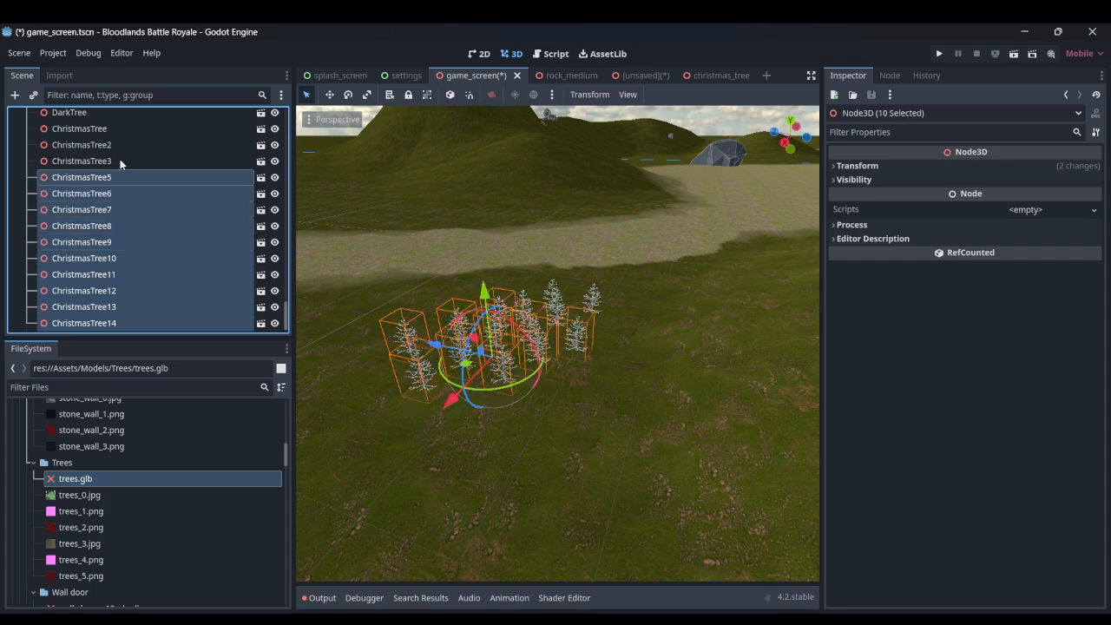
left_click(130, 160, "shift")
left_click(142, 144, "shift")
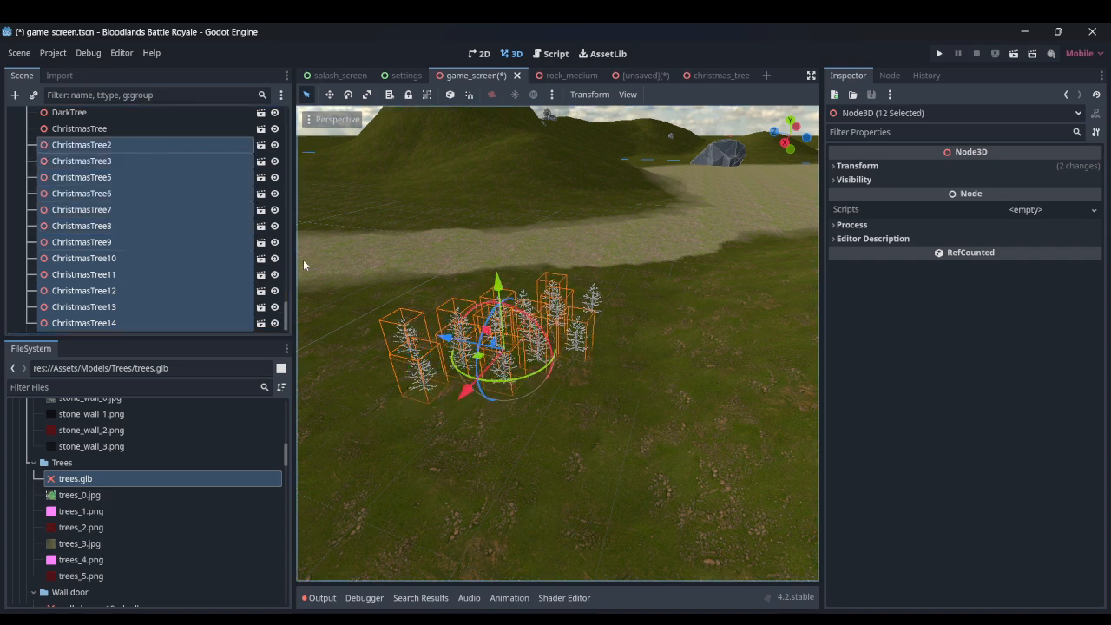
left_click(176, 131, "shift")
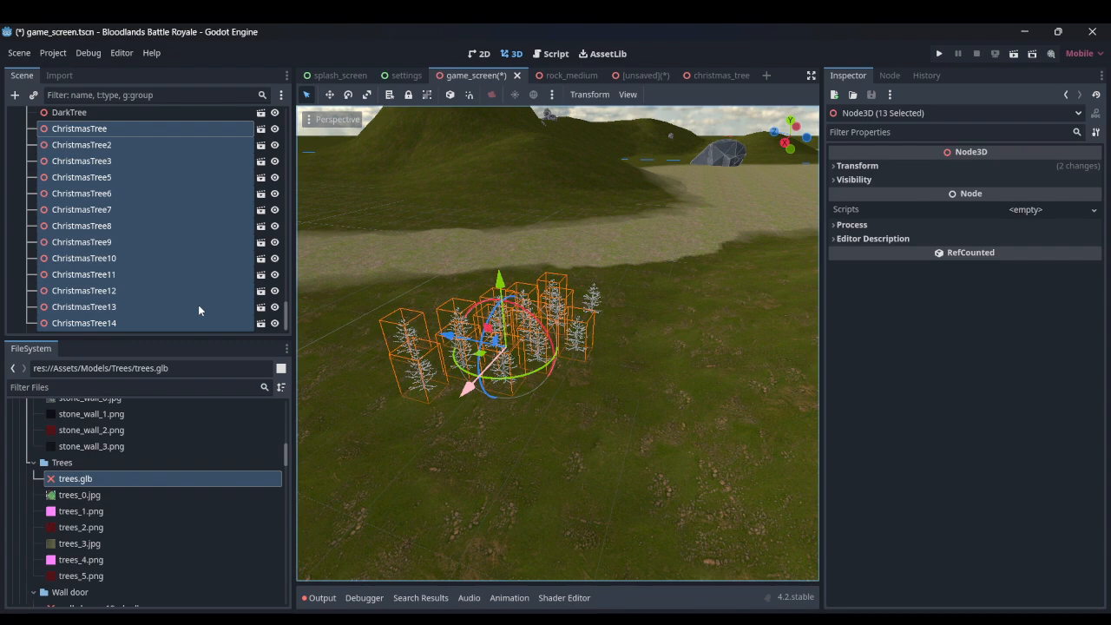
key("ctrl+d")
left_click_drag(480, 352, 446, 487)
- Duplicate the selected pine group twice more and place each copy as a separate clump beside the existing trees
scroll(521, 373, "down", 6)
middle_click_drag(607, 299, 558, 333)
key("ctrl+d")
left_click_drag(510, 351, 485, 297)
middle_click_drag(490, 313, 542, 353)
key("ctrl+d")
left_click_drag(503, 314, 466, 336)
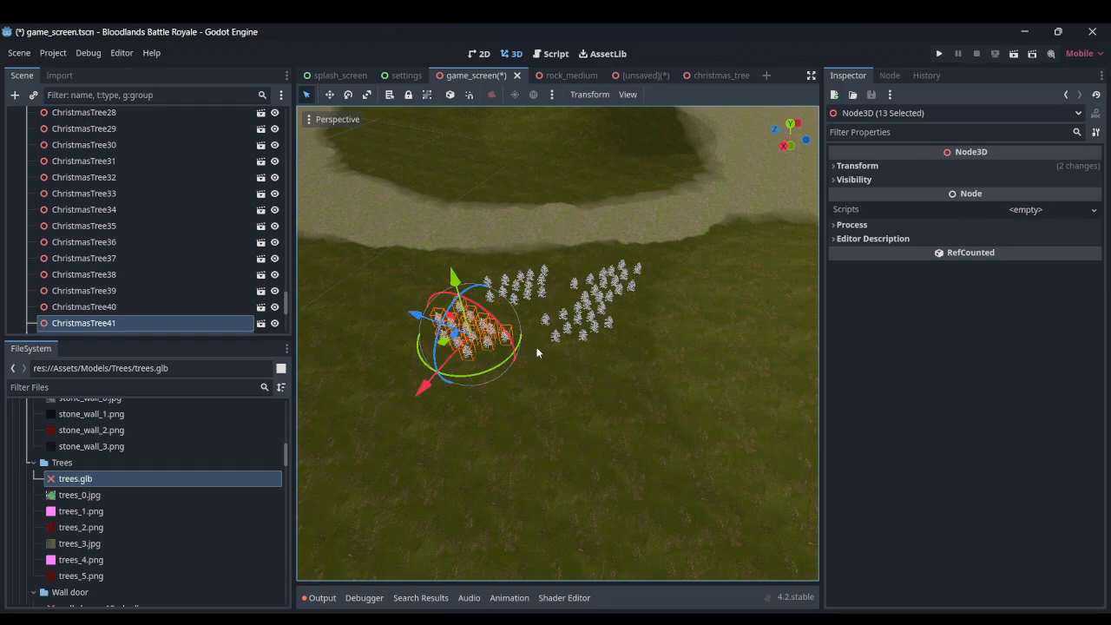
- Deselect the pines and examine the whole map from above, including the buildings, rocks, trees and paths
left_click(639, 244)
right_click_drag(572, 345, 549, 344)
key("w")
scroll(548, 344, "up", 2)
scroll(549, 344, "up", 6)
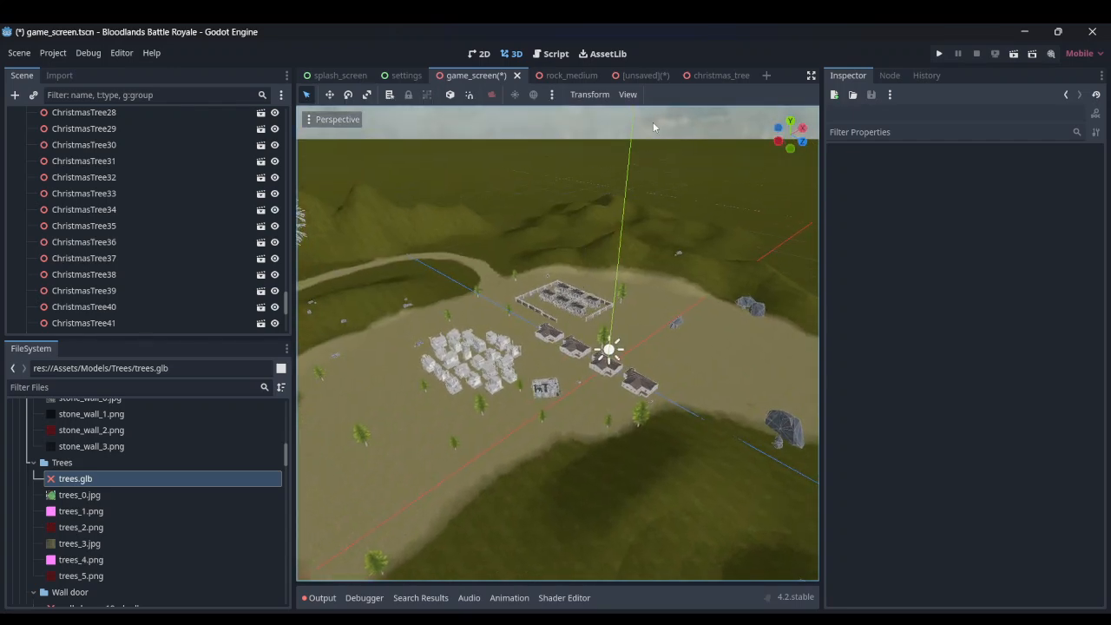
right_click_drag(676, 254, 652, 258)
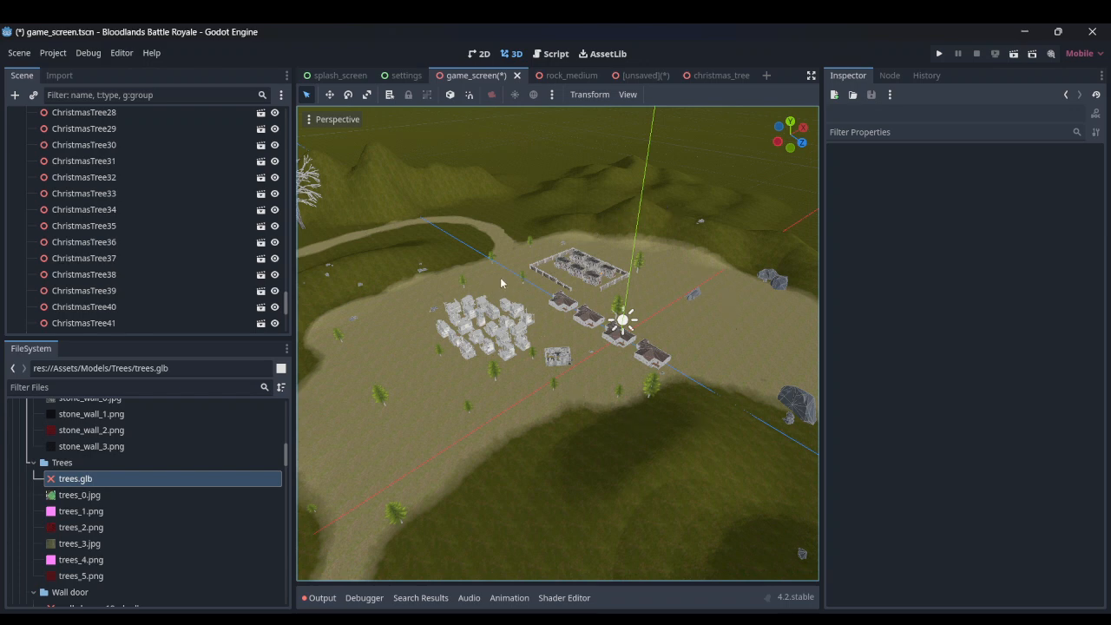
right_click_drag(678, 328, 678, 327)
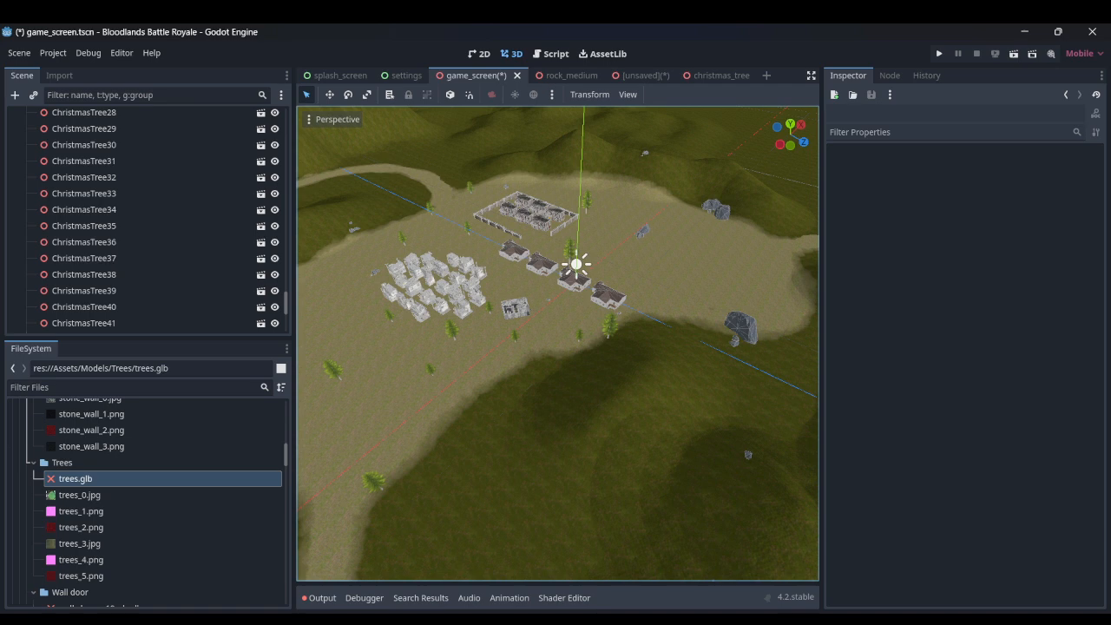
right_click_drag(678, 327, 678, 327)
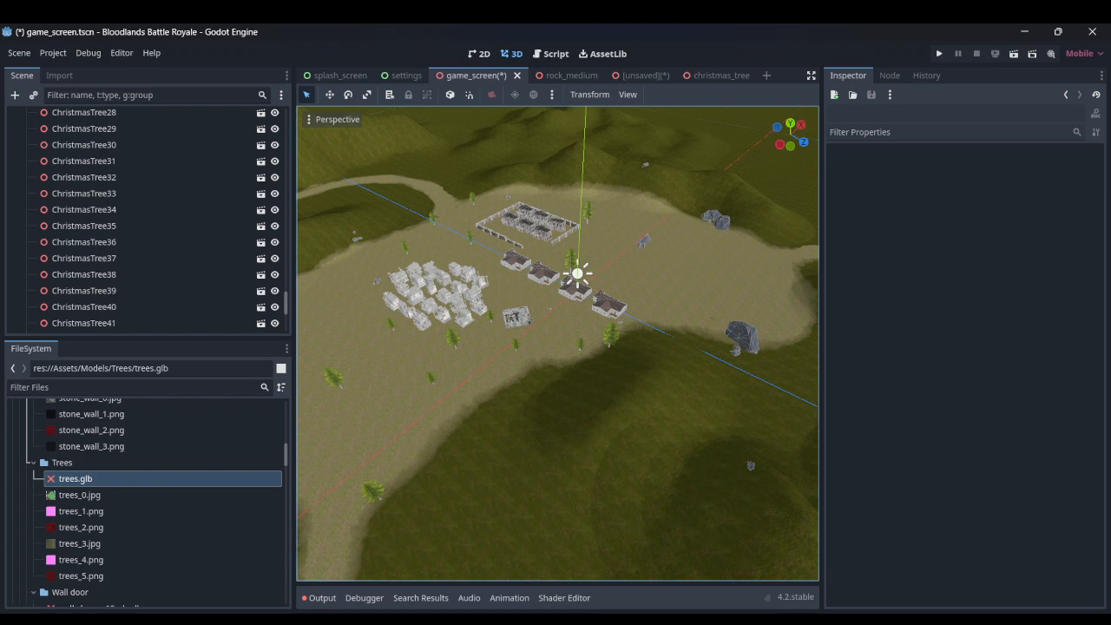
right_click_drag(678, 328, 678, 327)
- Close the rock_medium scene
left_click(596, 78)
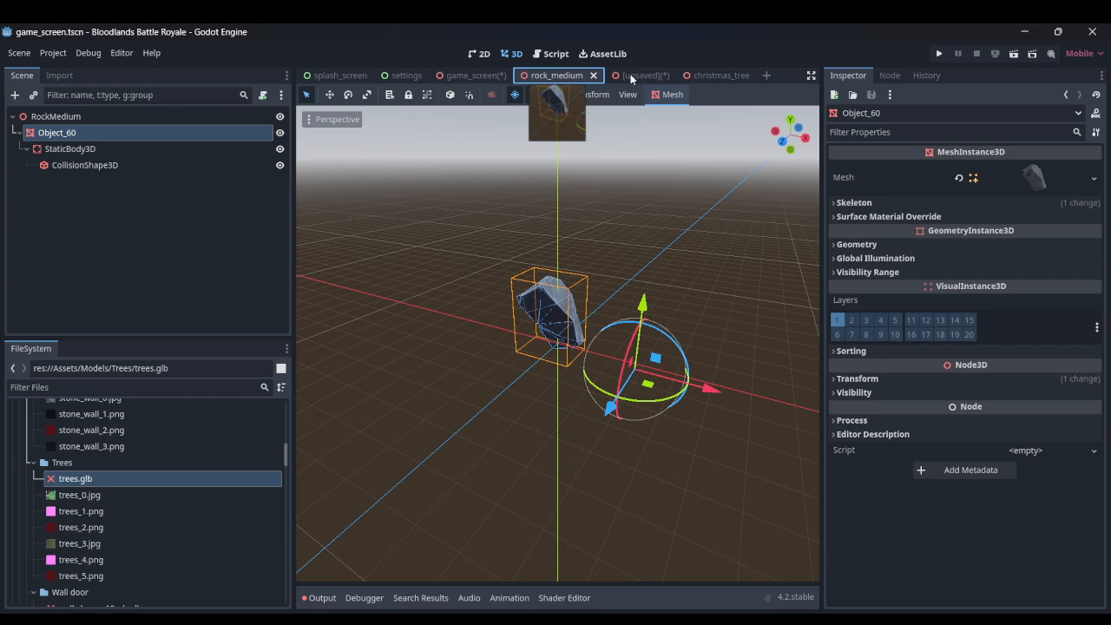
left_click(593, 76)
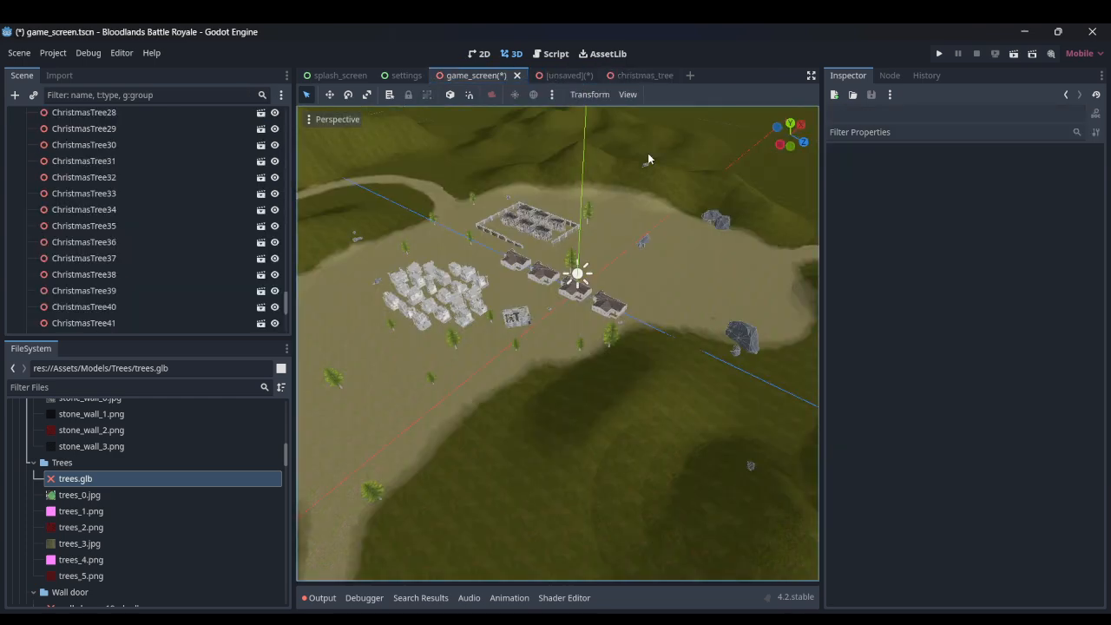